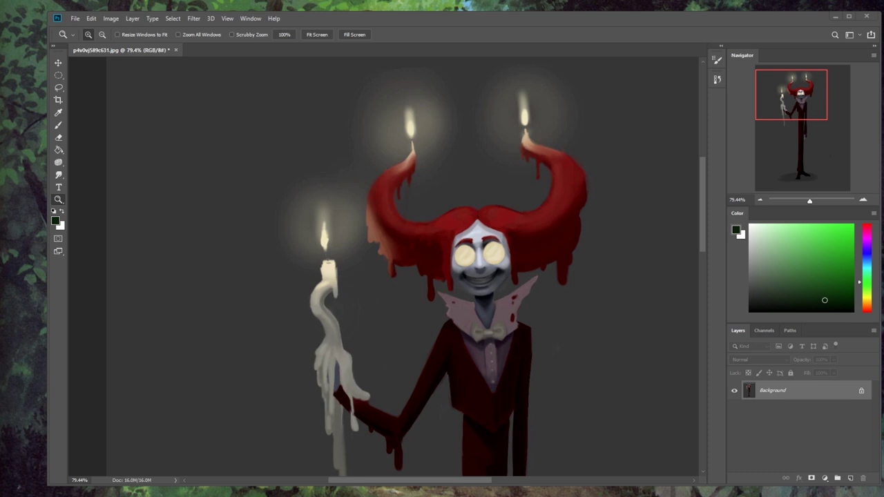
Switch to the browser and examine red wax candle photos in the image results, enlarging several that show lit candles
{"action": "left_click_drag", "start_coordinate": [883, 61], "coordinate": [332, 33]}
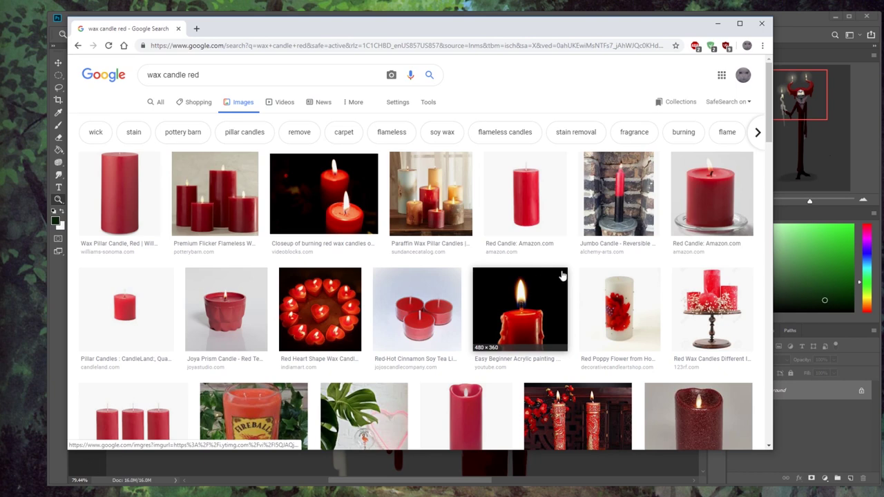
{"action": "left_click", "coordinate": [332, 181]}
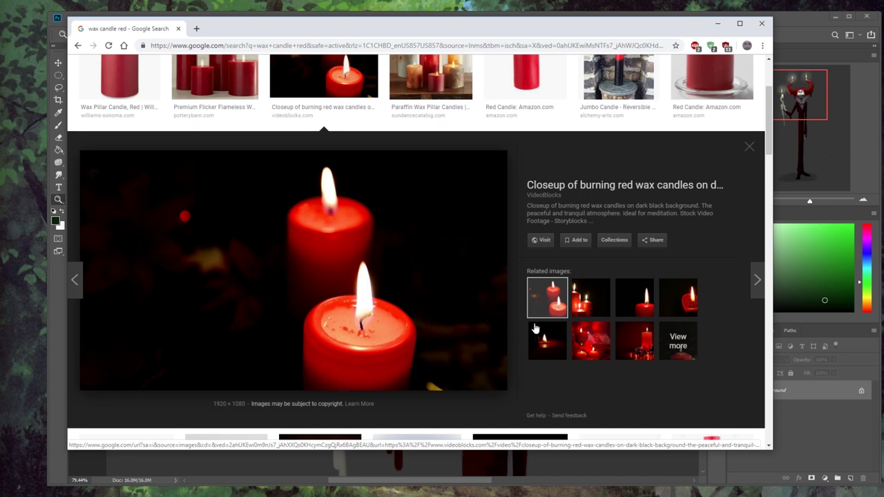
{"action": "left_click", "coordinate": [586, 301]}
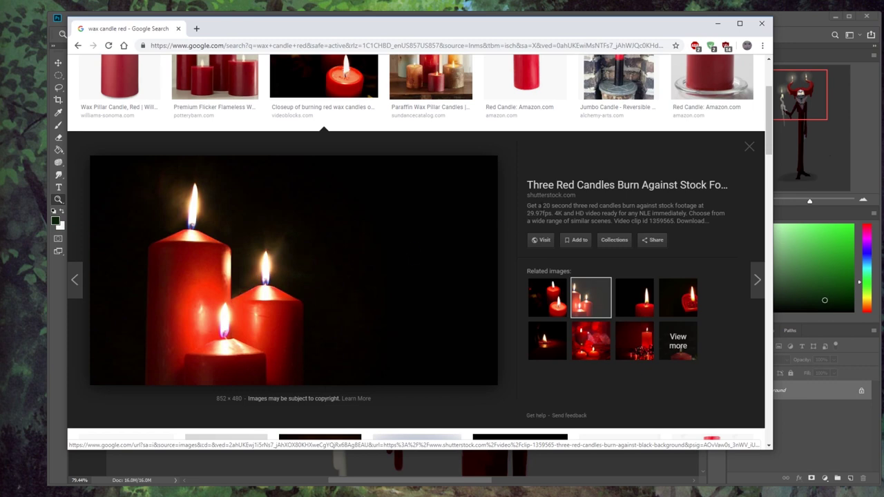
{"action": "scroll", "coordinate": [518, 210], "scroll_direction": "down", "scroll_amount": 3}
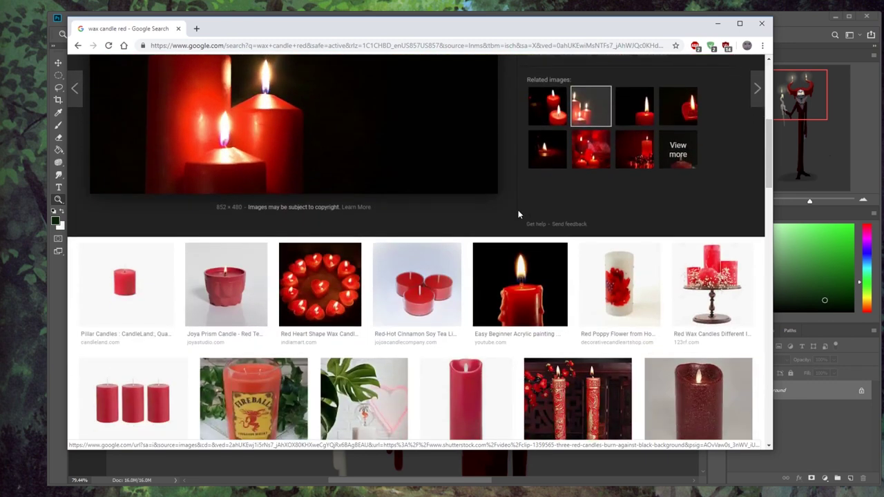
{"action": "scroll", "coordinate": [518, 210], "scroll_direction": "down", "scroll_amount": 1}
{"action": "scroll", "coordinate": [518, 214], "scroll_direction": "down", "scroll_amount": 1}
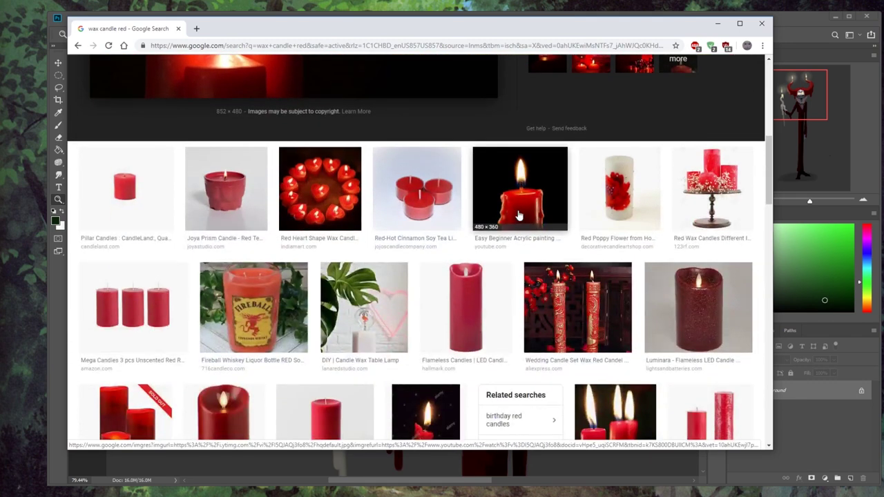
{"action": "scroll", "coordinate": [519, 215], "scroll_direction": "down", "scroll_amount": 3}
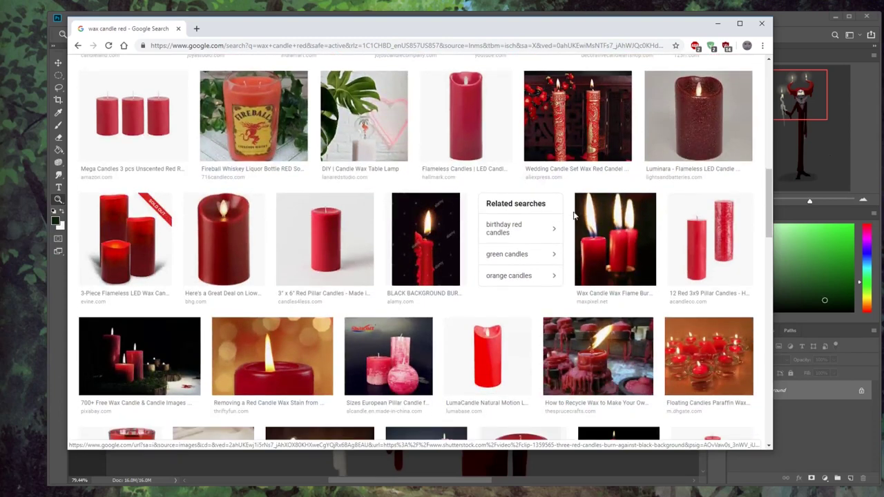
{"action": "left_click", "coordinate": [601, 231]}
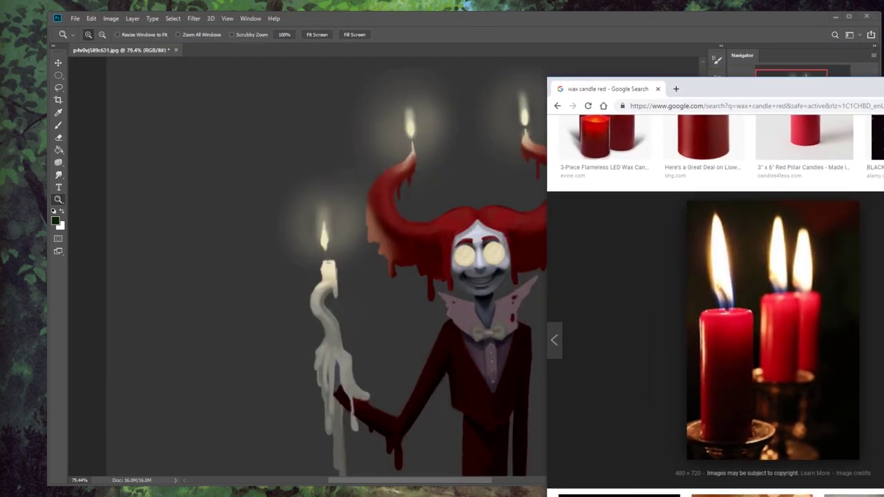
Minimize the browser, return to Photoshop and maximize its window
{"action": "left_click_drag", "start_coordinate": [883, 94], "coordinate": [465, 50]}
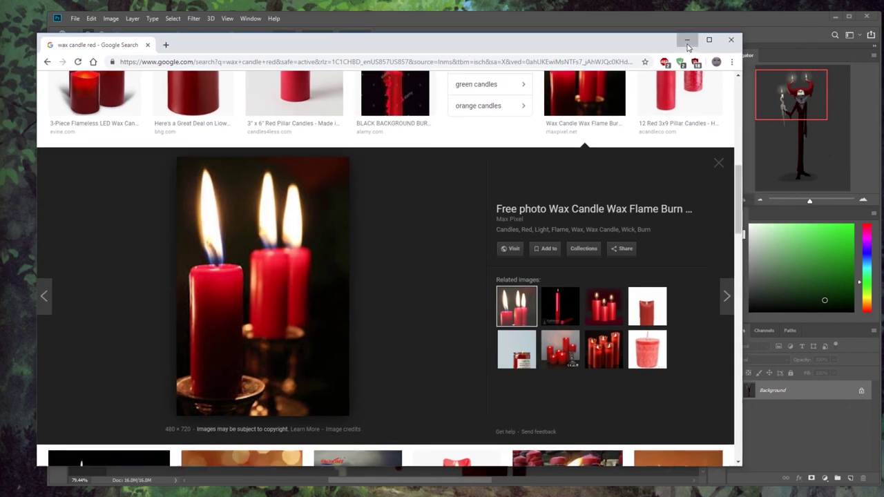
{"action": "left_click", "coordinate": [684, 37]}
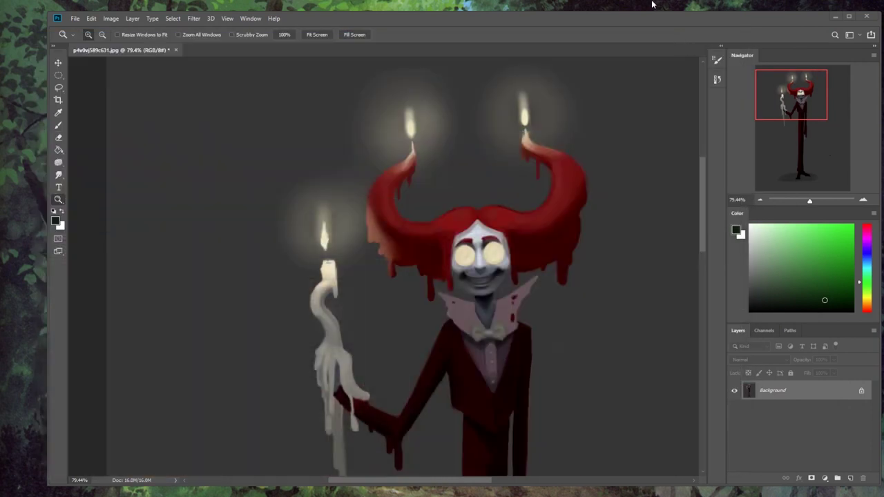
{"action": "left_click", "coordinate": [850, 17]}
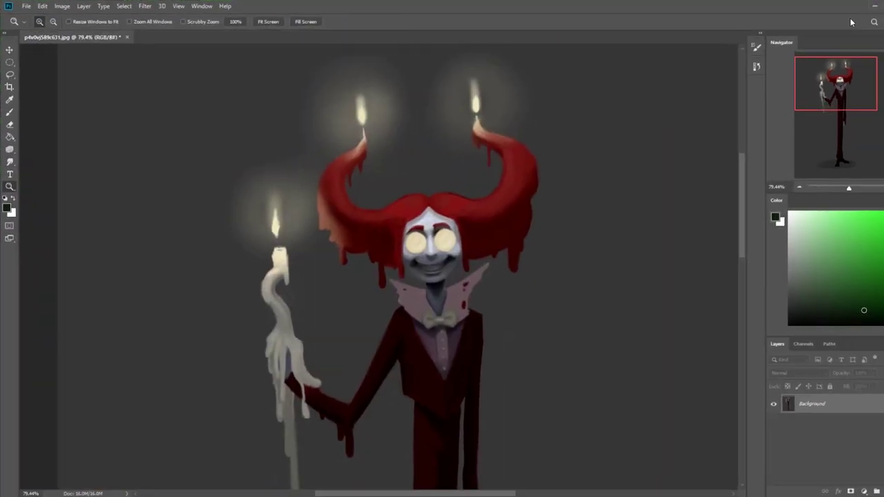
Choose the second 500 px Skin and Blending brush, sample the hair's red and set the brush opacity to 75%
{"action": "key", "text": "b"}
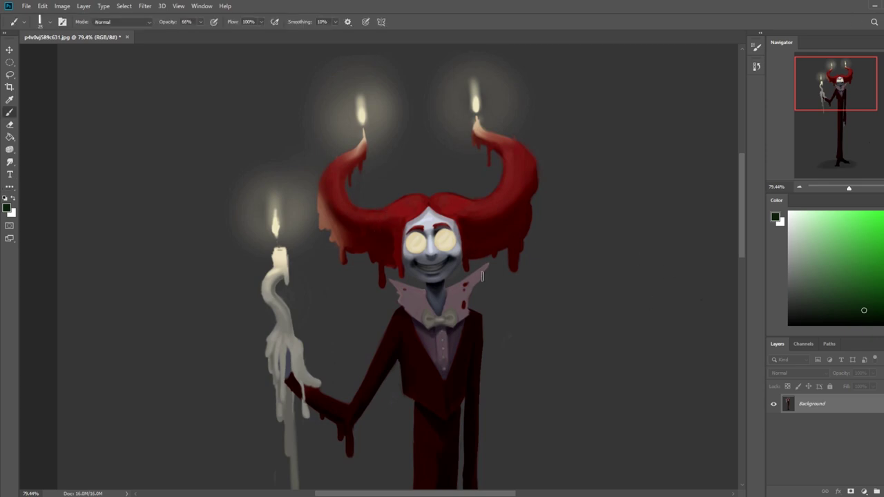
{"action": "right_click", "coordinate": [423, 243]}
{"action": "left_click", "coordinate": [516, 436]}
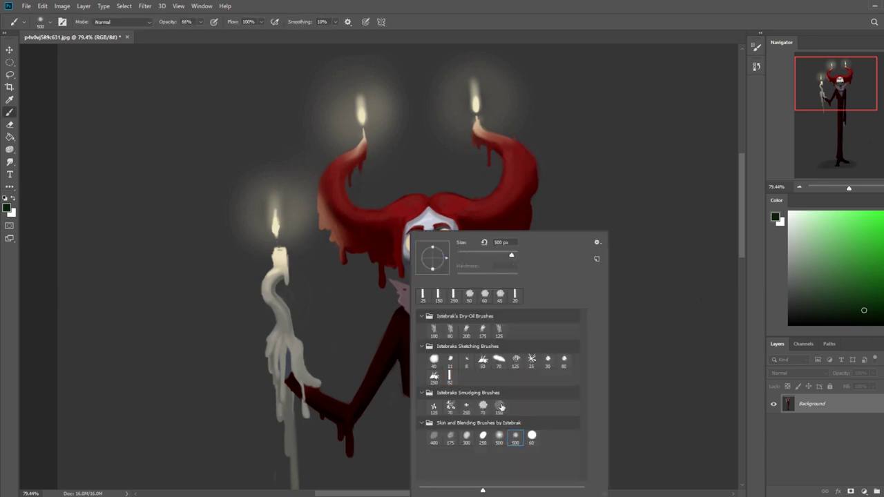
{"action": "left_click", "coordinate": [398, 238], "text": "alt"}
{"action": "key", "text": "bracketleft"}
{"action": "key", "text": "bracketleft"}
{"action": "left_click", "coordinate": [200, 22]}
Paint the sampled red softly over the lower curves of the hair, adjusting the brush to 250 px
{"action": "left_click", "coordinate": [367, 231]}
{"action": "key", "text": "bracketleft"}
{"action": "key", "text": "bracketright"}
{"action": "key", "text": "bracketright"}
{"action": "key", "text": "bracketright"}
{"action": "left_click_drag", "start_coordinate": [380, 236], "coordinate": [358, 227]}
{"action": "key", "text": "bracketleft"}
{"action": "mouse_move", "coordinate": [483, 217]}
{"action": "left_mouse_down"}
{"action": "mouse_move", "coordinate": [514, 206]}
{"action": "mouse_move", "coordinate": [520, 157]}
{"action": "mouse_move", "coordinate": [483, 229]}
{"action": "left_mouse_up"}
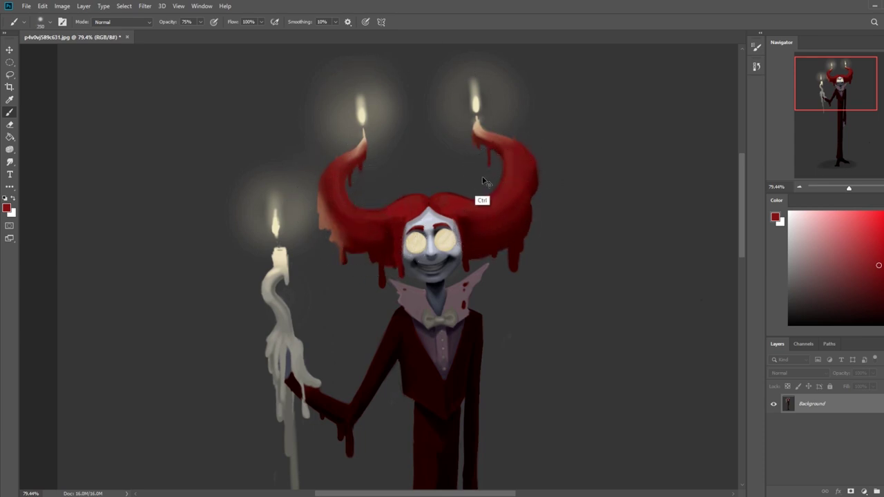
Brighten the hair's lower curve beside the held candle with a small Dodge tool brush
{"action": "key", "text": "ctrl+minus"}
{"action": "key", "text": "ctrl+minus"}
{"action": "left_click", "coordinate": [10, 163]}
{"action": "left_click", "coordinate": [10, 150]}
{"action": "left_click", "coordinate": [45, 150]}
{"action": "key", "text": "bracketleft"}
{"action": "key", "text": "bracketleft"}
{"action": "key", "text": "bracketleft"}
{"action": "key", "text": "bracketleft"}
{"action": "key", "text": "bracketleft"}
{"action": "key", "text": "bracketleft"}
{"action": "left_click_drag", "start_coordinate": [375, 247], "coordinate": [351, 233]}
Set the Dodge exposure to 36% and reduce its brush to 70 px for the hair highlights
{"action": "left_click", "coordinate": [184, 21]}
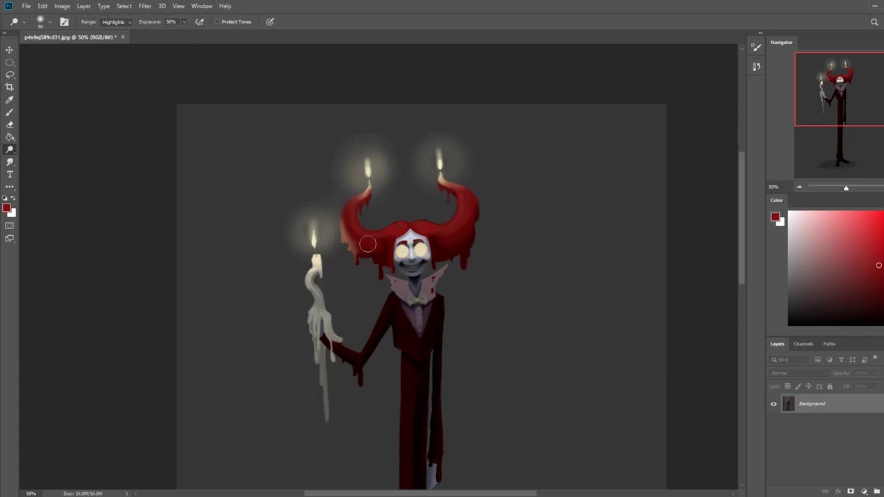
{"action": "key", "text": "bracketright"}
{"action": "key", "text": "bracketleft"}
{"action": "key", "text": "bracketleft"}
{"action": "key", "text": "bracketleft"}
{"action": "key", "text": "bracketleft"}
{"action": "key", "text": "ctrl+minus"}
{"action": "key", "text": "ctrl+minus"}
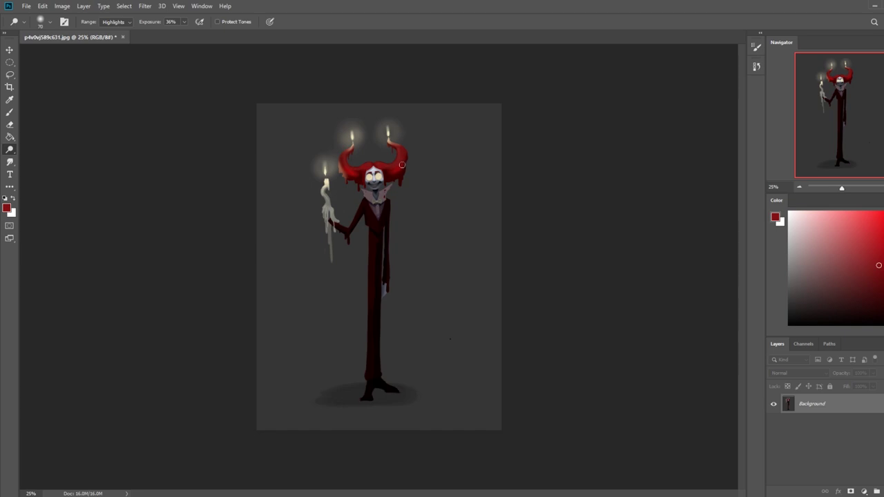
Select the gray background with the Magic Wand and invert the selection to isolate the character
{"action": "left_click", "coordinate": [13, 75]}
{"action": "left_click", "coordinate": [12, 65]}
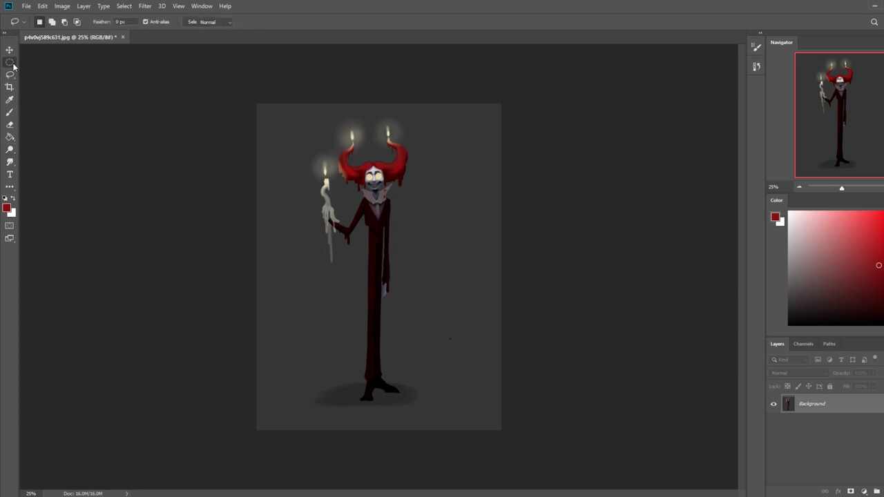
{"action": "left_click", "coordinate": [53, 81]}
{"action": "left_click", "coordinate": [429, 167]}
{"action": "right_click", "coordinate": [417, 167]}
{"action": "left_click", "coordinate": [476, 284]}
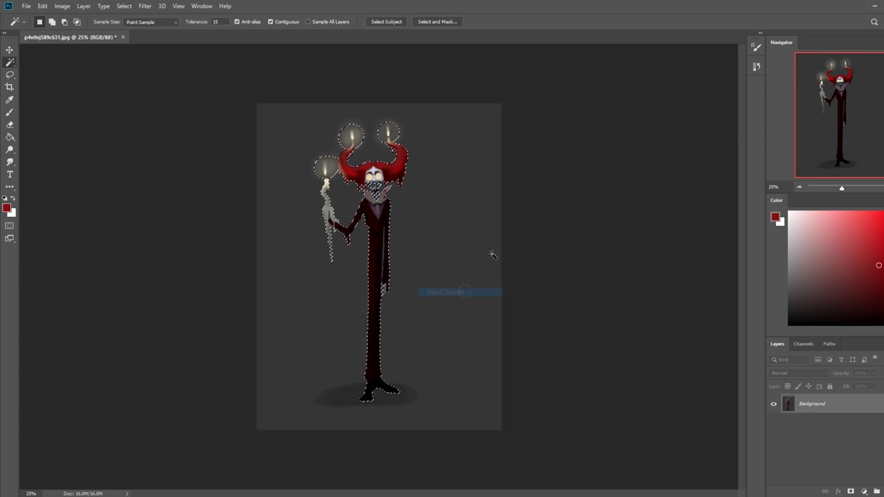
Pick a brighter red and paint glowing highlights on the hair horns with a soft brush of about 175 px
{"action": "key", "text": "b"}
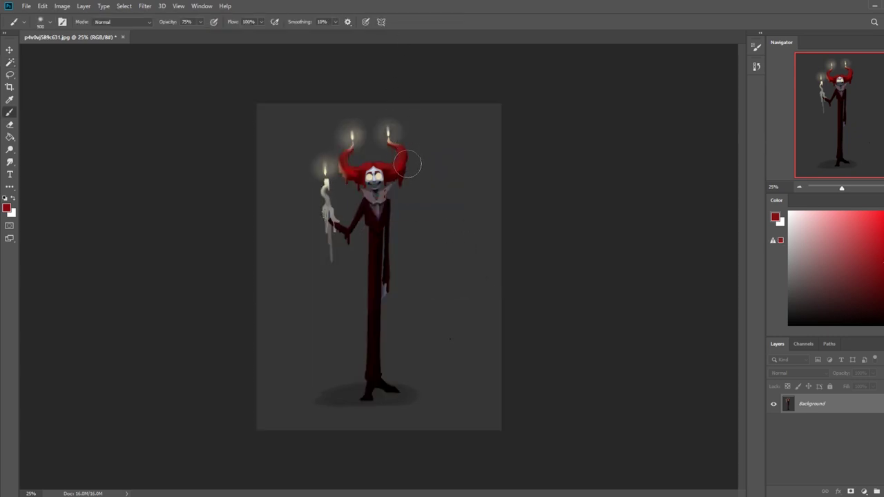
{"action": "left_click", "coordinate": [876, 239]}
{"action": "key", "text": "bracketright"}
{"action": "key", "text": "bracketright"}
{"action": "key", "text": "bracketright"}
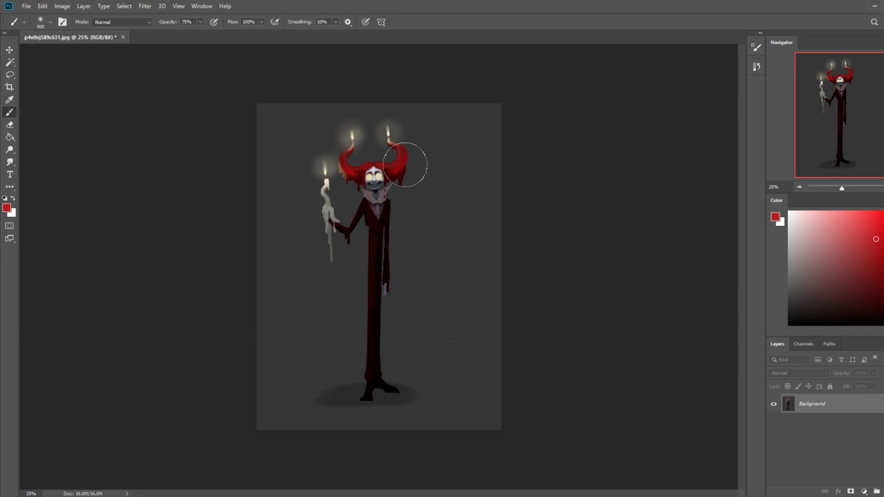
{"action": "key", "text": "bracketleft"}
{"action": "key", "text": "bracketleft"}
{"action": "key", "text": "bracketleft"}
{"action": "key", "text": "bracketleft"}
{"action": "key", "text": "bracketleft"}
{"action": "key", "text": "ctrl+plus"}
{"action": "key", "text": "ctrl+plus"}
{"action": "key", "text": "ctrl+plus"}
{"action": "left_click_drag", "start_coordinate": [460, 110], "coordinate": [495, 314]}
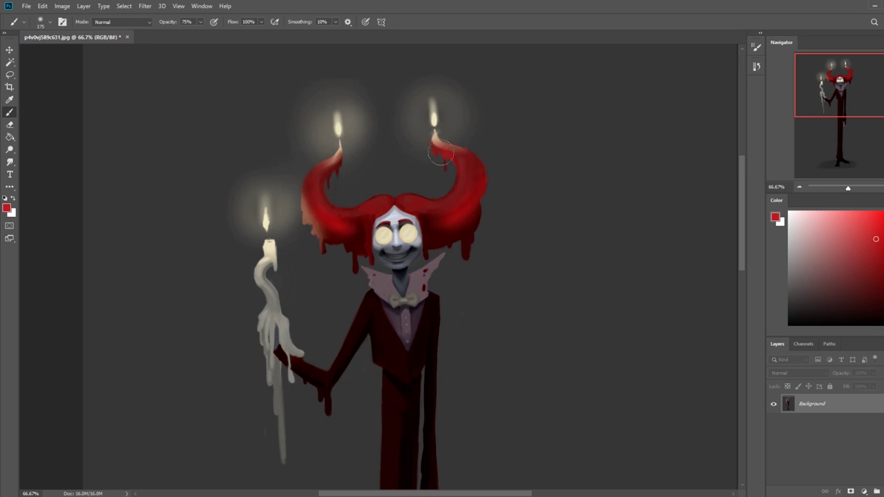
Extend the bright red highlights onto the inner edges and drips near both horn tips
{"action": "mouse_move", "coordinate": [341, 166]}
{"action": "left_mouse_down"}
{"action": "mouse_move", "coordinate": [338, 173]}
{"action": "mouse_move", "coordinate": [348, 165]}
{"action": "mouse_move", "coordinate": [335, 181]}
{"action": "left_mouse_up"}
{"action": "key", "text": "]"}
{"action": "key", "text": "]"}
{"action": "key", "text": "]"}
{"action": "key", "text": "bracketleft"}
{"action": "mouse_move", "coordinate": [430, 173]}
{"action": "left_mouse_down"}
{"action": "mouse_move", "coordinate": [434, 158]}
{"action": "mouse_move", "coordinate": [449, 165]}
{"action": "left_mouse_up"}
{"action": "key", "text": "bracketleft"}
{"action": "key", "text": "bracketleft"}
{"action": "key", "text": "bracketleft"}
Fit the whole figure in view and enlarge the soft brush to 600 px
{"action": "key", "text": "ctrl+0"}
{"action": "key", "text": "bracketright"}
{"action": "key", "text": "bracketright"}
{"action": "key", "text": "bracketright"}
{"action": "key", "text": "bracketright"}
{"action": "key", "text": "bracketright"}
{"action": "key", "text": "bracketright"}
{"action": "key", "text": "bracketright"}
{"action": "key", "text": "bracketright"}
{"action": "key", "text": "bracketright"}
{"action": "key", "text": "bracketright"}
{"action": "key", "text": "bracketright"}
{"action": "key", "text": "bracketright"}
{"action": "key", "text": "bracketright"}
{"action": "key", "text": "bracketleft"}
{"action": "key", "text": "bracketleft"}
{"action": "key", "text": "bracketleft"}
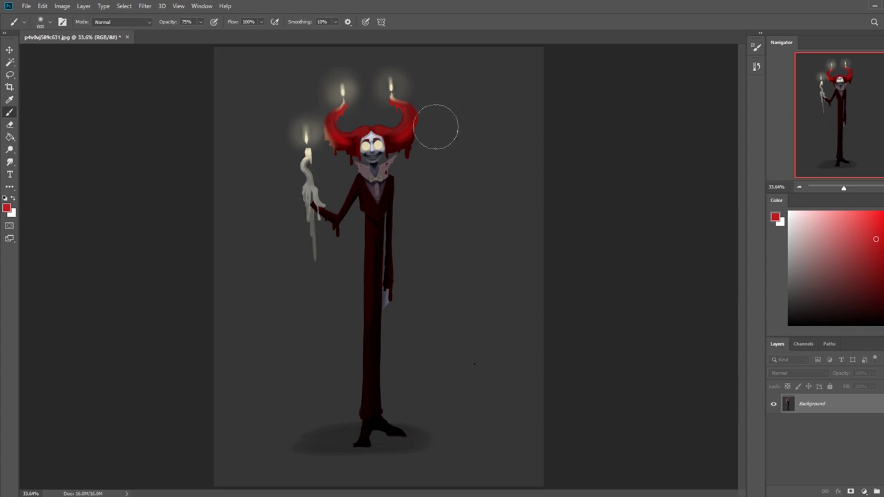
Sample a dark red from the hair's lower edge and reduce the brush size for shading
{"action": "left_click", "coordinate": [406, 167], "text": "alt"}
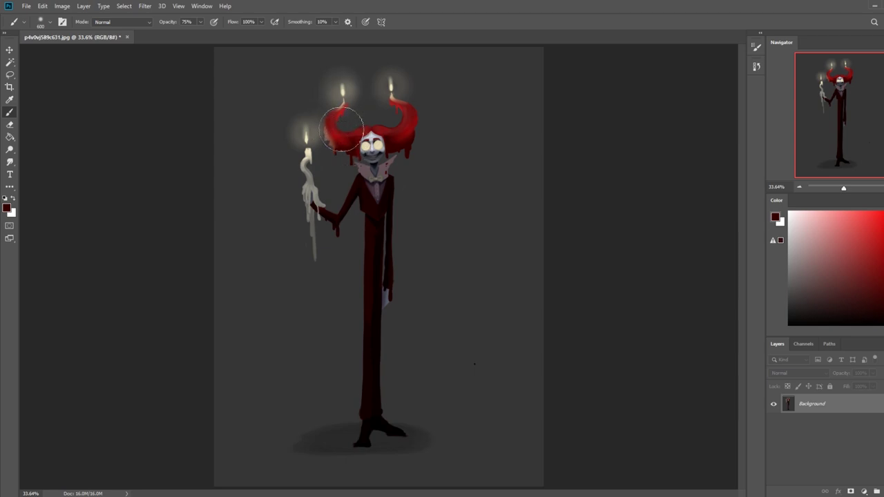
{"action": "key", "text": "bracketleft"}
{"action": "key", "text": "bracketleft"}
{"action": "key", "text": "bracketleft"}
Clear the active selection around the character
{"action": "key", "text": "m"}
{"action": "right_click", "coordinate": [411, 162]}
{"action": "left_click", "coordinate": [390, 164]}
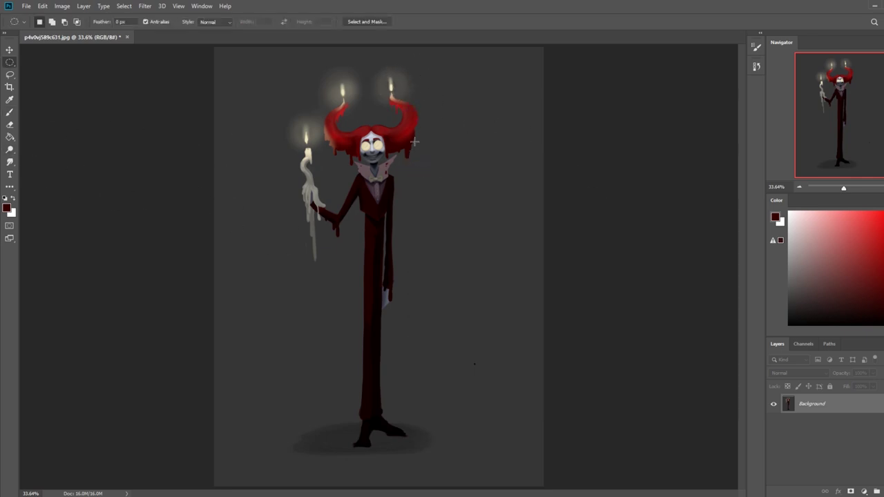
Switch back to the Dodge tool and enlarge its brush to cover the candle flames
{"action": "left_click", "coordinate": [11, 151]}
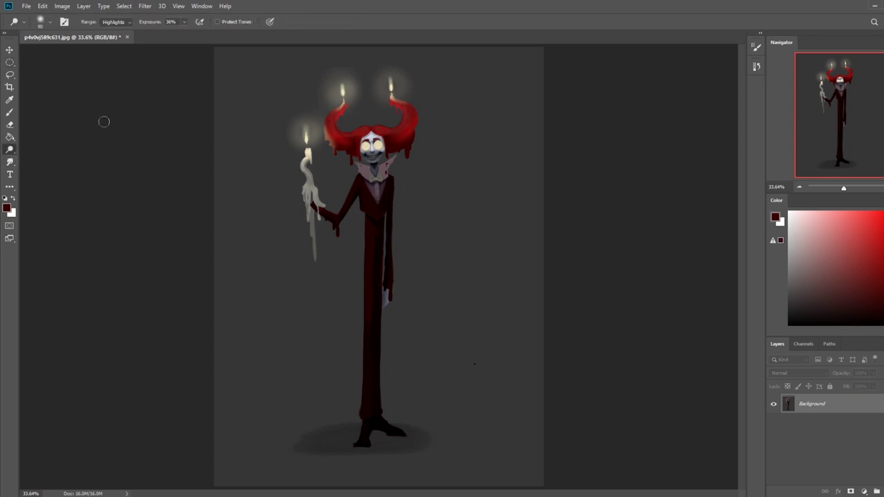
{"action": "key", "text": "bracketright"}
{"action": "key", "text": "bracketright"}
{"action": "key", "text": "bracketright"}
{"action": "key", "text": "bracketright"}
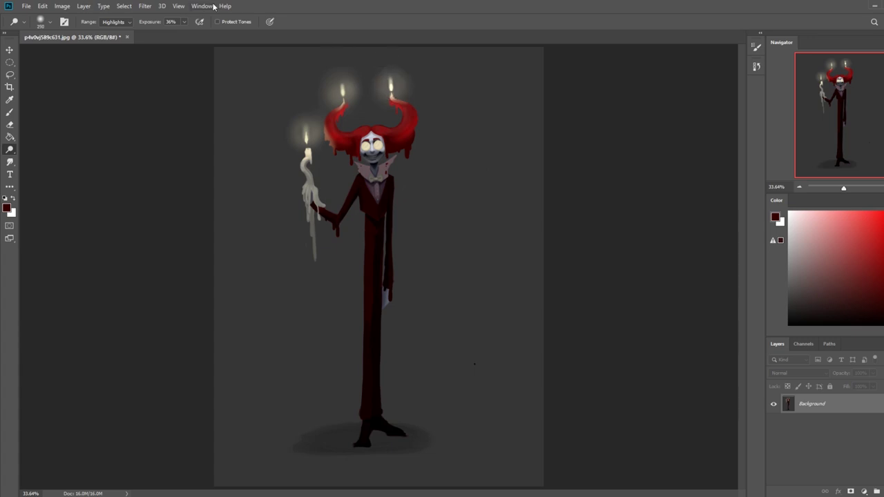
{"action": "left_click", "coordinate": [775, 217]}
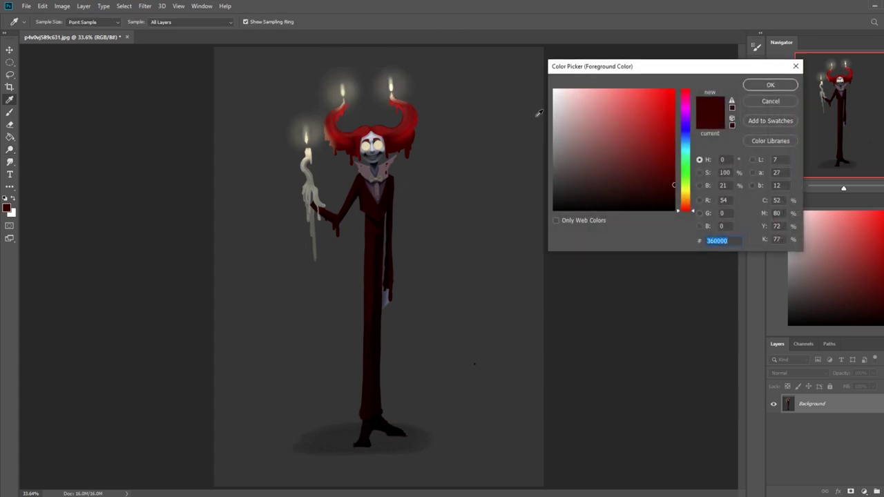
{"action": "left_click", "coordinate": [346, 89]}
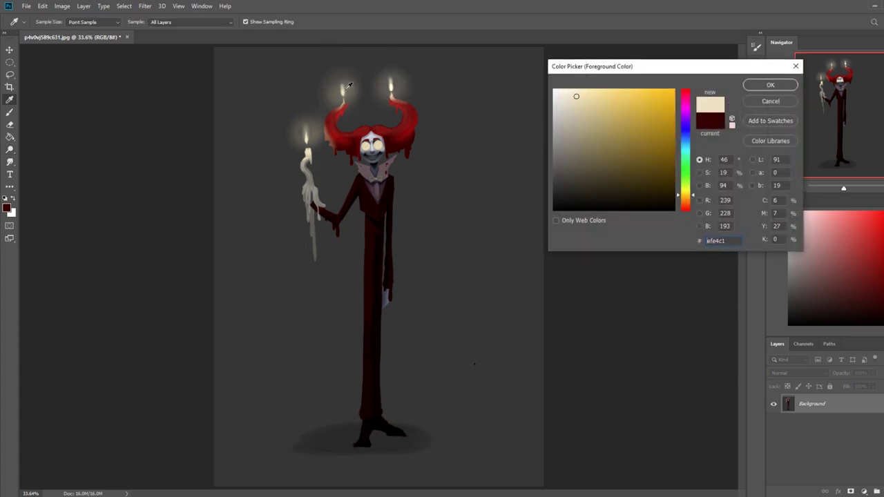
{"action": "left_click", "coordinate": [554, 94]}
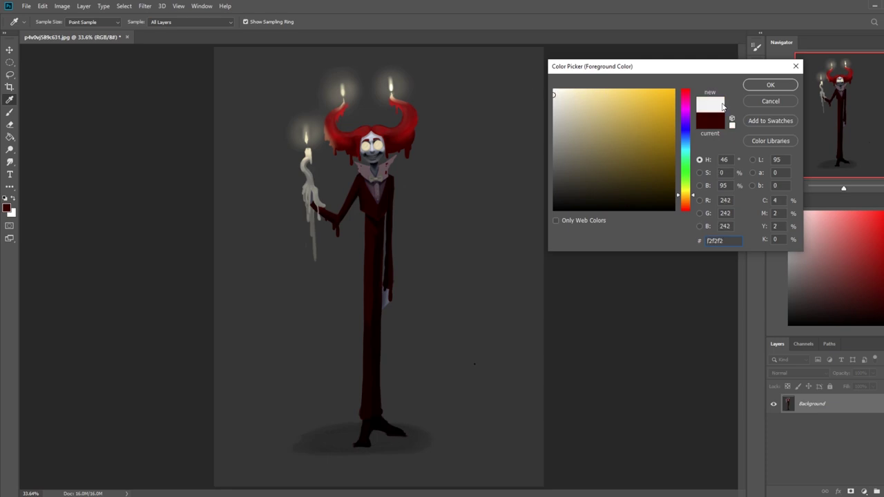
{"action": "left_click", "coordinate": [771, 102]}
Dodge the flames on the horn nearest the held candle and on the held candle with a 250 px brush
{"action": "key", "text": "o"}
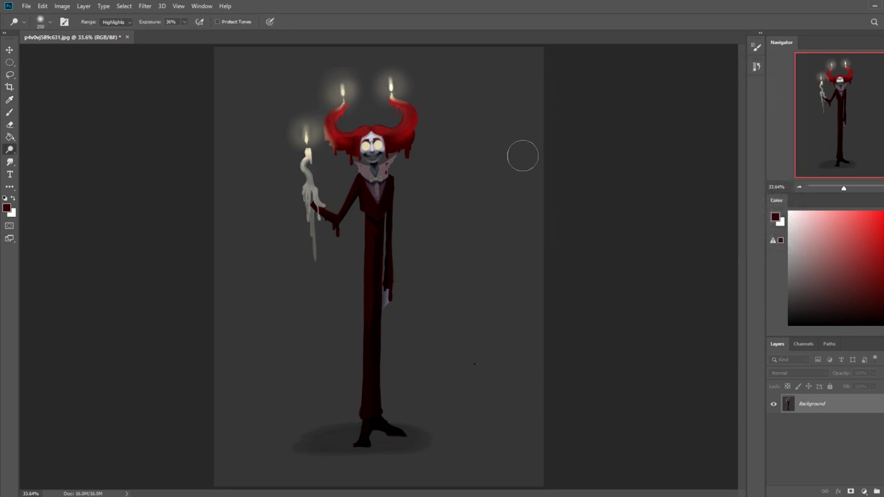
{"action": "left_click_drag", "start_coordinate": [346, 92], "coordinate": [343, 90]}
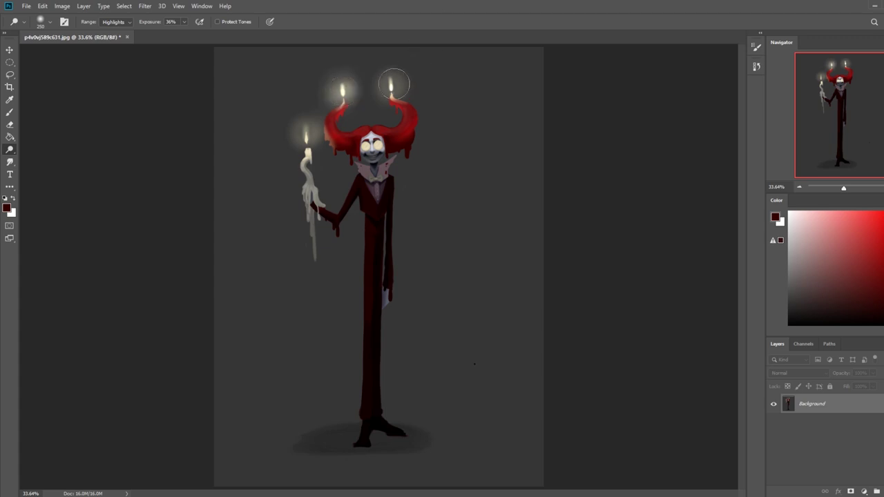
{"action": "left_click_drag", "start_coordinate": [306, 137], "coordinate": [307, 141]}
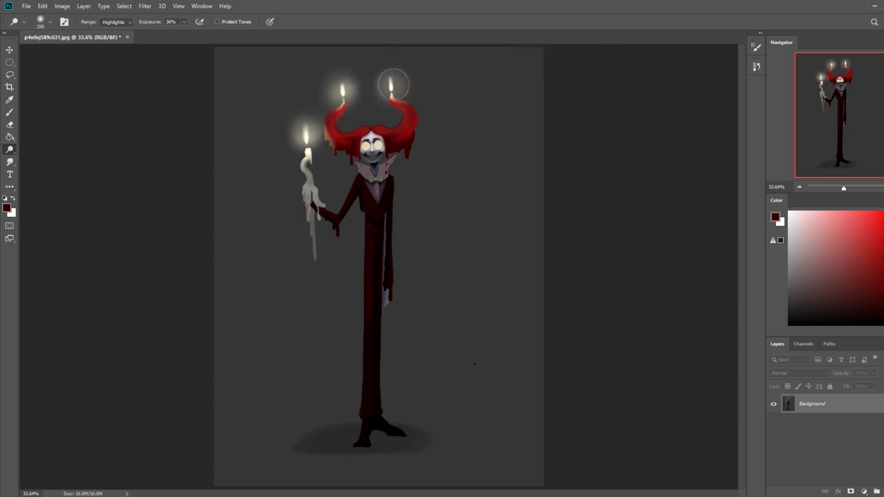
Sample the flame's white and add a soft glow around the far horn's flame using a 1000 px brush at 33% opacity
{"action": "key", "text": "b"}
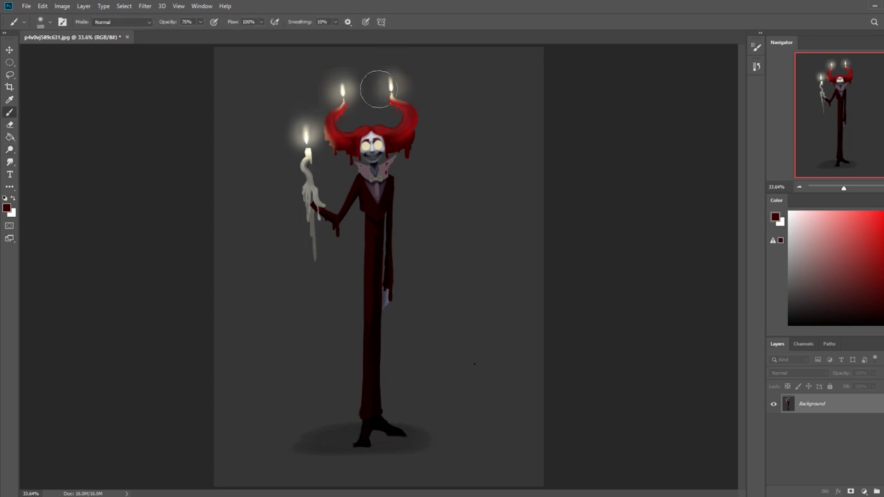
{"action": "left_click", "coordinate": [392, 84], "text": "alt"}
{"action": "key", "text": "bracketright"}
{"action": "key", "text": "bracketright"}
{"action": "key", "text": "bracketright"}
{"action": "key", "text": "bracketright"}
{"action": "key", "text": "bracketright"}
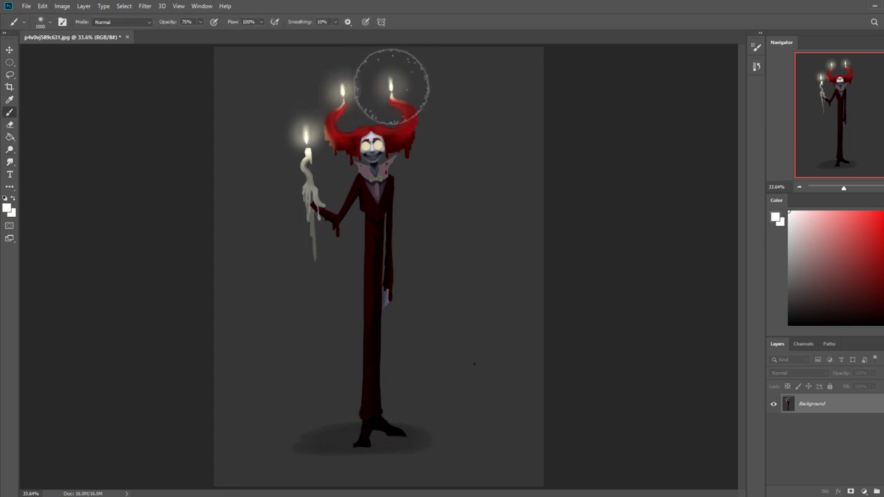
{"action": "left_click", "coordinate": [201, 23]}
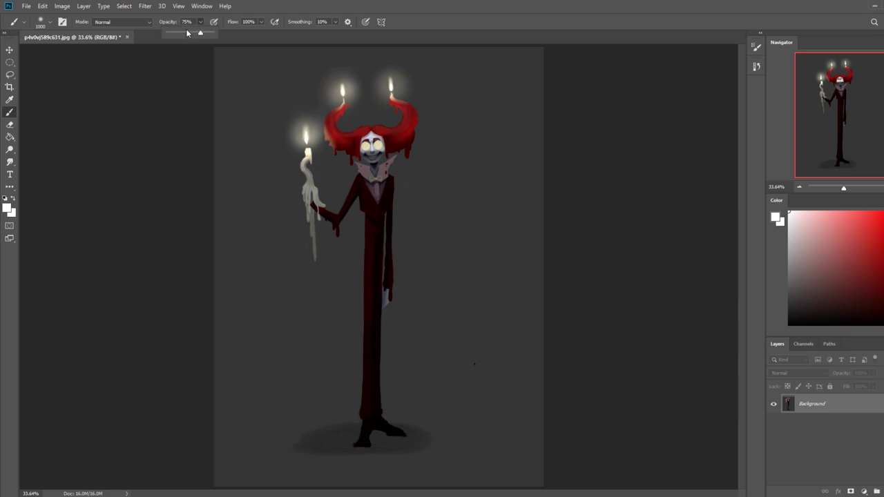
{"action": "left_click", "coordinate": [201, 23]}
{"action": "left_click", "coordinate": [394, 81]}
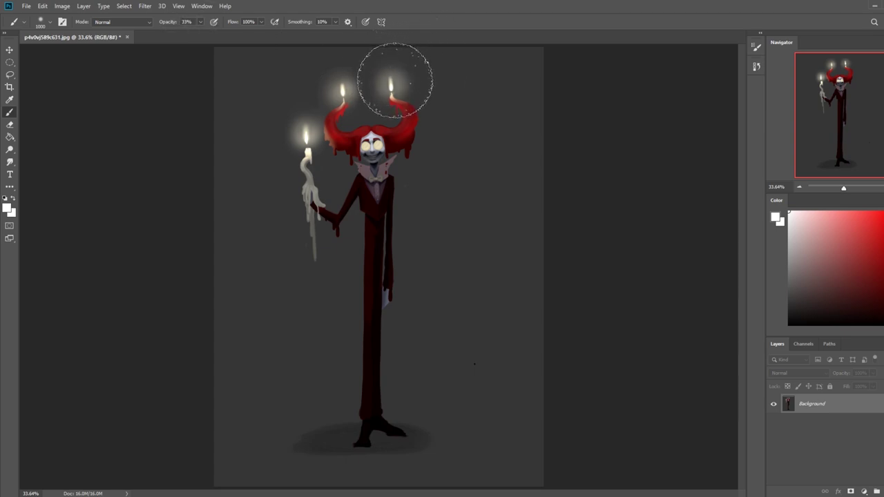
Add a soft white glow around the near horn's flame and the held candle's flame with the 1000 px brush
{"action": "left_click", "coordinate": [343, 83]}
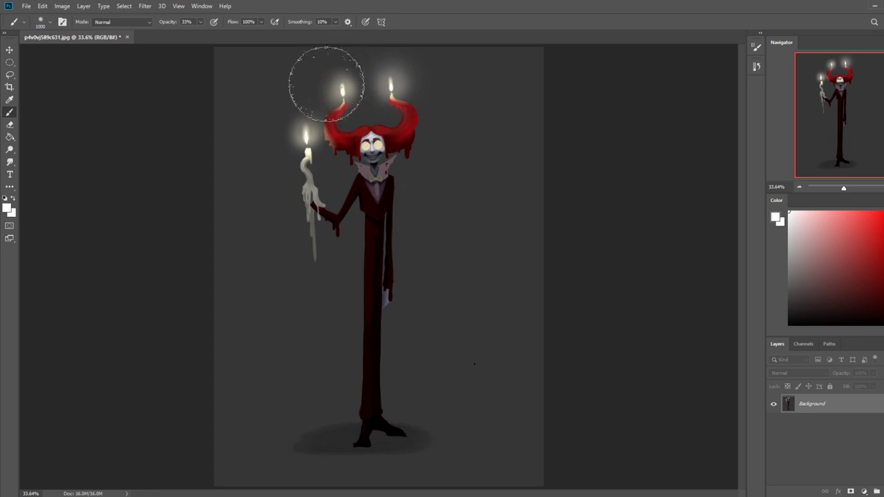
{"action": "left_click", "coordinate": [306, 137]}
{"action": "key", "text": "ctrl+z"}
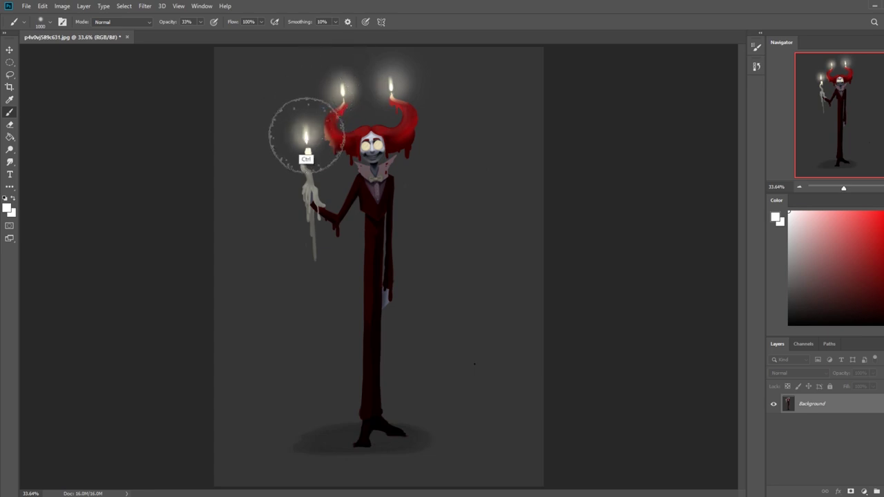
{"action": "left_click", "coordinate": [306, 137]}
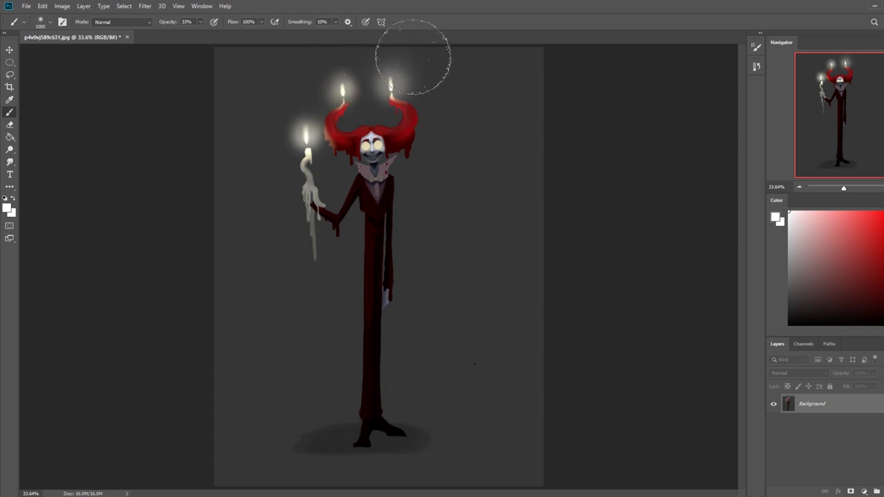
Sample the candle flames' white as the foreground color and shrink the brush to 700 px
{"action": "left_click", "coordinate": [777, 218]}
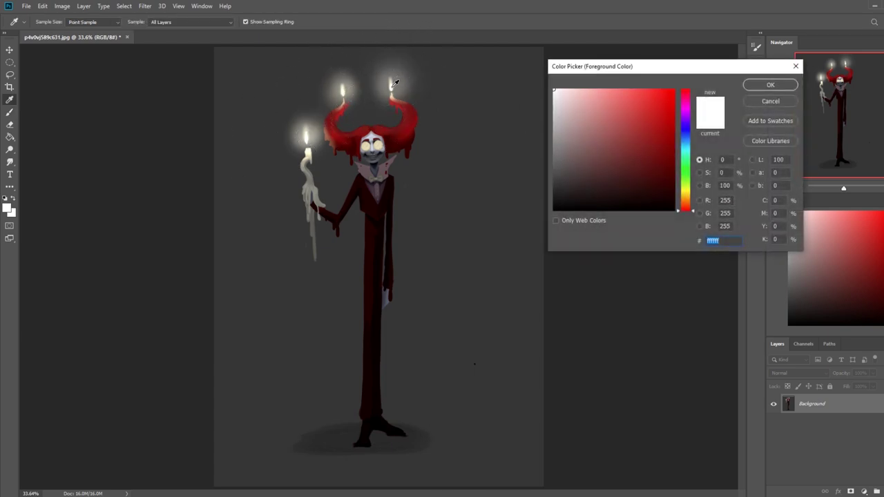
{"action": "left_click", "coordinate": [345, 90]}
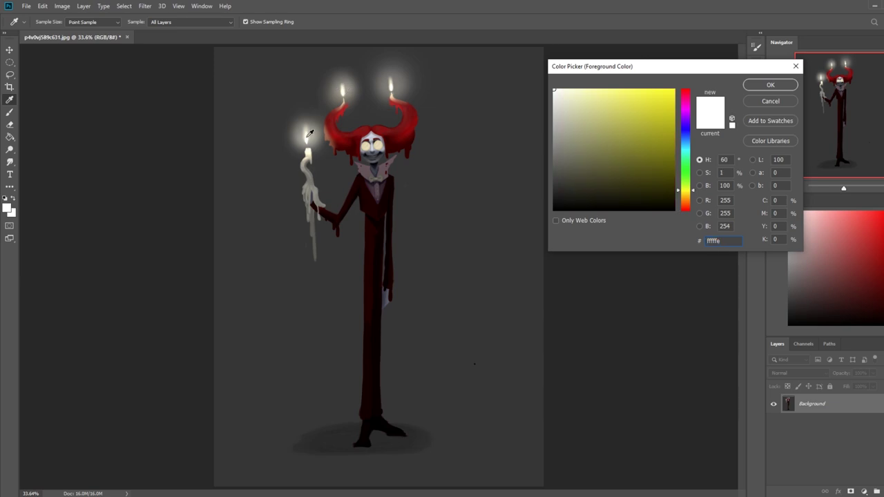
{"action": "left_click", "coordinate": [307, 136]}
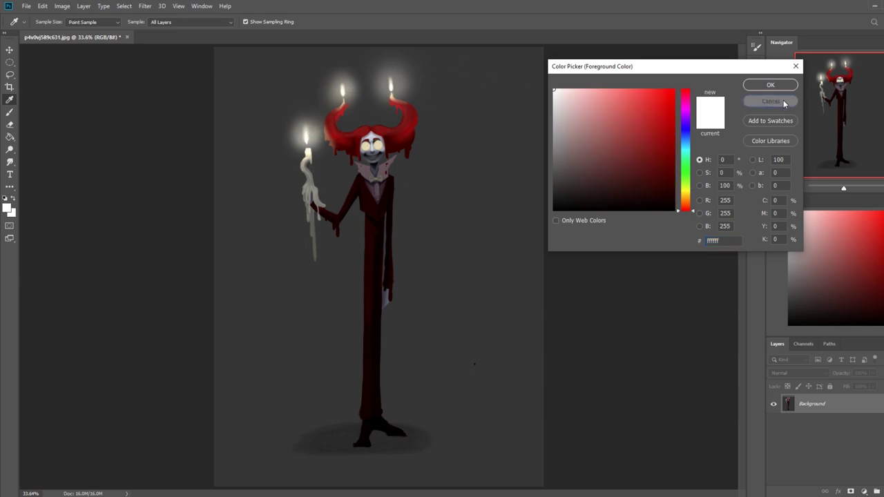
{"action": "left_click", "coordinate": [780, 86]}
{"action": "key", "text": "bracketleft"}
{"action": "key", "text": "bracketleft"}
{"action": "key", "text": "bracketleft"}
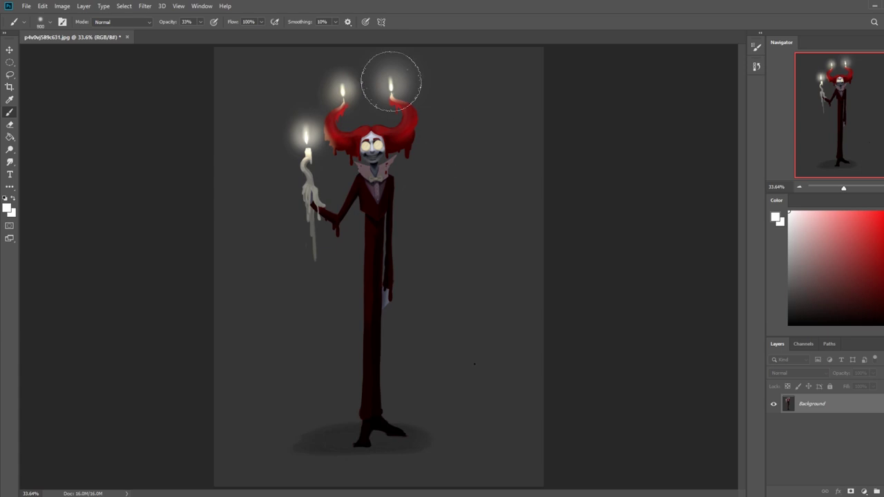
{"action": "key", "text": "alt"}
{"action": "left_click", "coordinate": [395, 83], "text": "alt"}
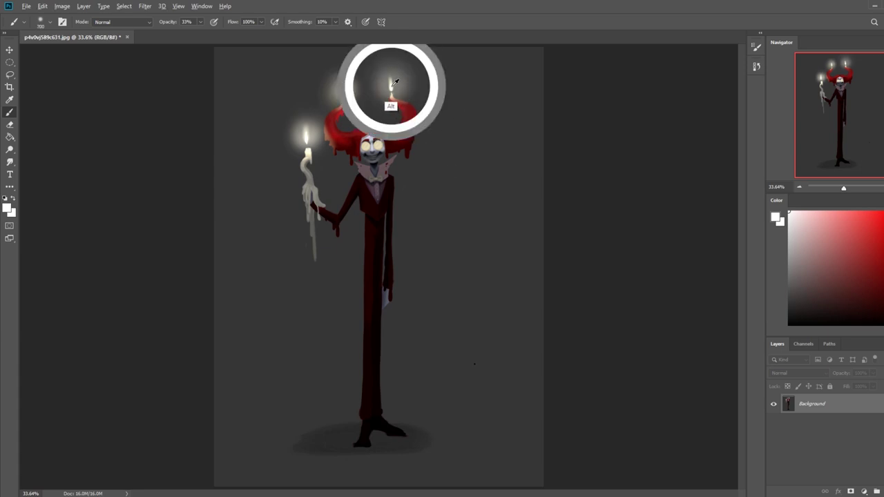
Lower the brush opacity to 13% and resize the brush to suit soft light on the hair
{"action": "left_click", "coordinate": [201, 22]}
{"action": "left_click_drag", "start_coordinate": [198, 33], "coordinate": [192, 33]}
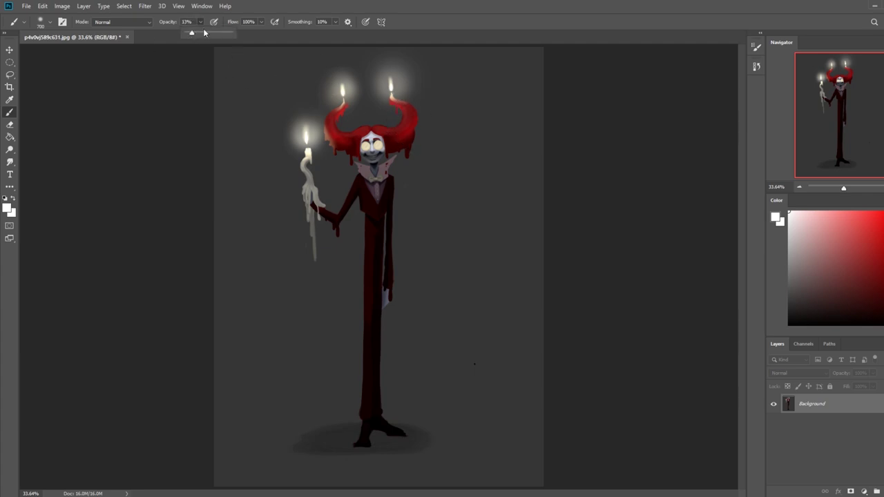
{"action": "left_click", "coordinate": [421, 125]}
{"action": "key", "text": "bracketleft"}
{"action": "key", "text": "bracketleft"}
{"action": "key", "text": "bracketleft"}
{"action": "key", "text": "bracketleft"}
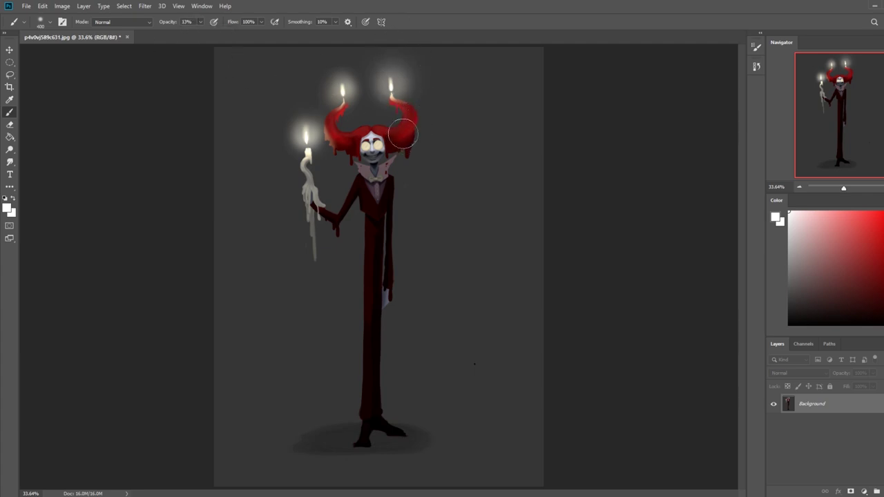
{"action": "key", "text": "bracketleft"}
{"action": "key", "text": "bracketleft"}
{"action": "key", "text": "bracketleft"}
{"action": "key", "text": "bracketright"}
{"action": "key", "text": "bracketright"}
{"action": "key", "text": "bracketright"}
Select the plain gray background around the character with the Magic Wand tool at tolerance 15
{"action": "left_click", "coordinate": [12, 77]}
{"action": "left_click", "coordinate": [13, 65]}
{"action": "left_click", "coordinate": [47, 81]}
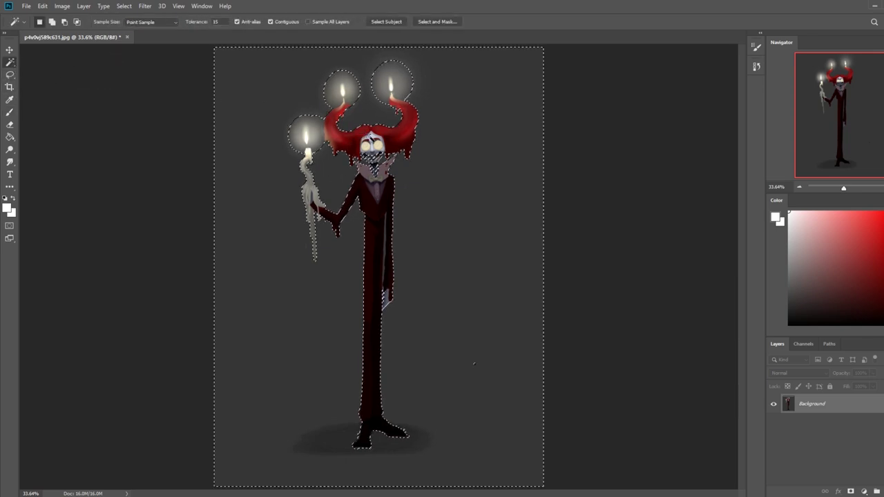
Add the glow around the held candle to the background selection with the Lasso tool
{"action": "key", "text": "ctrl+plus"}
{"action": "key", "text": "ctrl+plus"}
{"action": "key", "text": "ctrl+plus"}
{"action": "key", "text": "l"}
{"action": "mouse_move", "coordinate": [271, 103]}
{"action": "left_mouse_down"}
{"action": "mouse_move", "coordinate": [404, 337]}
{"action": "mouse_move", "coordinate": [442, 375]}
{"action": "left_mouse_up"}
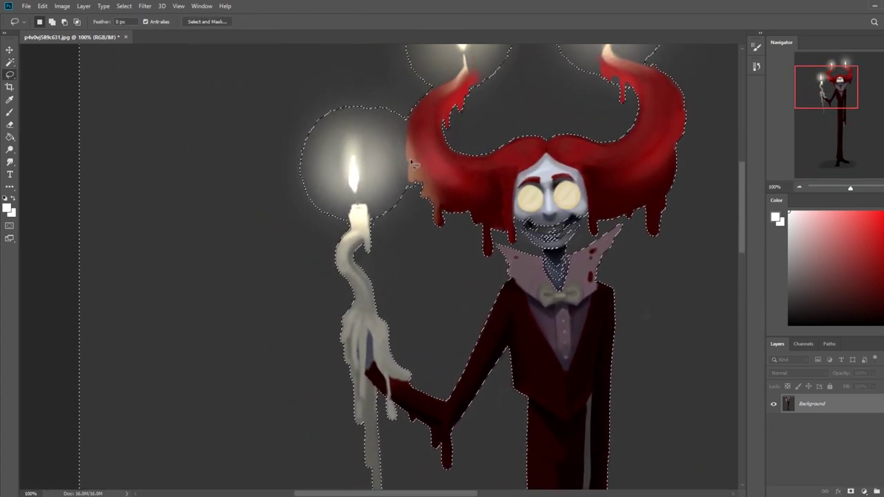
{"action": "key", "text": "alt"}
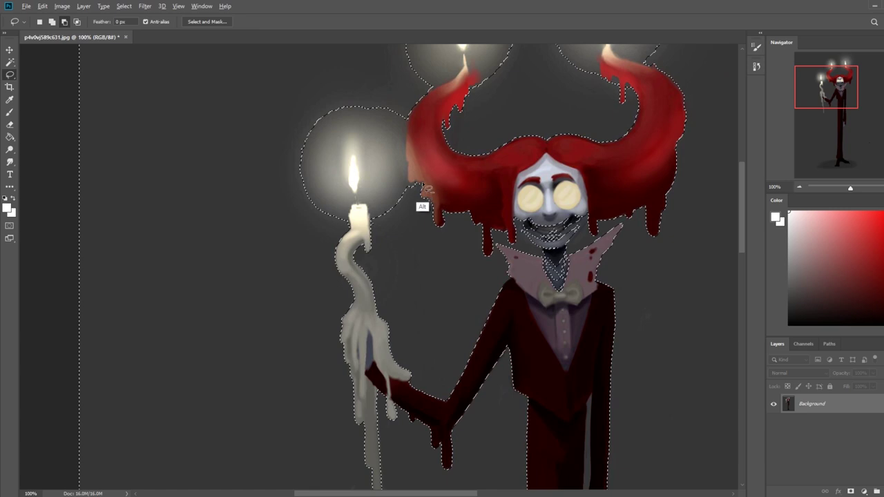
{"action": "mouse_move", "coordinate": [408, 166]}
{"action": "left_mouse_down"}
{"action": "mouse_move", "coordinate": [382, 122]}
{"action": "mouse_move", "coordinate": [437, 311]}
{"action": "mouse_move", "coordinate": [430, 307]}
{"action": "left_mouse_up"}
{"action": "key", "text": "ctrl+z"}
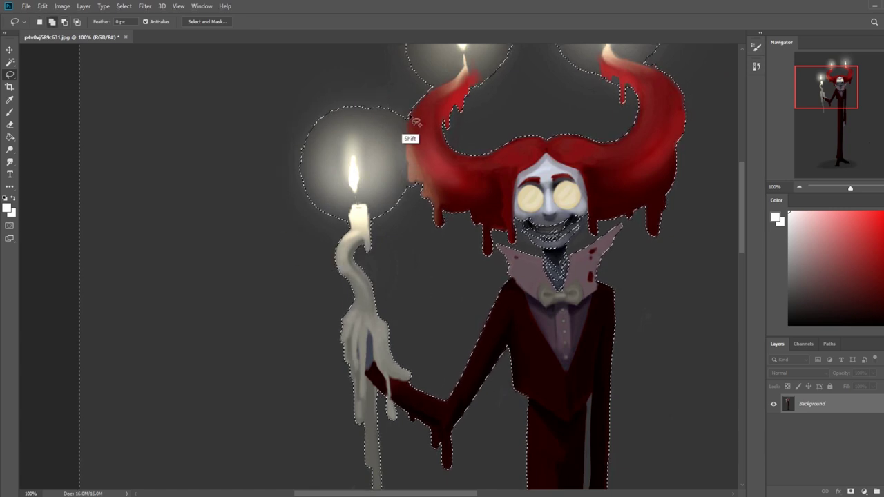
{"action": "mouse_move", "coordinate": [409, 121]}
{"action": "left_mouse_down"}
{"action": "mouse_move", "coordinate": [408, 166]}
{"action": "mouse_move", "coordinate": [421, 203]}
{"action": "mouse_move", "coordinate": [301, 105]}
{"action": "mouse_move", "coordinate": [407, 109]}
{"action": "left_mouse_up"}
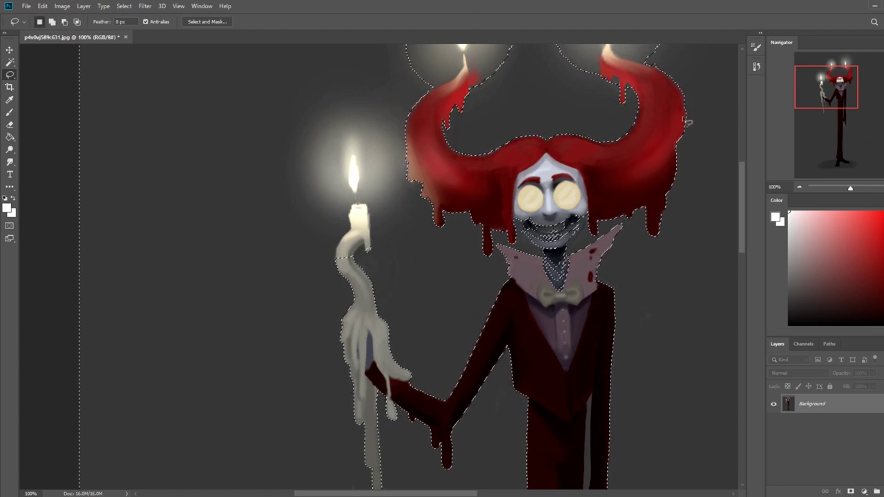
Subtract a wax bump along the far horn's outer edge from the background selection with the Lasso tool
{"action": "left_click_drag", "start_coordinate": [689, 125], "coordinate": [608, 199]}
{"action": "mouse_move", "coordinate": [684, 120]}
{"action": "left_mouse_down"}
{"action": "mouse_move", "coordinate": [640, 177]}
{"action": "mouse_move", "coordinate": [557, 239]}
{"action": "left_mouse_up"}
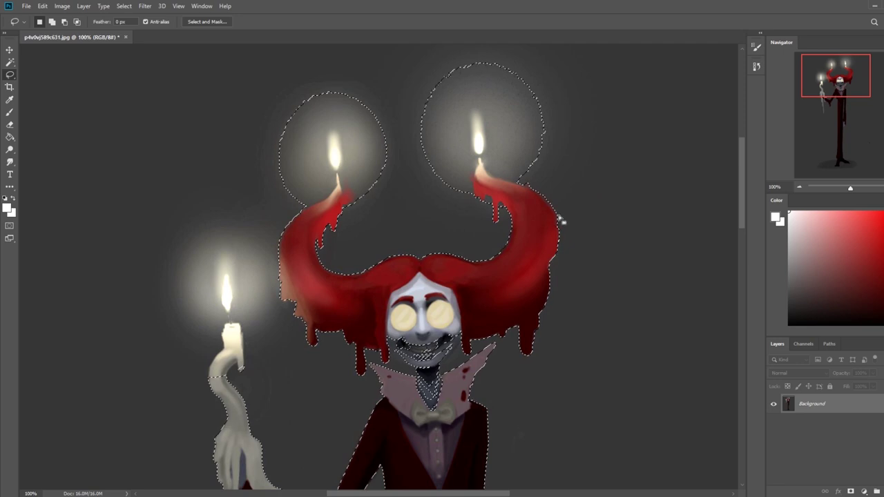
{"action": "mouse_move", "coordinate": [548, 206]}
{"action": "left_mouse_down"}
{"action": "mouse_move", "coordinate": [566, 249]}
{"action": "mouse_move", "coordinate": [557, 256]}
{"action": "mouse_move", "coordinate": [563, 219]}
{"action": "left_mouse_up"}
{"action": "key", "text": "ctrl"}
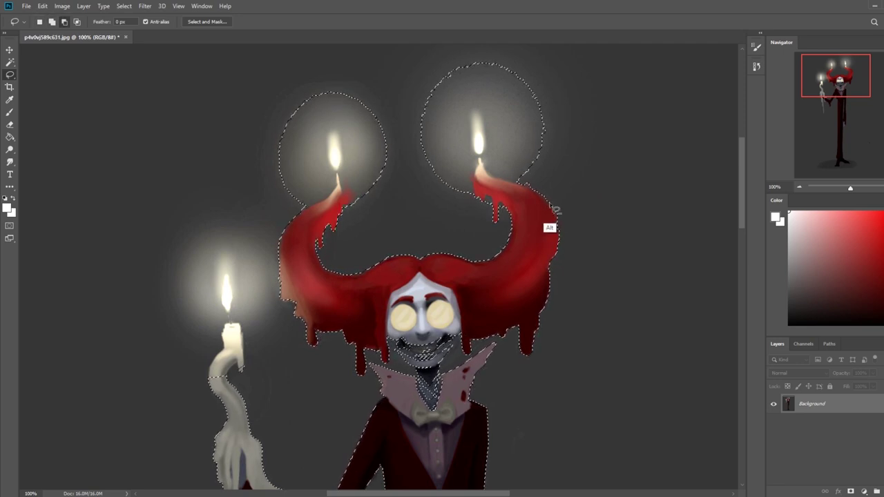
{"action": "mouse_move", "coordinate": [561, 219]}
{"action": "left_mouse_down"}
{"action": "mouse_move", "coordinate": [566, 253]}
{"action": "mouse_move", "coordinate": [550, 262]}
{"action": "mouse_move", "coordinate": [561, 222]}
{"action": "left_mouse_up"}
{"action": "key", "text": "alt"}
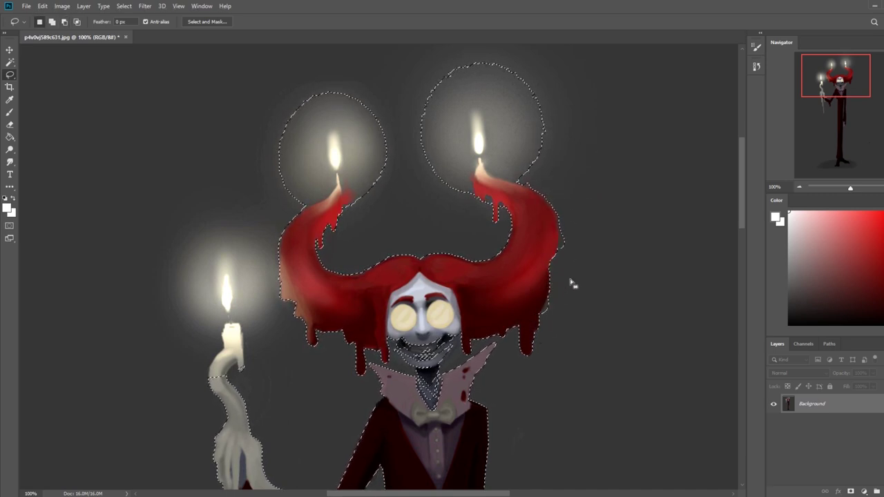
Subtract a small wax bump along the near horn's outer edge from the background selection
{"action": "key", "text": "alt"}
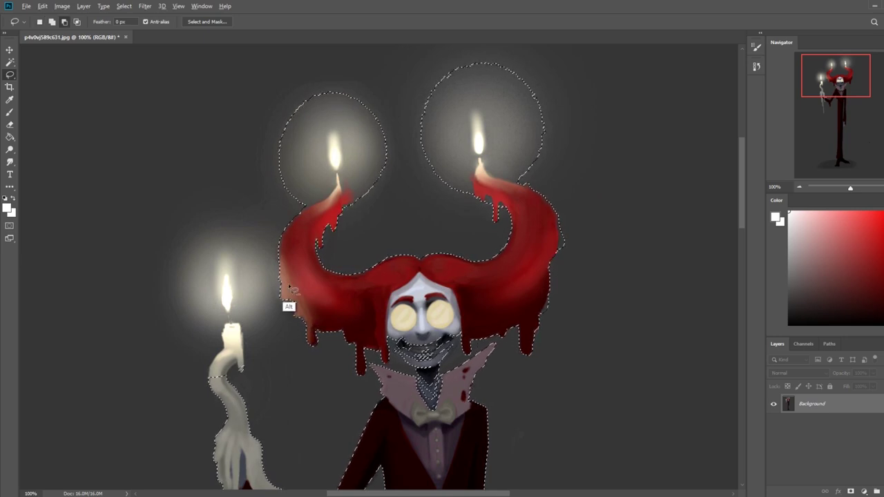
{"action": "key", "text": "alt"}
{"action": "key", "text": "alt"}
{"action": "left_click_drag", "start_coordinate": [287, 247], "coordinate": [290, 235]}
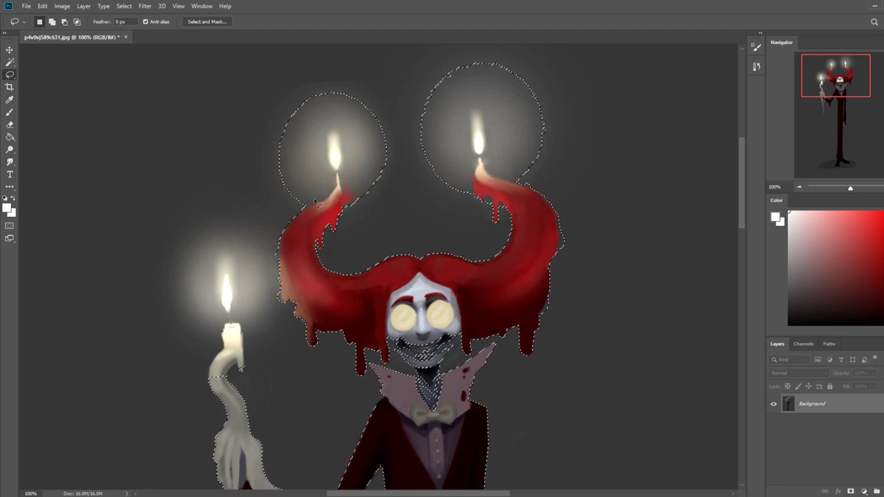
Sample the far horn's dark red and make the character outline the active selection for painting
{"action": "key", "text": "ctrl+d"}
{"action": "key", "text": "b"}
{"action": "left_click", "coordinate": [557, 243], "text": "alt"}
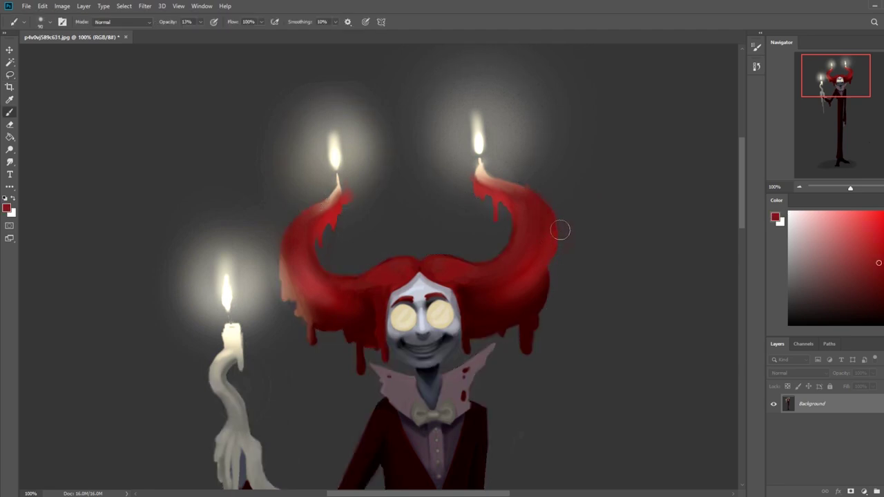
{"action": "key", "text": "m"}
{"action": "right_click", "coordinate": [531, 227]}
{"action": "left_click", "coordinate": [556, 241]}
{"action": "key", "text": "b"}
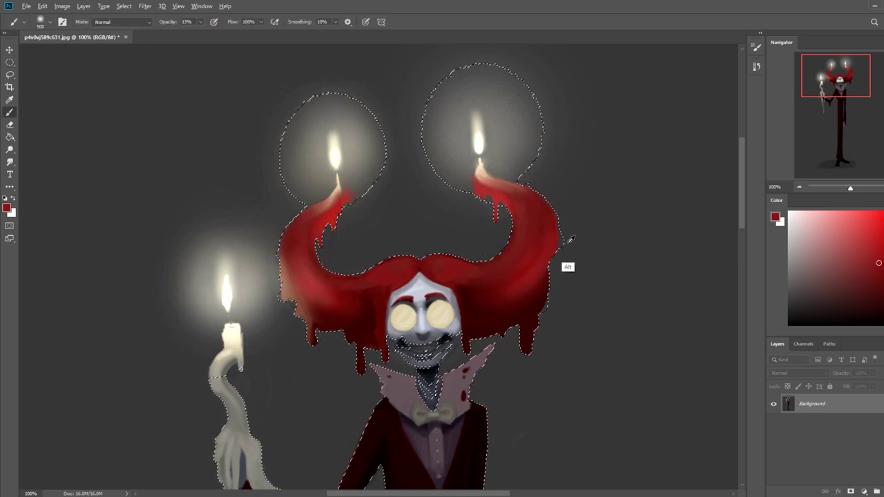
Fill the wax bumps on both horns' outer edges with dark red, using a much smaller brush at 100% opacity
{"action": "key", "text": "bracketleft"}
{"action": "key", "text": "bracketleft"}
{"action": "key", "text": "bracketleft"}
{"action": "key", "text": "bracketleft"}
{"action": "key", "text": "bracketleft"}
{"action": "key", "text": "bracketleft"}
{"action": "key", "text": "bracketleft"}
{"action": "key", "text": "bracketleft"}
{"action": "key", "text": "bracketleft"}
{"action": "key", "text": "bracketleft"}
{"action": "key", "text": "bracketleft"}
{"action": "key", "text": "bracketleft"}
{"action": "key", "text": "bracketleft"}
{"action": "key", "text": "bracketleft"}
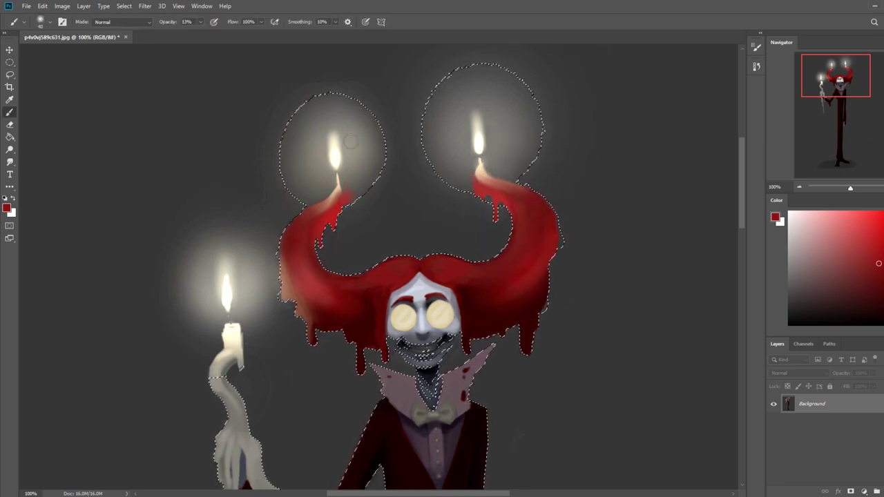
{"action": "left_click_drag", "start_coordinate": [201, 23], "coordinate": [312, 42]}
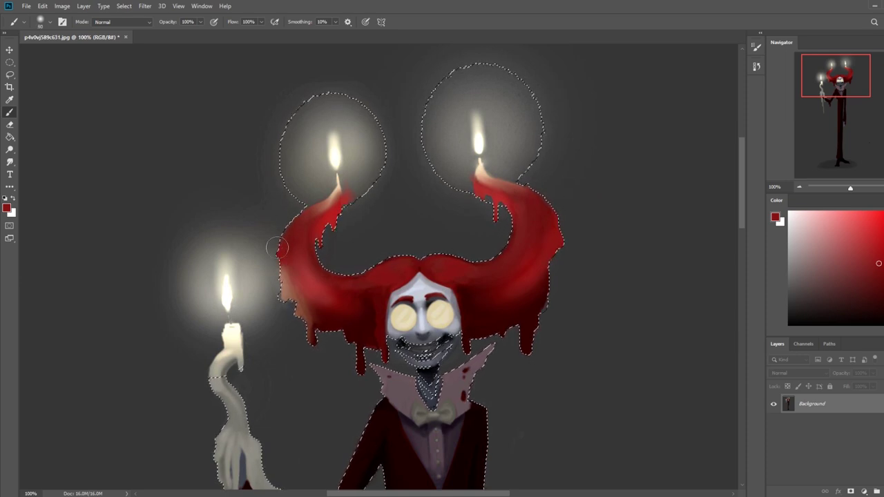
Sample the brownish tones on the near horn's lit edge and touch up its wax drips with a 70 px brush
{"action": "left_click", "coordinate": [282, 296], "text": "alt"}
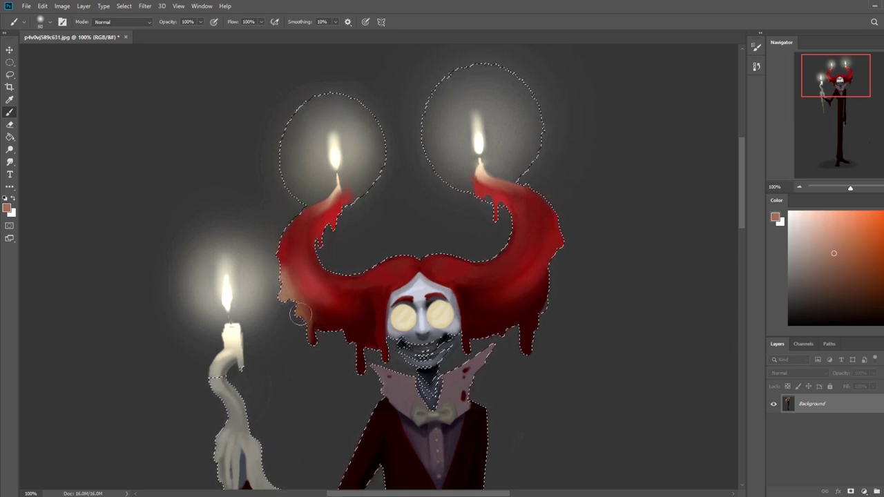
{"action": "right_click", "coordinate": [300, 316]}
{"action": "left_click", "coordinate": [302, 315], "text": "alt"}
{"action": "key", "text": "bracketleft"}
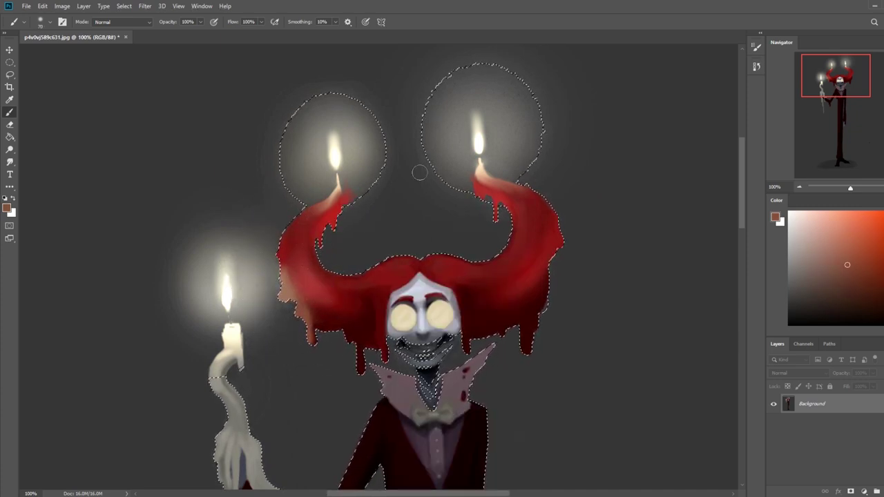
Sample dark red from the far horn's outer curve and clear the selection
{"action": "left_click", "coordinate": [539, 201], "text": "alt"}
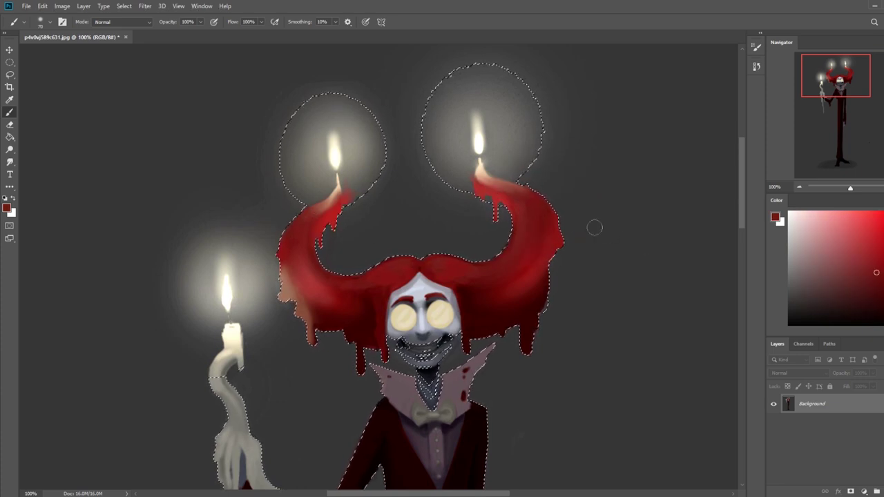
{"action": "key", "text": "ctrl+d"}
{"action": "key", "text": "ctrl+minus"}
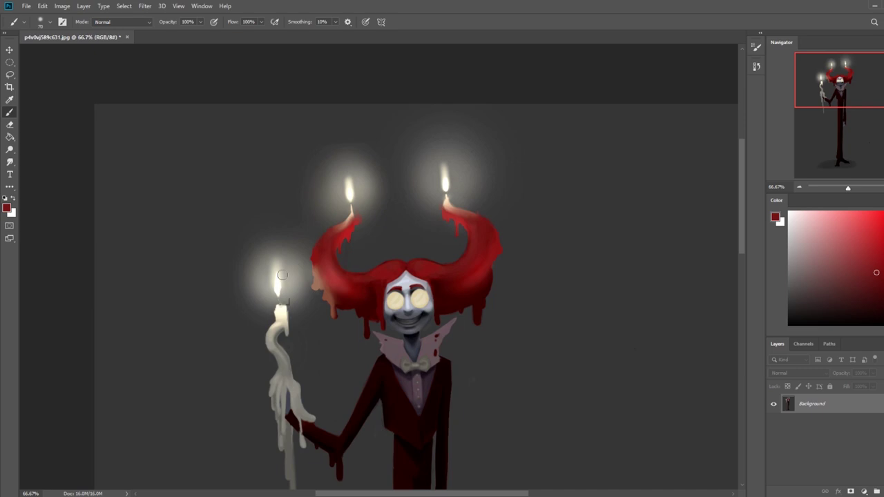
Sample the pale candlelight tone and brush highlights along the near horn's outer edge at 34% opacity
{"action": "left_click", "coordinate": [274, 266], "text": "alt"}
{"action": "key", "text": "bracketright"}
{"action": "key", "text": "bracketright"}
{"action": "left_click", "coordinate": [201, 22]}
{"action": "left_click", "coordinate": [172, 33]}
{"action": "left_click", "coordinate": [296, 224]}
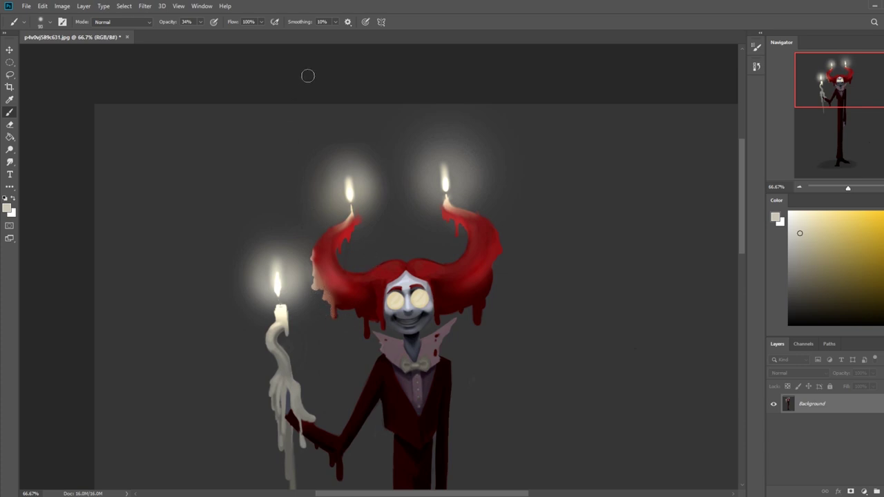
Blend the near horn's lit edge with reds sampled from the hair, and sample the held candle's white
{"action": "left_click", "coordinate": [316, 257], "text": "alt"}
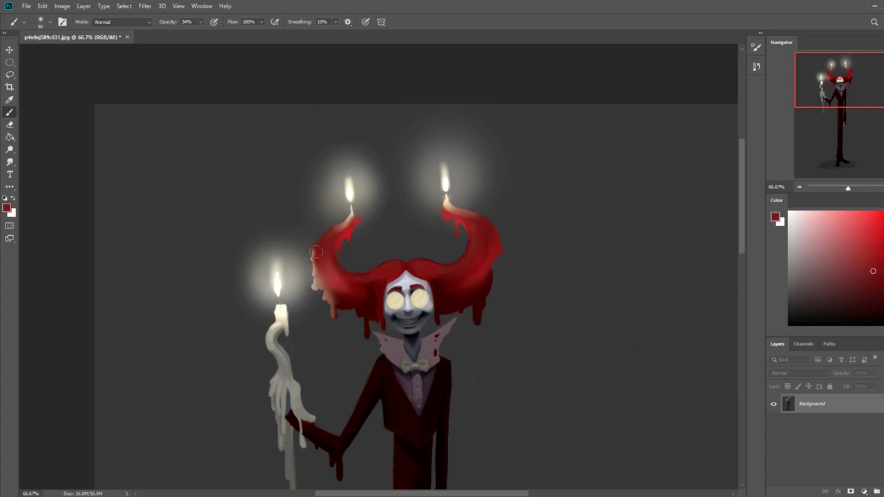
{"action": "mouse_move", "coordinate": [315, 251]}
{"action": "left_mouse_down"}
{"action": "mouse_move", "coordinate": [318, 292]}
{"action": "mouse_move", "coordinate": [328, 288]}
{"action": "mouse_move", "coordinate": [339, 319]}
{"action": "left_mouse_up"}
{"action": "left_click", "coordinate": [343, 305], "text": "alt"}
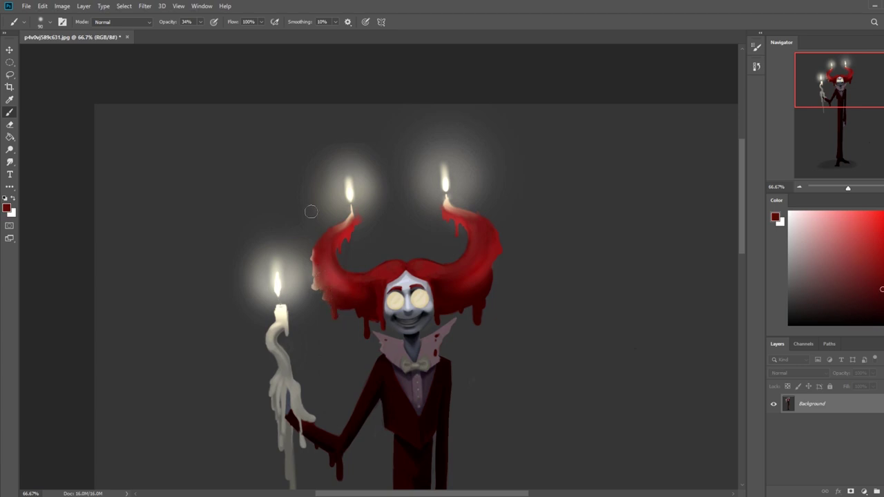
{"action": "left_click", "coordinate": [285, 305], "text": "alt"}
{"action": "key", "text": "ctrl+0"}
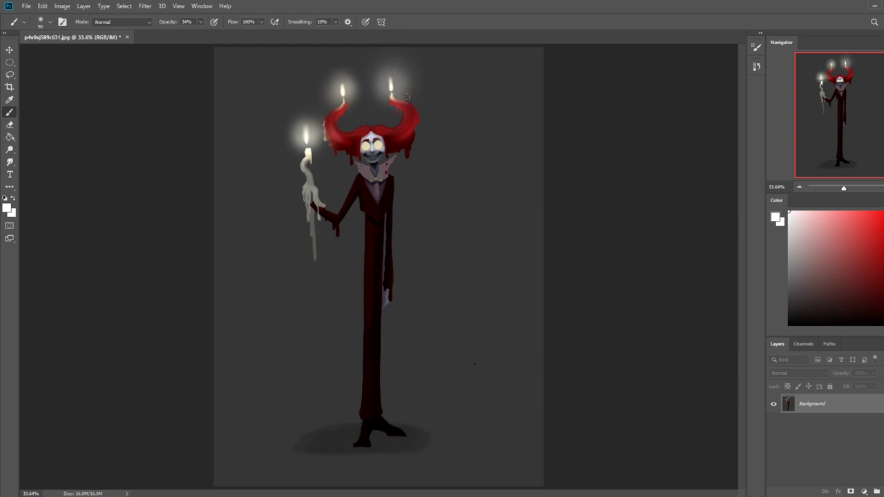
Sample the far horn's dark red and set the brush to Darken blending mode
{"action": "left_click", "coordinate": [412, 129], "text": "alt"}
{"action": "left_click", "coordinate": [130, 24]}
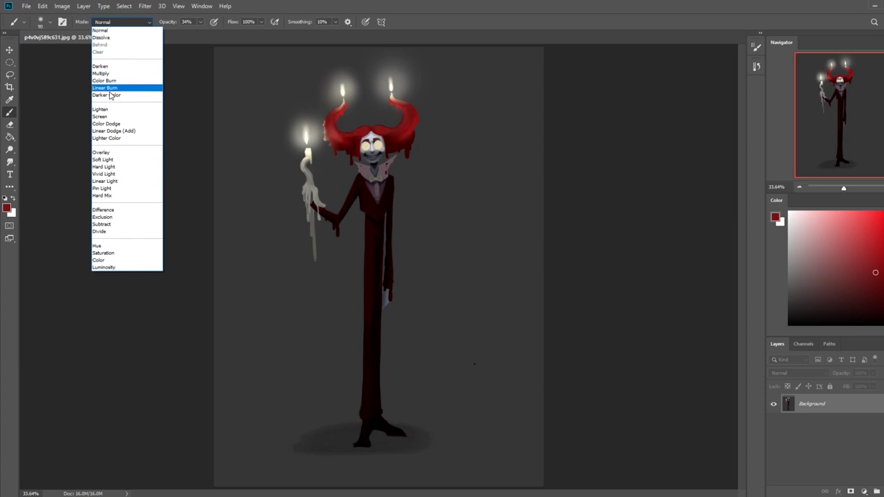
{"action": "left_click", "coordinate": [122, 66]}
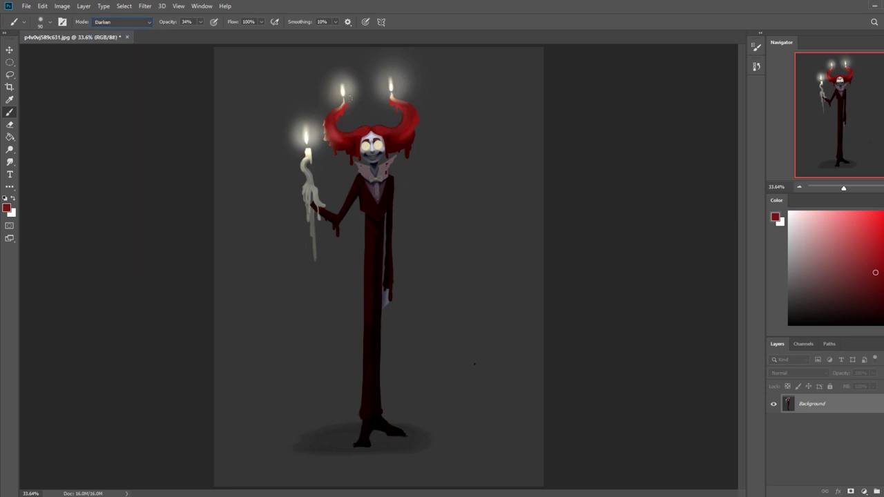
Tint the far horn's pale tip with a brighter red sampled from its drips, using the brush in Color mode at 34% opacity
{"action": "key", "text": "ctrl+space"}
{"action": "left_click_drag", "start_coordinate": [292, 76], "coordinate": [406, 111]}
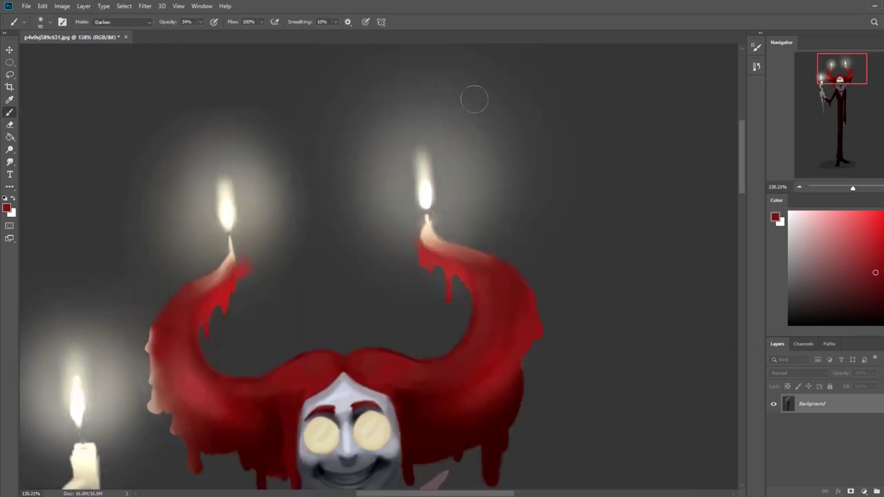
{"action": "right_click", "coordinate": [463, 255]}
{"action": "left_click", "coordinate": [512, 375]}
{"action": "left_click", "coordinate": [421, 278], "text": "alt"}
{"action": "left_click", "coordinate": [132, 25]}
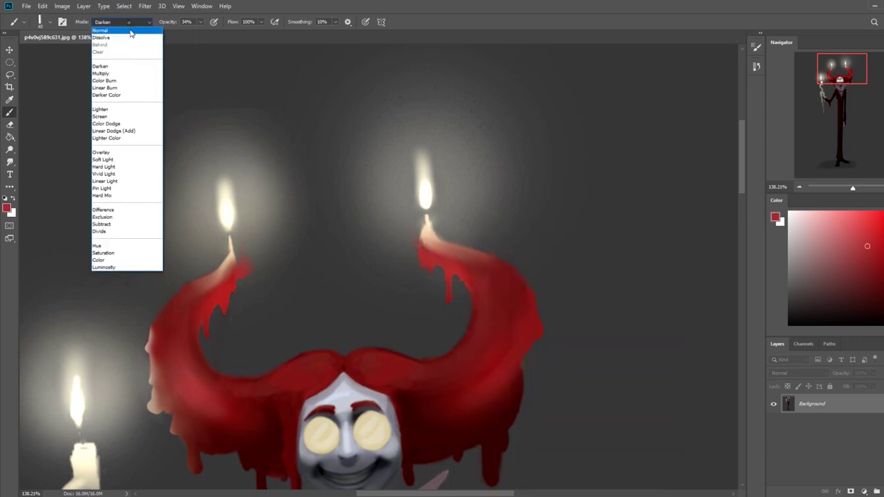
{"action": "left_click", "coordinate": [120, 260]}
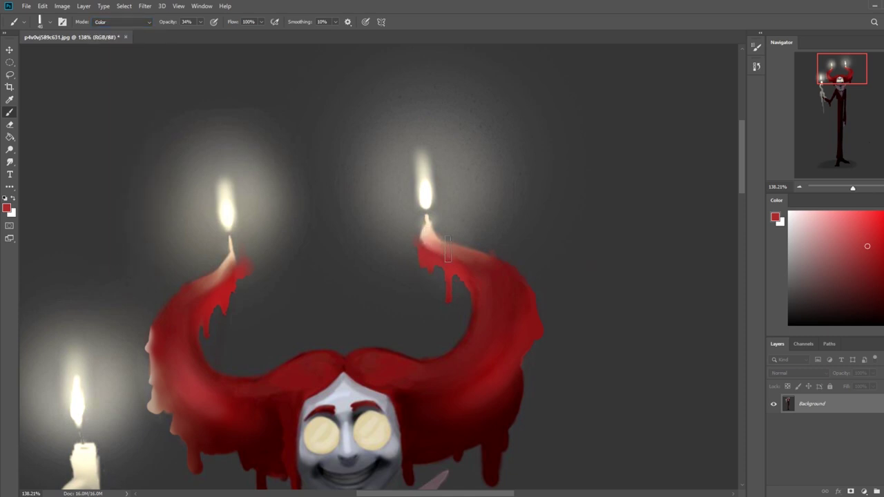
{"action": "mouse_move", "coordinate": [426, 238]}
{"action": "left_mouse_down"}
{"action": "mouse_move", "coordinate": [425, 224]}
{"action": "mouse_move", "coordinate": [429, 240]}
{"action": "left_mouse_up"}
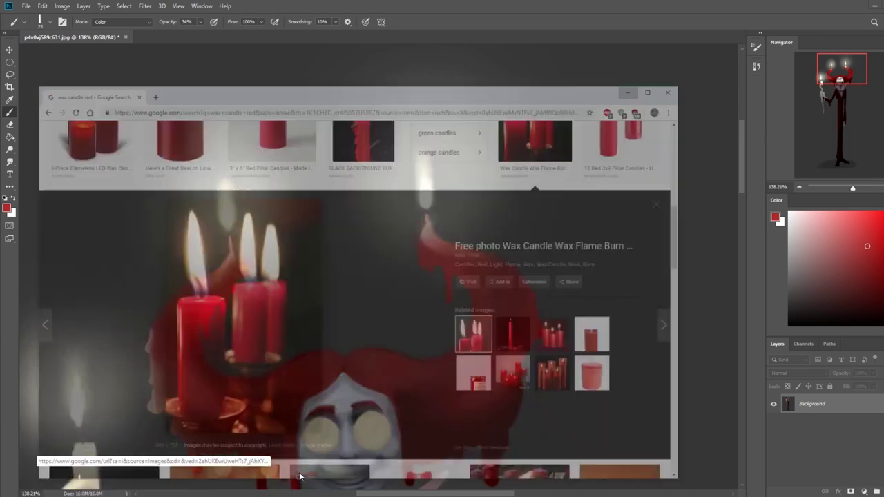
Consult the red wax candle photo in the browser, and paint both horn tips red in Normal mode at 34% opacity
{"action": "left_click", "coordinate": [299, 476]}
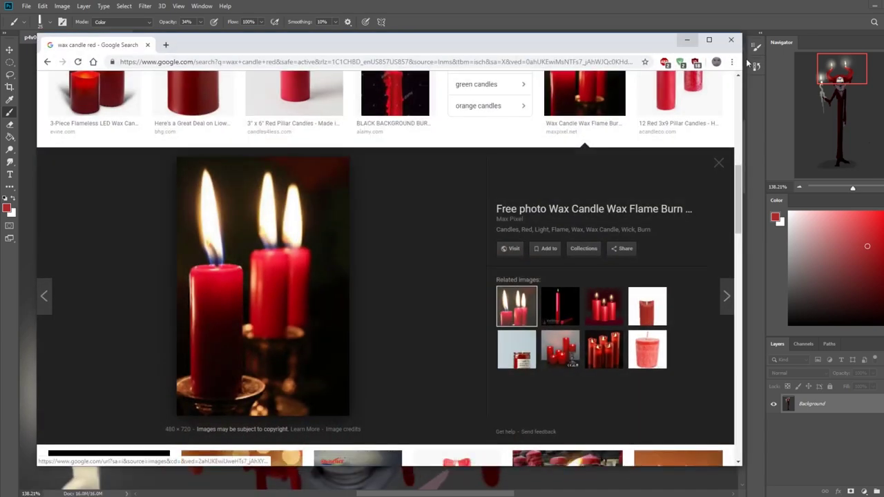
{"action": "left_click", "coordinate": [687, 40]}
{"action": "left_click", "coordinate": [131, 22]}
{"action": "left_click", "coordinate": [131, 30]}
{"action": "left_click_drag", "start_coordinate": [427, 230], "coordinate": [433, 239]}
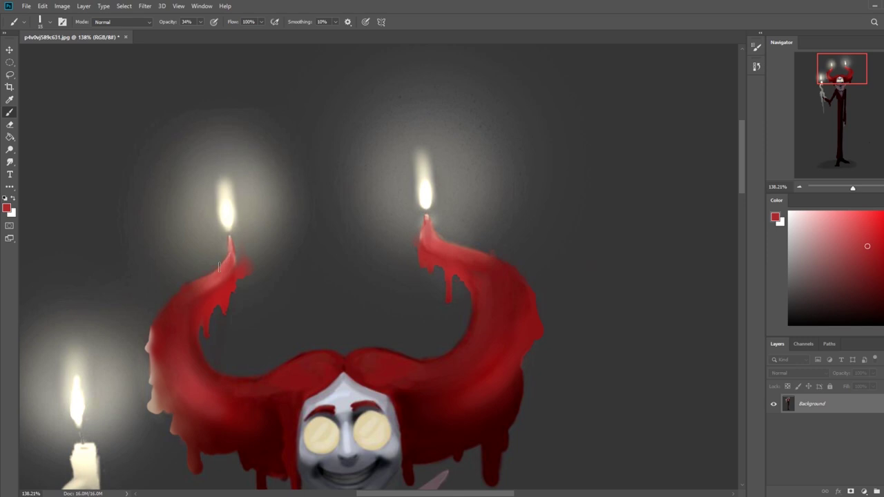
Paint black wicks beneath both horn flames, and refine the horn tips with sampled glow and red tones at 100% opacity
{"action": "key", "text": "d"}
{"action": "left_click", "coordinate": [201, 23]}
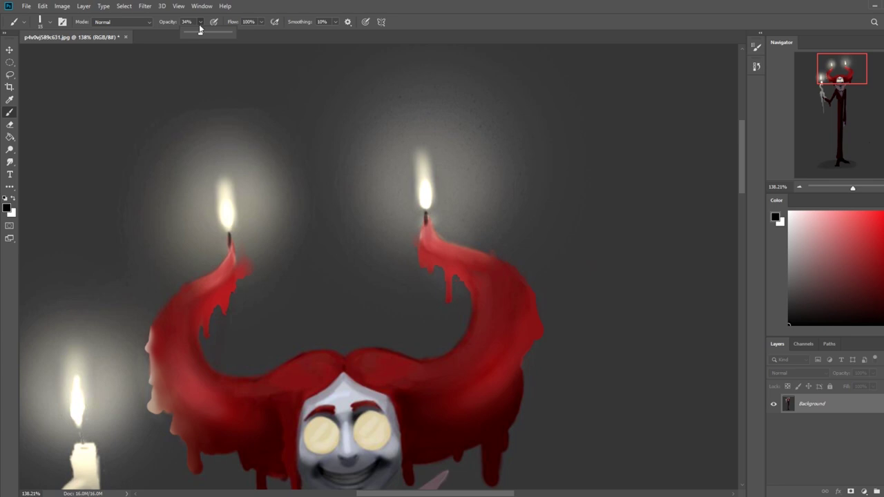
{"action": "left_click", "coordinate": [434, 218], "text": "alt"}
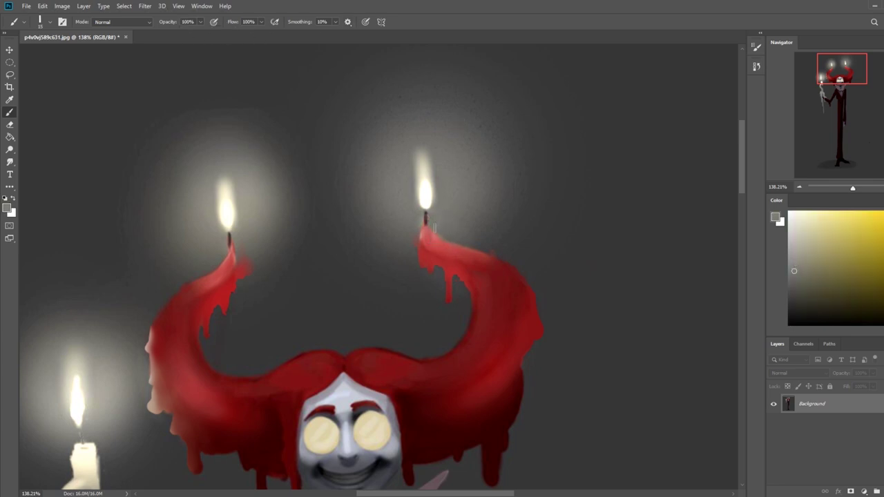
{"action": "left_click", "coordinate": [235, 261], "text": "alt"}
{"action": "left_click", "coordinate": [227, 243], "text": "alt"}
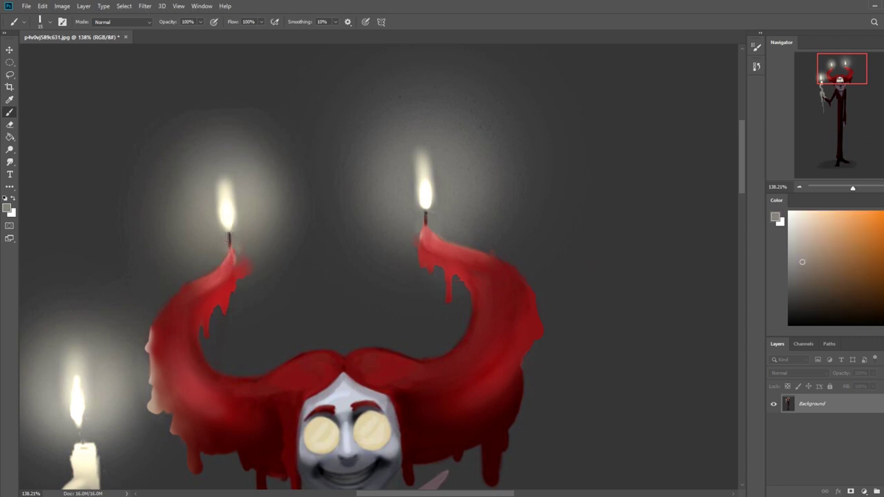
Cover the red smudge beside the near horn's tip with greys sampled from the surrounding glow
{"action": "left_click", "coordinate": [235, 243], "text": "alt"}
{"action": "left_click", "coordinate": [258, 257], "text": "alt"}
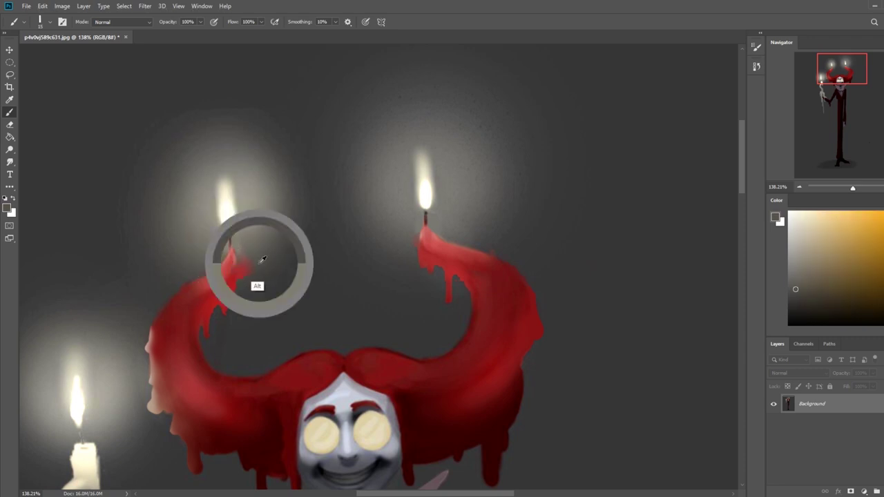
{"action": "left_click_drag", "start_coordinate": [249, 268], "coordinate": [245, 253]}
{"action": "left_click", "coordinate": [251, 241], "text": "alt"}
{"action": "left_click", "coordinate": [245, 254], "text": "alt"}
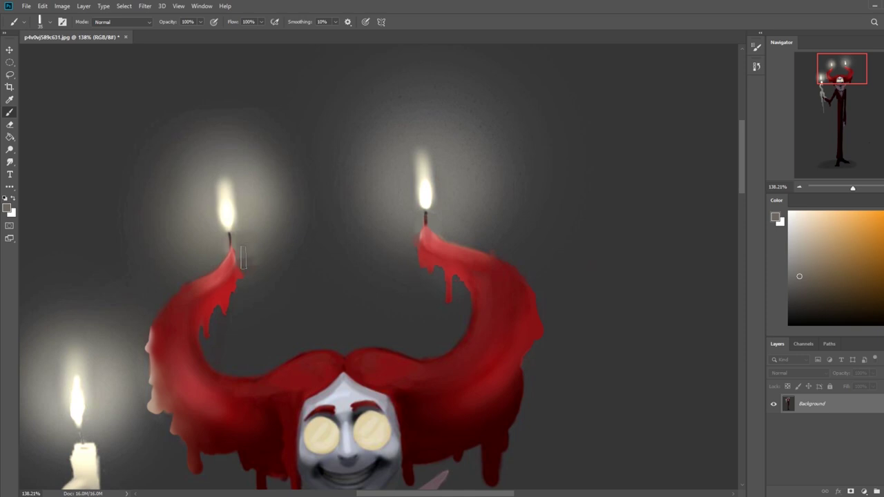
{"action": "left_click", "coordinate": [246, 256], "text": "alt"}
Clean up the glow around the far horn's tip and upper edge with sampled background greys, using a 35 px brush
{"action": "left_click", "coordinate": [419, 229], "text": "alt"}
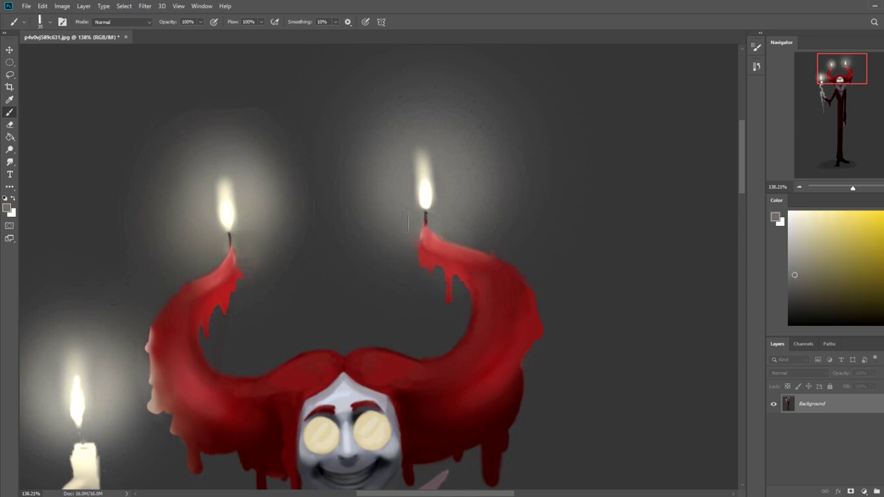
{"action": "left_click", "coordinate": [415, 248], "text": "alt"}
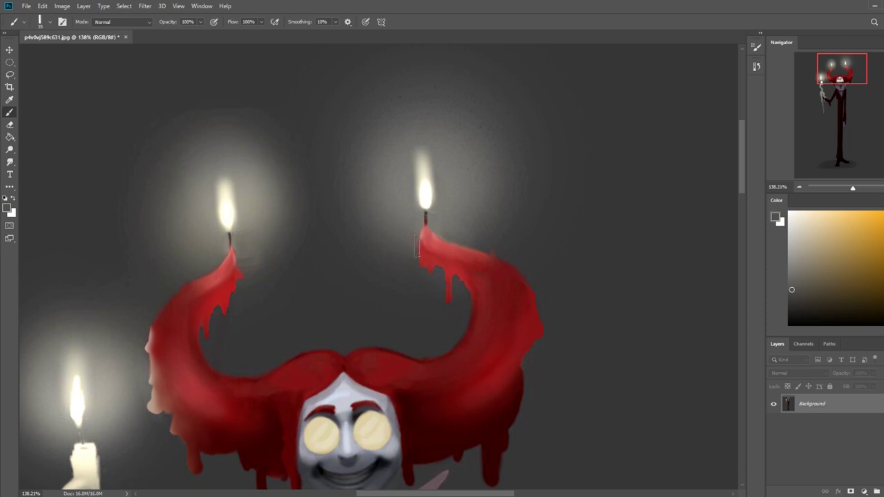
{"action": "left_click", "coordinate": [444, 250], "text": "alt"}
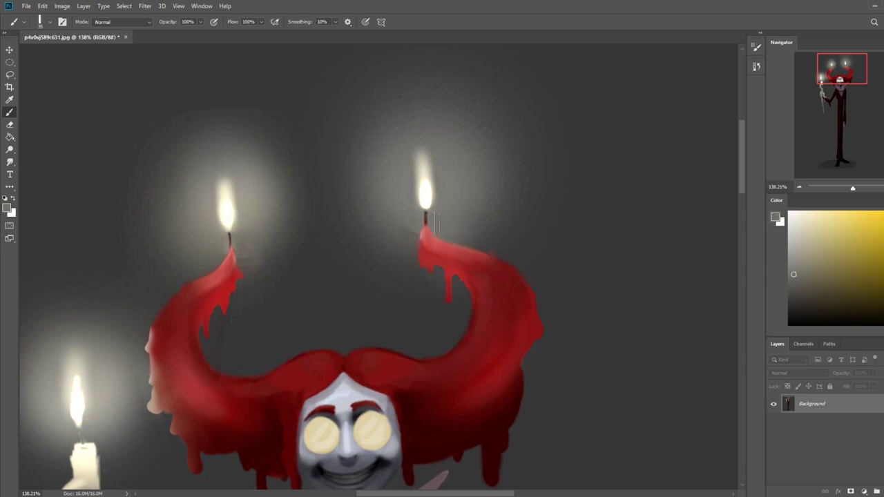
{"action": "left_click", "coordinate": [474, 261], "text": "alt"}
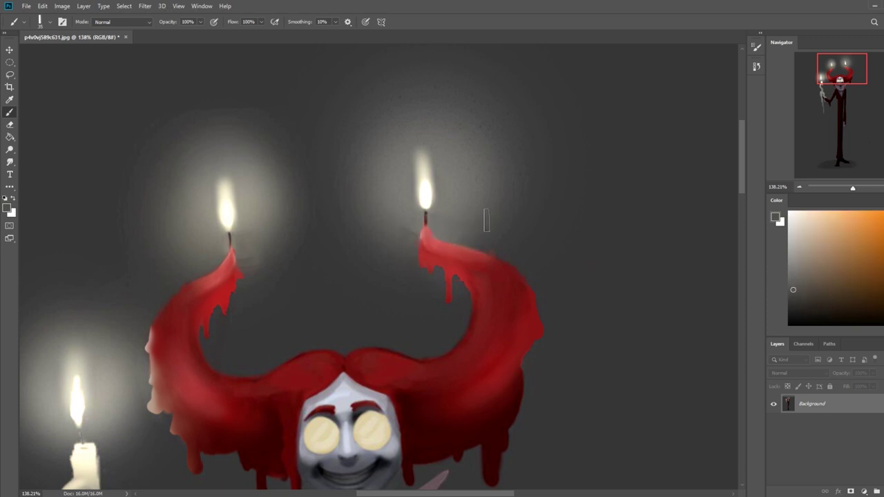
{"action": "left_click", "coordinate": [417, 246], "text": "alt"}
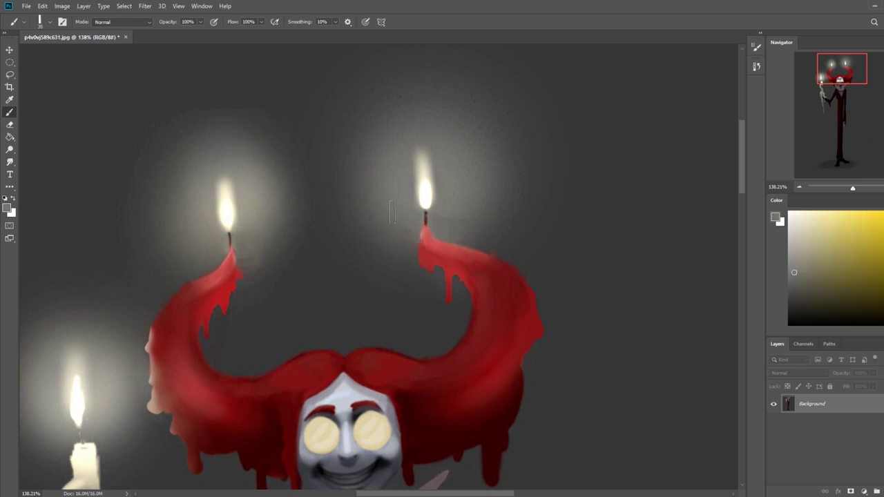
{"action": "left_click", "coordinate": [450, 244], "text": "alt"}
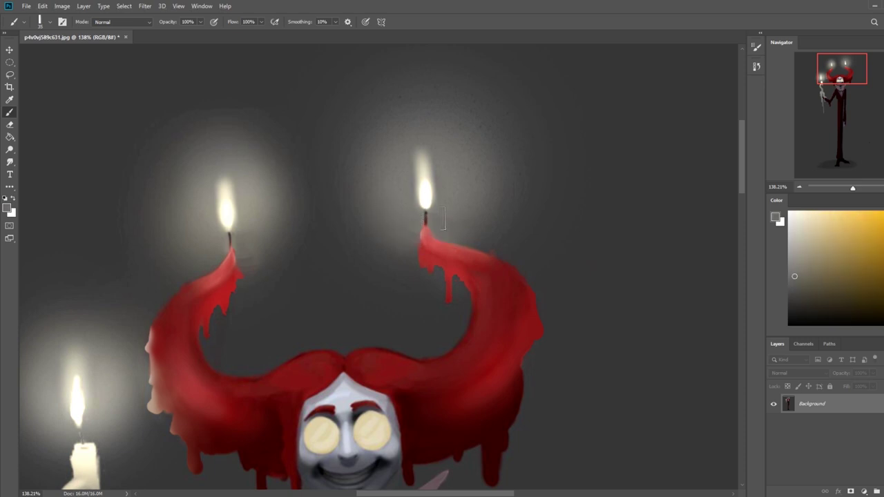
Smooth the repainted glow around both horn tips with the Smudge tool at 5% strength
{"action": "left_click", "coordinate": [11, 152]}
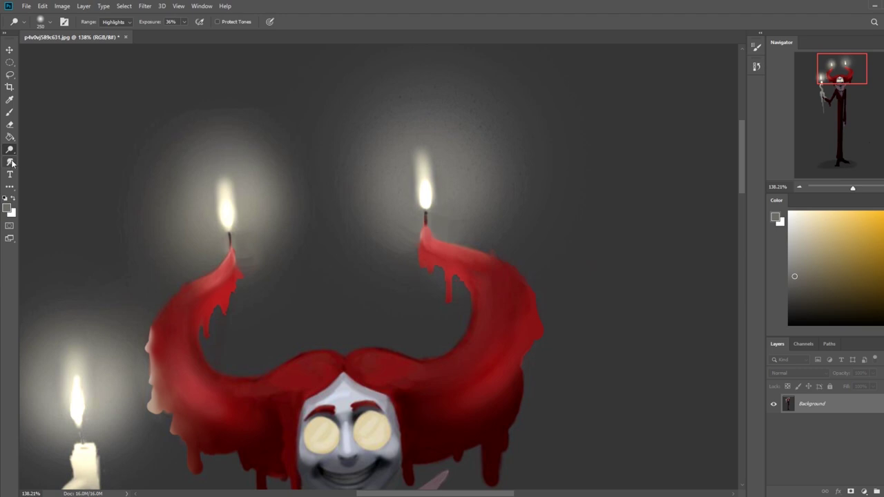
{"action": "left_click", "coordinate": [12, 163]}
{"action": "left_click", "coordinate": [51, 163]}
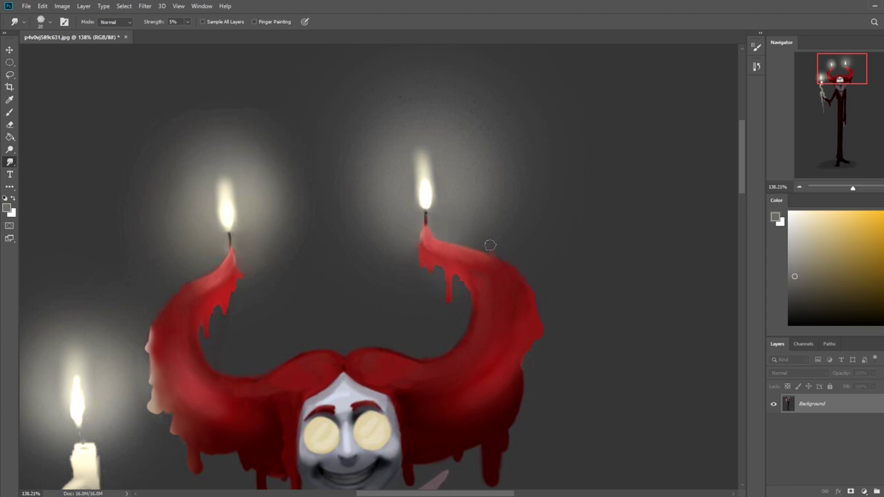
Return to the Brush tool and choose a 500 px brush preset
{"action": "key", "text": "b"}
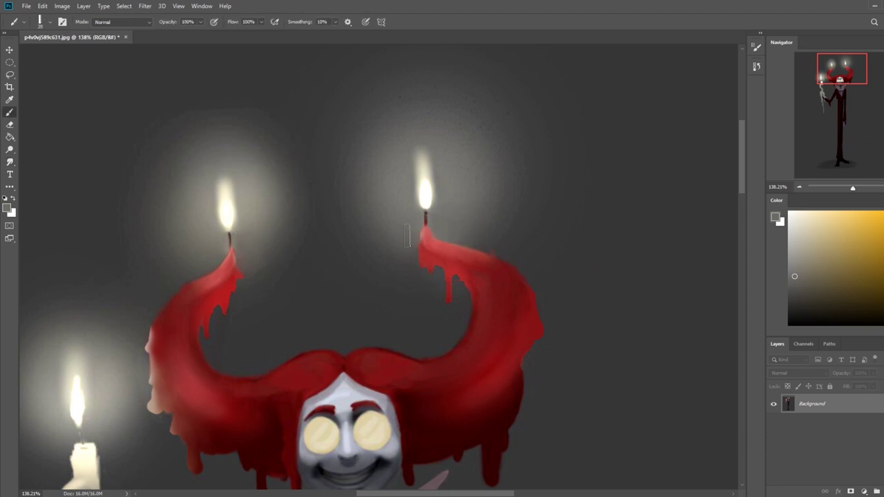
{"action": "right_click", "coordinate": [448, 263]}
{"action": "left_click", "coordinate": [557, 436]}
{"action": "key", "text": "Return"}
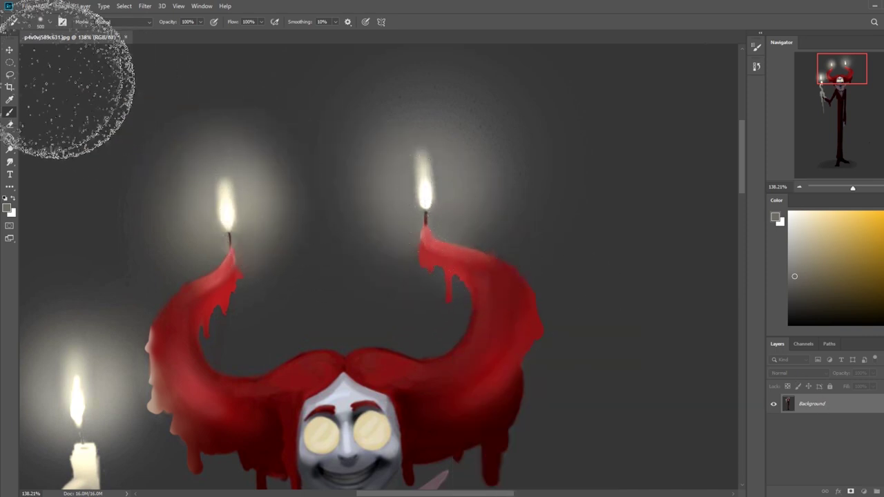
Try to select the dark background and the far candle's glow around the horns with the Magic Wand at tolerance 15
{"action": "left_click", "coordinate": [9, 62]}
{"action": "left_click", "coordinate": [54, 84]}
{"action": "left_click", "coordinate": [12, 76]}
{"action": "left_click", "coordinate": [45, 85]}
{"action": "left_click", "coordinate": [10, 63]}
{"action": "left_click", "coordinate": [52, 80]}
{"action": "left_click", "coordinate": [424, 272]}
{"action": "key", "text": "shift"}
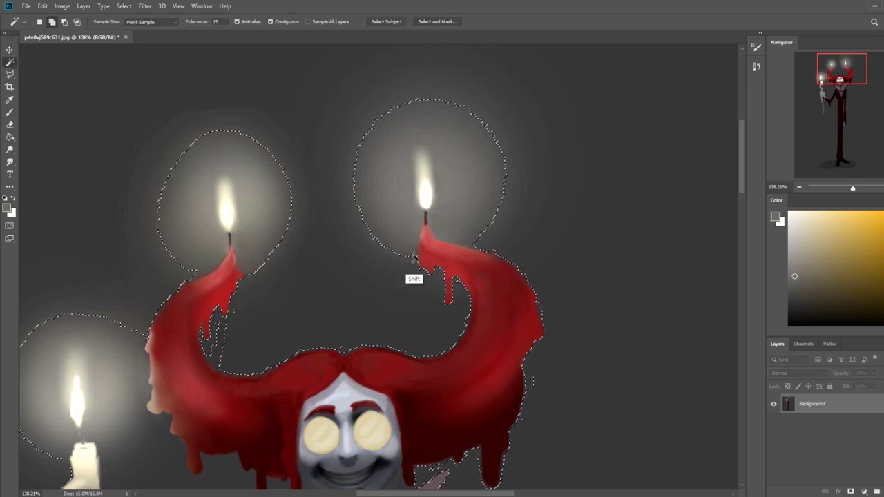
{"action": "left_click", "coordinate": [480, 247], "text": "shift"}
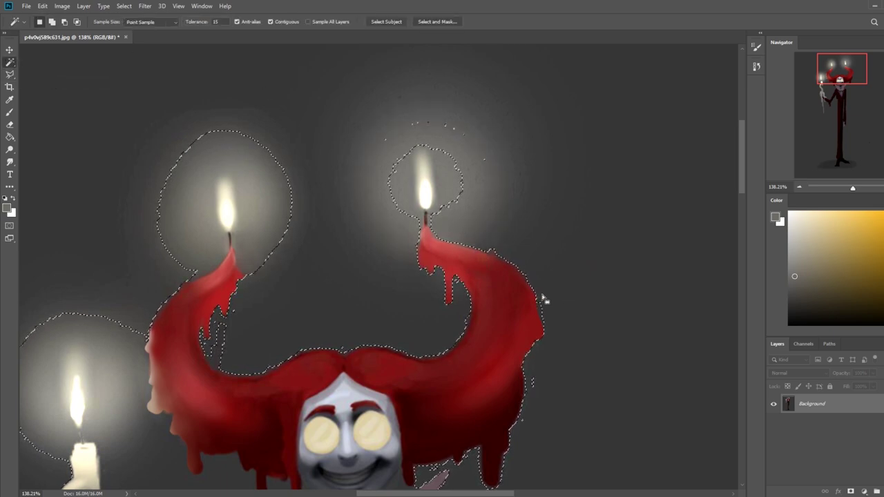
{"action": "key", "text": "m"}
{"action": "right_click", "coordinate": [490, 282]}
{"action": "left_click", "coordinate": [527, 300]}
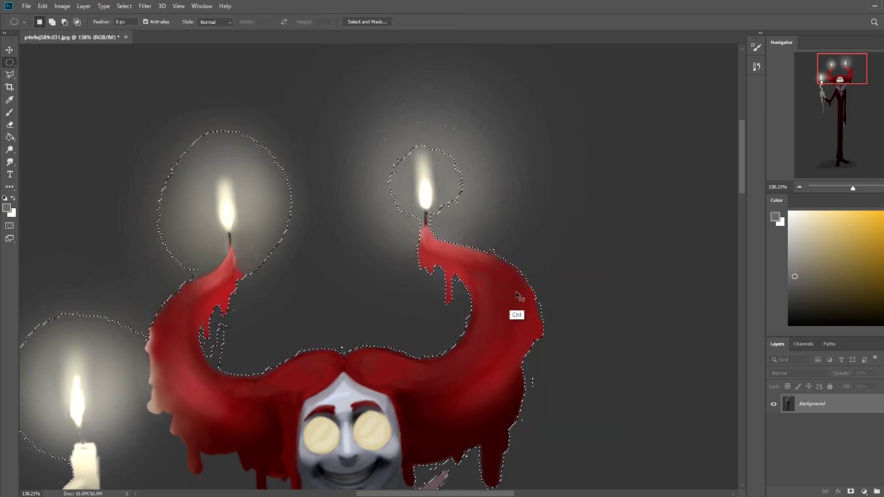
{"action": "key", "text": "ctrl+d"}
Sample the far horn's dark red and shade the drips beneath its tip with a 90 px brush, undoing the last stroke
{"action": "key", "text": "b"}
{"action": "left_click", "coordinate": [498, 301], "text": "alt"}
{"action": "key", "text": "bracketleft"}
{"action": "key", "text": "bracketleft"}
{"action": "key", "text": "bracketleft"}
{"action": "key", "text": "bracketleft"}
{"action": "key", "text": "bracketleft"}
{"action": "key", "text": "bracketleft"}
{"action": "key", "text": "bracketleft"}
{"action": "key", "text": "bracketleft"}
{"action": "mouse_move", "coordinate": [431, 268]}
{"action": "left_mouse_down"}
{"action": "mouse_move", "coordinate": [413, 235]}
{"action": "mouse_move", "coordinate": [437, 265]}
{"action": "mouse_move", "coordinate": [435, 277]}
{"action": "mouse_move", "coordinate": [418, 262]}
{"action": "mouse_move", "coordinate": [423, 255]}
{"action": "mouse_move", "coordinate": [454, 298]}
{"action": "mouse_move", "coordinate": [434, 267]}
{"action": "mouse_move", "coordinate": [455, 294]}
{"action": "mouse_move", "coordinate": [447, 299]}
{"action": "mouse_move", "coordinate": [417, 271]}
{"action": "left_mouse_up"}
{"action": "key", "text": "ctrl+z"}
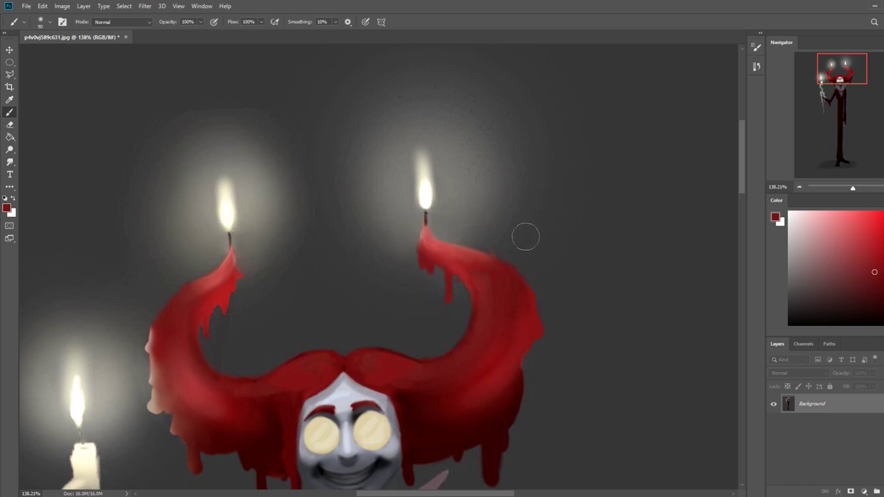
Paint a brighter red over the wax drips just below the far horn's tip with a smaller brush
{"action": "key", "text": "ctrl+0"}
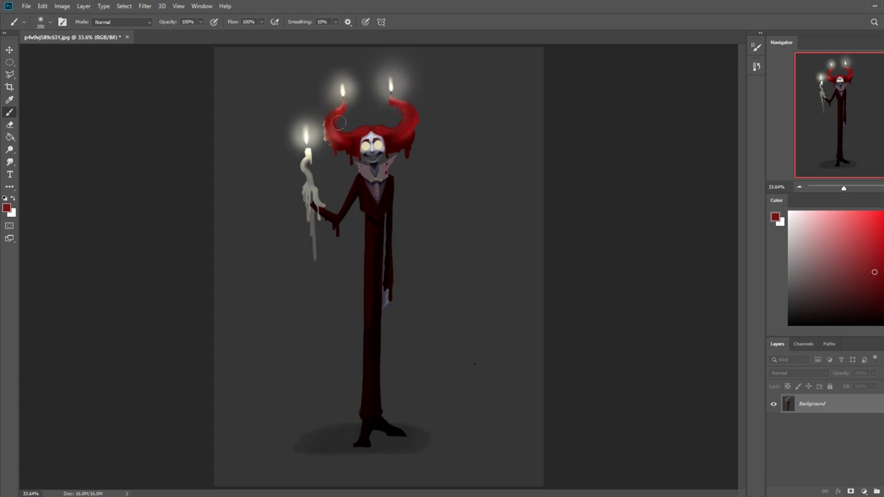
{"action": "key", "text": "alt"}
{"action": "key", "text": "ctrl+space"}
{"action": "left_click_drag", "start_coordinate": [287, 79], "coordinate": [487, 182]}
{"action": "key", "text": "bracketleft"}
{"action": "key", "text": "bracketleft"}
{"action": "key", "text": "bracketleft"}
{"action": "mouse_move", "coordinate": [402, 173]}
{"action": "left_mouse_down"}
{"action": "mouse_move", "coordinate": [395, 168]}
{"action": "mouse_move", "coordinate": [405, 174]}
{"action": "left_mouse_up"}
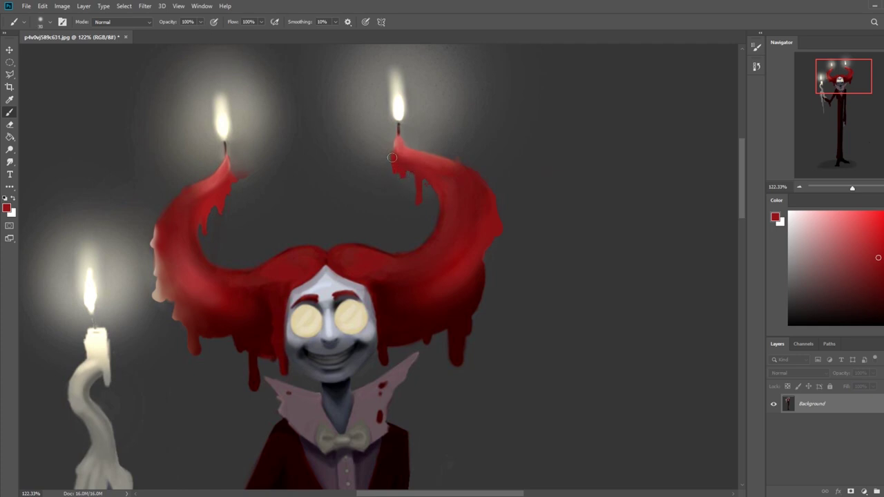
Dodge the wax below the far horn's tip and along the near horn's inner tip, using Highlights range at 36% exposure
{"action": "left_click", "coordinate": [10, 149]}
{"action": "mouse_move", "coordinate": [397, 171]}
{"action": "left_mouse_down"}
{"action": "mouse_move", "coordinate": [407, 179]}
{"action": "mouse_move", "coordinate": [394, 167]}
{"action": "left_mouse_up"}
{"action": "key", "text": "bracketleft"}
{"action": "key", "text": "bracketleft"}
{"action": "key", "text": "bracketleft"}
{"action": "mouse_move", "coordinate": [249, 173]}
{"action": "left_mouse_down"}
{"action": "mouse_move", "coordinate": [189, 187]}
{"action": "mouse_move", "coordinate": [228, 175]}
{"action": "mouse_move", "coordinate": [217, 198]}
{"action": "left_mouse_up"}
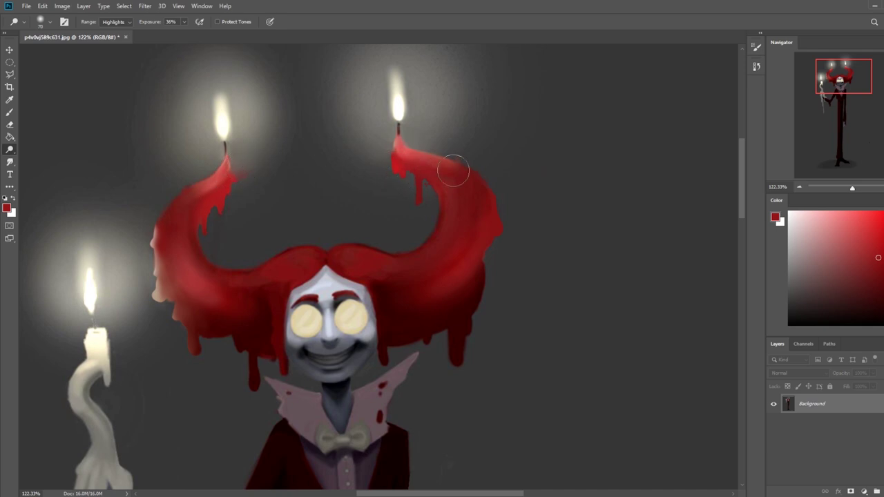
{"action": "key", "text": "bracketright"}
{"action": "key", "text": "bracketright"}
{"action": "key", "text": "bracketright"}
Try to outline the area beside the near horn's tip with the freehand Lasso
{"action": "key", "text": "l"}
{"action": "left_click", "coordinate": [293, 182]}
{"action": "left_click", "coordinate": [10, 63]}
{"action": "right_click", "coordinate": [10, 63]}
{"action": "right_click", "coordinate": [10, 73]}
{"action": "left_click", "coordinate": [55, 73]}
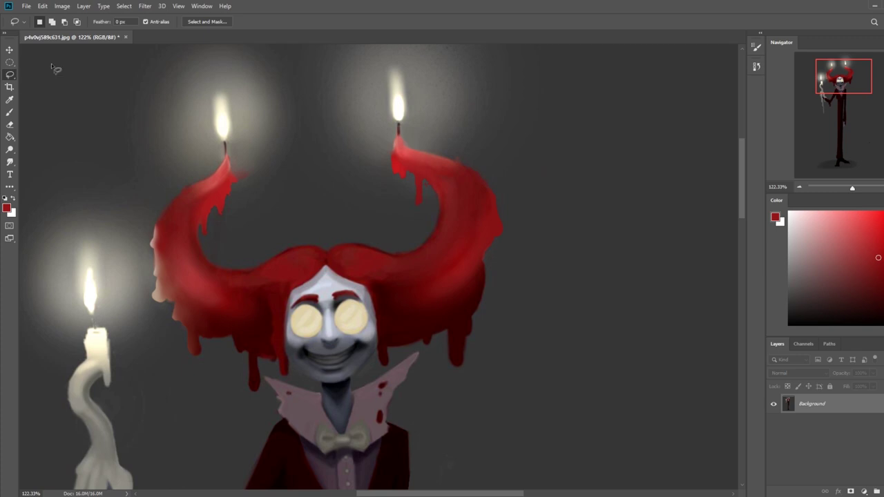
{"action": "mouse_move", "coordinate": [230, 159]}
{"action": "left_mouse_down"}
{"action": "mouse_move", "coordinate": [236, 185]}
{"action": "mouse_move", "coordinate": [265, 171]}
{"action": "mouse_move", "coordinate": [250, 155]}
{"action": "left_mouse_up"}
{"action": "key", "text": "ctrl+d"}
Cover the red smudge beside the near horn's tip with sampled glow tones using a 175 px brush at 40% opacity, and restore 100% opacity
{"action": "key", "text": "b"}
{"action": "left_click", "coordinate": [253, 158], "text": "alt"}
{"action": "key", "text": "bracketright"}
{"action": "key", "text": "bracketright"}
{"action": "key", "text": "bracketright"}
{"action": "key", "text": "bracketright"}
{"action": "key", "text": "bracketright"}
{"action": "key", "text": "bracketright"}
{"action": "key", "text": "bracketright"}
{"action": "key", "text": "bracketright"}
{"action": "key", "text": "bracketright"}
{"action": "left_click", "coordinate": [245, 170]}
{"action": "key", "text": "ctrl+z"}
{"action": "left_click_drag", "start_coordinate": [200, 21], "coordinate": [175, 35]}
{"action": "left_click", "coordinate": [257, 160], "text": "alt"}
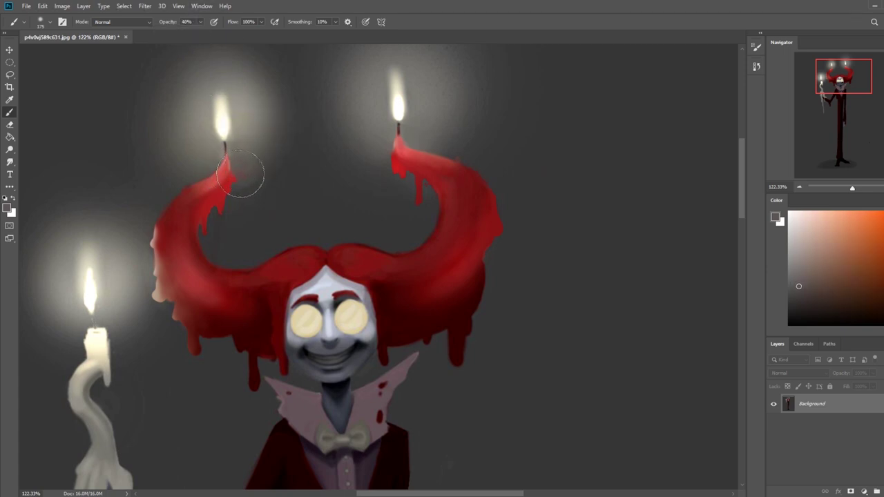
{"action": "left_click", "coordinate": [242, 138], "text": "alt"}
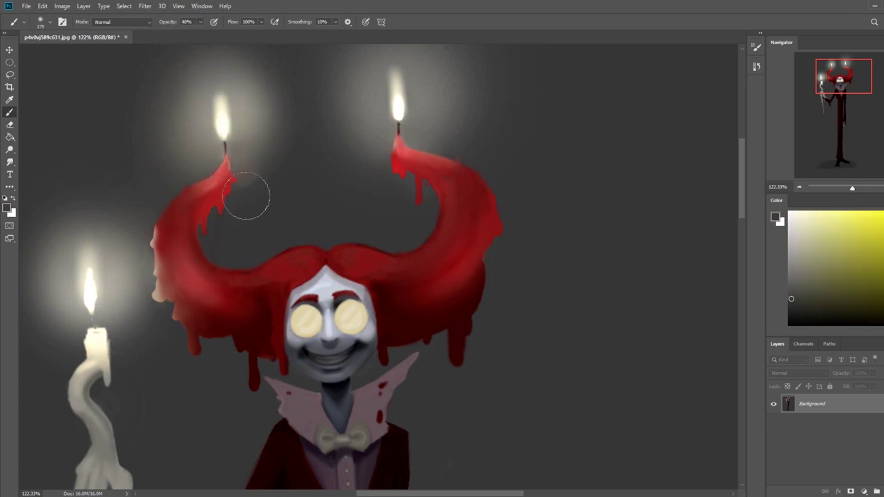
{"action": "mouse_move", "coordinate": [241, 196]}
{"action": "left_mouse_down"}
{"action": "mouse_move", "coordinate": [280, 159]}
{"action": "mouse_move", "coordinate": [237, 195]}
{"action": "mouse_move", "coordinate": [307, 150]}
{"action": "left_mouse_up"}
{"action": "key", "text": "0"}
{"action": "key", "text": "ctrl+0"}
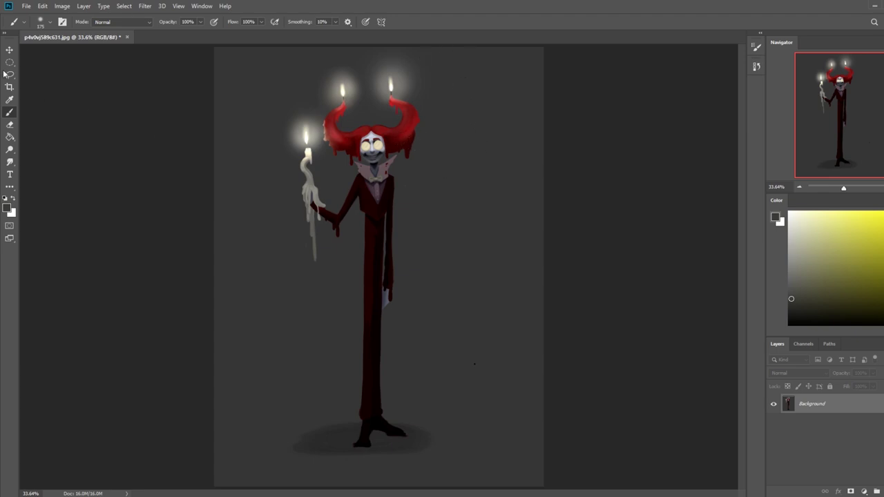
{"action": "key", "text": "m"}
{"action": "right_click", "coordinate": [438, 153]}
{"action": "left_click", "coordinate": [474, 164]}
{"action": "right_click", "coordinate": [463, 154]}
{"action": "left_click", "coordinate": [477, 160]}
{"action": "right_click", "coordinate": [431, 138]}
{"action": "left_click", "coordinate": [523, 112]}
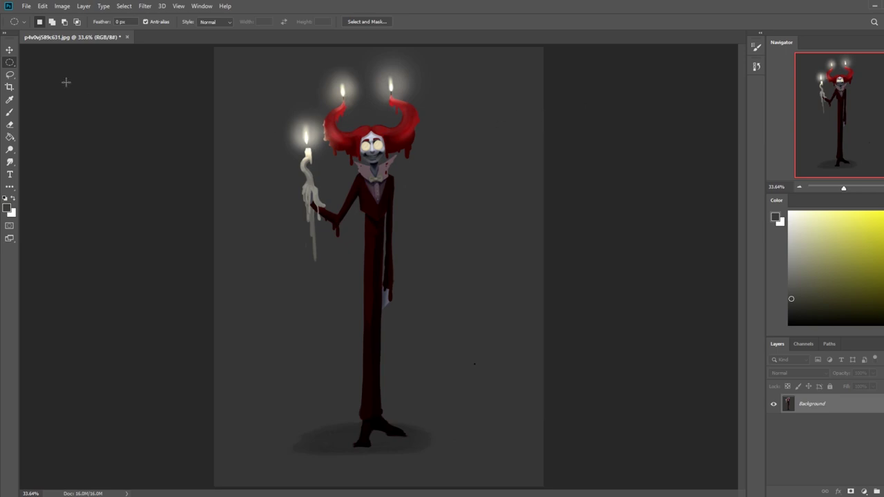
Select the grey background with the Magic Wand at tolerance 15, adding the outer parts of the flames' glow
{"action": "right_click", "coordinate": [9, 63]}
{"action": "left_click", "coordinate": [48, 80]}
{"action": "left_click", "coordinate": [459, 151]}
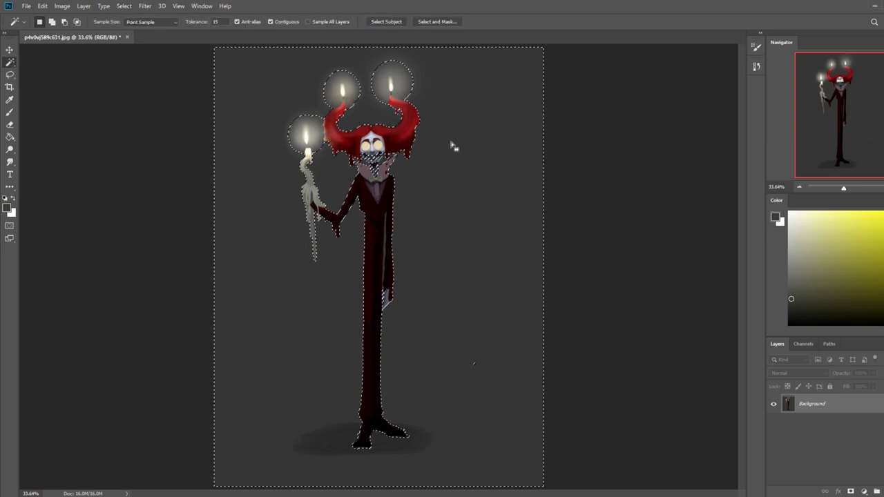
{"action": "left_click", "coordinate": [385, 108], "text": "shift"}
{"action": "left_click", "coordinate": [354, 99], "text": "shift"}
{"action": "left_click", "coordinate": [353, 98], "text": "shift"}
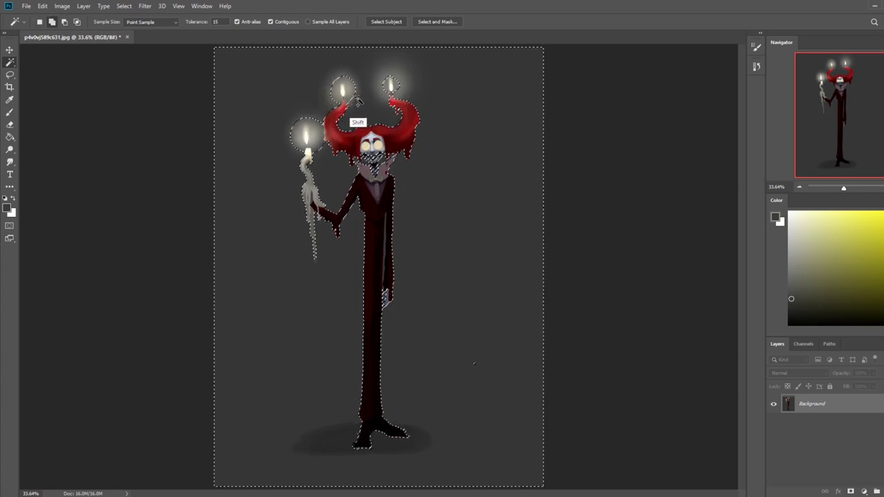
Invert the selection to cover the character and hide the selection edges
{"action": "key", "text": "m"}
{"action": "right_click", "coordinate": [404, 145]}
{"action": "left_click", "coordinate": [439, 156]}
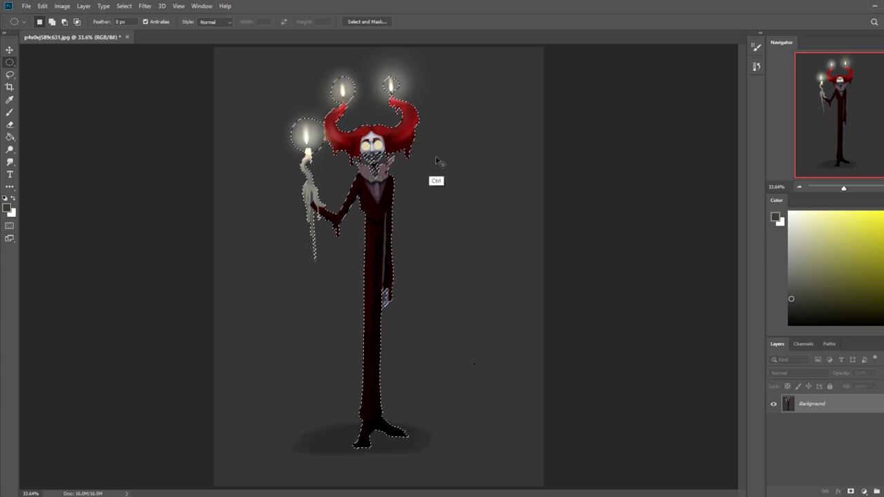
{"action": "key", "text": "ctrl+h"}
Shade the base of the far horn with a sampled dark red, using a 500 px brush at 55% opacity
{"action": "key", "text": "b"}
{"action": "left_click", "coordinate": [394, 171], "text": "alt"}
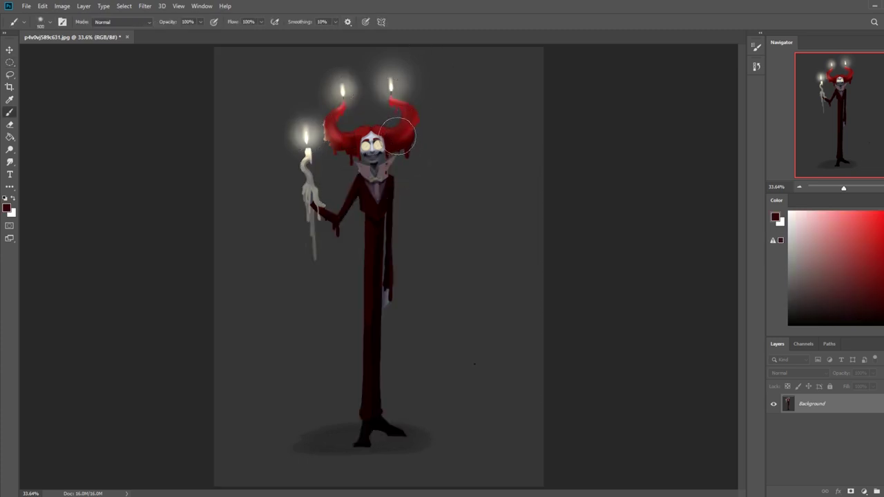
{"action": "left_click", "coordinate": [200, 23]}
{"action": "left_click", "coordinate": [181, 33]}
{"action": "left_click", "coordinate": [398, 139]}
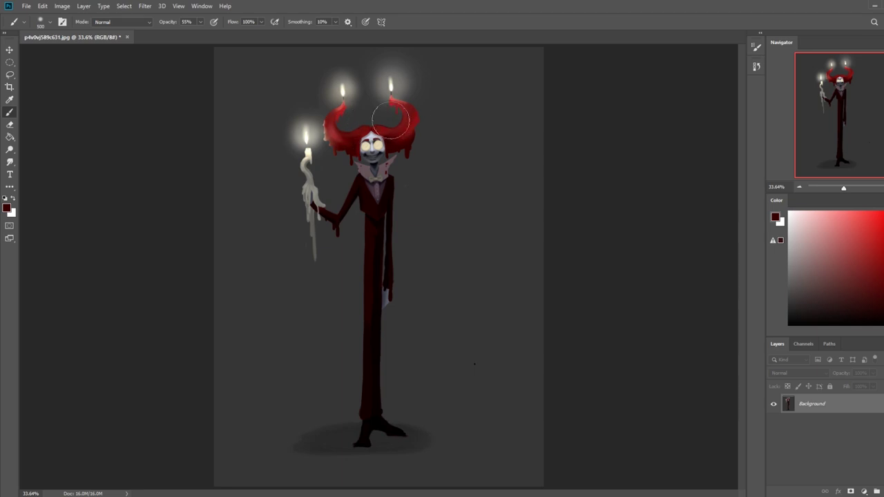
Brush a soft light red sampled near the far horn's tip over the crown of the hair at 55% opacity
{"action": "left_click", "coordinate": [400, 96], "text": "alt"}
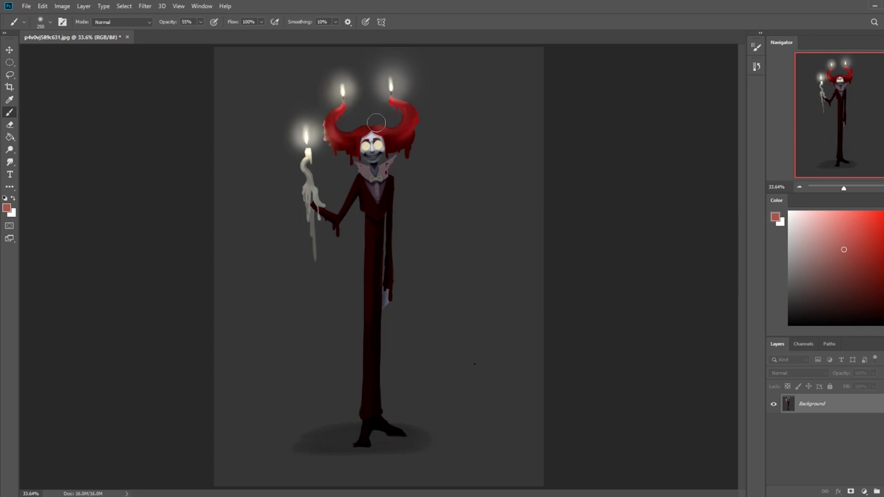
{"action": "key", "text": "bracketright"}
{"action": "key", "text": "bracketright"}
{"action": "key", "text": "bracketright"}
{"action": "left_click_drag", "start_coordinate": [377, 125], "coordinate": [389, 125]}
{"action": "left_click", "coordinate": [415, 150], "text": "alt"}
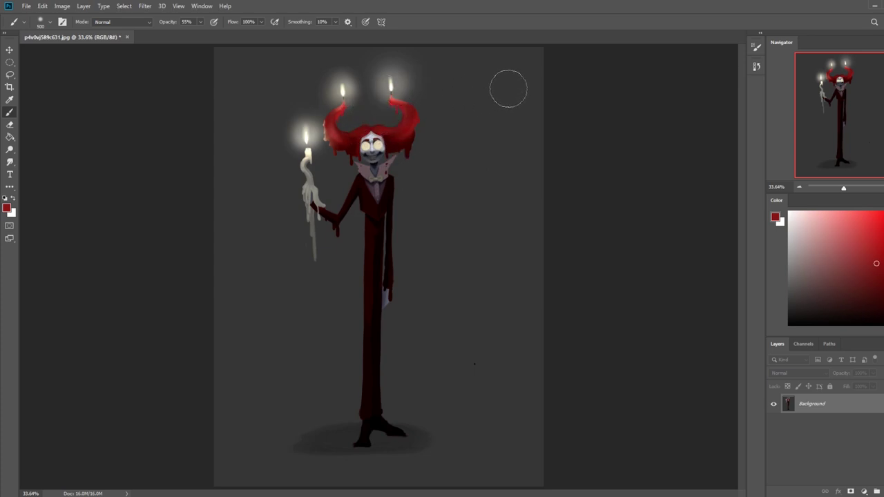
Pick a very dark red and shade the near horn's inner curve with a 400 px brush at 91% opacity
{"action": "key", "text": "alt"}
{"action": "left_click", "coordinate": [872, 285]}
{"action": "left_click", "coordinate": [877, 295]}
{"action": "key", "text": "bracketright"}
{"action": "key", "text": "bracketright"}
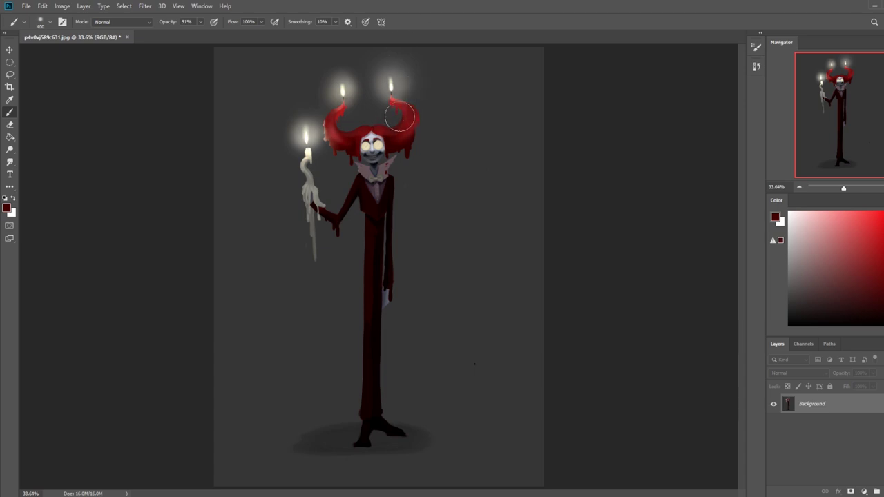
{"action": "mouse_move", "coordinate": [342, 119]}
{"action": "left_mouse_down"}
{"action": "mouse_move", "coordinate": [358, 128]}
{"action": "mouse_move", "coordinate": [351, 109]}
{"action": "mouse_move", "coordinate": [341, 128]}
{"action": "left_mouse_up"}
Highlight the crown of the hair with sampled pink and red tones, using 175 to 200 px brushes at 91% opacity
{"action": "left_click", "coordinate": [391, 94], "text": "alt"}
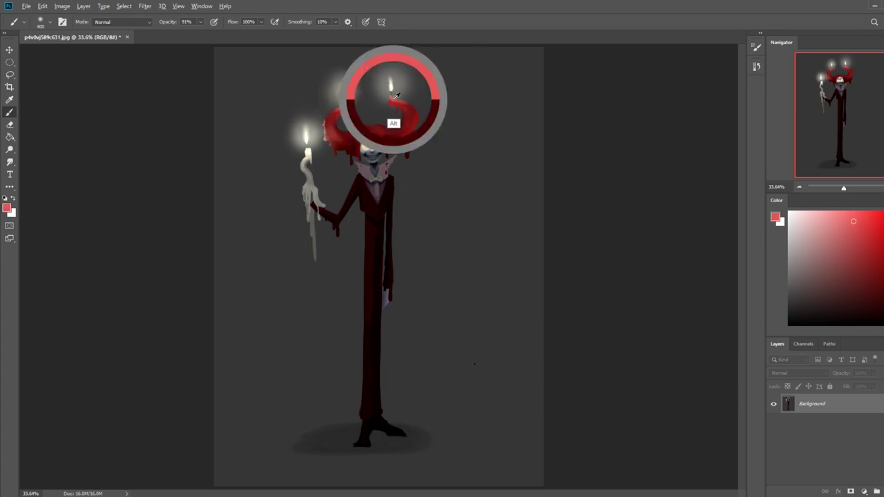
{"action": "key", "text": "bracketleft"}
{"action": "key", "text": "bracketleft"}
{"action": "key", "text": "bracketleft"}
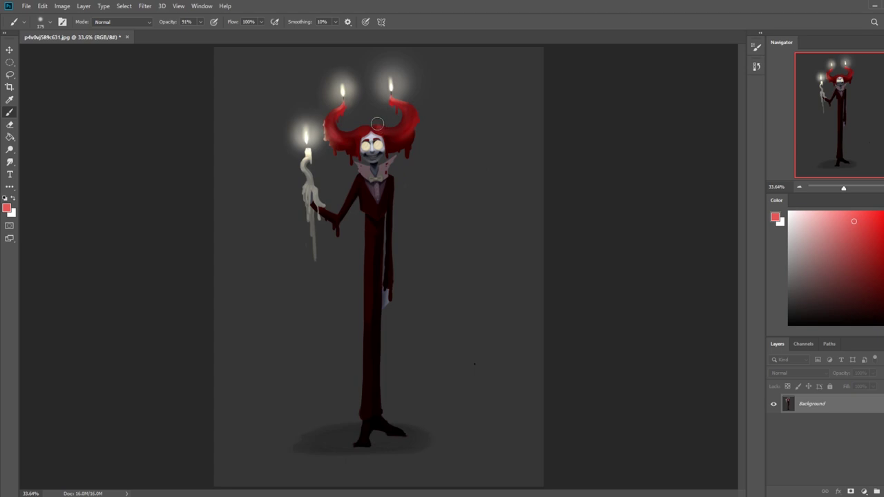
{"action": "key", "text": "bracketright"}
{"action": "key", "text": "bracketright"}
{"action": "key", "text": "bracketright"}
{"action": "key", "text": "bracketright"}
{"action": "left_click", "coordinate": [377, 150], "text": "alt"}
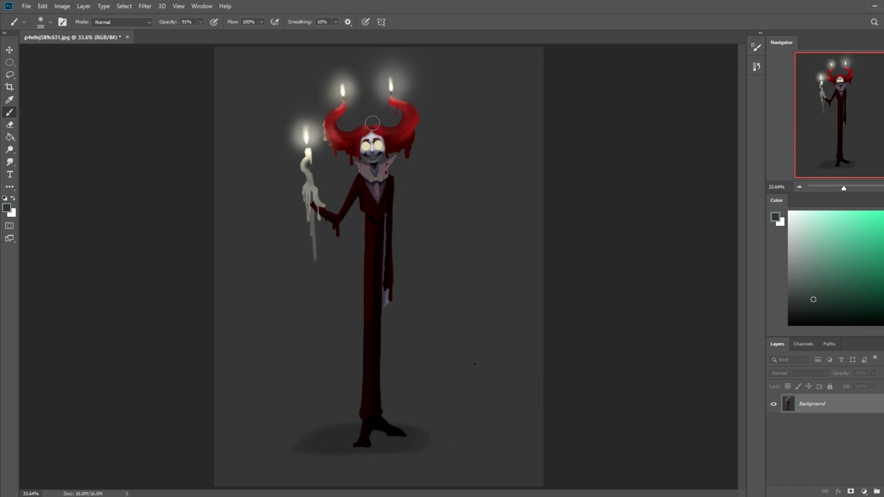
{"action": "left_click", "coordinate": [380, 125], "text": "alt"}
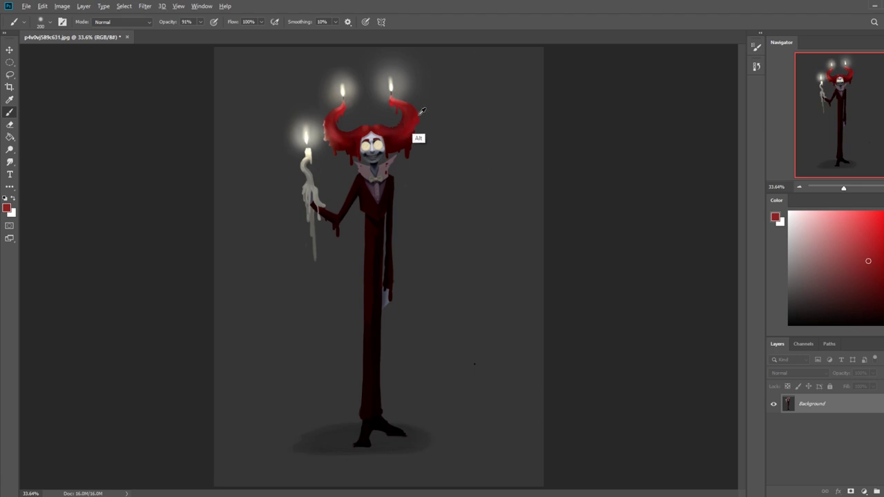
{"action": "left_click", "coordinate": [380, 124], "text": "alt"}
Deepen the near horn's inner curve and the far horn's base with a sampled dark red and a larger brush
{"action": "left_click", "coordinate": [404, 169], "text": "alt"}
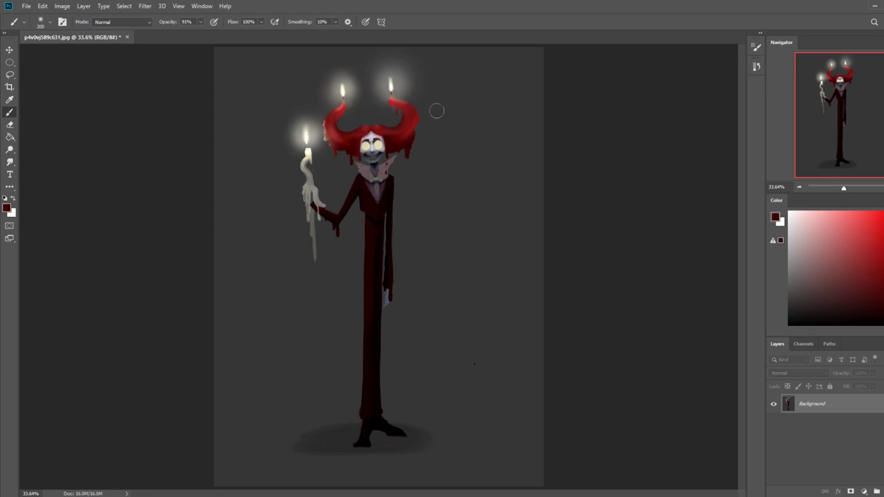
{"action": "key", "text": "bracketright"}
{"action": "key", "text": "bracketright"}
{"action": "left_click_drag", "start_coordinate": [342, 119], "coordinate": [337, 124]}
{"action": "key", "text": "]"}
{"action": "mouse_move", "coordinate": [403, 141]}
{"action": "left_mouse_down"}
{"action": "mouse_move", "coordinate": [402, 116]}
{"action": "mouse_move", "coordinate": [391, 138]}
{"action": "left_mouse_up"}
{"action": "left_click", "coordinate": [411, 141], "text": "alt"}
{"action": "left_click", "coordinate": [412, 141], "text": "alt"}
Dodge the far horn's inner curve with a 200 px brush, using the Highlights range at 36% exposure
{"action": "left_click", "coordinate": [10, 149]}
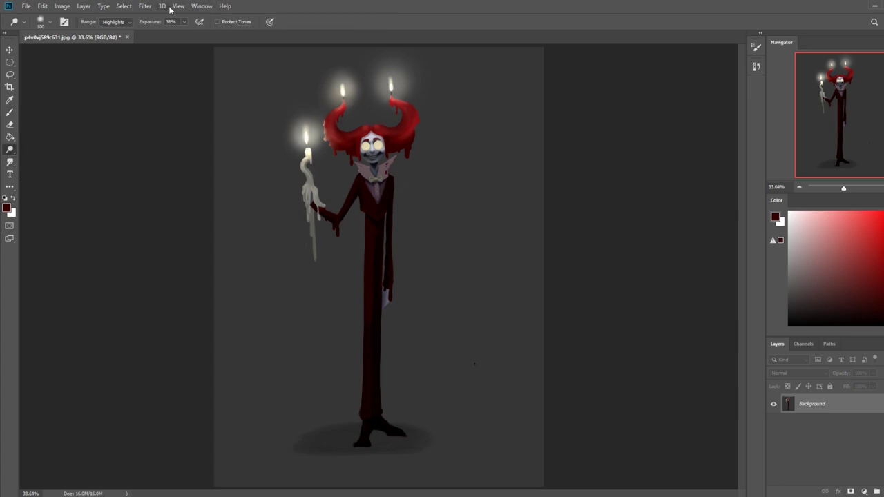
{"action": "key", "text": "bracketright"}
{"action": "key", "text": "bracketright"}
{"action": "mouse_move", "coordinate": [395, 123]}
{"action": "left_mouse_down"}
{"action": "mouse_move", "coordinate": [403, 129]}
{"action": "mouse_move", "coordinate": [398, 121]}
{"action": "left_mouse_up"}
{"action": "key", "text": "bracketright"}
{"action": "key", "text": "ctrl+minus"}
{"action": "key", "text": "ctrl+minus"}
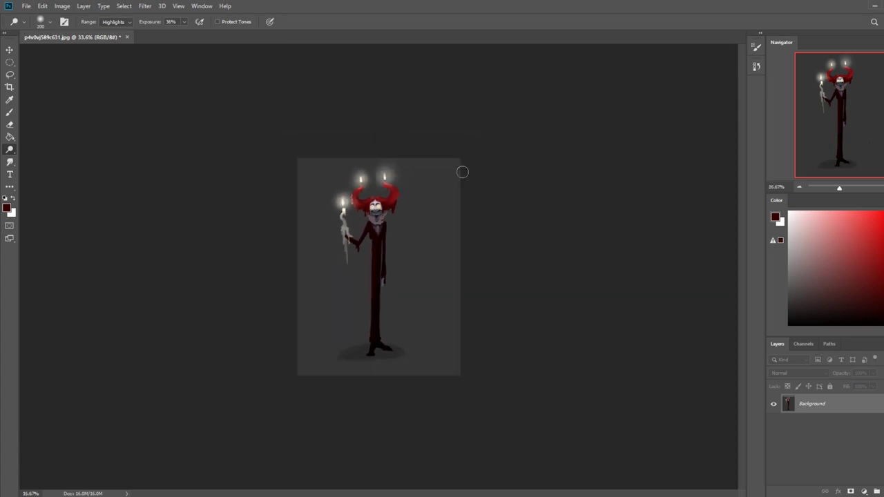
Dodge the near horn's highlights with a 100 px brush and review the figure at reduced size
{"action": "key", "text": "ctrl+minus"}
{"action": "key", "text": "bracketleft"}
{"action": "key", "text": "bracketleft"}
{"action": "key", "text": "bracketleft"}
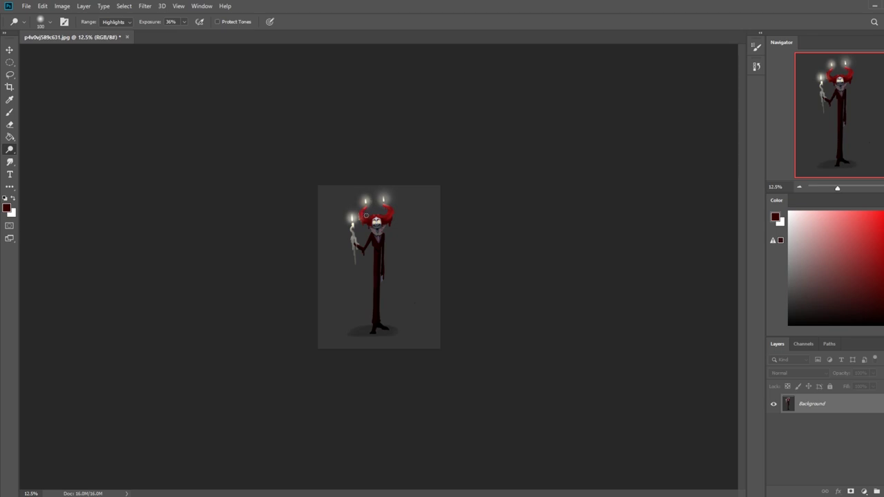
{"action": "key", "text": "ctrl+minus"}
{"action": "key", "text": "ctrl+plus"}
{"action": "key", "text": "ctrl+plus"}
{"action": "key", "text": "ctrl+plus"}
{"action": "key", "text": "ctrl+plus"}
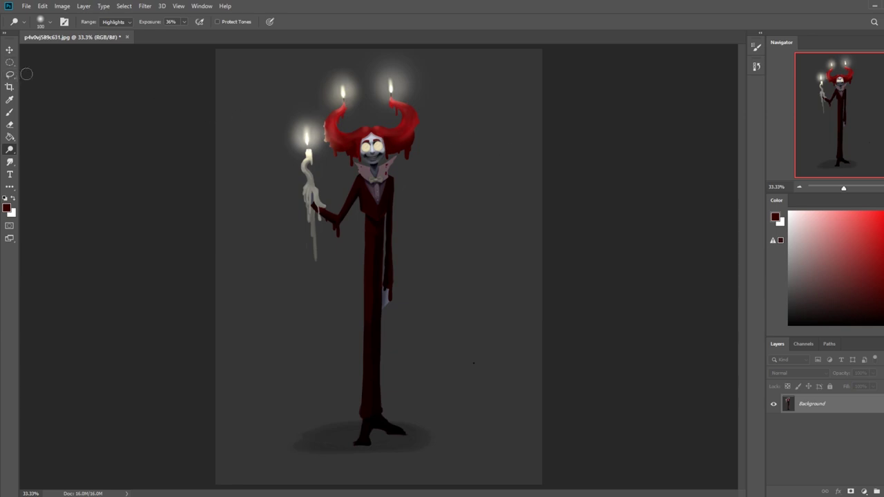
Create a new layer and set up a bright red 1300 px soft brush for the horn glow
{"action": "key", "text": "b"}
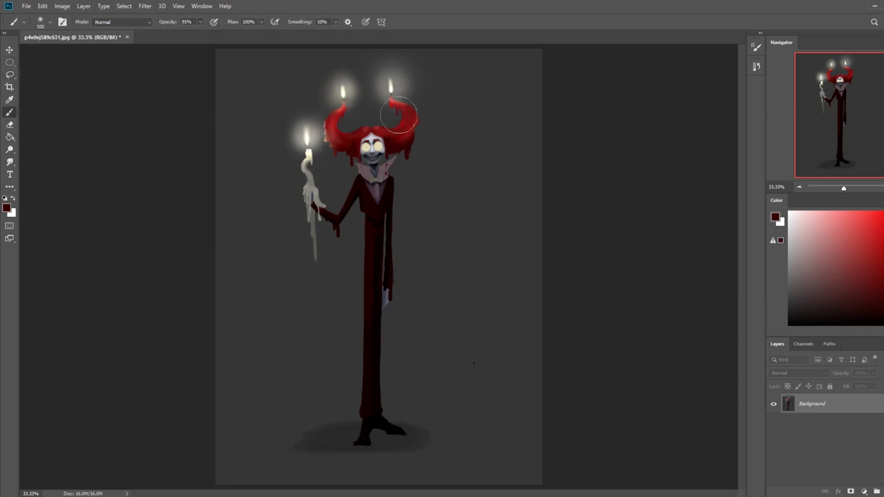
{"action": "left_click", "coordinate": [409, 132], "text": "alt"}
{"action": "key", "text": "bracketright"}
{"action": "key", "text": "bracketright"}
{"action": "key", "text": "bracketright"}
{"action": "key", "text": "bracketright"}
{"action": "key", "text": "bracketright"}
{"action": "left_click", "coordinate": [881, 214]}
{"action": "left_click", "coordinate": [883, 492]}
{"action": "left_click", "coordinate": [874, 213]}
{"action": "key", "text": "bracketright"}
{"action": "key", "text": "bracketright"}
{"action": "key", "text": "bracketright"}
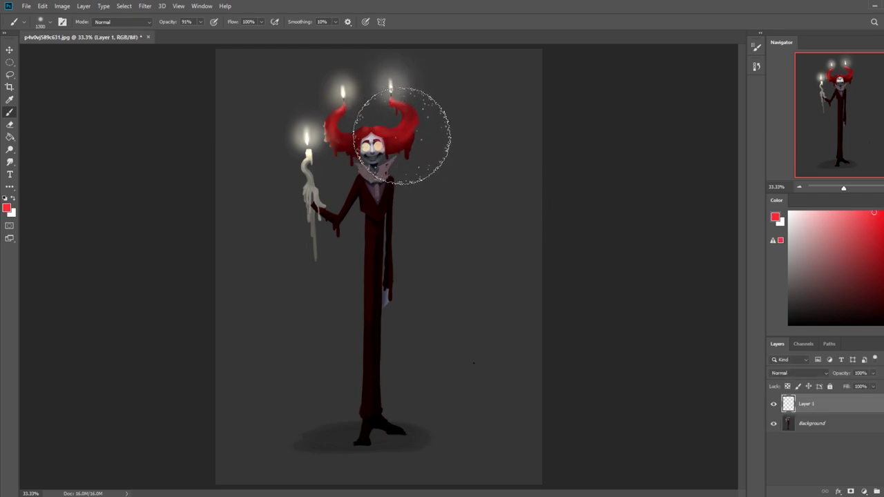
Lower the brush opacity to 56% and dab the bright red over the far horn on the new layer
{"action": "left_click", "coordinate": [202, 5]}
{"action": "left_click", "coordinate": [150, 64]}
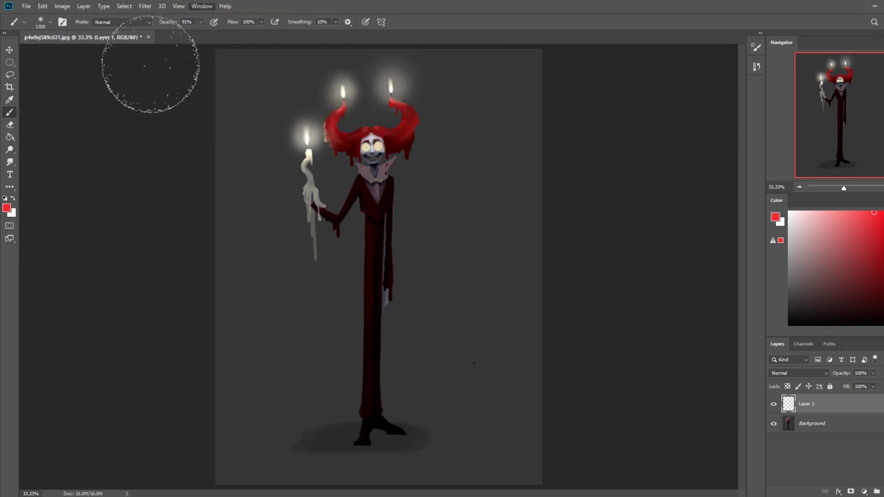
{"action": "left_click", "coordinate": [201, 23]}
{"action": "left_click_drag", "start_coordinate": [200, 32], "coordinate": [185, 32]}
{"action": "left_click", "coordinate": [402, 131]}
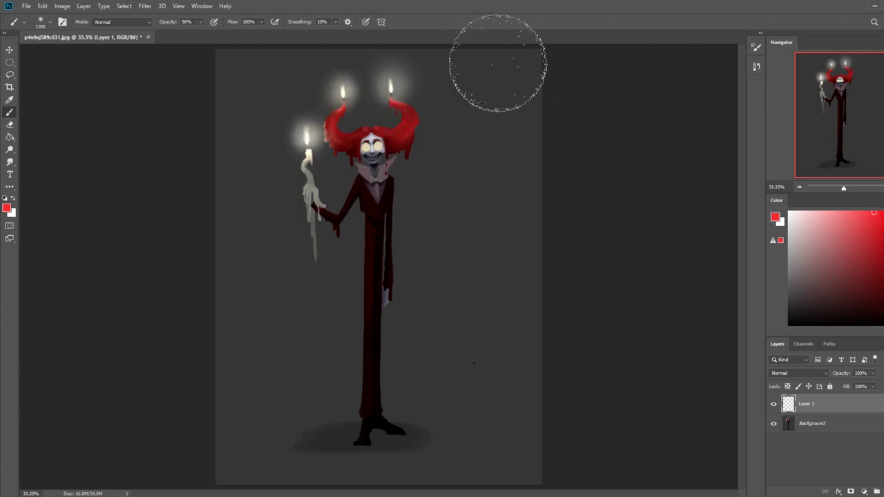
Return to the Background layer and dodge the far horn's highlights with a 175 px brush at 36% exposure
{"action": "left_click", "coordinate": [10, 149]}
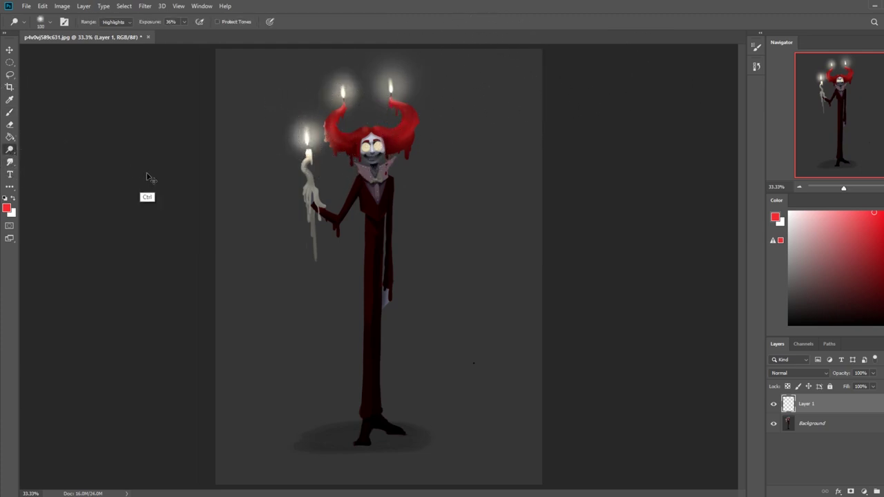
{"action": "key", "text": "ctrl+minus"}
{"action": "key", "text": "ctrl+minus"}
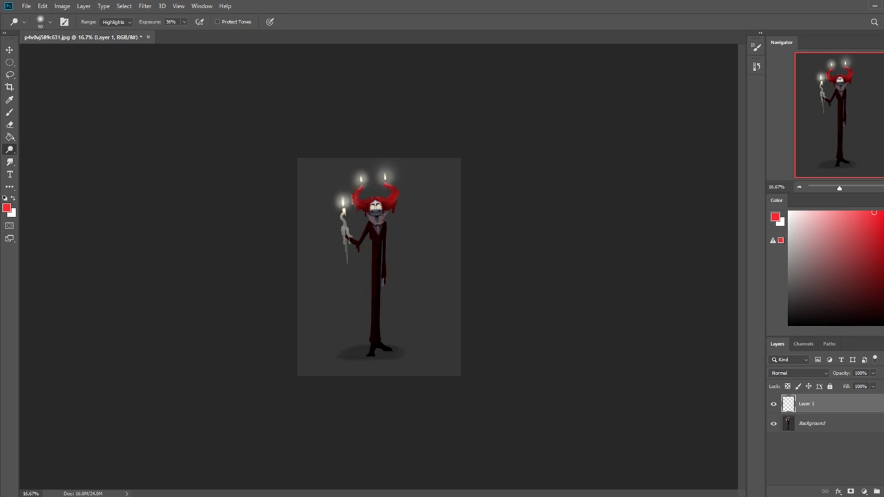
{"action": "left_click", "coordinate": [817, 425]}
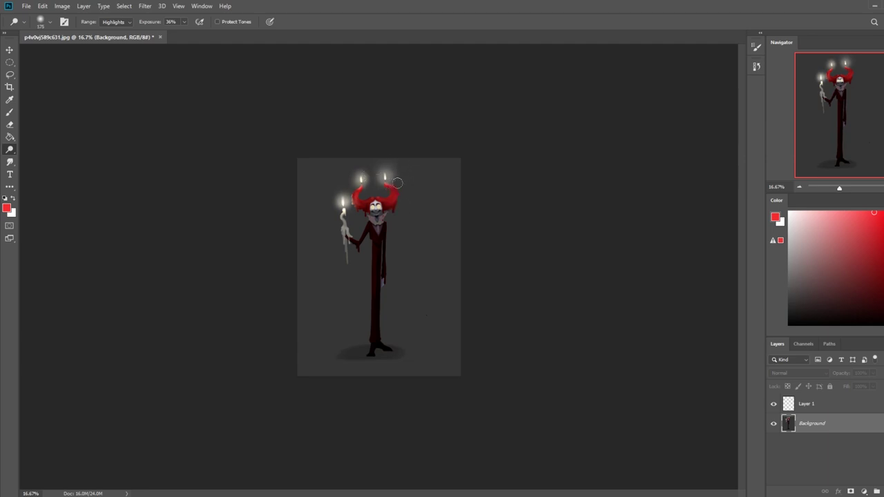
Brush a light pinkish red over the horns' upper parts with an 800 px brush at 56% opacity
{"action": "key", "text": "b"}
{"action": "left_click", "coordinate": [396, 198], "text": "alt"}
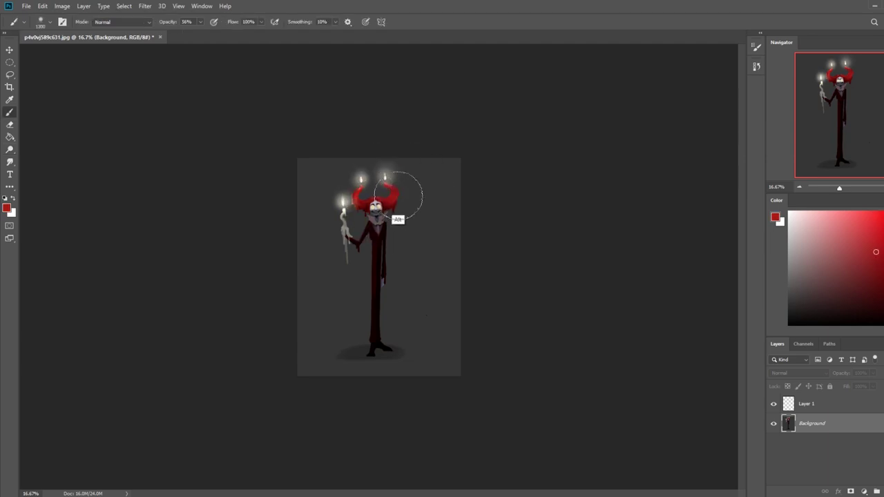
{"action": "mouse_move", "coordinate": [875, 212]}
{"action": "left_mouse_down"}
{"action": "mouse_move", "coordinate": [847, 208]}
{"action": "mouse_move", "coordinate": [860, 202]}
{"action": "left_mouse_up"}
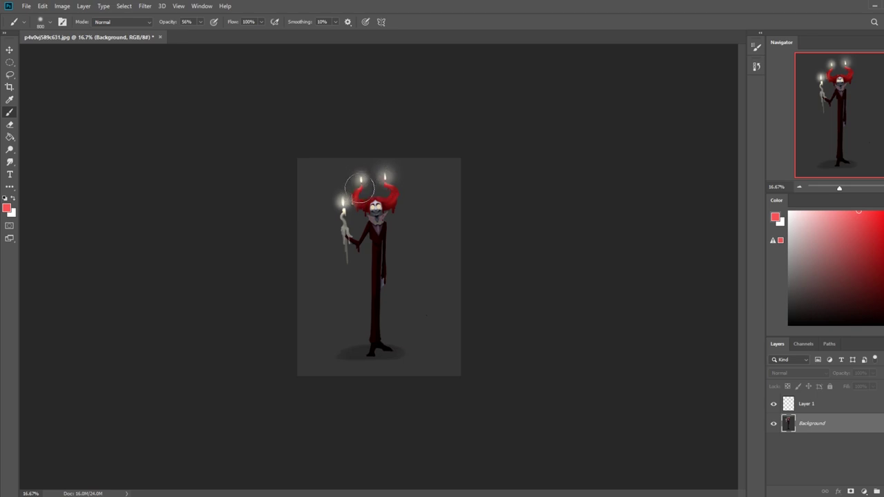
{"action": "left_click", "coordinate": [385, 202], "text": "alt"}
{"action": "key", "text": "z"}
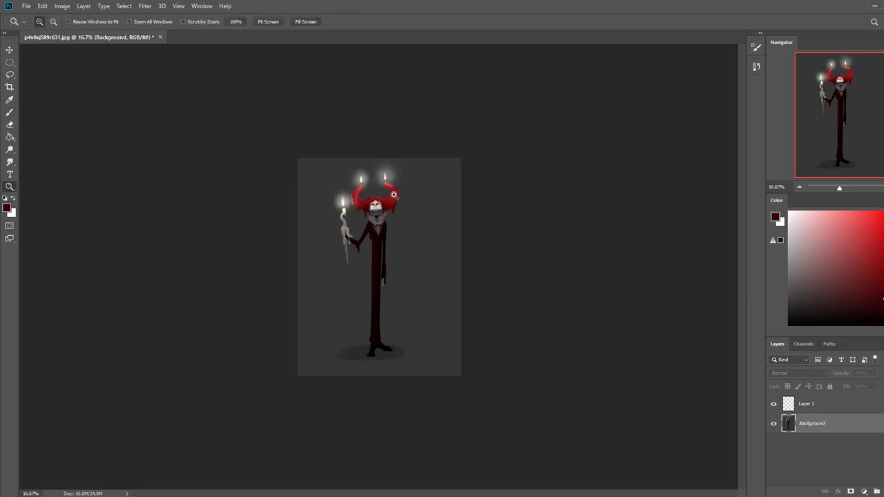
{"action": "left_click_drag", "start_coordinate": [301, 159], "coordinate": [425, 209]}
{"action": "key", "text": "b"}
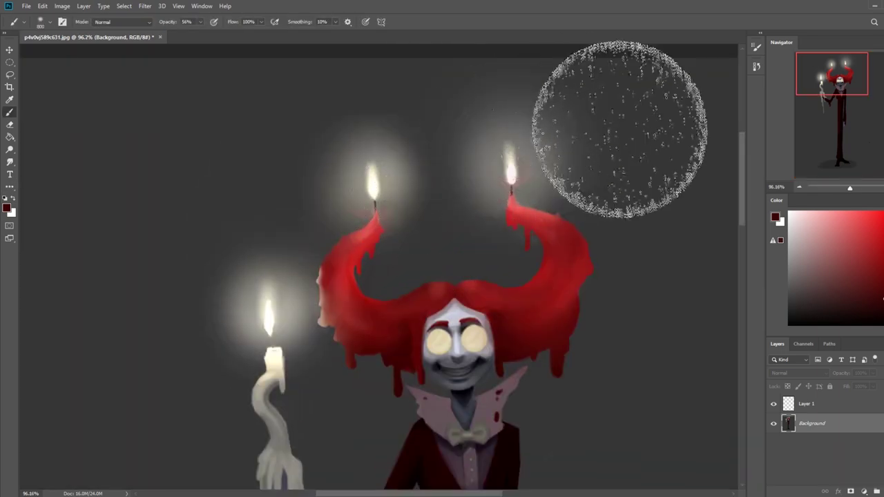
Show the hidden selection edges again and invert the selection to the background
{"action": "key", "text": "ctrl+0"}
{"action": "key", "text": "m"}
{"action": "right_click", "coordinate": [468, 163]}
{"action": "left_click", "coordinate": [485, 168]}
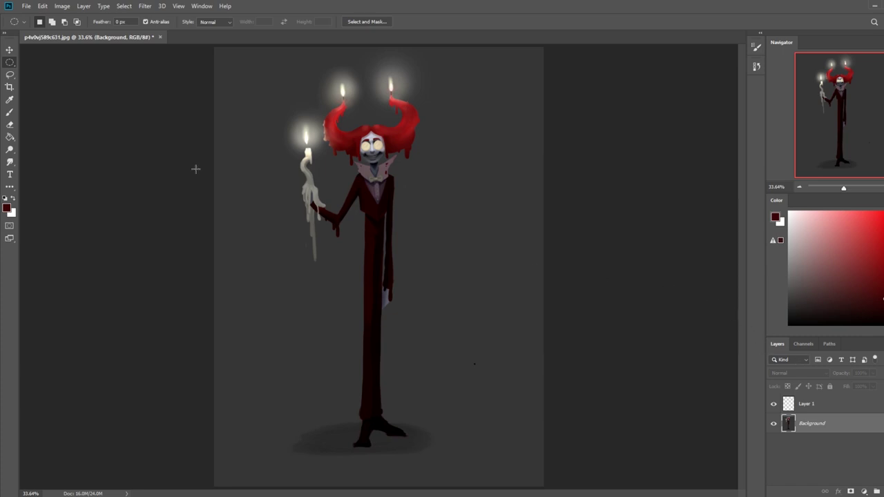
{"action": "right_click", "coordinate": [459, 209]}
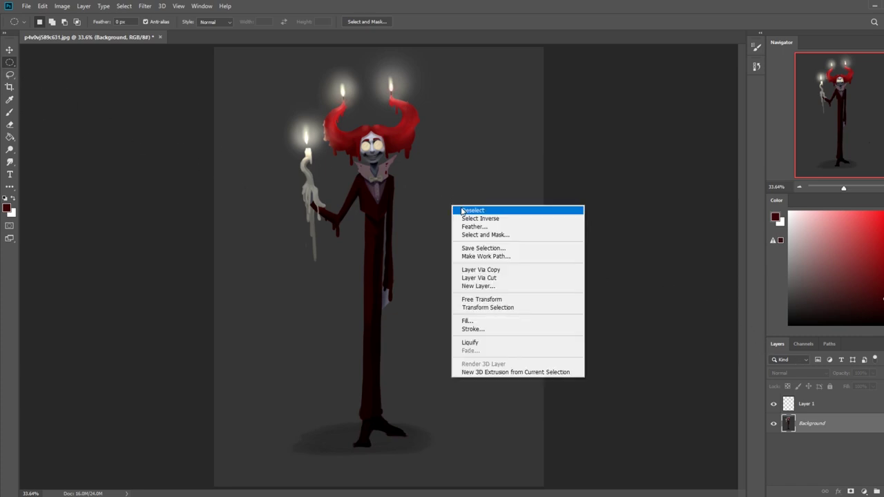
{"action": "left_click", "coordinate": [657, 133]}
{"action": "key", "text": "ctrl+h"}
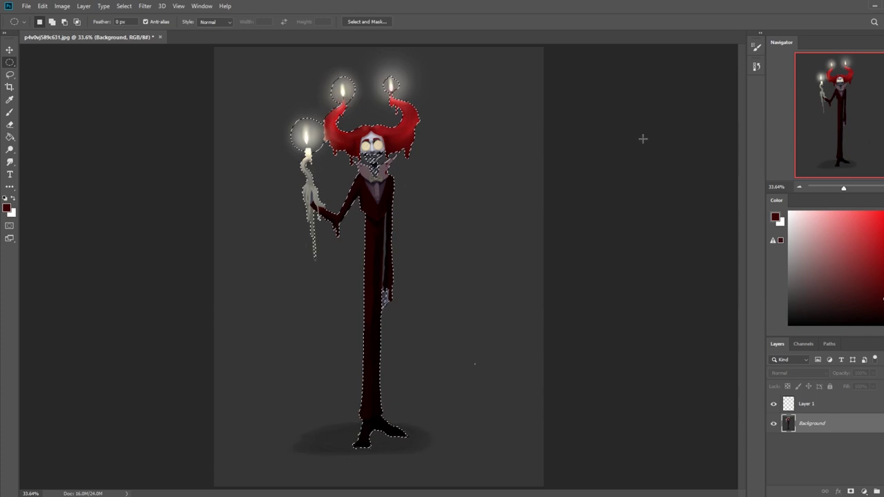
{"action": "right_click", "coordinate": [436, 207]}
{"action": "left_click", "coordinate": [497, 223]}
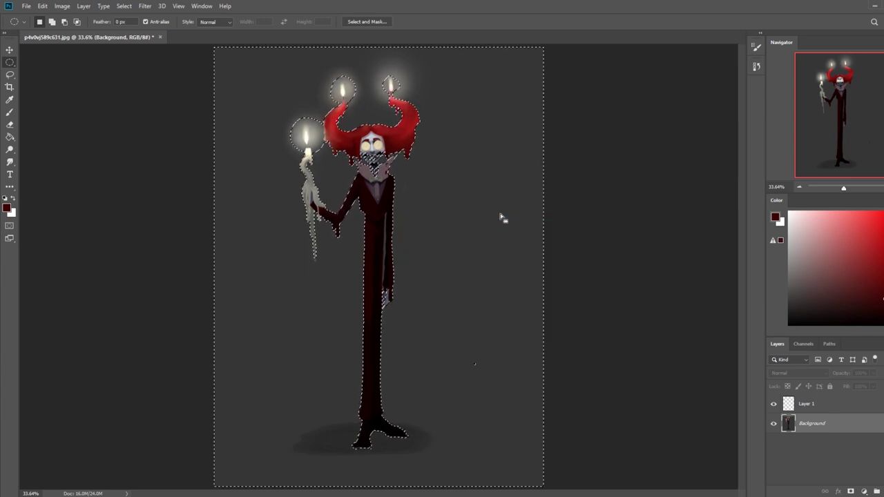
Try to outline the lower face with the freehand Lasso, and clear the whole selection
{"action": "key", "text": "l"}
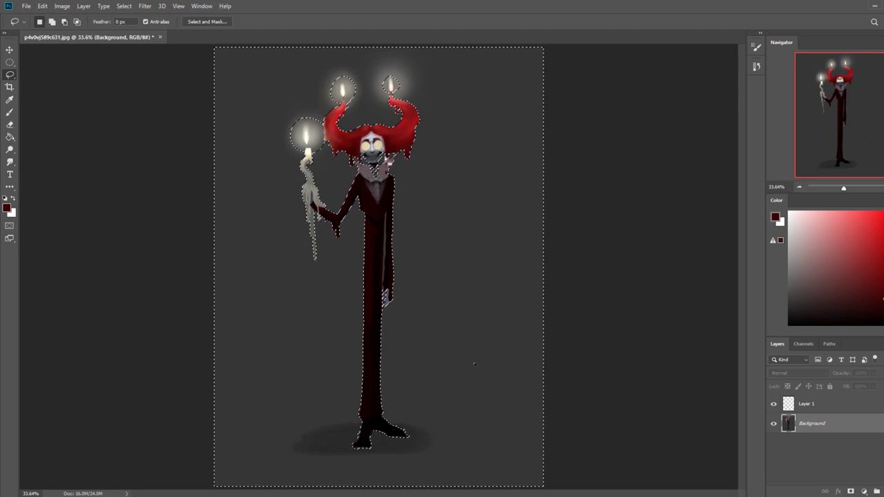
{"action": "left_click_drag", "start_coordinate": [362, 153], "coordinate": [385, 154]}
{"action": "key", "text": "ctrl+d"}
Darken the selected background with Levels by raising the black input level to 25, and clear the selection
{"action": "key", "text": "ctrl+l"}
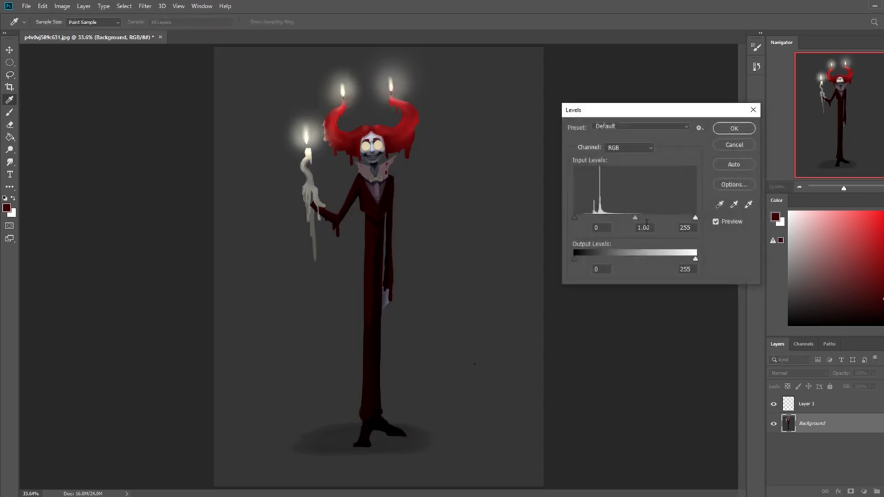
{"action": "left_click_drag", "start_coordinate": [580, 219], "coordinate": [584, 221]}
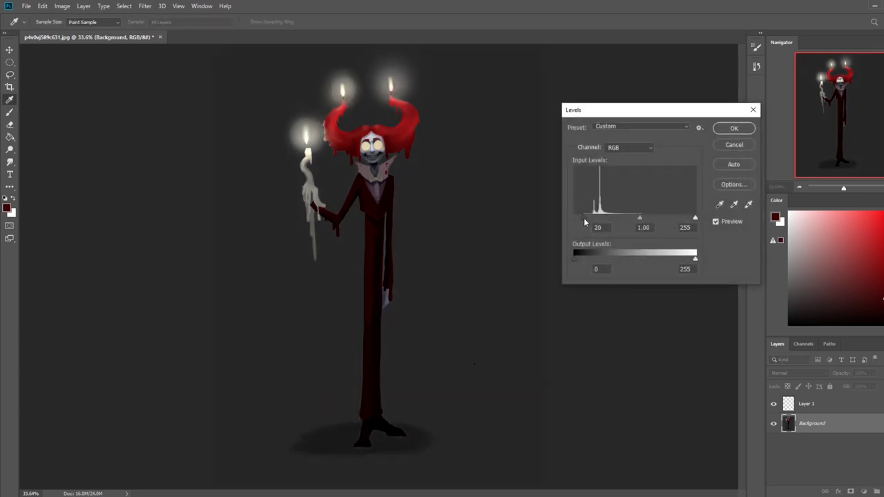
{"action": "key", "text": "ctrl+minus"}
{"action": "key", "text": "ctrl+minus"}
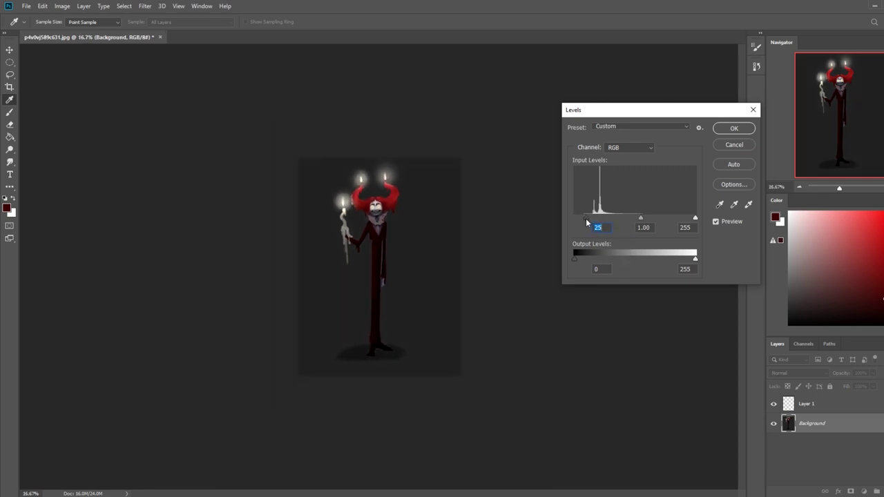
{"action": "left_click", "coordinate": [719, 128]}
{"action": "key", "text": "l"}
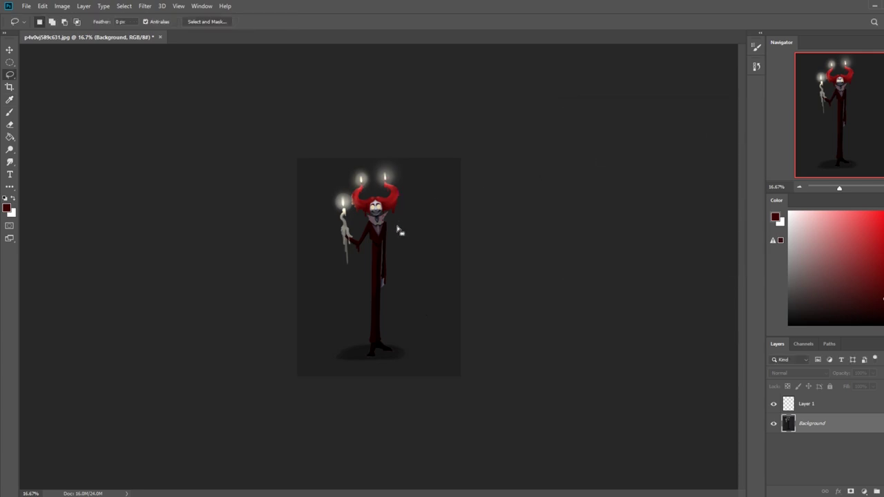
{"action": "key", "text": "ctrl+plus"}
{"action": "key", "text": "ctrl+plus"}
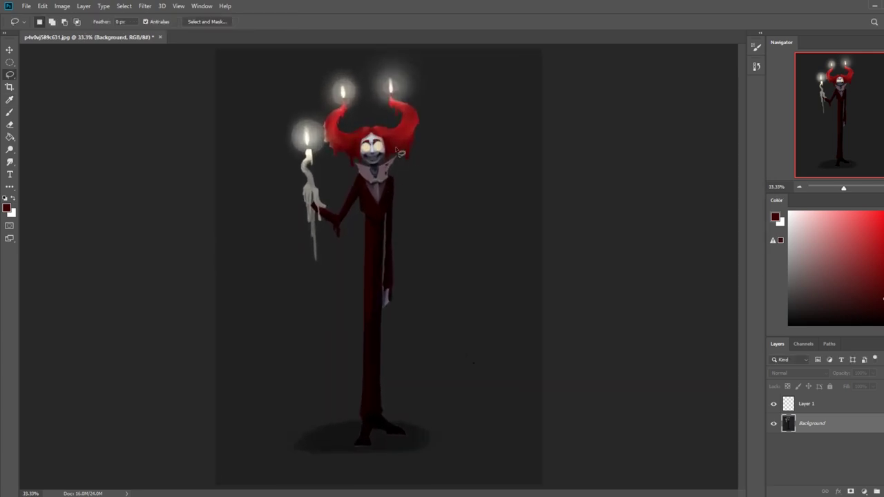
{"action": "right_click", "coordinate": [393, 141]}
{"action": "left_click", "coordinate": [407, 146]}
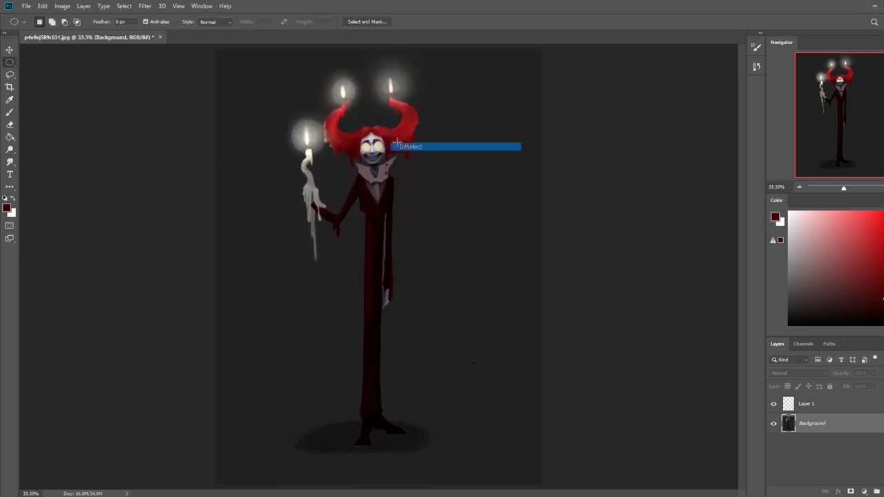
Switch to the Blur tool, raise its strength to 100%, and soften the edges around the candle glows
{"action": "left_click", "coordinate": [13, 150]}
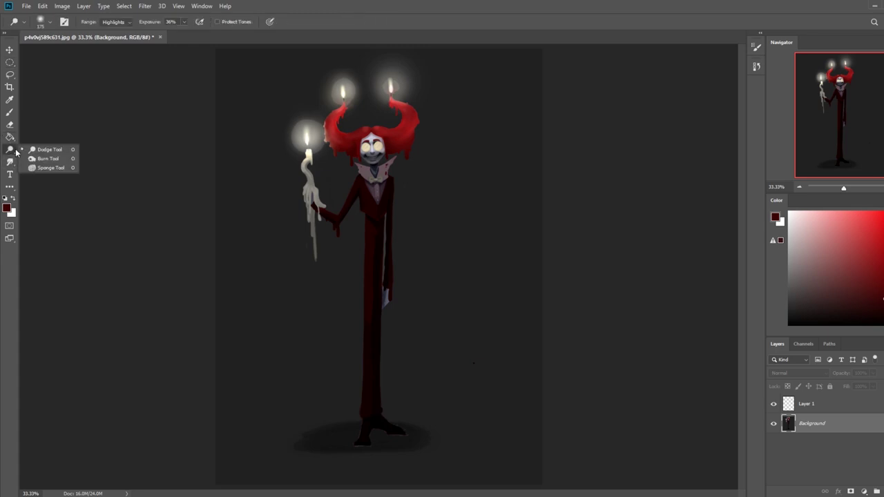
{"action": "left_click", "coordinate": [35, 158]}
{"action": "left_click", "coordinate": [14, 163]}
{"action": "left_click_drag", "start_coordinate": [30, 164], "coordinate": [43, 171]}
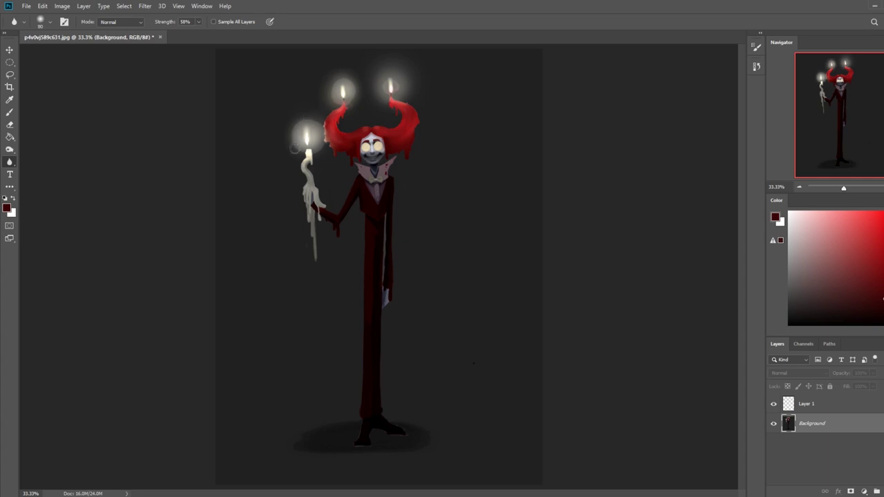
{"action": "key", "text": "m"}
{"action": "right_click", "coordinate": [385, 189]}
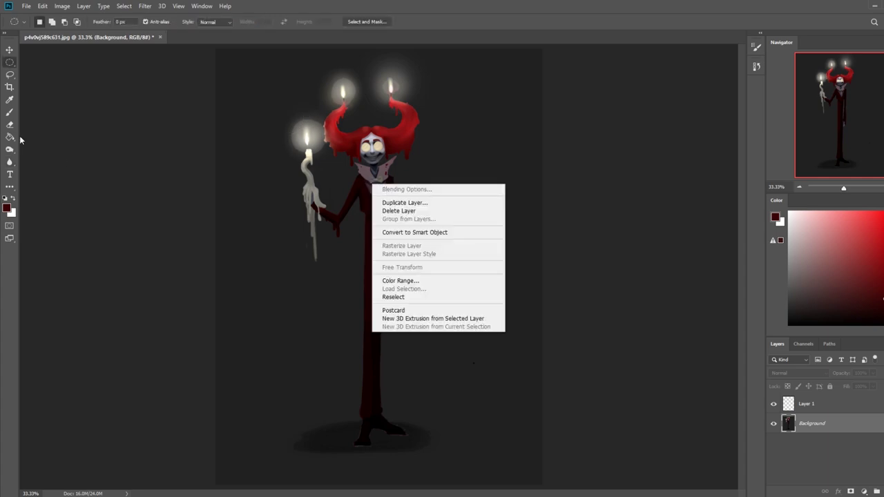
{"action": "left_click", "coordinate": [11, 162]}
{"action": "left_click_drag", "start_coordinate": [198, 23], "coordinate": [220, 36]}
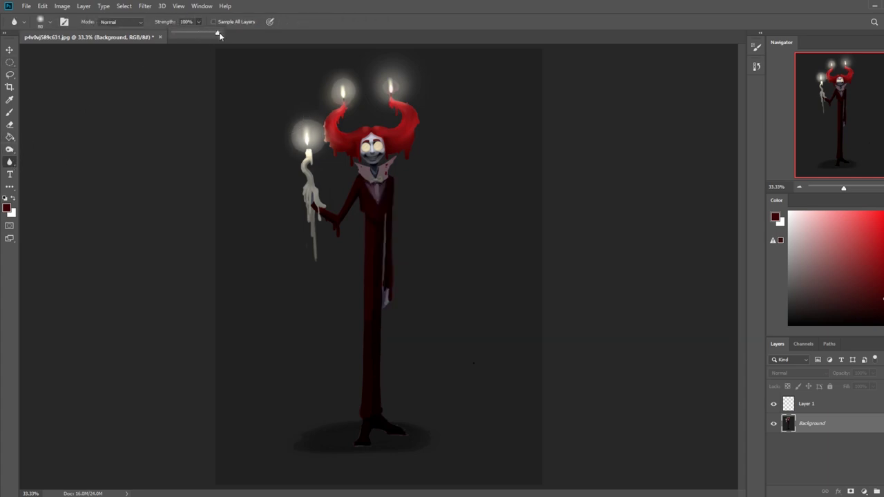
{"action": "left_click", "coordinate": [283, 114]}
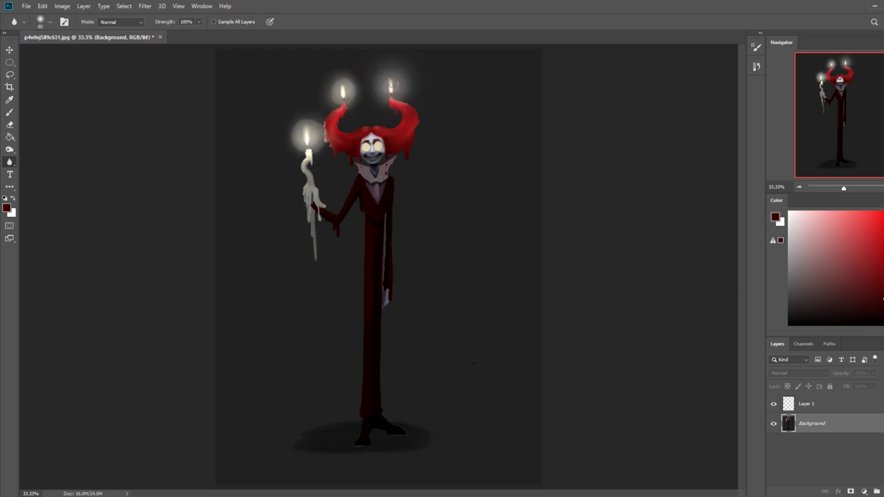
Merge Layer 1 down into the Background and duplicate the merged painting onto a new layer
{"action": "left_click", "coordinate": [774, 406]}
{"action": "left_click", "coordinate": [774, 405]}
{"action": "right_click", "coordinate": [813, 409]}
{"action": "left_click", "coordinate": [822, 281]}
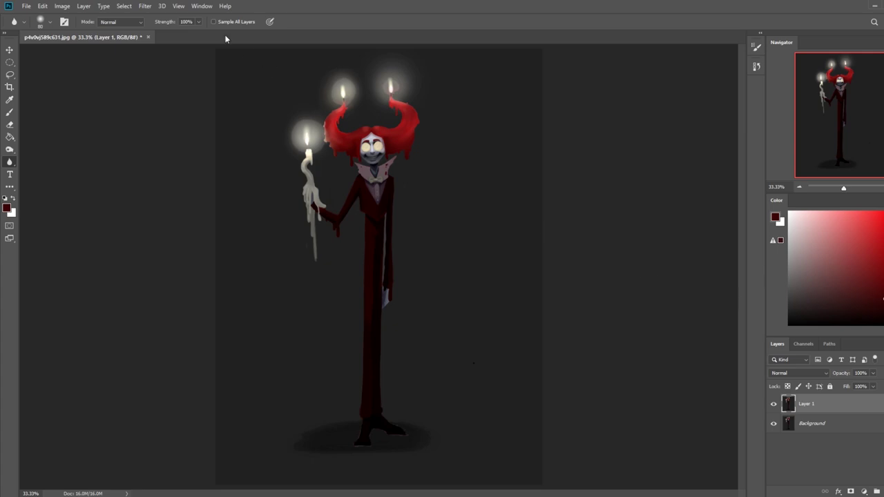
Apply a Gaussian Blur with a 16.6 pixel radius to the duplicated painting layer
{"action": "left_click", "coordinate": [145, 6]}
{"action": "mouse_move", "coordinate": [166, 114]}
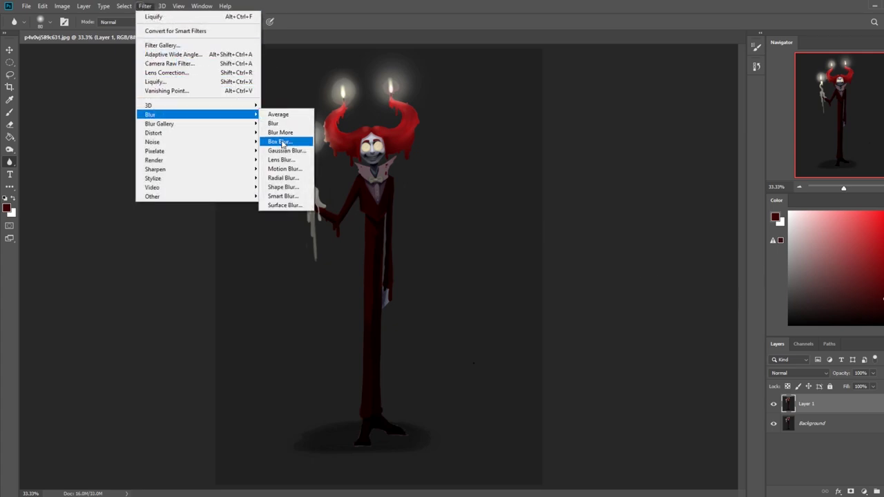
{"action": "left_click", "coordinate": [286, 151]}
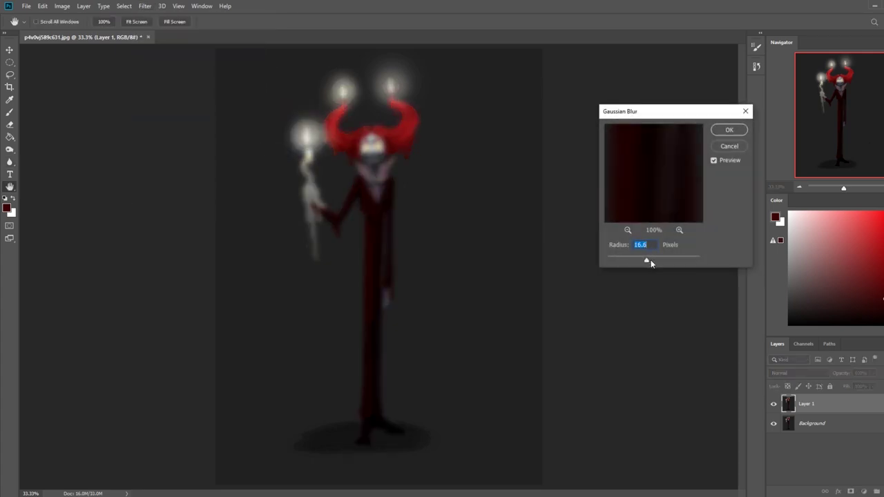
{"action": "left_click", "coordinate": [728, 130]}
Erase the blurred layer over the character's head, body and held candle to bring back the sharp painting beneath
{"action": "key", "text": "e"}
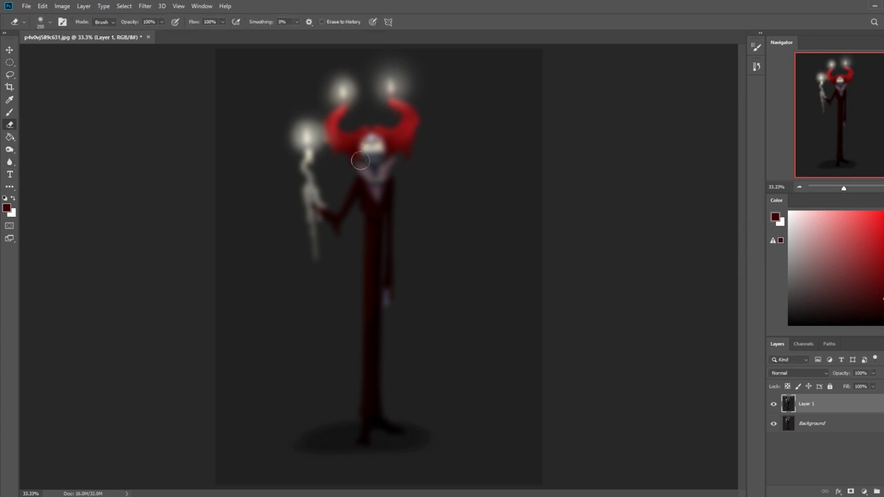
{"action": "key", "text": "bracketright"}
{"action": "key", "text": "bracketright"}
{"action": "key", "text": "bracketright"}
{"action": "key", "text": "bracketright"}
{"action": "mouse_move", "coordinate": [377, 147]}
{"action": "left_mouse_down"}
{"action": "mouse_move", "coordinate": [350, 400]}
{"action": "mouse_move", "coordinate": [335, 394]}
{"action": "left_mouse_up"}
{"action": "key", "text": "bracketleft"}
{"action": "key", "text": "bracketleft"}
{"action": "key", "text": "bracketleft"}
{"action": "mouse_move", "coordinate": [314, 261]}
{"action": "left_mouse_down"}
{"action": "mouse_move", "coordinate": [304, 257]}
{"action": "mouse_move", "coordinate": [325, 174]}
{"action": "mouse_move", "coordinate": [306, 153]}
{"action": "left_mouse_up"}
Partially erase the remaining blur around the horns and flames at 37% eraser opacity, and merge the layer down
{"action": "key", "text": "bracketleft"}
{"action": "key", "text": "bracketleft"}
{"action": "key", "text": "bracketleft"}
{"action": "key", "text": "bracketleft"}
{"action": "key", "text": "bracketleft"}
{"action": "key", "text": "3"}
{"action": "key", "text": "7"}
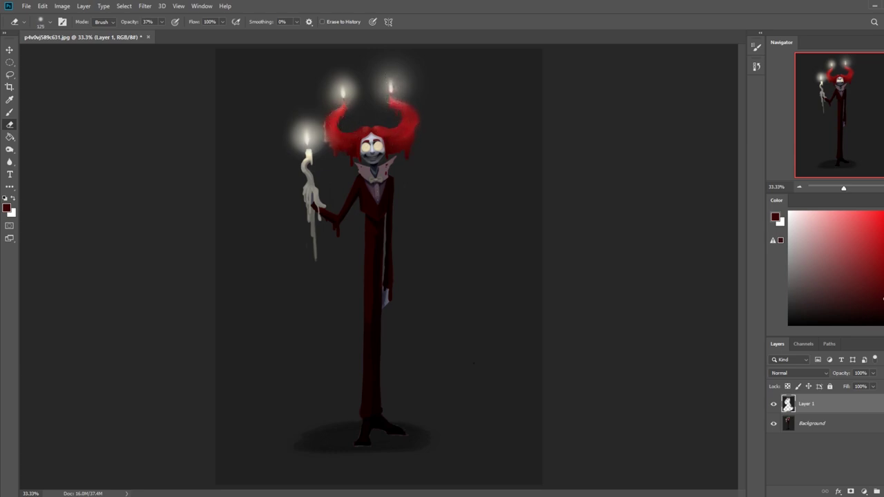
{"action": "key", "text": "bracketright"}
{"action": "key", "text": "bracketright"}
{"action": "key", "text": "bracketright"}
{"action": "key", "text": "bracketright"}
{"action": "key", "text": "bracketright"}
{"action": "key", "text": "bracketright"}
{"action": "key", "text": "bracketright"}
{"action": "right_click", "coordinate": [820, 410]}
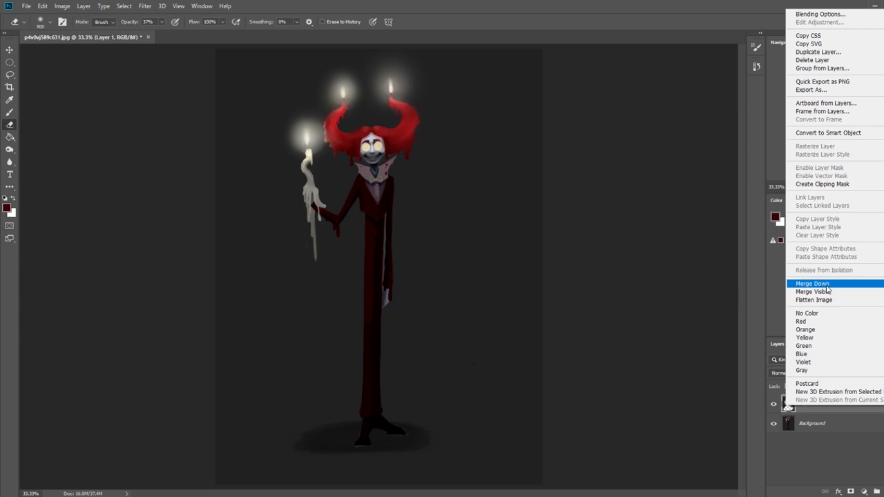
{"action": "left_click", "coordinate": [801, 281]}
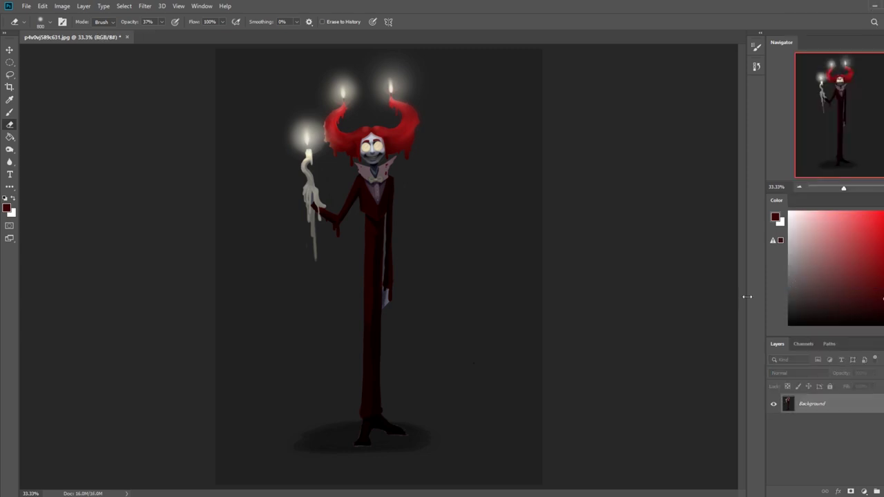
Convert the Background into a regular layer and move the painting slightly downward on the canvas
{"action": "key", "text": "ctrl+minus"}
{"action": "double_click", "coordinate": [850, 407]}
{"action": "left_click", "coordinate": [534, 152]}
{"action": "key", "text": "v"}
{"action": "left_click_drag", "start_coordinate": [463, 232], "coordinate": [464, 248]}
Add a new layer beneath the painting and fill it with the dark grey sampled from the background
{"action": "left_click", "coordinate": [883, 491]}
{"action": "left_click_drag", "start_coordinate": [839, 405], "coordinate": [809, 448]}
{"action": "key", "text": "g"}
{"action": "left_click", "coordinate": [461, 162], "text": "alt"}
{"action": "left_click", "coordinate": [478, 166]}
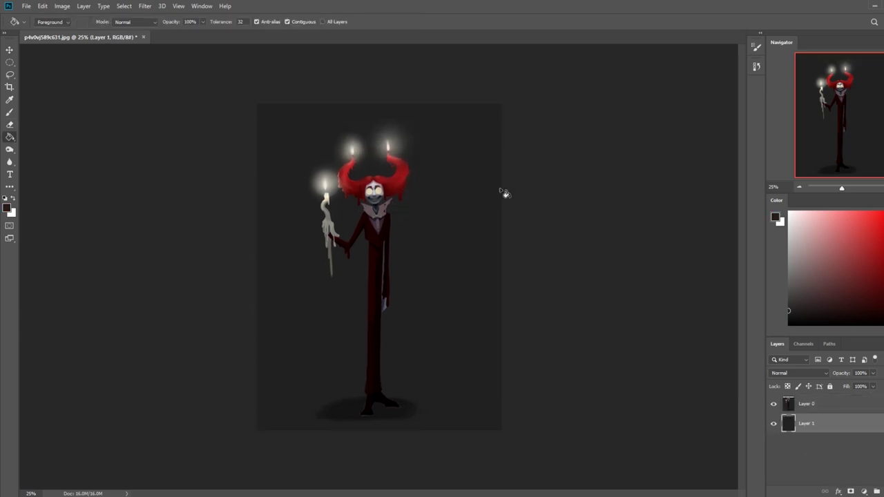
Move the character layer slightly to the right to center it, and merge it down into the fill layer
{"action": "left_click", "coordinate": [834, 409]}
{"action": "key", "text": "v"}
{"action": "left_click_drag", "start_coordinate": [416, 261], "coordinate": [426, 258]}
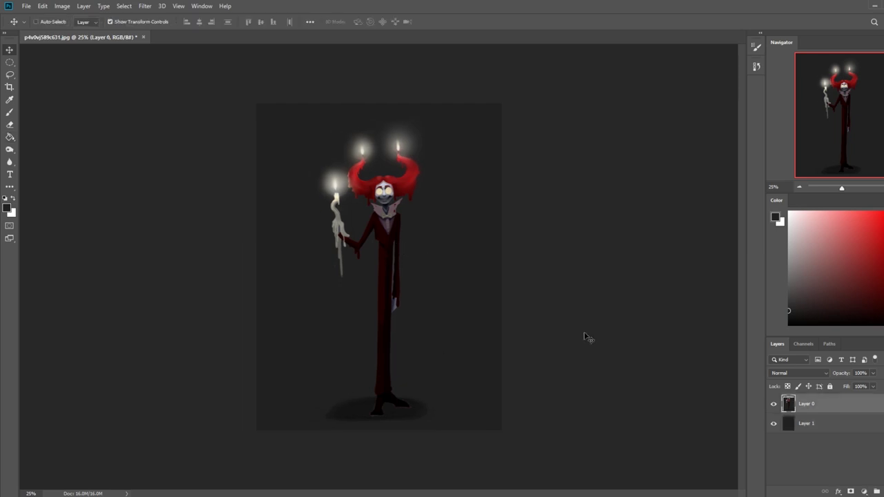
{"action": "right_click", "coordinate": [831, 409]}
{"action": "left_click", "coordinate": [822, 281]}
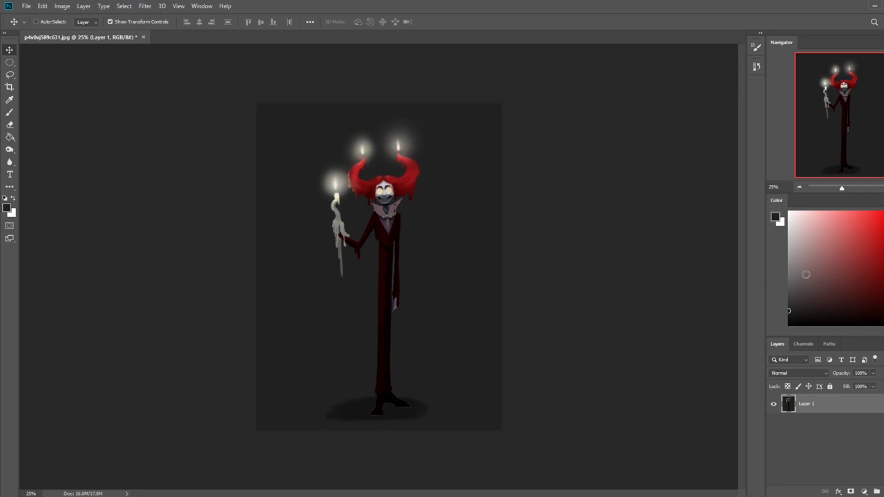
Create a new layer in Darken mode and brush the sampled dark grey over the face at 56% opacity
{"action": "key", "text": "b"}
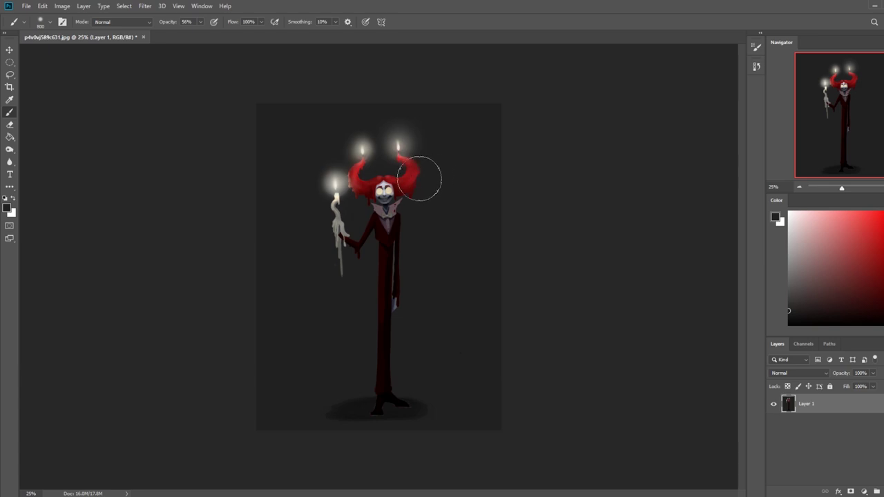
{"action": "key", "text": "z"}
{"action": "left_click", "coordinate": [465, 249]}
{"action": "key", "text": "b"}
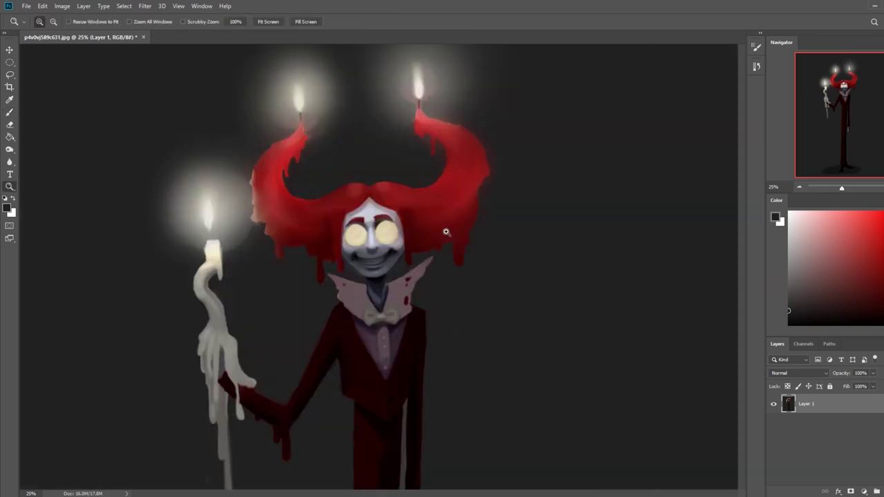
{"action": "left_click", "coordinate": [458, 264], "text": "alt"}
{"action": "left_click", "coordinate": [438, 279], "text": "alt"}
{"action": "key", "text": "bracketleft"}
{"action": "key", "text": "bracketleft"}
{"action": "key", "text": "bracketleft"}
{"action": "key", "text": "bracketleft"}
{"action": "key", "text": "bracketleft"}
{"action": "key", "text": "bracketleft"}
{"action": "key", "text": "ctrl+shift+alt+n"}
{"action": "left_click", "coordinate": [798, 373]}
{"action": "left_click", "coordinate": [791, 293]}
{"action": "mouse_move", "coordinate": [415, 211]}
{"action": "left_mouse_down"}
{"action": "mouse_move", "coordinate": [365, 233]}
{"action": "mouse_move", "coordinate": [375, 240]}
{"action": "mouse_move", "coordinate": [365, 250]}
{"action": "mouse_move", "coordinate": [376, 249]}
{"action": "mouse_move", "coordinate": [374, 256]}
{"action": "mouse_move", "coordinate": [362, 224]}
{"action": "left_mouse_up"}
Erase the darkening over both eyes with a hard round 60 px eraser at 37% opacity
{"action": "key", "text": "e"}
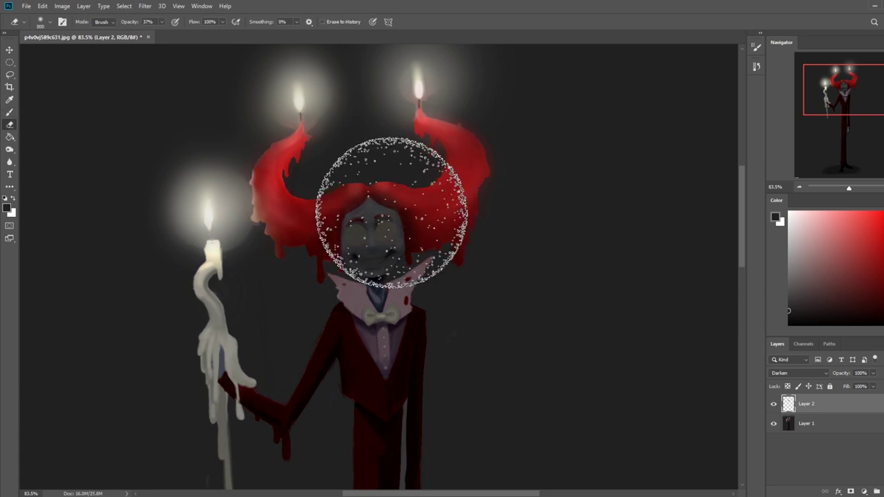
{"action": "right_click", "coordinate": [467, 229]}
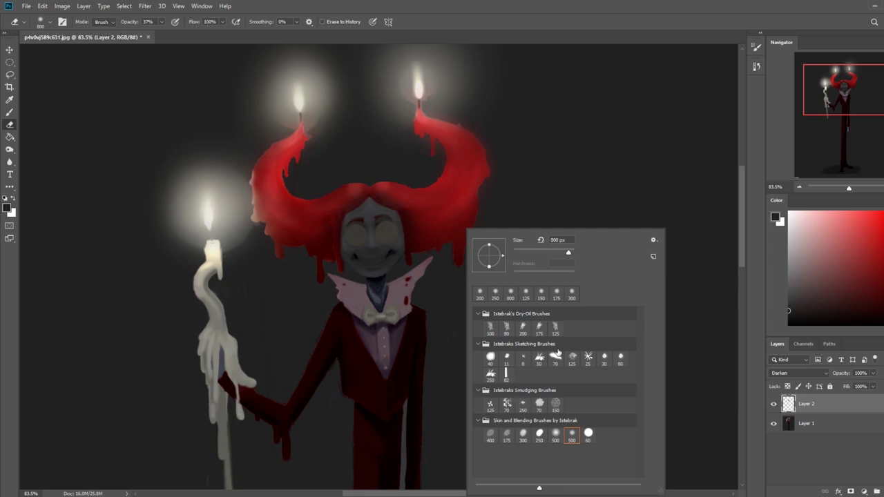
{"action": "left_click", "coordinate": [588, 434]}
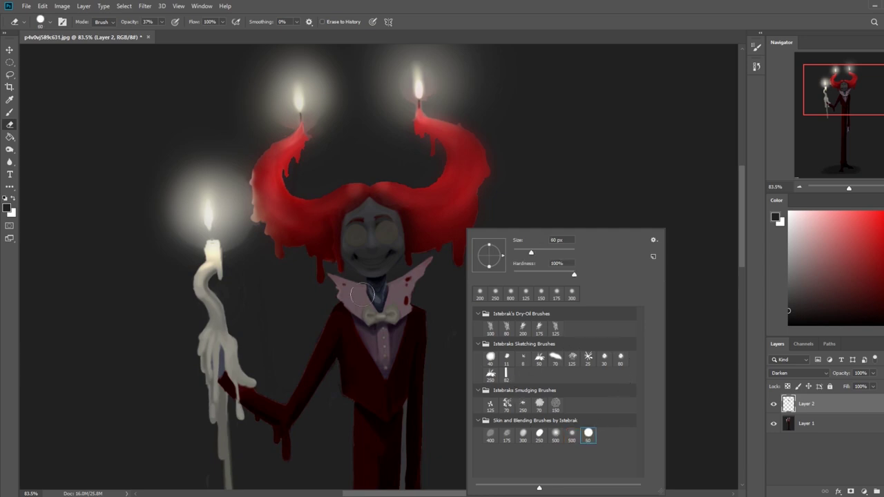
{"action": "left_click", "coordinate": [386, 233]}
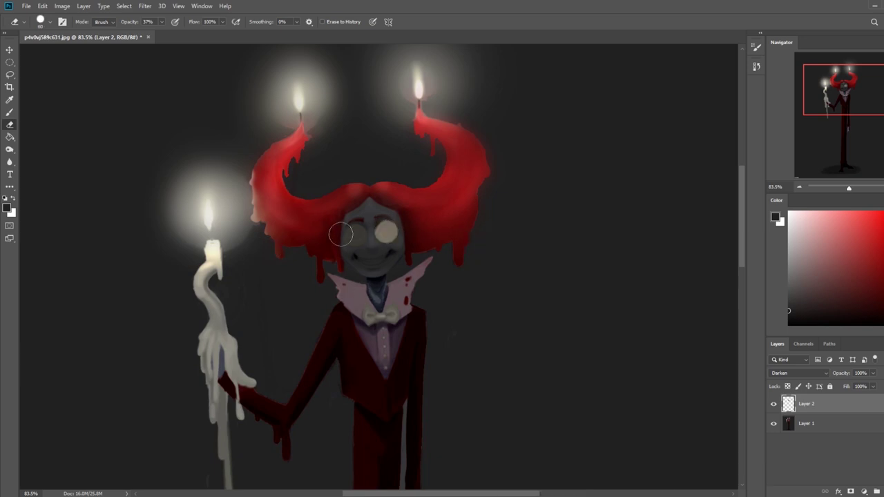
{"action": "left_click", "coordinate": [355, 234]}
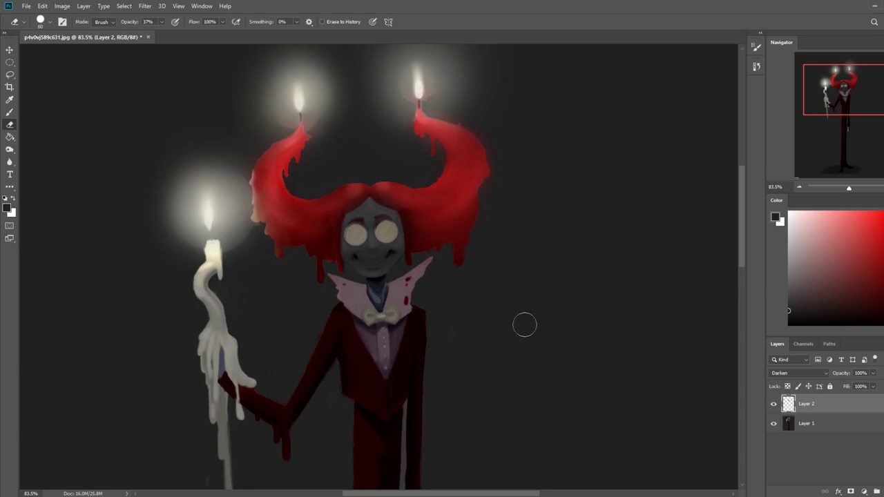
Set the brush color to black and shade the lower face and chin with a 100 px brush at 56% opacity
{"action": "key", "text": "ctrl+0"}
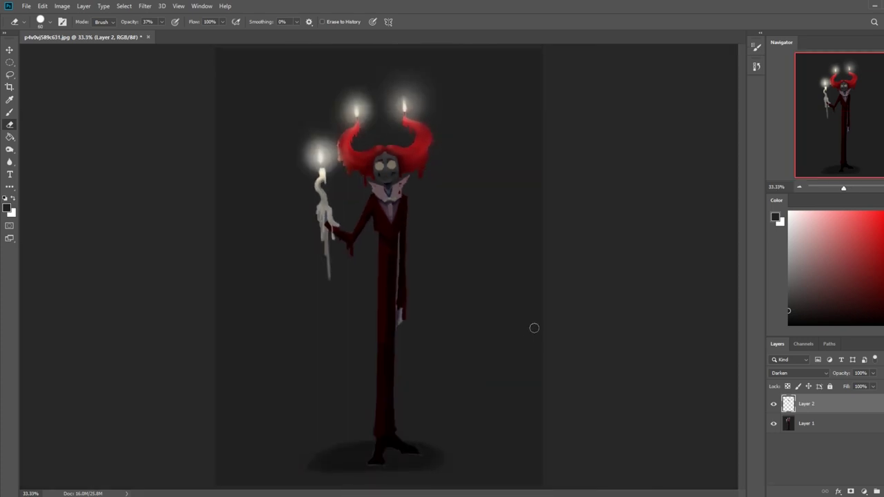
{"action": "key", "text": "z"}
{"action": "left_click_drag", "start_coordinate": [278, 112], "coordinate": [467, 264]}
{"action": "key", "text": "b"}
{"action": "left_click", "coordinate": [789, 325]}
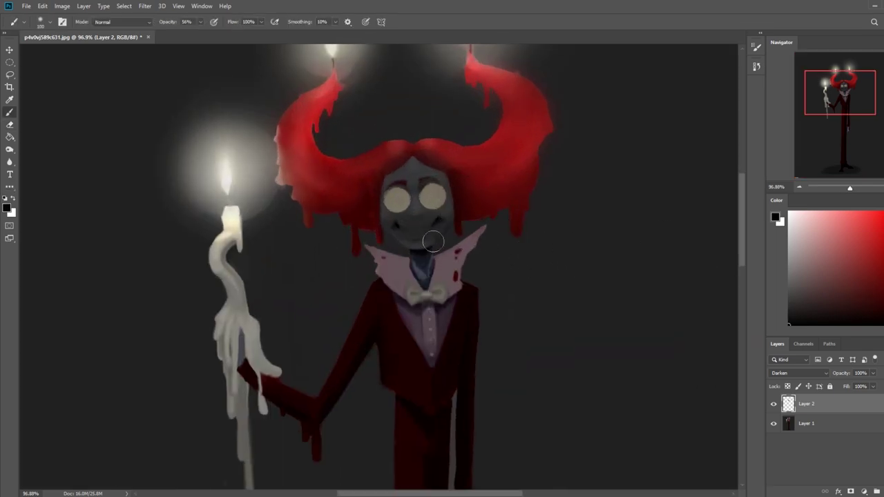
Switch to the Magic Wand and merge the darkening Layer 2 down into Layer 1
{"action": "left_click", "coordinate": [10, 62]}
{"action": "left_click", "coordinate": [13, 67]}
{"action": "left_click", "coordinate": [52, 82]}
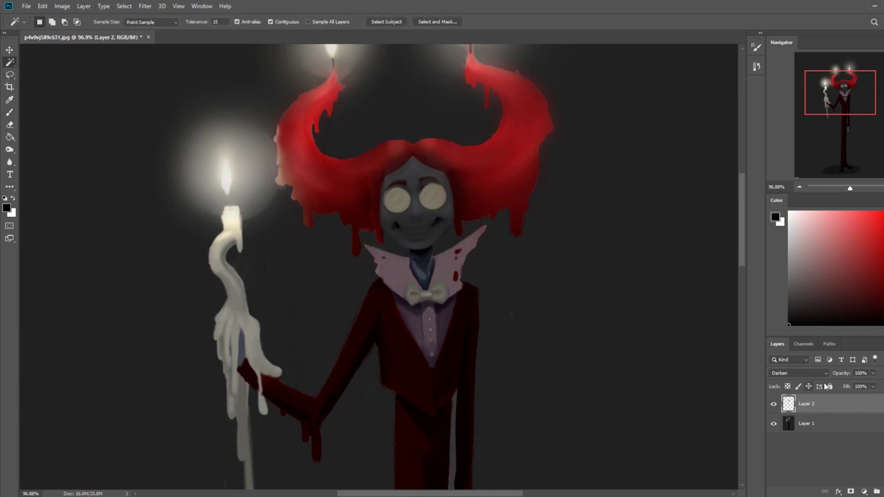
{"action": "key", "text": "e"}
{"action": "right_click", "coordinate": [835, 405]}
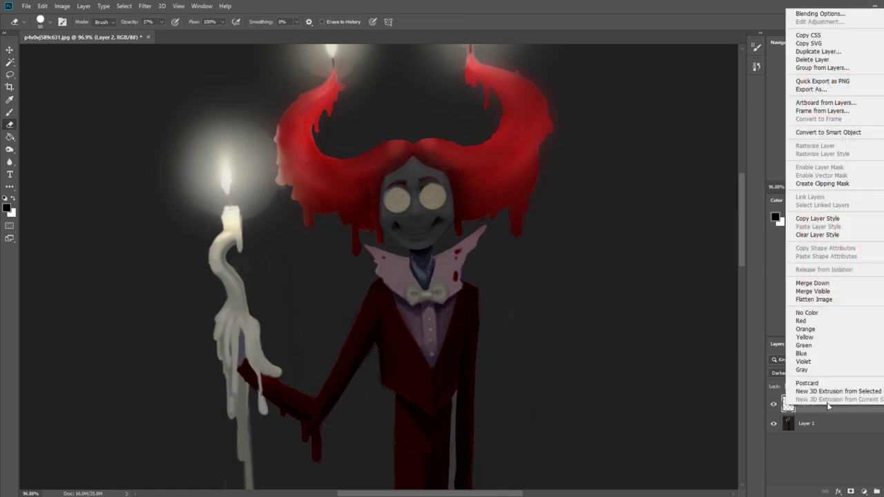
{"action": "left_click", "coordinate": [811, 282]}
Try to select the background with the Magic Wand and correct the lower face with the Lasso, and clear the selection
{"action": "left_click", "coordinate": [10, 63]}
{"action": "left_click", "coordinate": [522, 261]}
{"action": "key", "text": "l"}
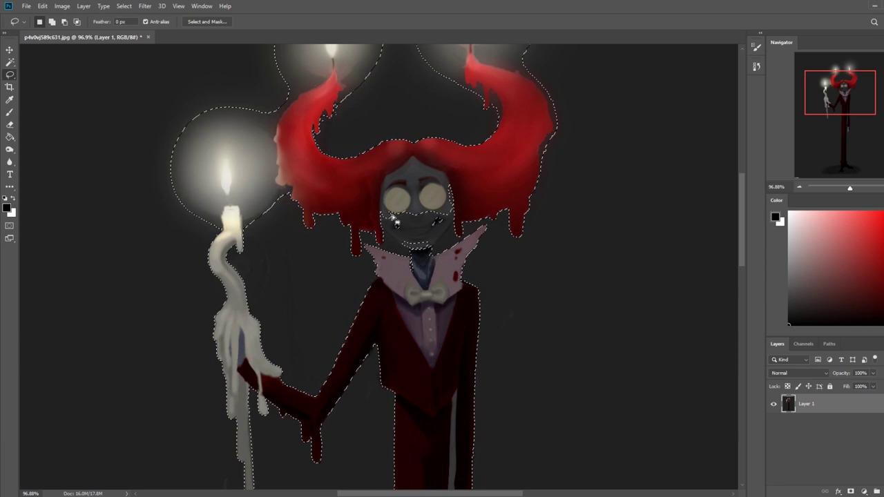
{"action": "mouse_move", "coordinate": [383, 221]}
{"action": "left_mouse_down"}
{"action": "mouse_move", "coordinate": [424, 248]}
{"action": "mouse_move", "coordinate": [456, 214]}
{"action": "mouse_move", "coordinate": [429, 250]}
{"action": "left_mouse_up"}
{"action": "mouse_move", "coordinate": [449, 212]}
{"action": "left_mouse_down"}
{"action": "mouse_move", "coordinate": [441, 245]}
{"action": "mouse_move", "coordinate": [445, 214]}
{"action": "mouse_move", "coordinate": [415, 251]}
{"action": "mouse_move", "coordinate": [408, 248]}
{"action": "mouse_move", "coordinate": [428, 253]}
{"action": "mouse_move", "coordinate": [441, 232]}
{"action": "mouse_move", "coordinate": [414, 252]}
{"action": "mouse_move", "coordinate": [404, 243]}
{"action": "mouse_move", "coordinate": [432, 255]}
{"action": "mouse_move", "coordinate": [438, 236]}
{"action": "mouse_move", "coordinate": [428, 214]}
{"action": "mouse_move", "coordinate": [397, 248]}
{"action": "mouse_move", "coordinate": [422, 262]}
{"action": "mouse_move", "coordinate": [407, 264]}
{"action": "mouse_move", "coordinate": [448, 267]}
{"action": "mouse_move", "coordinate": [416, 255]}
{"action": "mouse_move", "coordinate": [407, 239]}
{"action": "mouse_move", "coordinate": [412, 253]}
{"action": "mouse_move", "coordinate": [402, 246]}
{"action": "mouse_move", "coordinate": [389, 191]}
{"action": "mouse_move", "coordinate": [481, 205]}
{"action": "mouse_move", "coordinate": [458, 198]}
{"action": "left_mouse_up"}
{"action": "mouse_move", "coordinate": [458, 228]}
{"action": "left_mouse_down"}
{"action": "mouse_move", "coordinate": [461, 219]}
{"action": "mouse_move", "coordinate": [436, 243]}
{"action": "left_mouse_up"}
{"action": "mouse_move", "coordinate": [451, 196]}
{"action": "left_mouse_down"}
{"action": "mouse_move", "coordinate": [459, 181]}
{"action": "mouse_move", "coordinate": [450, 192]}
{"action": "left_mouse_up"}
{"action": "mouse_move", "coordinate": [453, 229]}
{"action": "left_mouse_down"}
{"action": "mouse_move", "coordinate": [418, 240]}
{"action": "mouse_move", "coordinate": [442, 229]}
{"action": "left_mouse_up"}
{"action": "key", "text": "m"}
{"action": "right_click", "coordinate": [436, 256]}
{"action": "left_click", "coordinate": [451, 264]}
Sample the dark mouth color and deepen the shading of the lower face and cheeks with a soft brush at 56% opacity
{"action": "key", "text": "b"}
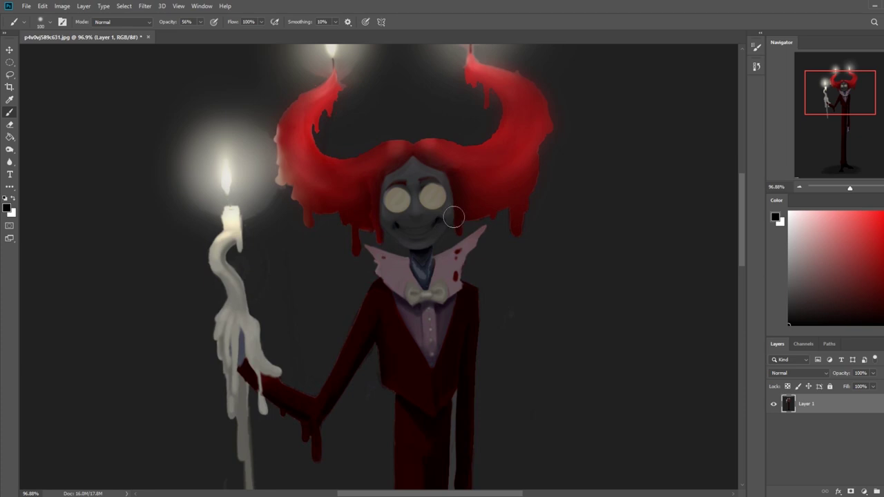
{"action": "left_click", "coordinate": [436, 219], "text": "alt"}
{"action": "key", "text": "bracketright"}
{"action": "key", "text": "bracketright"}
{"action": "key", "text": "bracketright"}
{"action": "key", "text": "bracketright"}
{"action": "key", "text": "bracketleft"}
{"action": "key", "text": "bracketleft"}
{"action": "key", "text": "bracketleft"}
{"action": "key", "text": "bracketleft"}
{"action": "key", "text": "bracketleft"}
{"action": "key", "text": "bracketright"}
{"action": "key", "text": "bracketright"}
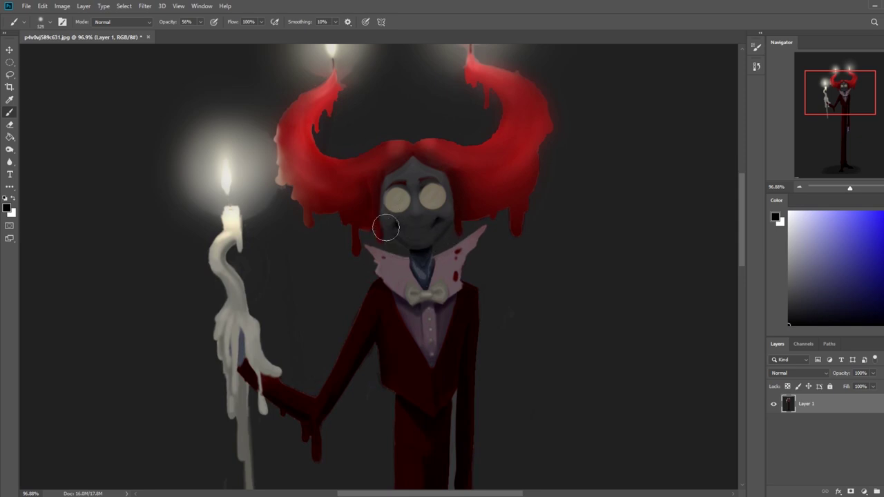
{"action": "key", "text": "bracketleft"}
Shade the neck below the chin, undo the last stroke, and darken the collar with the black brush
{"action": "key", "text": "ctrl+minus"}
{"action": "key", "text": "ctrl+minus"}
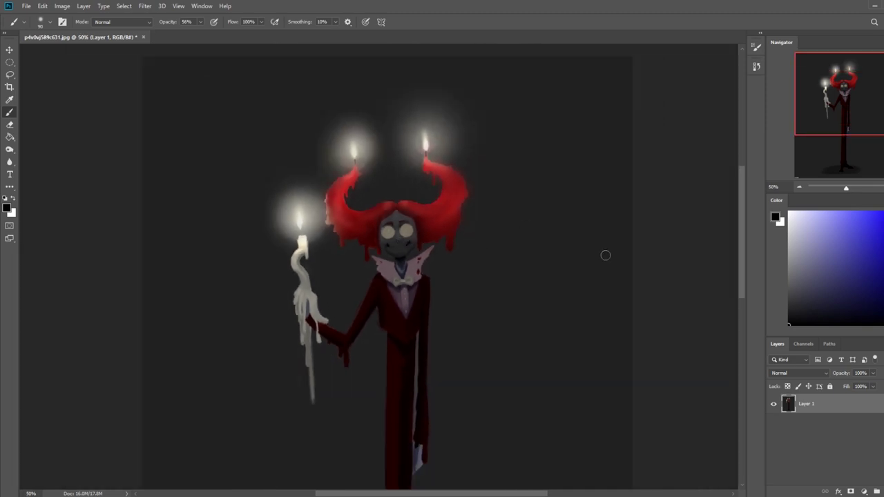
{"action": "key", "text": "ctrl+minus"}
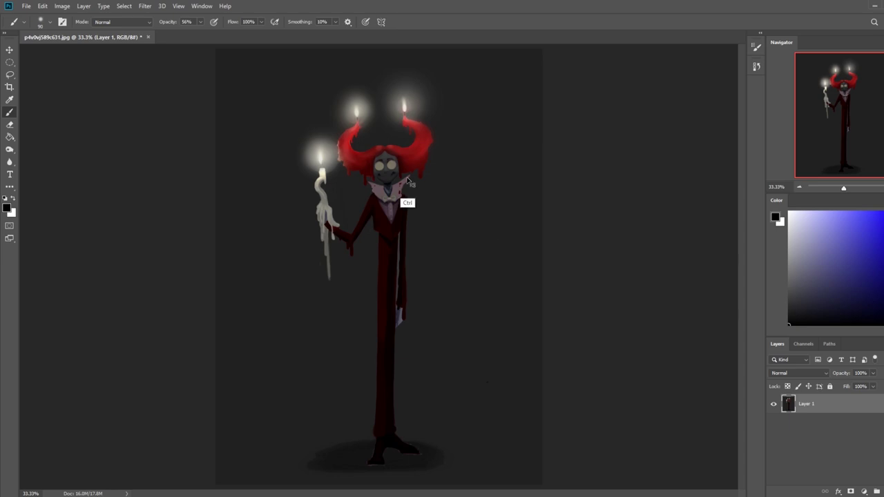
{"action": "key", "text": "ctrl+plus"}
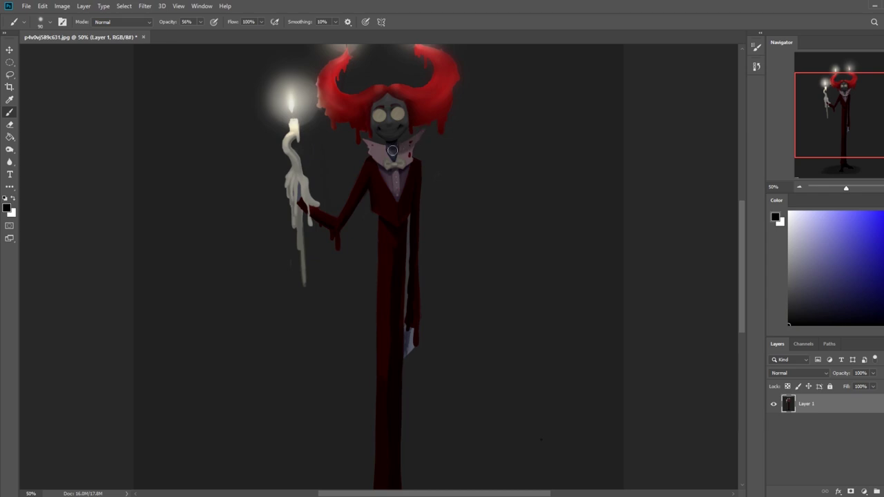
{"action": "left_click_drag", "start_coordinate": [389, 150], "coordinate": [380, 149]}
{"action": "key", "text": "ctrl+minus"}
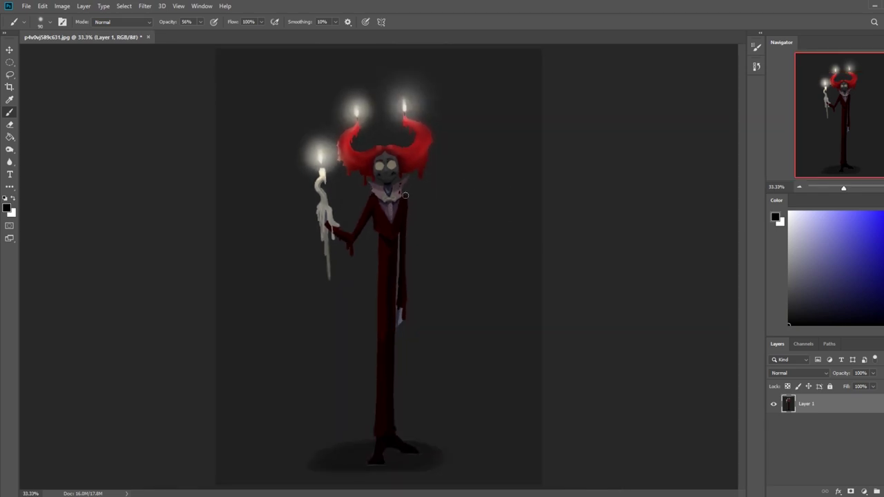
{"action": "key", "text": "ctrl+z"}
{"action": "left_click_drag", "start_coordinate": [411, 180], "coordinate": [387, 193]}
{"action": "key", "text": "ctrl+minus"}
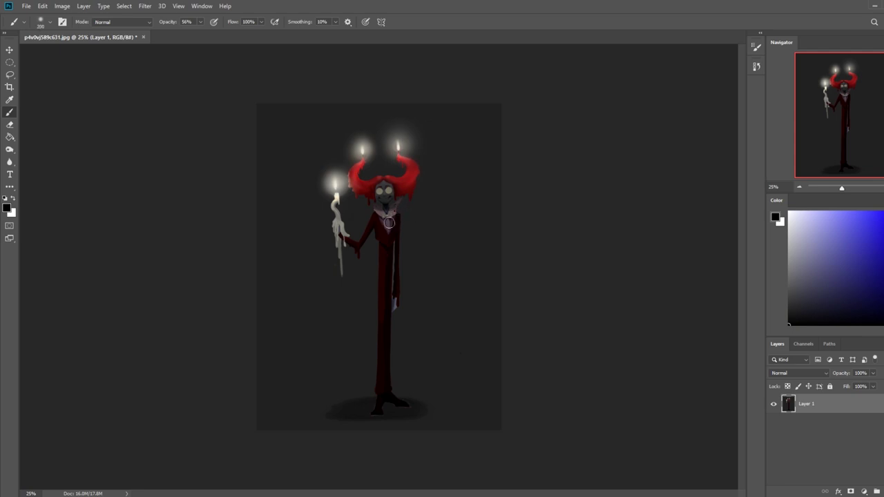
Darken the suit, legs and lowered hand with the black brush enlarged to 1200 px
{"action": "key", "text": "bracketright"}
{"action": "key", "text": "bracketright"}
{"action": "key", "text": "bracketright"}
{"action": "key", "text": "bracketright"}
{"action": "key", "text": "bracketright"}
{"action": "key", "text": "bracketright"}
{"action": "key", "text": "bracketright"}
{"action": "key", "text": "bracketright"}
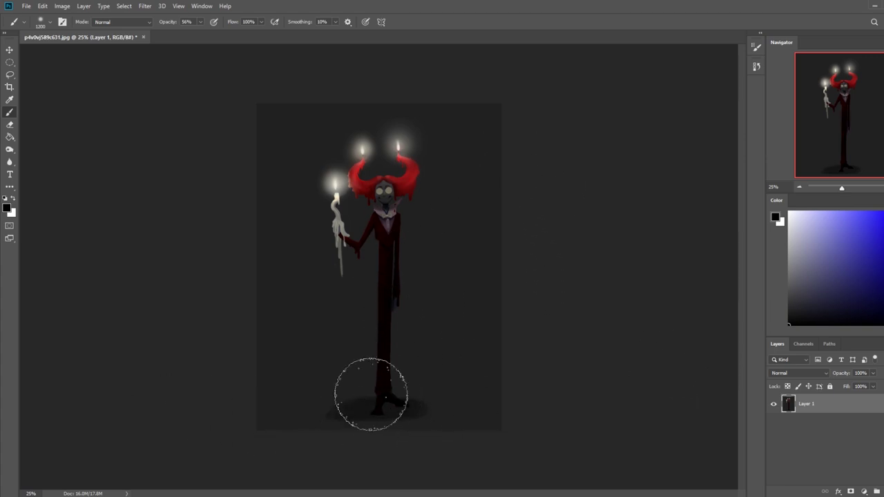
Darken the candle staff and the arm holding it with the black brush, reducing its size to 400 px
{"action": "key", "text": "bracketleft"}
{"action": "key", "text": "bracketleft"}
{"action": "key", "text": "bracketleft"}
{"action": "key", "text": "bracketleft"}
{"action": "key", "text": "bracketleft"}
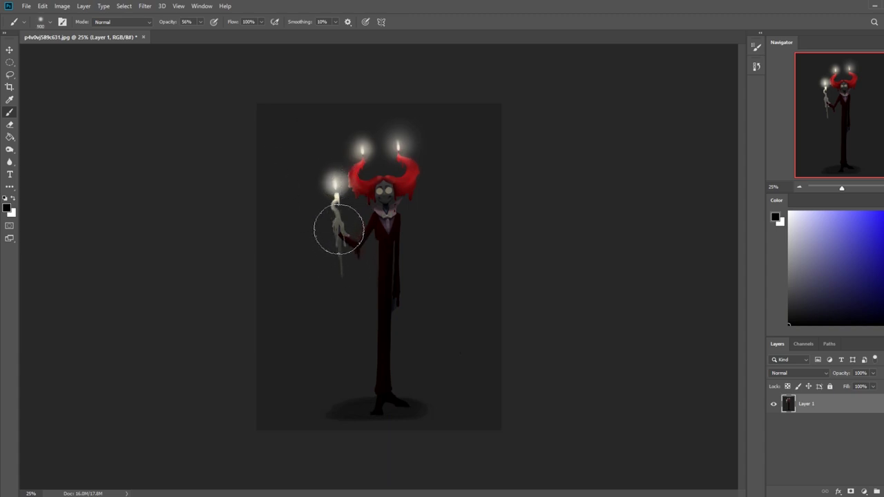
{"action": "key", "text": "bracketleft"}
{"action": "key", "text": "bracketleft"}
{"action": "key", "text": "bracketleft"}
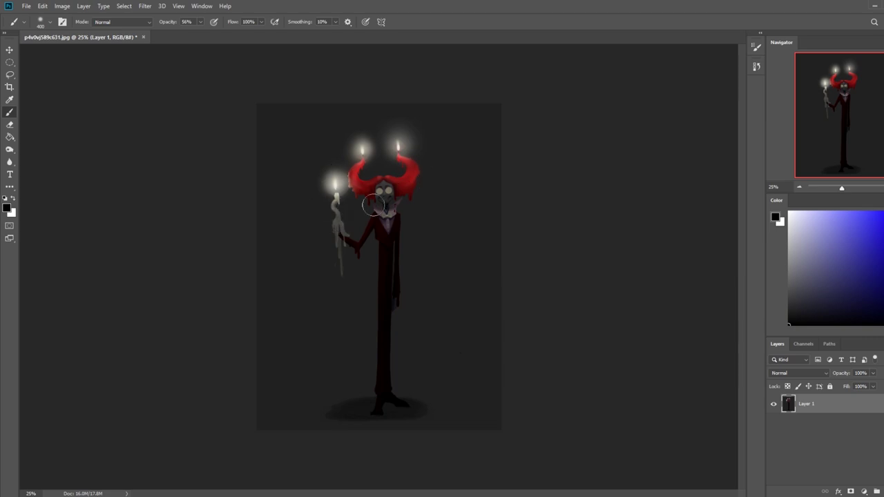
Sample the dark gray background and paint it along the outer edge of the horn farther from the staff
{"action": "key", "text": "bracketright"}
{"action": "key", "text": "bracketright"}
{"action": "key", "text": "bracketright"}
{"action": "key", "text": "bracketright"}
{"action": "left_click", "coordinate": [442, 199], "text": "alt"}
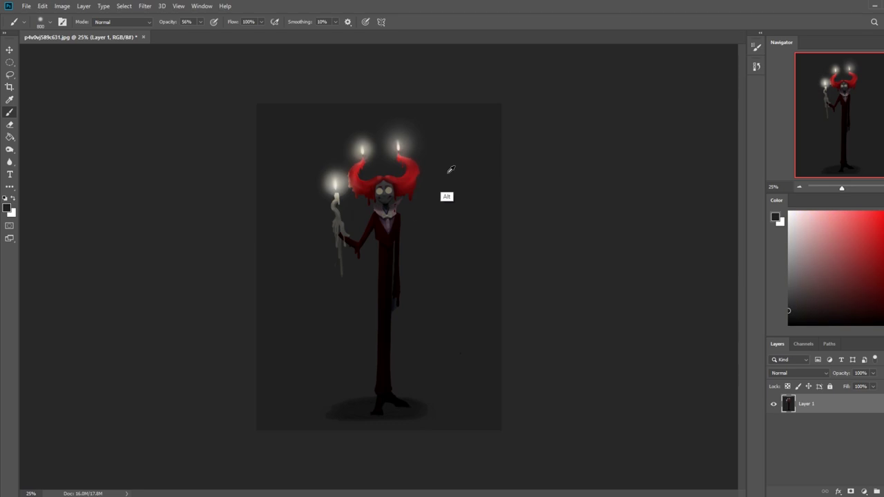
{"action": "key", "text": "bracketleft"}
{"action": "key", "text": "bracketleft"}
{"action": "key", "text": "bracketleft"}
{"action": "key", "text": "bracketleft"}
{"action": "key", "text": "bracketright"}
{"action": "mouse_move", "coordinate": [424, 169]}
{"action": "left_mouse_down"}
{"action": "mouse_move", "coordinate": [400, 194]}
{"action": "mouse_move", "coordinate": [416, 156]}
{"action": "left_mouse_up"}
Sample a red from the hair and repaint the lower hair on the side away from the staff
{"action": "left_click", "coordinate": [403, 200], "text": "alt"}
{"action": "key", "text": "bracketleft"}
{"action": "key", "text": "bracketleft"}
{"action": "key", "text": "bracketleft"}
{"action": "left_click_drag", "start_coordinate": [411, 196], "coordinate": [401, 196]}
{"action": "key", "text": "bracketleft"}
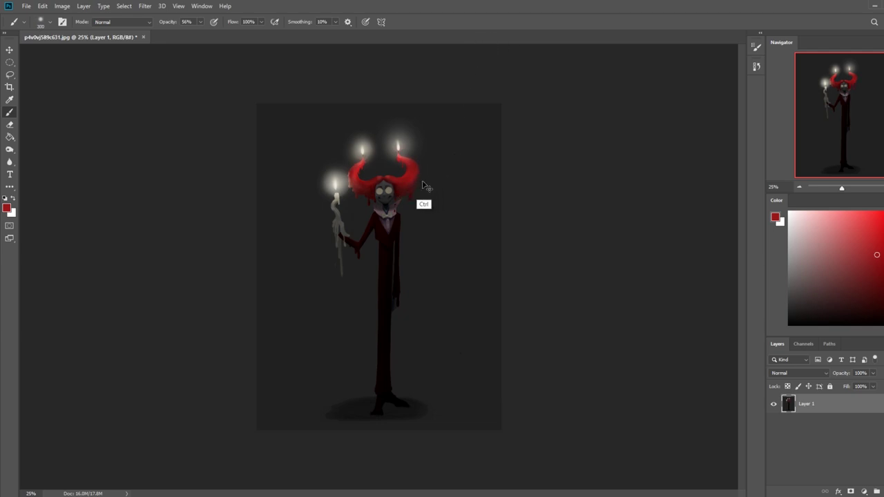
{"action": "key", "text": "bracketright"}
Touch up the hair above the forehead with a sampled dark red, then resample the background gray between the horns
{"action": "left_click", "coordinate": [397, 177], "text": "alt"}
{"action": "left_click", "coordinate": [389, 177], "text": "alt"}
{"action": "left_click_drag", "start_coordinate": [391, 176], "coordinate": [393, 177]}
{"action": "left_click", "coordinate": [392, 174], "text": "alt"}
{"action": "left_click", "coordinate": [449, 172], "text": "alt"}
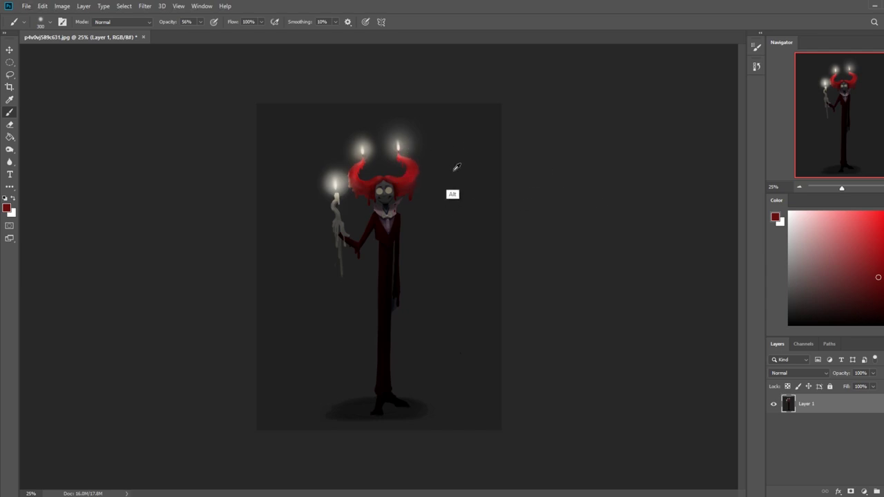
{"action": "left_click", "coordinate": [374, 177], "text": "alt"}
Switch from the Burn tool to the Dodge tool and check the edit history
{"action": "key", "text": "ctrl+minus"}
{"action": "mouse_move", "coordinate": [10, 163]}
{"action": "left_mouse_down"}
{"action": "mouse_move", "coordinate": [31, 163]}
{"action": "mouse_move", "coordinate": [32, 155]}
{"action": "left_mouse_up"}
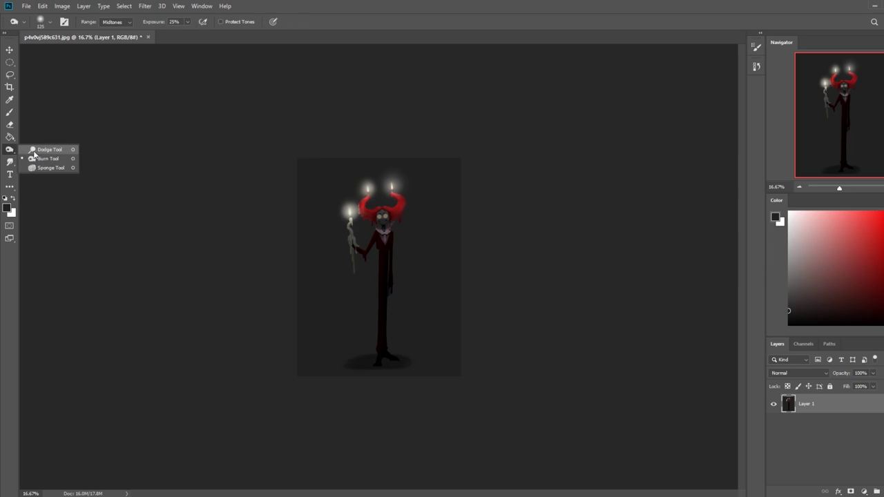
{"action": "left_click", "coordinate": [47, 151]}
{"action": "right_click", "coordinate": [377, 192]}
{"action": "left_click", "coordinate": [387, 189]}
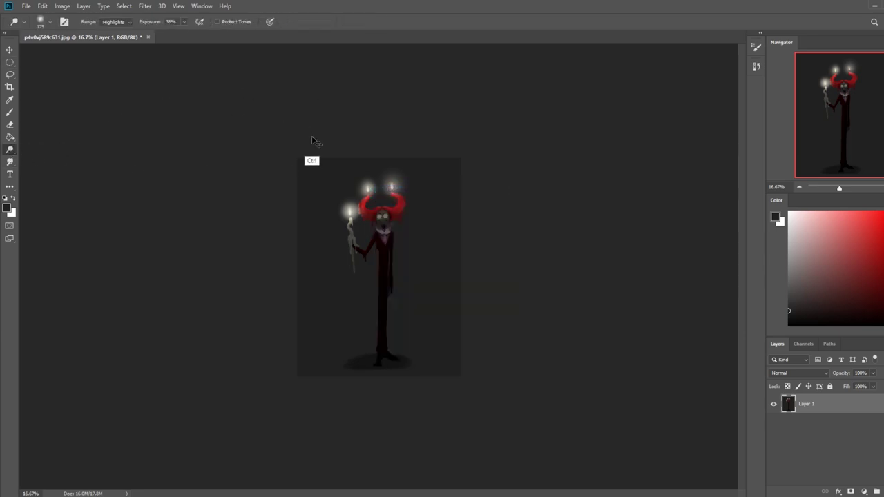
{"action": "left_click", "coordinate": [756, 66]}
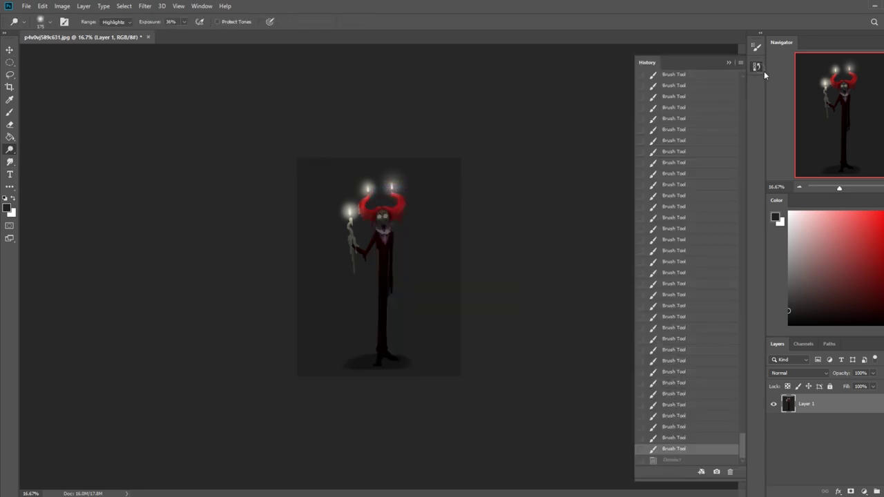
{"action": "left_click", "coordinate": [729, 63]}
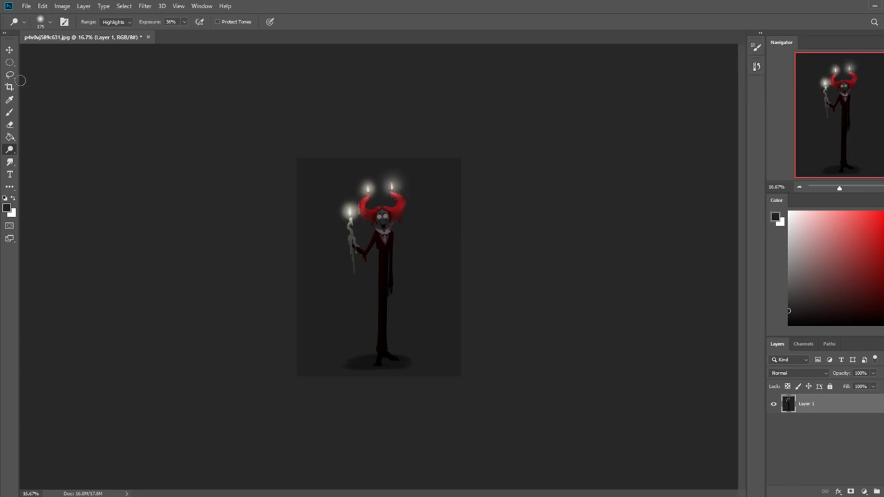
Try to refine a figure selection by subtracting areas around the horns with the Magic Wand at tolerance 15, and clear the selection
{"action": "key", "text": "ctrl+shift+d"}
{"action": "left_click", "coordinate": [11, 64]}
{"action": "left_click", "coordinate": [48, 76]}
{"action": "left_click", "coordinate": [399, 191], "text": "alt"}
{"action": "left_click", "coordinate": [401, 192], "text": "alt"}
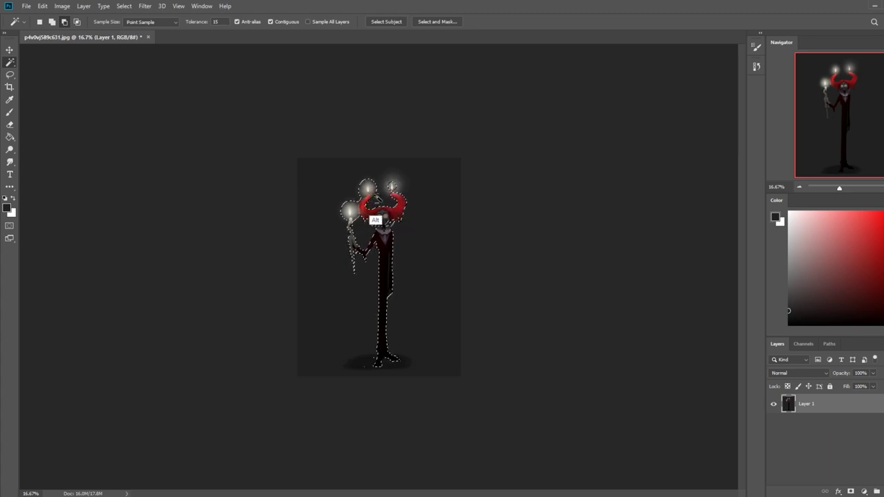
{"action": "left_click", "coordinate": [375, 200], "text": "alt"}
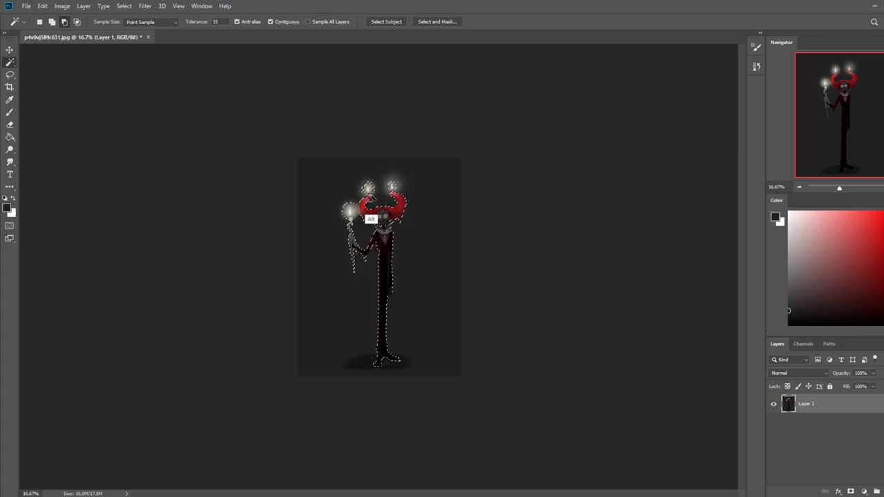
{"action": "left_click", "coordinate": [365, 194], "text": "alt"}
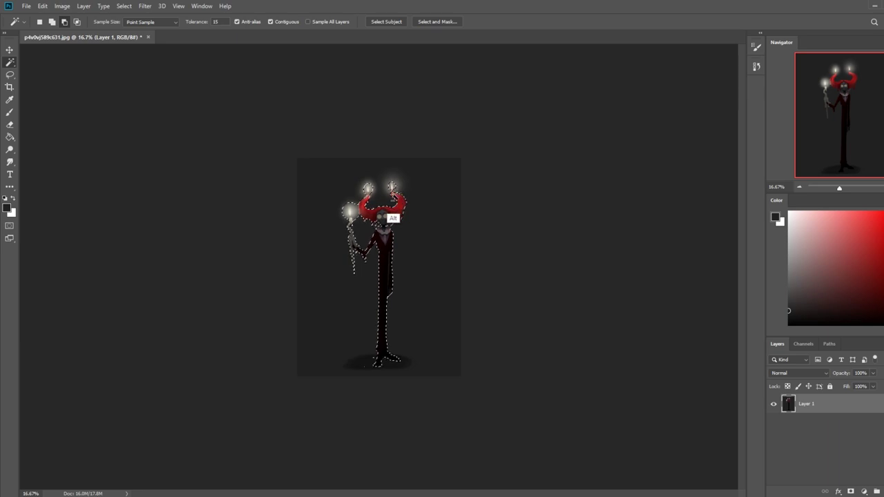
{"action": "left_click", "coordinate": [380, 199], "text": "alt"}
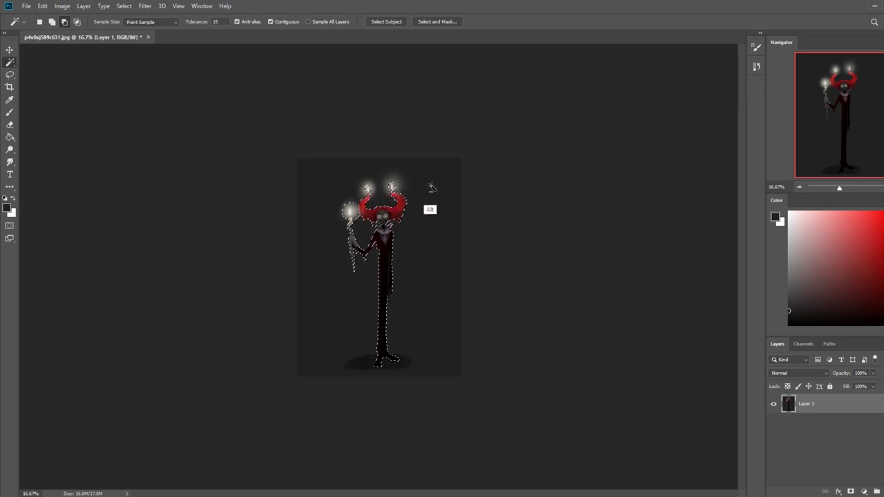
{"action": "key", "text": "ctrl+plus"}
{"action": "key", "text": "ctrl+d"}
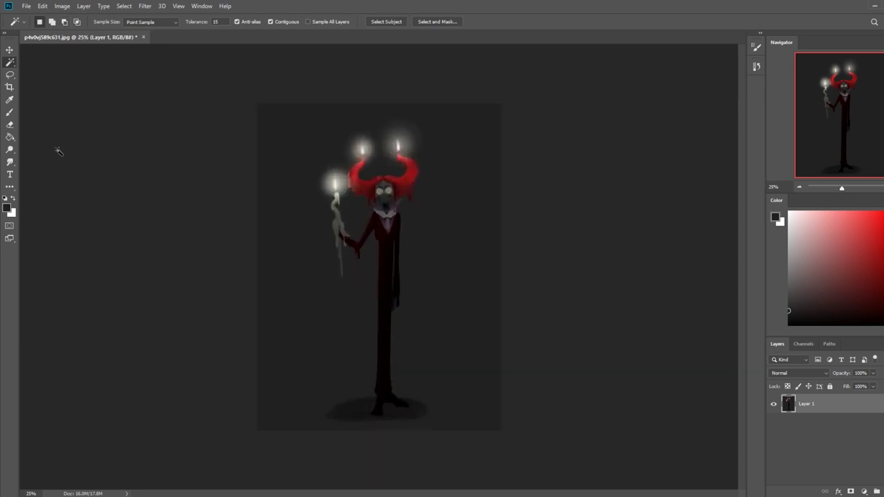
Brighten the highlights of both horns using the Dodge tool with a 125 px brush at 36% exposure
{"action": "left_click", "coordinate": [10, 150]}
{"action": "key", "text": "ctrl+minus"}
{"action": "key", "text": "ctrl+minus"}
{"action": "key", "text": "ctrl+minus"}
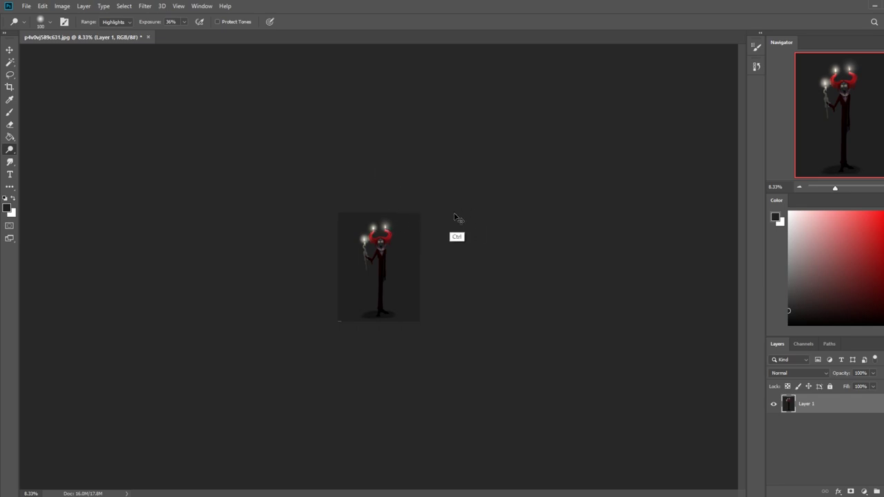
{"action": "key", "text": "ctrl+plus"}
{"action": "key", "text": "ctrl+plus"}
{"action": "key", "text": "ctrl+plus"}
{"action": "key", "text": "ctrl+plus"}
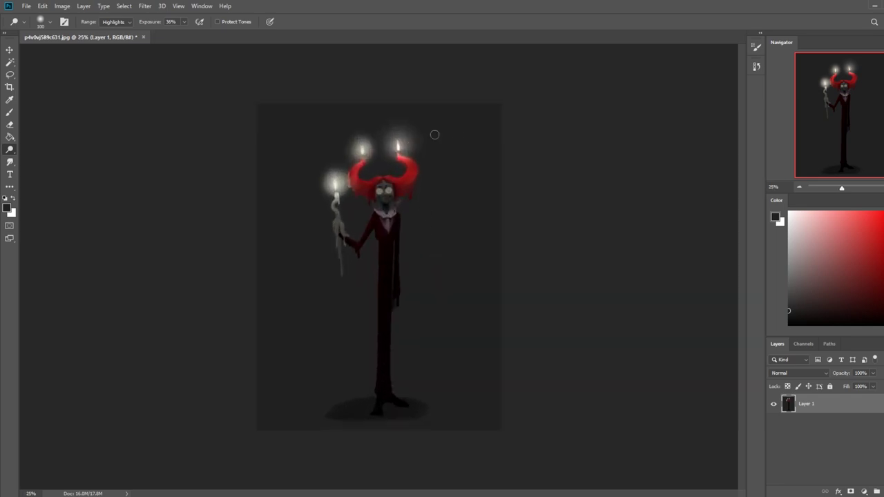
{"action": "key", "text": "b"}
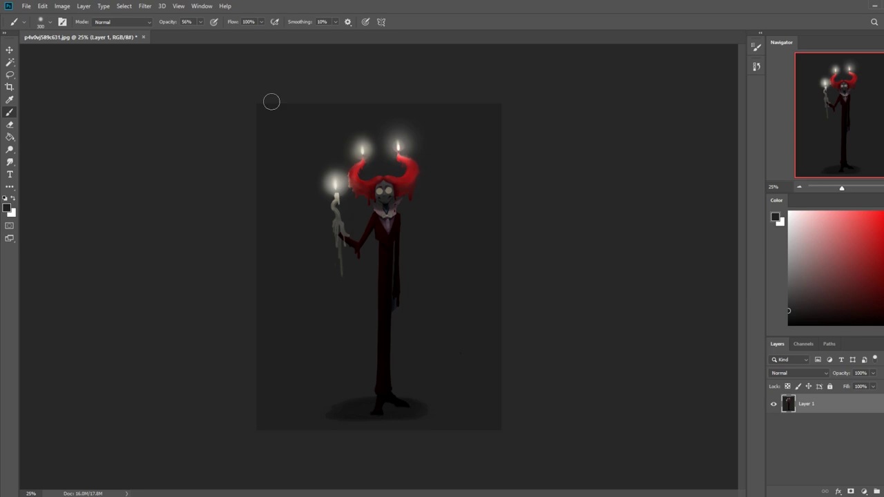
{"action": "key", "text": "o"}
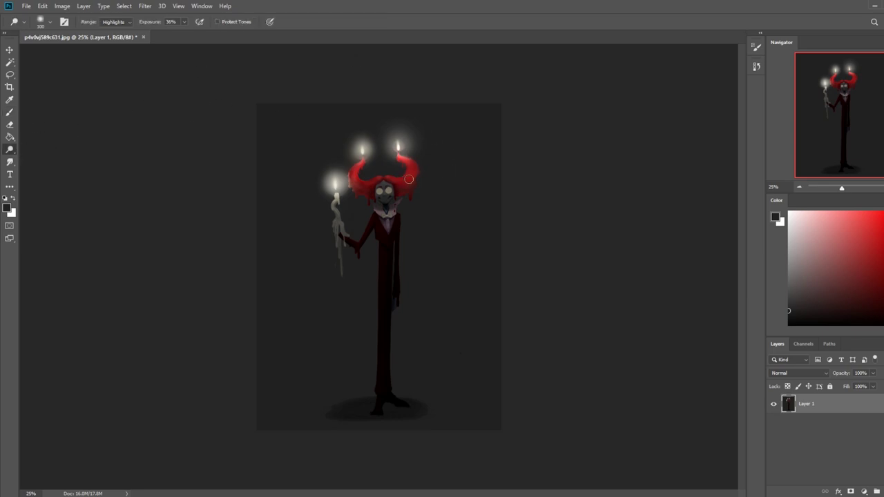
{"action": "key", "text": "bracketleft"}
{"action": "key", "text": "bracketright"}
{"action": "key", "text": "bracketleft"}
{"action": "key", "text": "bracketleft"}
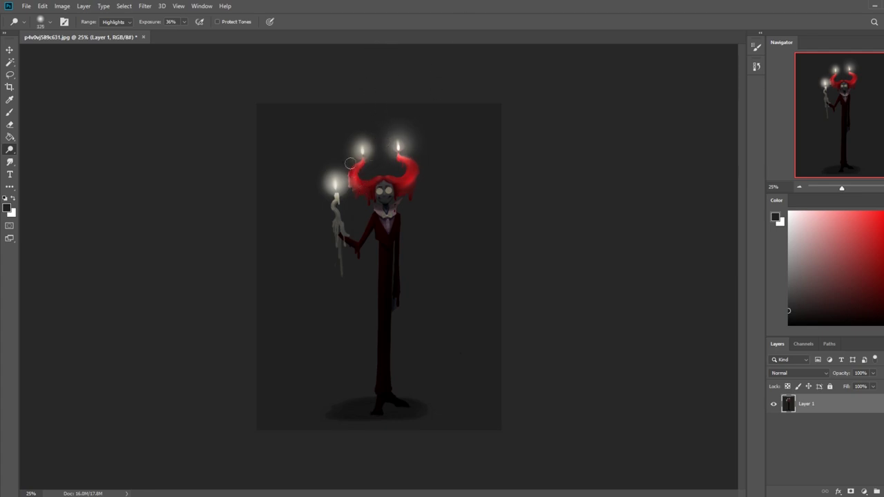
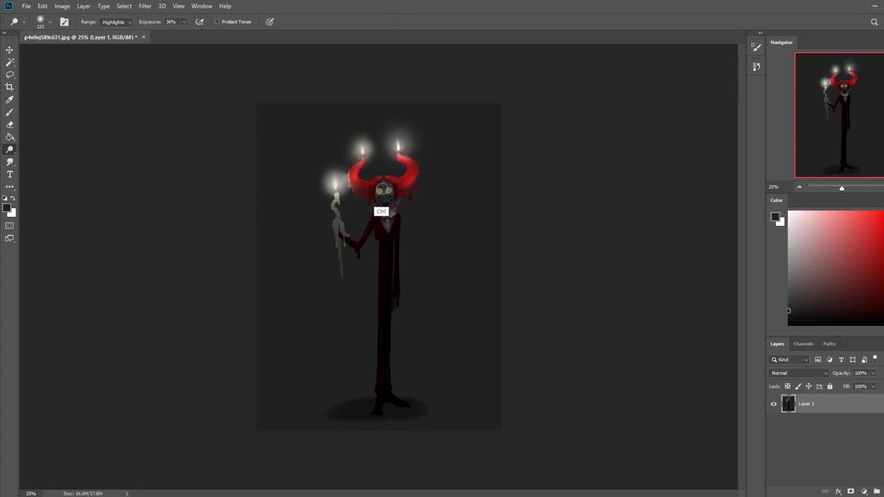
Set the brush opacity to 61%, paint sampled dark red shading on both horns at 175 px, and resample the background gray
{"action": "key", "text": "b"}
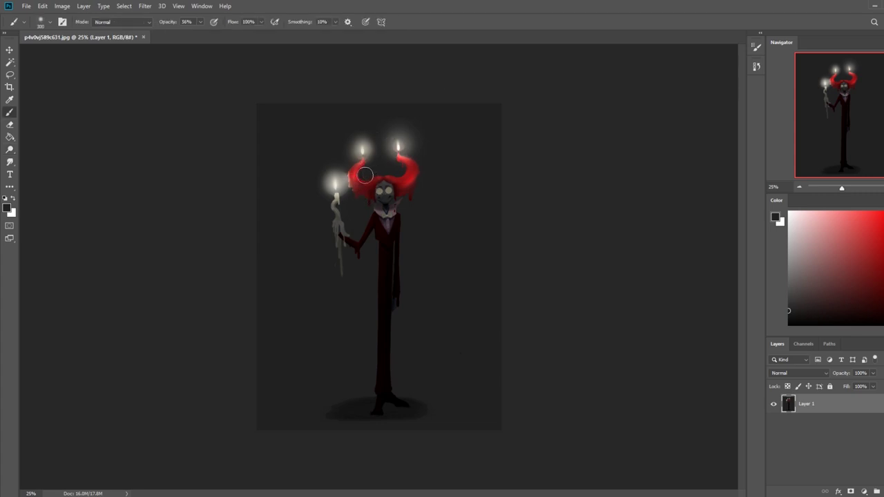
{"action": "left_click", "coordinate": [362, 184], "text": "alt"}
{"action": "left_click", "coordinate": [200, 22]}
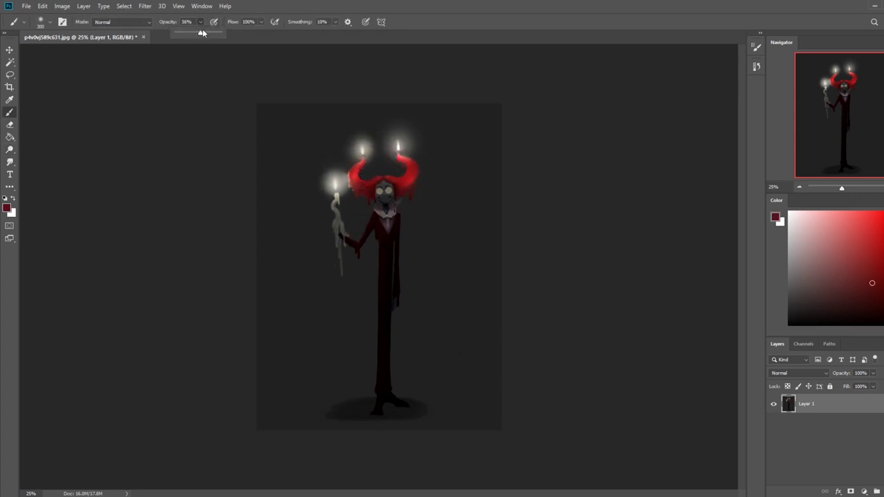
{"action": "key", "text": "bracketleft"}
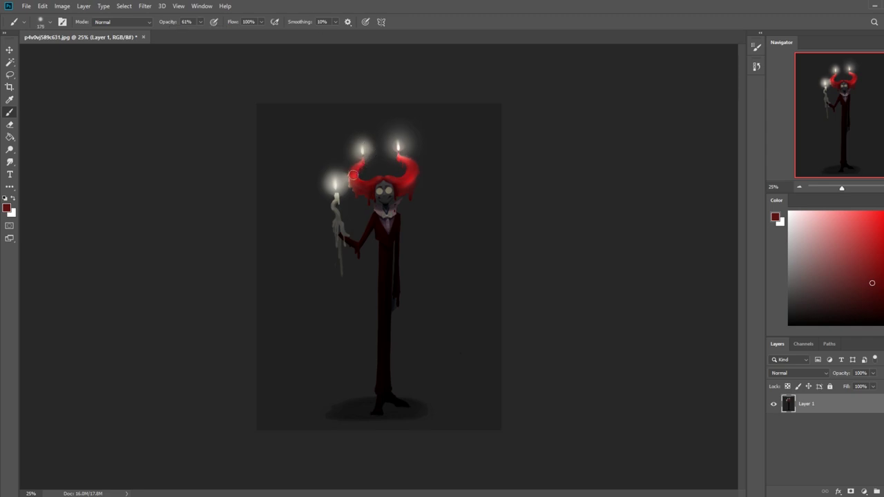
{"action": "mouse_move", "coordinate": [354, 174]}
{"action": "left_mouse_down"}
{"action": "mouse_move", "coordinate": [360, 189]}
{"action": "mouse_move", "coordinate": [351, 164]}
{"action": "mouse_move", "coordinate": [355, 176]}
{"action": "left_mouse_up"}
{"action": "left_click_drag", "start_coordinate": [410, 160], "coordinate": [415, 164]}
{"action": "key", "text": "bracketright"}
{"action": "left_click", "coordinate": [453, 142], "text": "alt"}
{"action": "left_click", "coordinate": [459, 116], "text": "alt"}
Sample a bright red from the horn and repaint the hair's parting above the forehead with a 60 px brush at 61% opacity
{"action": "key", "text": "alt"}
{"action": "key", "text": "z"}
{"action": "left_click_drag", "start_coordinate": [323, 158], "coordinate": [447, 217]}
{"action": "key", "text": "b"}
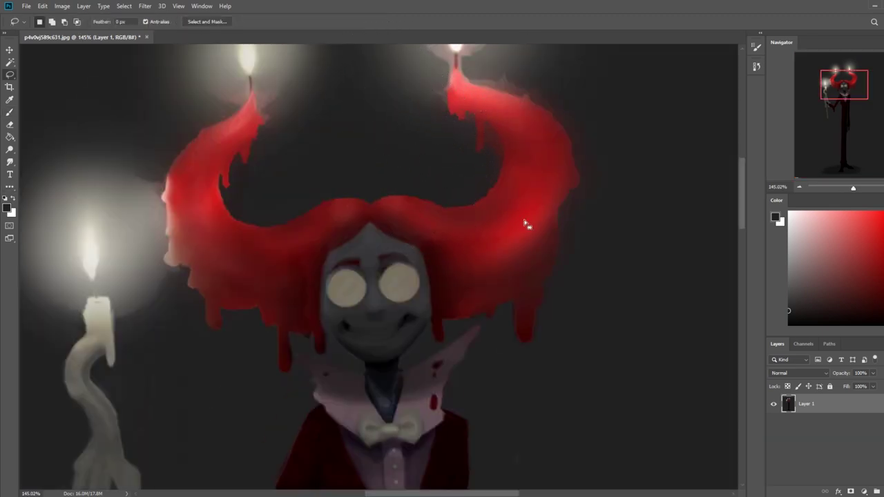
{"action": "left_click", "coordinate": [517, 239], "text": "alt"}
{"action": "key", "text": "bracketleft"}
{"action": "key", "text": "bracketleft"}
{"action": "key", "text": "bracketleft"}
{"action": "key", "text": "bracketleft"}
{"action": "key", "text": "bracketleft"}
{"action": "key", "text": "bracketleft"}
{"action": "key", "text": "bracketleft"}
{"action": "key", "text": "bracketleft"}
{"action": "key", "text": "bracketleft"}
{"action": "key", "text": "bracketleft"}
{"action": "key", "text": "bracketleft"}
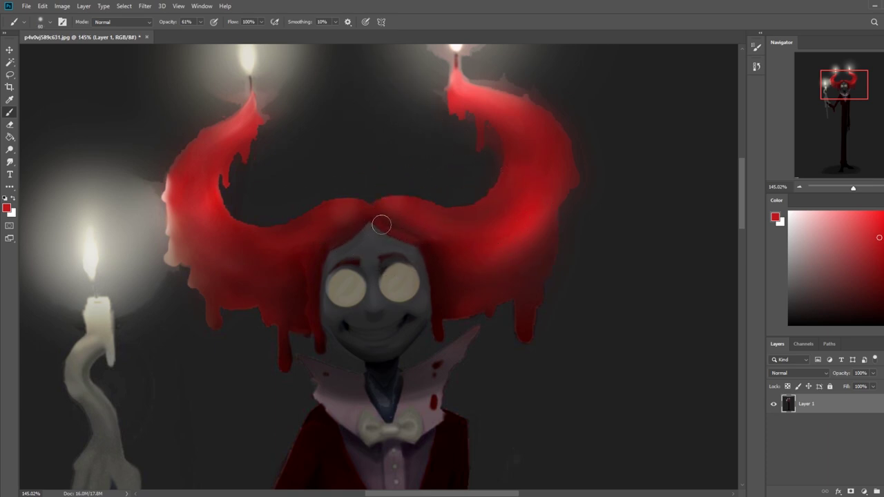
{"action": "mouse_move", "coordinate": [367, 219]}
{"action": "left_mouse_down"}
{"action": "mouse_move", "coordinate": [320, 237]}
{"action": "mouse_move", "coordinate": [357, 227]}
{"action": "mouse_move", "coordinate": [329, 248]}
{"action": "mouse_move", "coordinate": [382, 229]}
{"action": "left_mouse_up"}
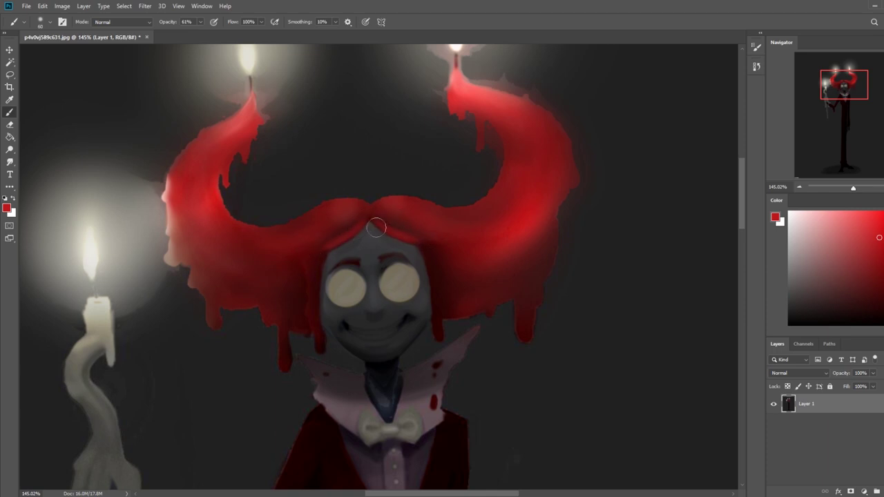
{"action": "key", "text": "ctrl+0"}
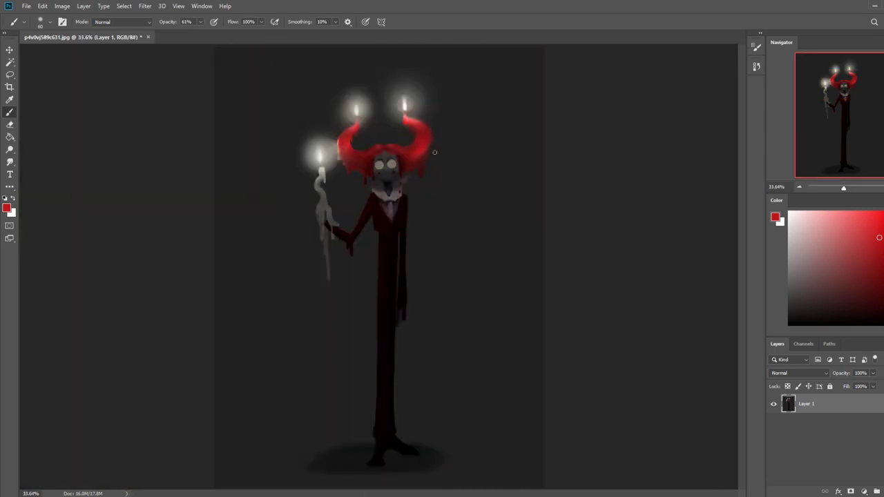
Smudge the painted details around the eyes and eyebrows with the Smudge tool at 15% strength
{"action": "key", "text": "z"}
{"action": "left_click_drag", "start_coordinate": [341, 129], "coordinate": [462, 195]}
{"action": "key", "text": "b"}
{"action": "mouse_move", "coordinate": [12, 151]}
{"action": "left_mouse_down"}
{"action": "mouse_move", "coordinate": [35, 172]}
{"action": "mouse_move", "coordinate": [50, 162]}
{"action": "left_mouse_up"}
{"action": "left_click", "coordinate": [50, 162]}
{"action": "key", "text": "bracketleft"}
{"action": "key", "text": "bracketleft"}
{"action": "key", "text": "bracketleft"}
{"action": "key", "text": "bracketleft"}
{"action": "key", "text": "bracketleft"}
{"action": "key", "text": "bracketleft"}
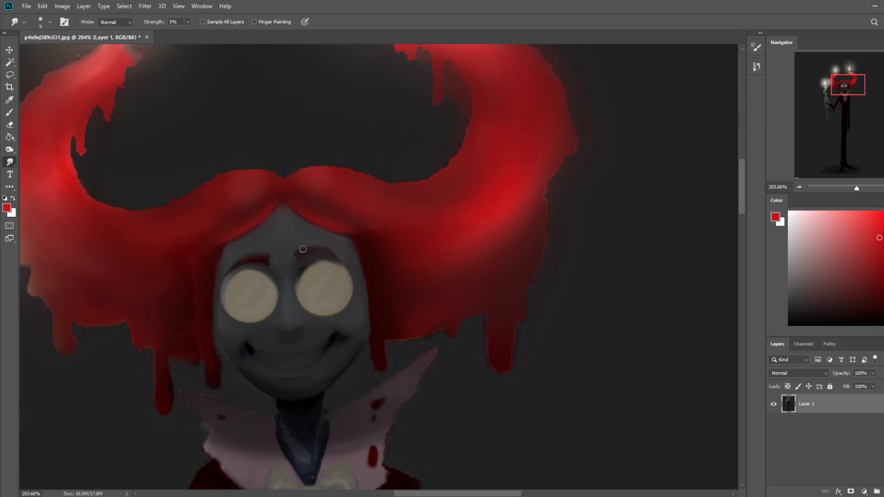
{"action": "left_click_drag", "start_coordinate": [190, 24], "coordinate": [195, 35]}
{"action": "left_click", "coordinate": [268, 268]}
{"action": "key", "text": "ctrl+0"}
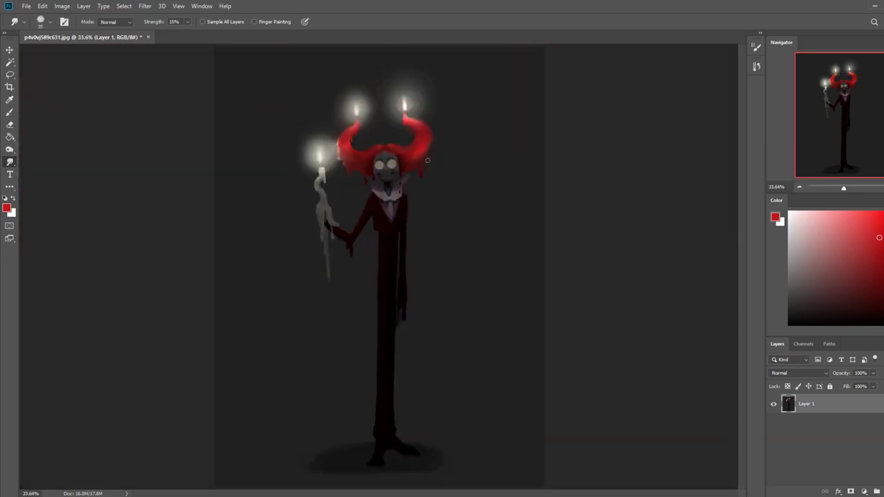
Clear the active selection and soften the figure's painted edges with the Blur tool at 100% strength
{"action": "key", "text": "b"}
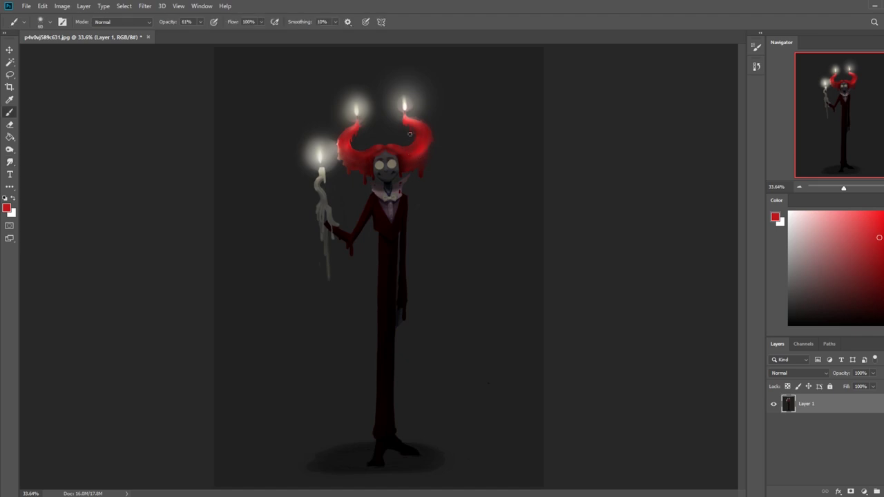
{"action": "left_click", "coordinate": [10, 152]}
{"action": "left_click", "coordinate": [34, 151]}
{"action": "left_click", "coordinate": [11, 163]}
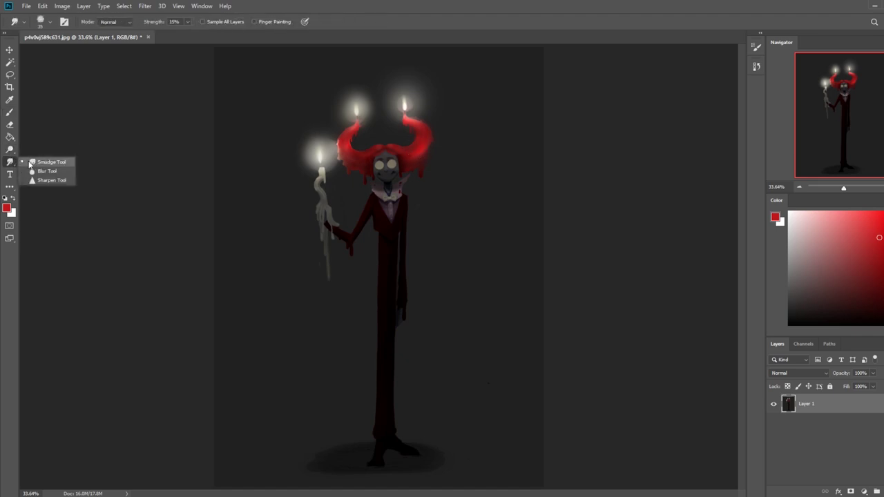
{"action": "left_click", "coordinate": [49, 173]}
{"action": "key", "text": "m"}
{"action": "right_click", "coordinate": [379, 166]}
{"action": "left_click", "coordinate": [397, 171]}
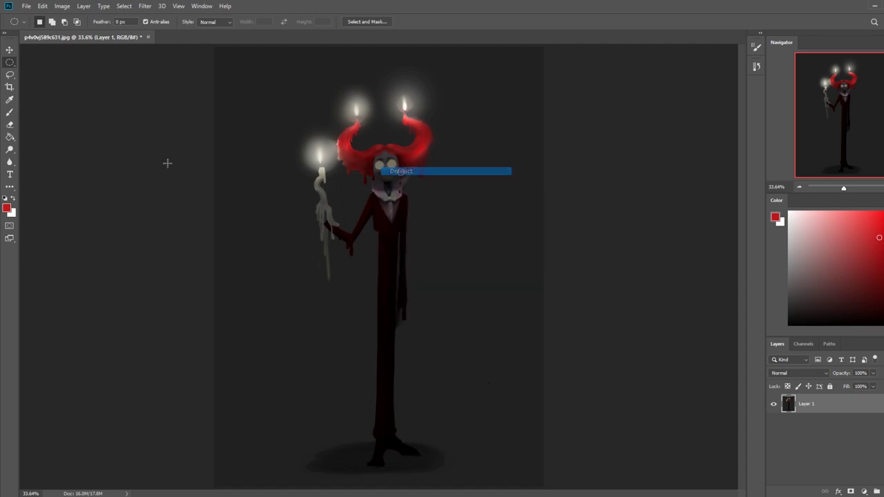
{"action": "left_click", "coordinate": [10, 162]}
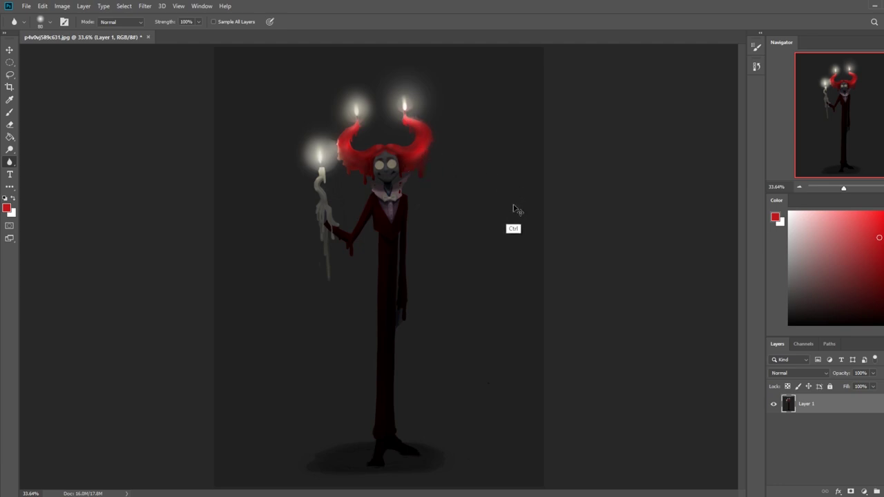
Sample a red from the figure, enlarge the brush to 400 px, and display the edit history
{"action": "key", "text": "ctrl+minus"}
{"action": "key", "text": "b"}
{"action": "left_click", "coordinate": [413, 200], "text": "alt"}
{"action": "key", "text": "bracketright"}
{"action": "key", "text": "bracketright"}
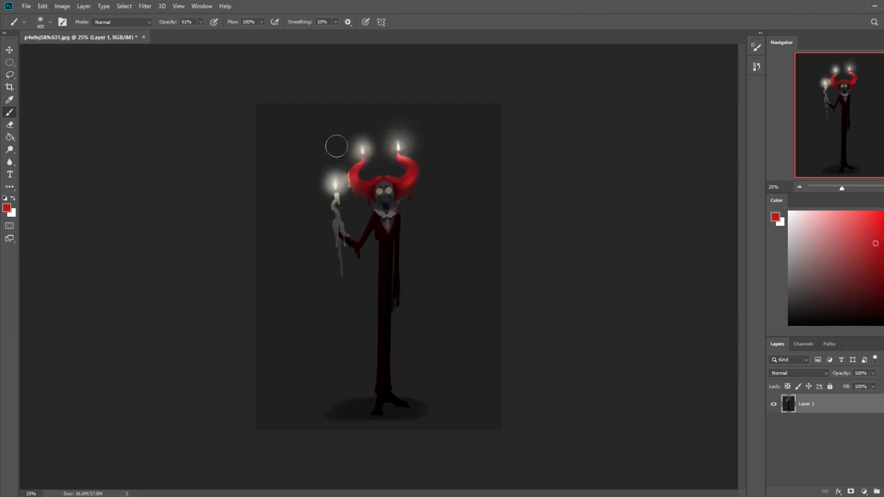
{"action": "left_click", "coordinate": [757, 67]}
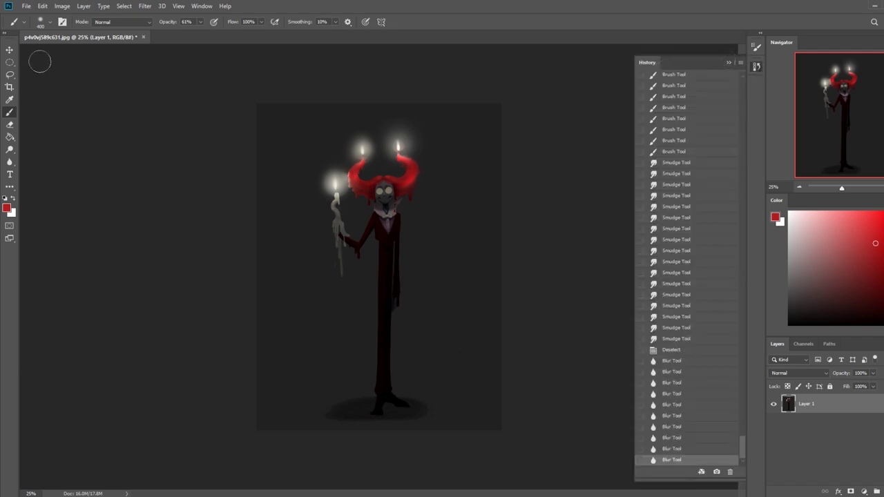
Select the background with the Magic Wand at tolerance 15, adding areas around the horns, and hide the selection edges
{"action": "left_click_drag", "start_coordinate": [9, 61], "coordinate": [48, 75]}
{"action": "left_click", "coordinate": [359, 216]}
{"action": "left_click", "coordinate": [356, 164], "text": "shift"}
{"action": "left_click", "coordinate": [363, 174], "text": "shift"}
{"action": "left_click", "coordinate": [349, 198], "text": "shift"}
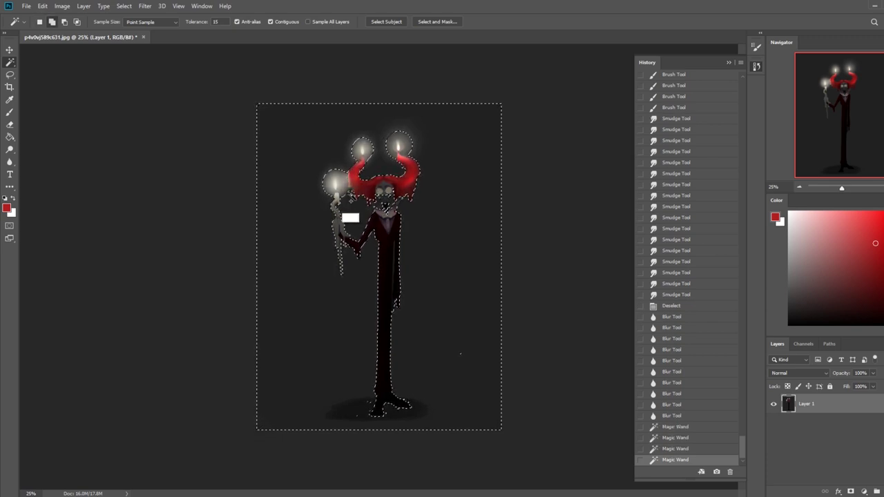
{"action": "key", "text": "ctrl+h"}
Try red brush strokes at 61% opacity and a Dodge stroke on the horns, and undo them with the last two Magic Wand additions
{"action": "key", "text": "b"}
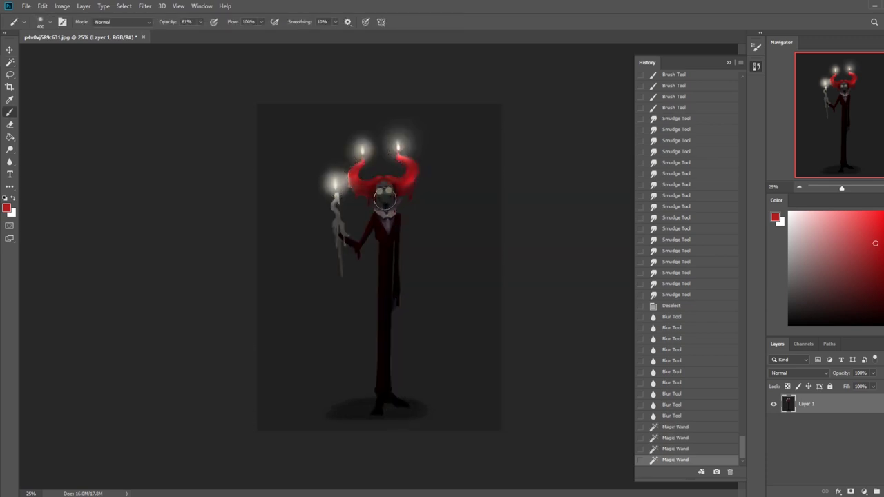
{"action": "left_click", "coordinate": [364, 199]}
{"action": "left_click", "coordinate": [364, 199]}
{"action": "key", "text": "o"}
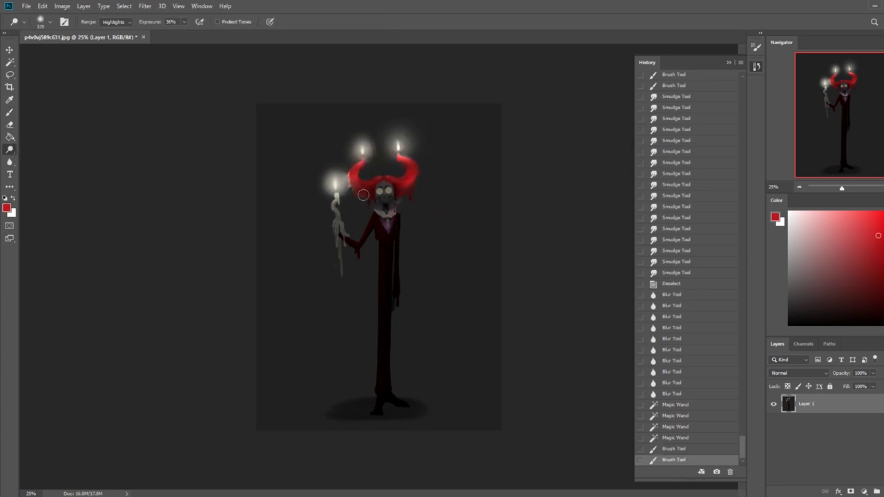
{"action": "left_click_drag", "start_coordinate": [394, 154], "coordinate": [407, 158]}
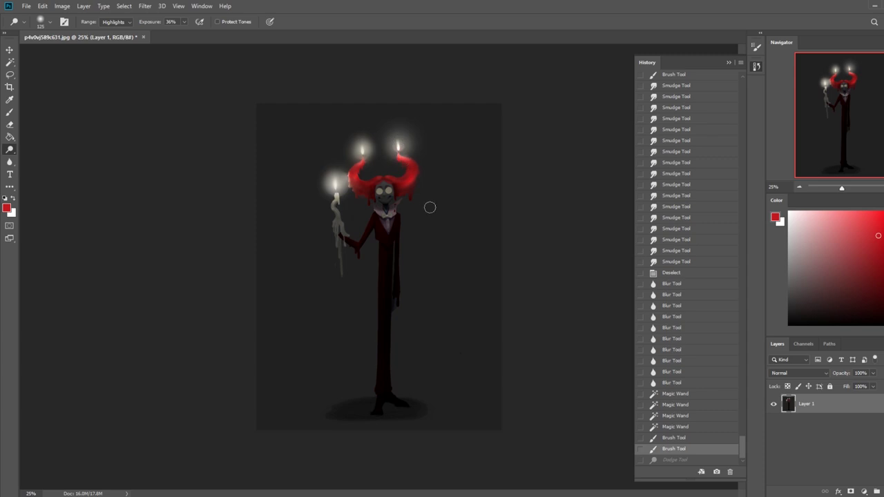
{"action": "key", "text": "ctrl+alt+z"}
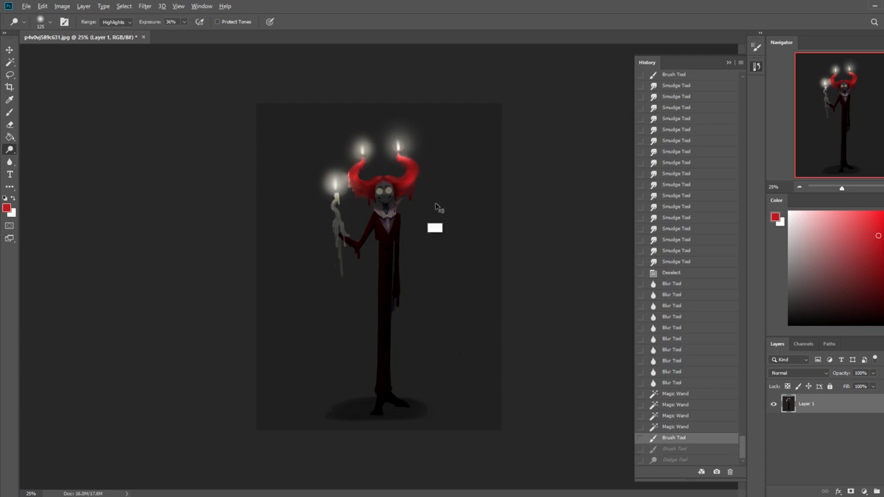
{"action": "key", "text": "ctrl+alt+z"}
{"action": "key", "text": "ctrl+alt+z"}
{"action": "key", "text": "ctrl+alt+z"}
Invert the background selection to isolate the figure and candle glows
{"action": "key", "text": "m"}
{"action": "right_click", "coordinate": [438, 200]}
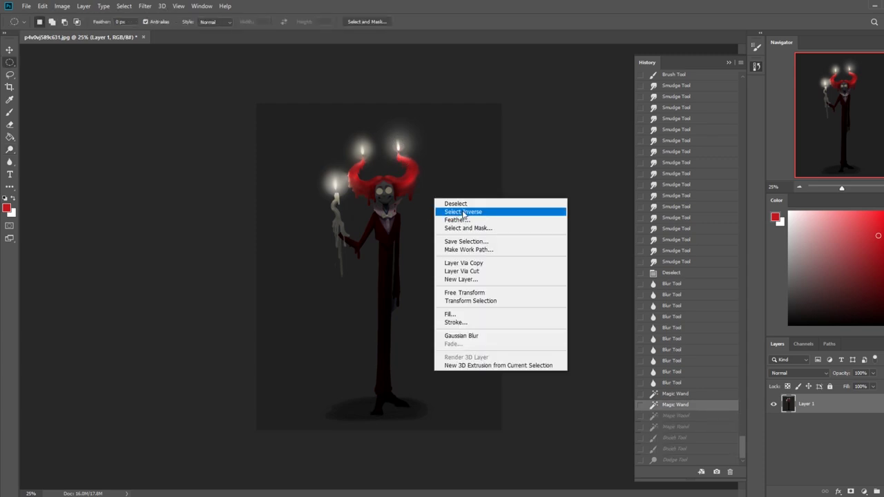
{"action": "left_click", "coordinate": [463, 213]}
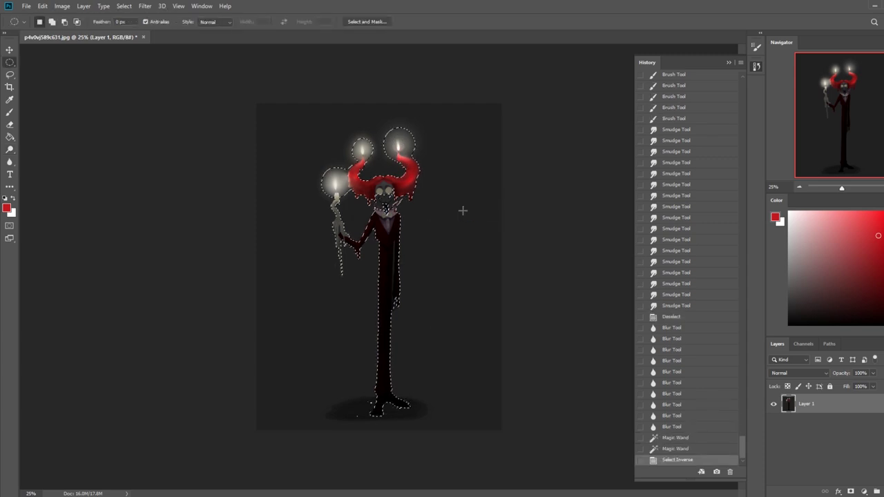
Try brightening the left horn's highlights with a 125 px Dodge brush at 36% exposure, and undo the strokes
{"action": "left_click", "coordinate": [9, 151]}
{"action": "left_click_drag", "start_coordinate": [367, 196], "coordinate": [369, 184]}
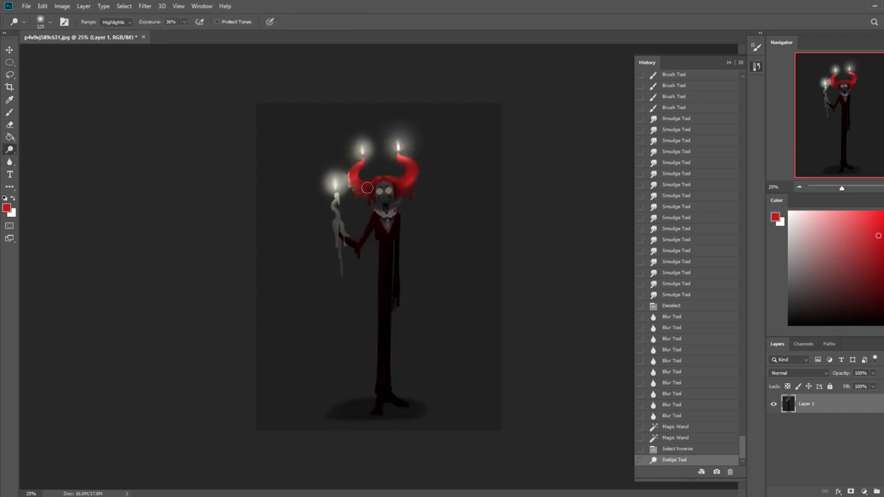
{"action": "left_click", "coordinate": [344, 168]}
{"action": "key", "text": "ctrl+alt+z"}
{"action": "key", "text": "ctrl+alt+z"}
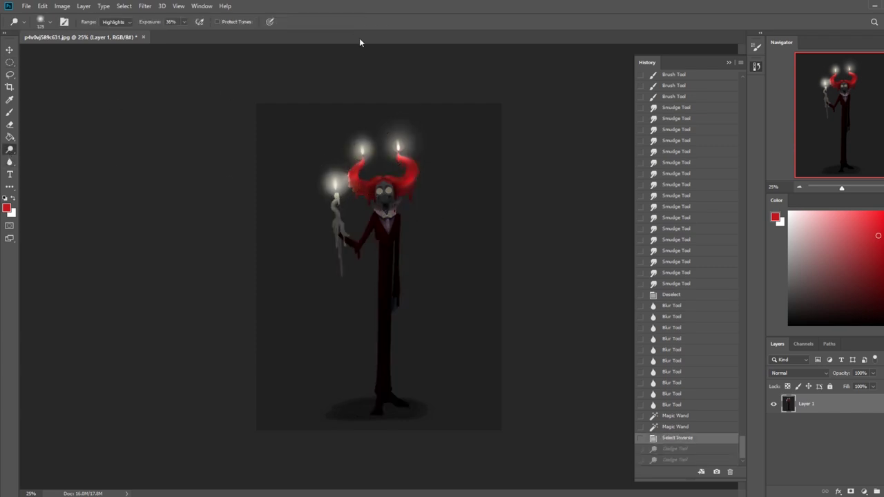
Dodge the highlights of both horns with a 125 px brush at 36% exposure, and undo the last stroke on the right horn
{"action": "mouse_move", "coordinate": [364, 196]}
{"action": "left_mouse_down"}
{"action": "mouse_move", "coordinate": [351, 165]}
{"action": "mouse_move", "coordinate": [364, 165]}
{"action": "left_mouse_up"}
{"action": "key", "text": "bracketleft"}
{"action": "key", "text": "bracketleft"}
{"action": "left_click", "coordinate": [352, 183]}
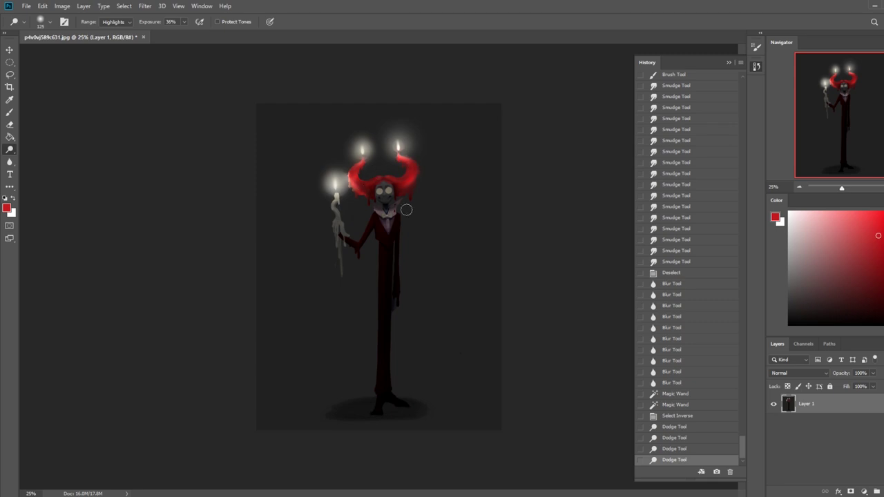
{"action": "left_click", "coordinate": [418, 173]}
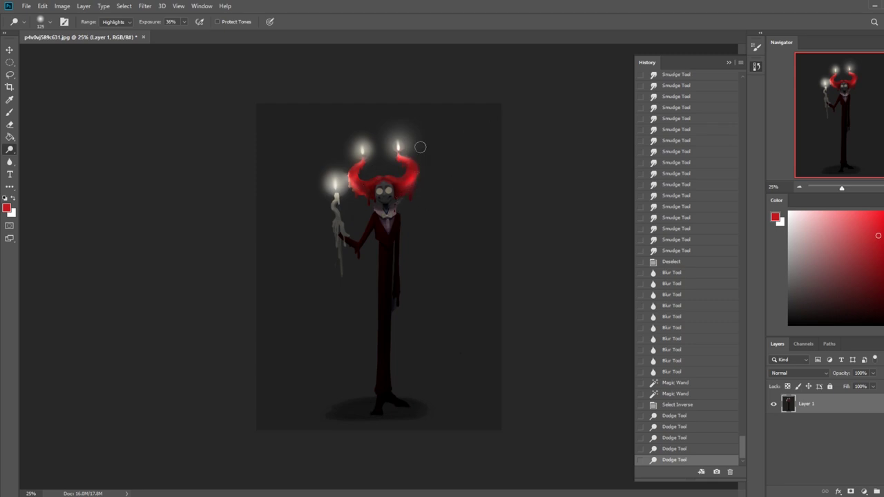
{"action": "key", "text": "ctrl+z"}
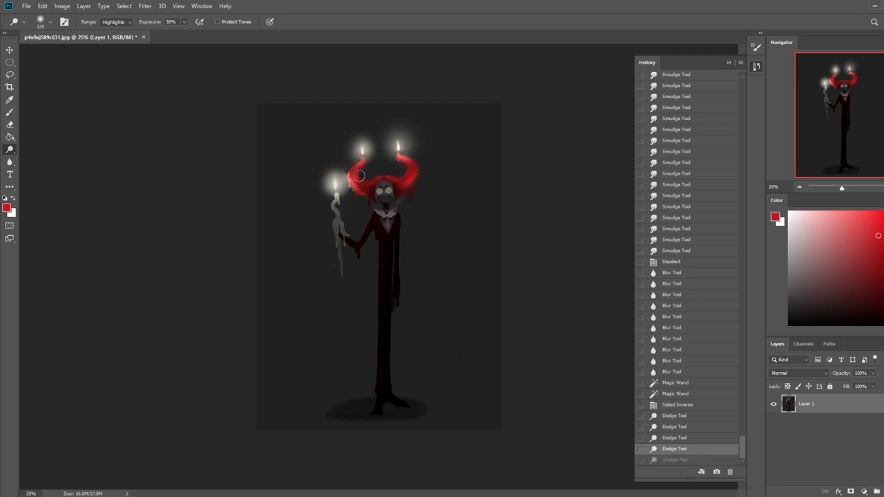
{"action": "key", "text": "ctrl+z"}
{"action": "key", "text": "ctrl+z"}
Brighten finer highlights on both horns with a 50 px Dodge brush at 36% exposure, comparing the last two strokes through undo and redo
{"action": "left_click", "coordinate": [350, 174]}
{"action": "left_click", "coordinate": [353, 170]}
{"action": "left_click", "coordinate": [399, 171]}
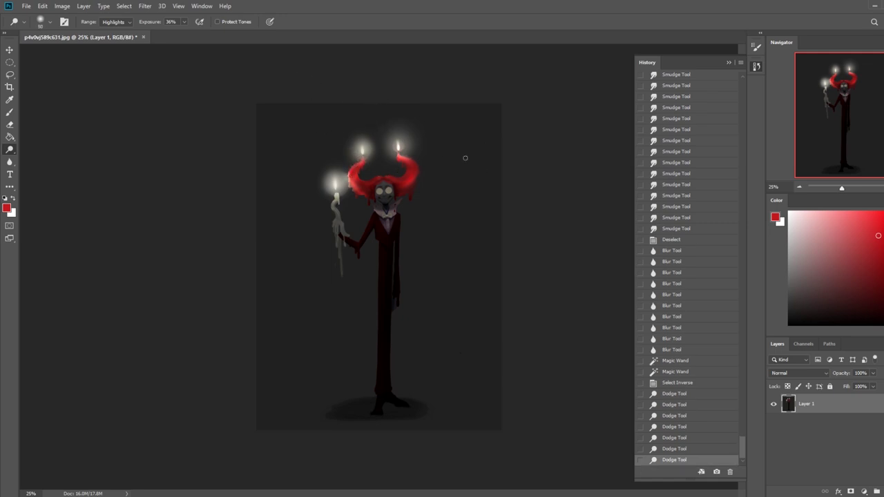
{"action": "key", "text": "ctrl+z"}
{"action": "key", "text": "ctrl+z"}
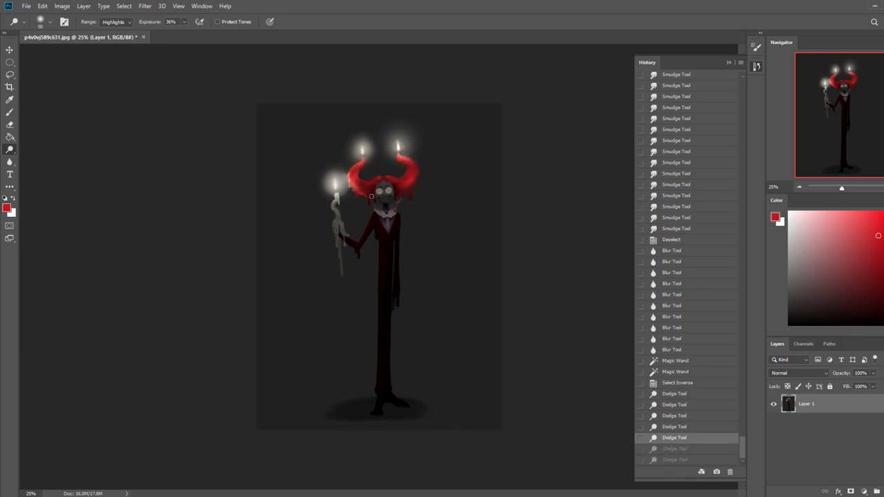
{"action": "key", "text": "ctrl+shift+z"}
{"action": "key", "text": "ctrl+shift+z"}
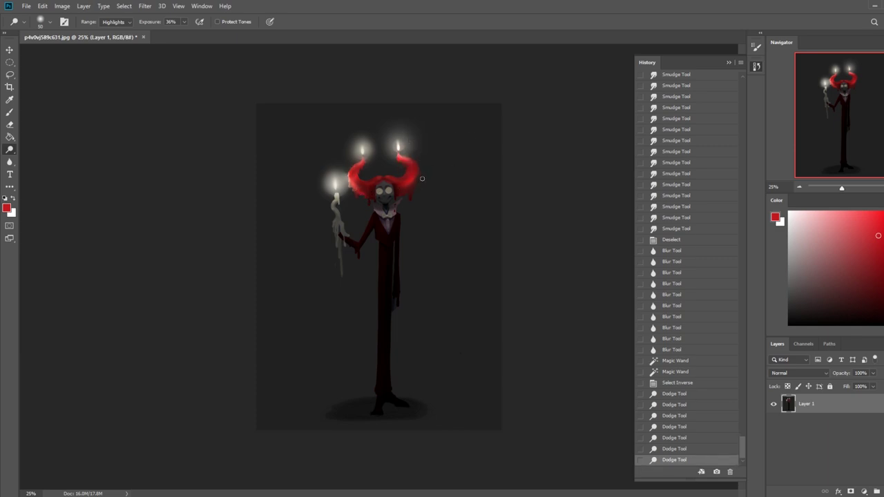
Dodge the drips beneath the right horn and its lower curve at 50 px, comparing strokes through undo and redo
{"action": "left_click", "coordinate": [406, 194]}
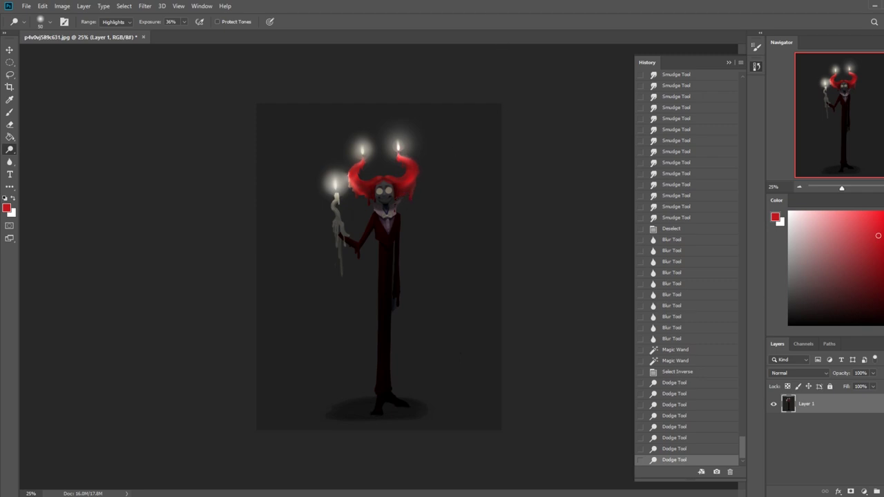
{"action": "key", "text": "ctrl+z"}
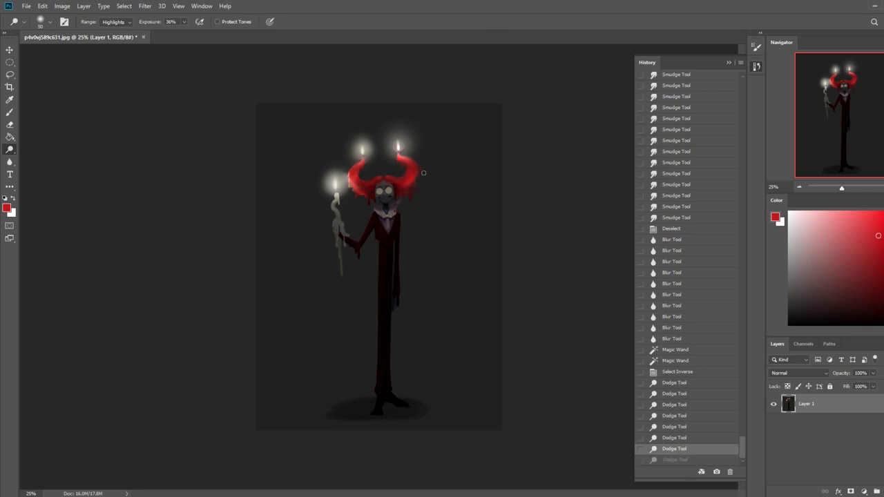
{"action": "key", "text": "ctrl+shift+z"}
{"action": "left_click", "coordinate": [401, 176]}
{"action": "key", "text": "ctrl+z"}
{"action": "key", "text": "ctrl+shift+z"}
{"action": "key", "text": "ctrl+z"}
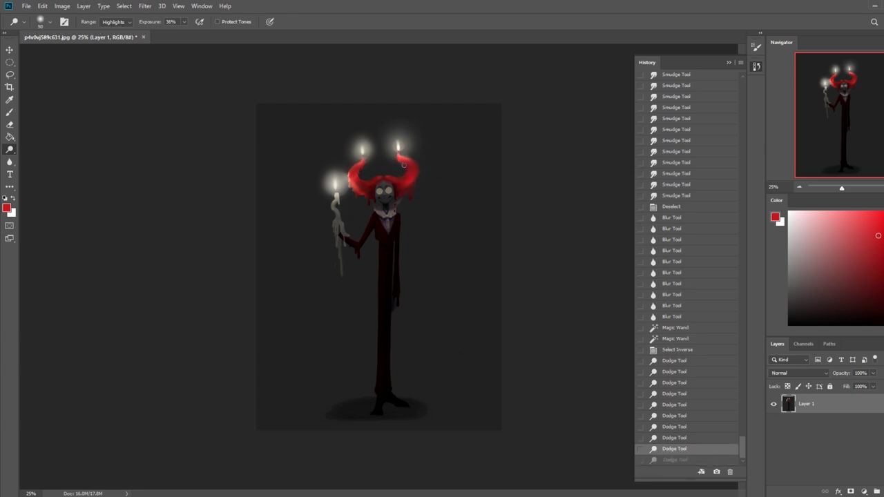
{"action": "key", "text": "ctrl+shift+z"}
{"action": "key", "text": "ctrl+z"}
Build up the highlight on the right horn's inner curve with repeated 50 px Dodge strokes at 36% exposure
{"action": "left_click", "coordinate": [405, 168]}
{"action": "left_click", "coordinate": [406, 168]}
{"action": "left_click", "coordinate": [405, 167]}
{"action": "left_click", "coordinate": [405, 167]}
{"action": "left_click", "coordinate": [405, 167]}
{"action": "left_click", "coordinate": [405, 167]}
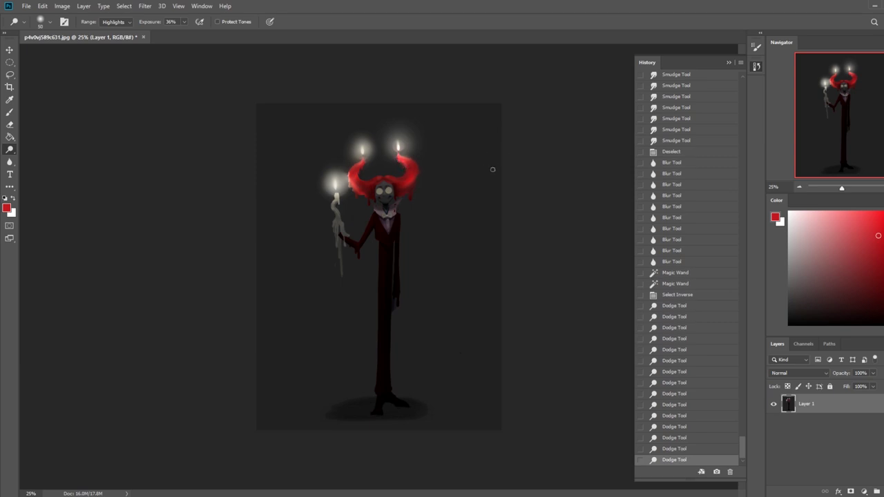
Sample a dark red from the right horn and shade the horns with a 150 px brush at 61% opacity, undoing unwanted strokes
{"action": "key", "text": "ctrl+plus"}
{"action": "key", "text": "b"}
{"action": "left_click", "coordinate": [420, 127], "text": "alt"}
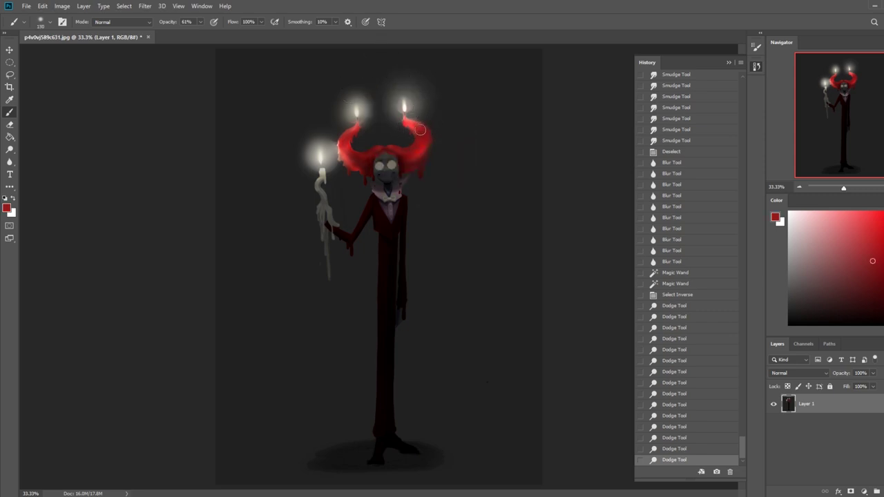
{"action": "left_click", "coordinate": [408, 123]}
{"action": "key", "text": "ctrl+z"}
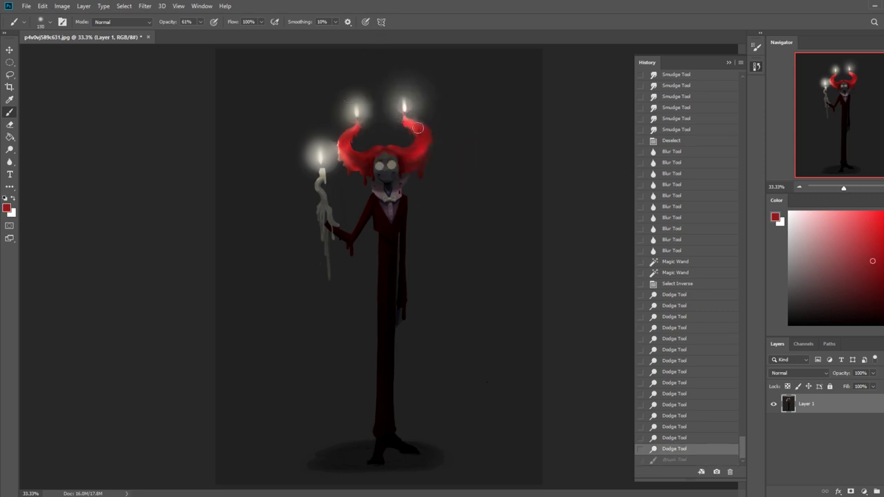
{"action": "key", "text": "ctrl+z"}
{"action": "key", "text": "ctrl+z"}
{"action": "key", "text": "ctrl+z"}
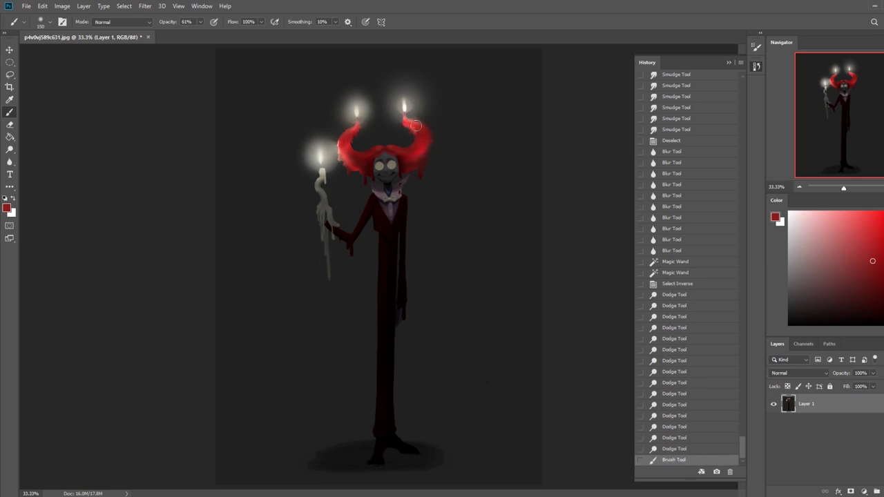
{"action": "left_click", "coordinate": [405, 103]}
{"action": "left_click", "coordinate": [356, 110]}
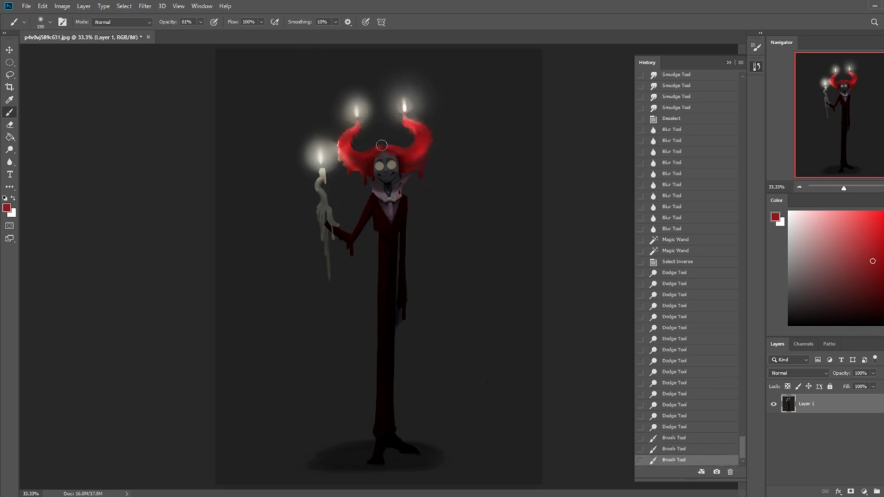
Lasso a small patch at the base of the left horn and hide the selection edges
{"action": "key", "text": "l"}
{"action": "left_click_drag", "start_coordinate": [347, 156], "coordinate": [362, 152]}
{"action": "left_click_drag", "start_coordinate": [523, 122], "coordinate": [491, 129]}
{"action": "left_click", "coordinate": [351, 157]}
{"action": "left_click_drag", "start_coordinate": [364, 170], "coordinate": [351, 158]}
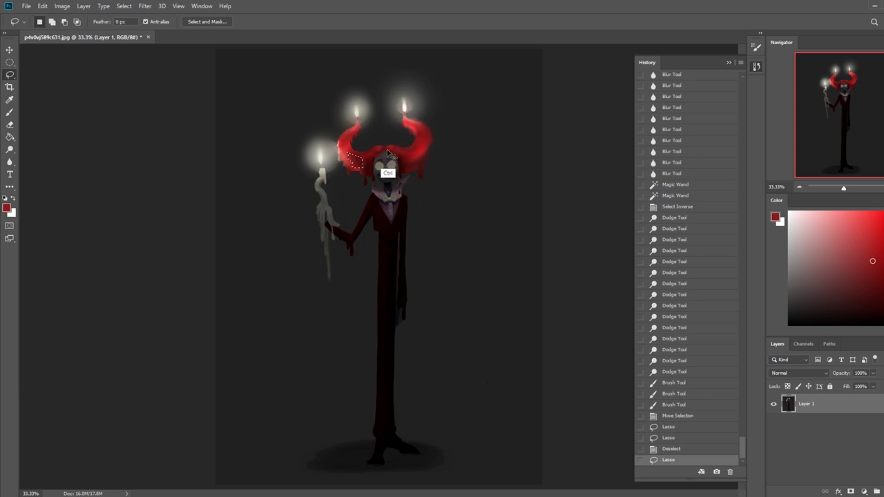
{"action": "key", "text": "ctrl+h"}
Shade the lassoed patch with a darker red using a 400 px brush at 61% opacity, and undo the last stroke
{"action": "key", "text": "b"}
{"action": "key", "text": "bracketright"}
{"action": "key", "text": "bracketright"}
{"action": "key", "text": "bracketright"}
{"action": "key", "text": "bracketright"}
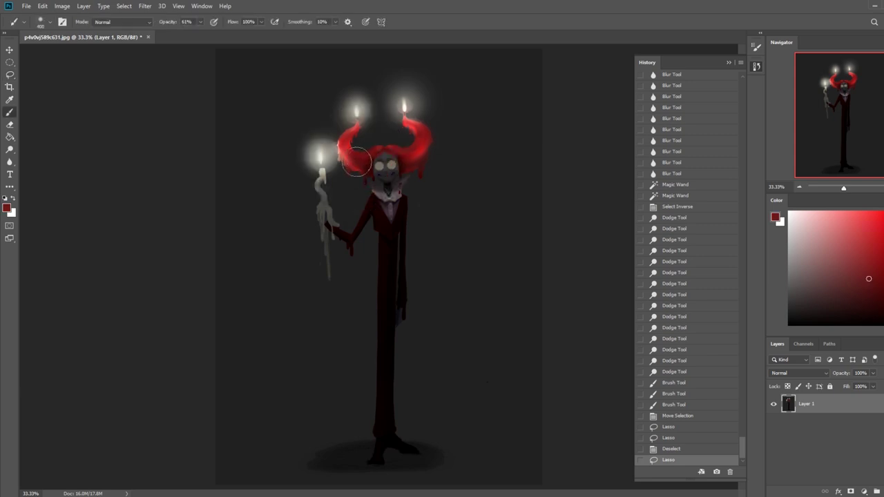
{"action": "mouse_move", "coordinate": [353, 159]}
{"action": "left_mouse_down"}
{"action": "mouse_move", "coordinate": [359, 166]}
{"action": "mouse_move", "coordinate": [352, 159]}
{"action": "left_mouse_up"}
{"action": "left_click_drag", "start_coordinate": [351, 158], "coordinate": [356, 164]}
{"action": "left_click_drag", "start_coordinate": [353, 161], "coordinate": [358, 157]}
{"action": "left_click_drag", "start_coordinate": [354, 159], "coordinate": [356, 166]}
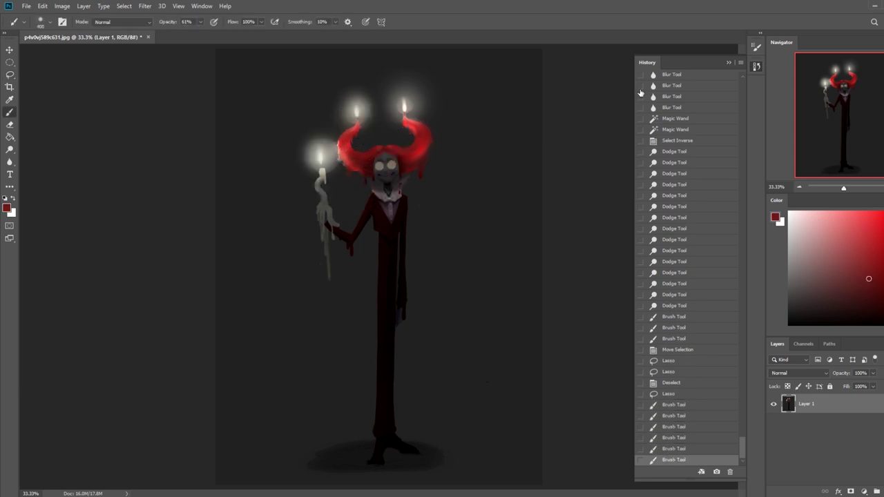
{"action": "key", "text": "ctrl+z"}
{"action": "key", "text": "ctrl+z"}
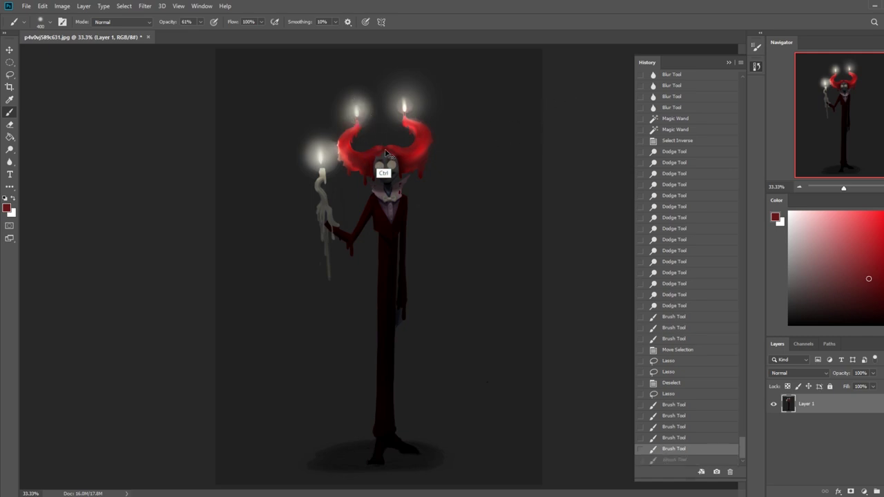
Clear the selection and smudge the lower left horn with a 15 px Smudge tool at 15% strength
{"action": "key", "text": "m"}
{"action": "right_click", "coordinate": [360, 162]}
{"action": "left_click", "coordinate": [380, 167]}
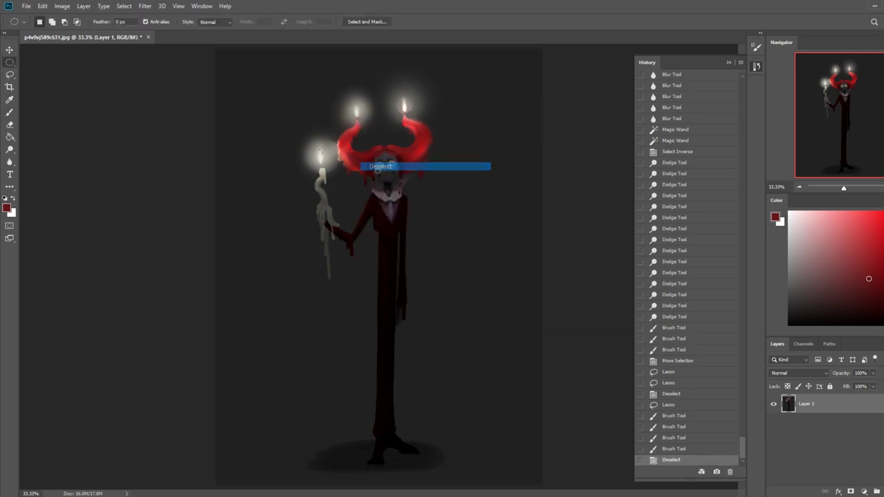
{"action": "left_click", "coordinate": [10, 149]}
{"action": "left_click", "coordinate": [10, 162]}
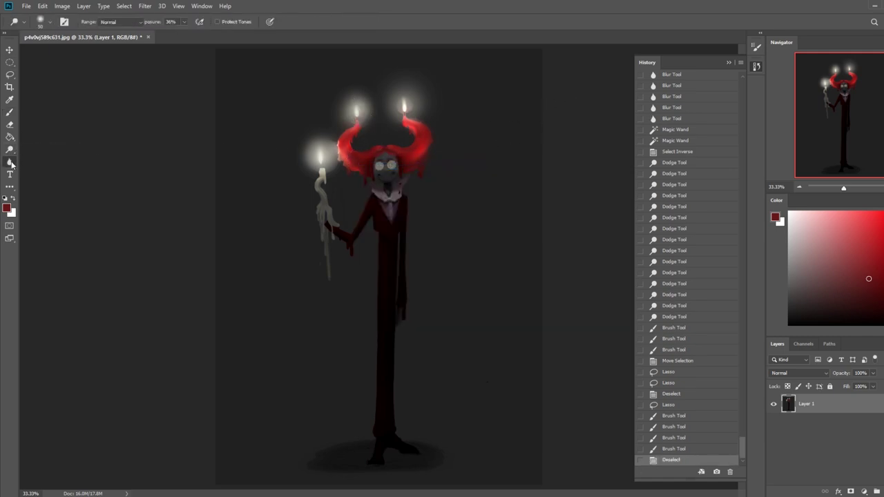
{"action": "left_click", "coordinate": [48, 180]}
{"action": "left_click", "coordinate": [219, 49]}
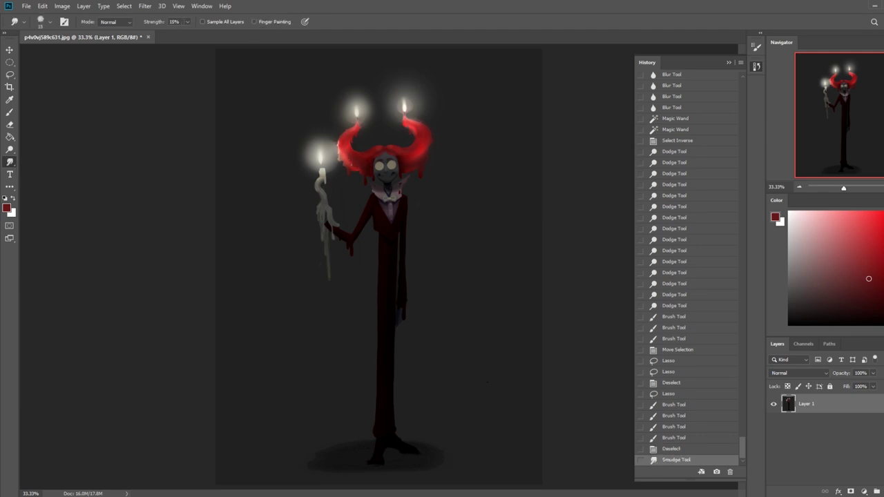
{"action": "left_click_drag", "start_coordinate": [355, 165], "coordinate": [368, 160]}
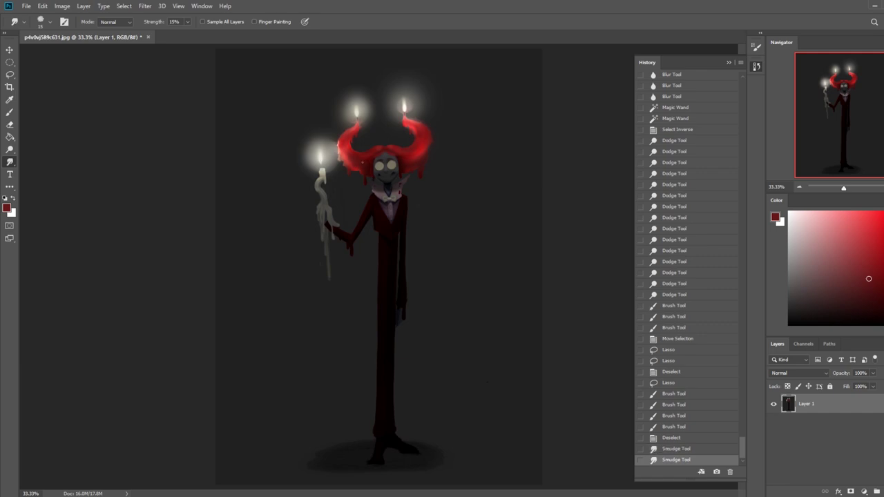
Sample a brighter red from the right horn and repaint the left horn's base with a 175 px brush at 61% opacity, undoing unwanted strokes
{"action": "key", "text": "b"}
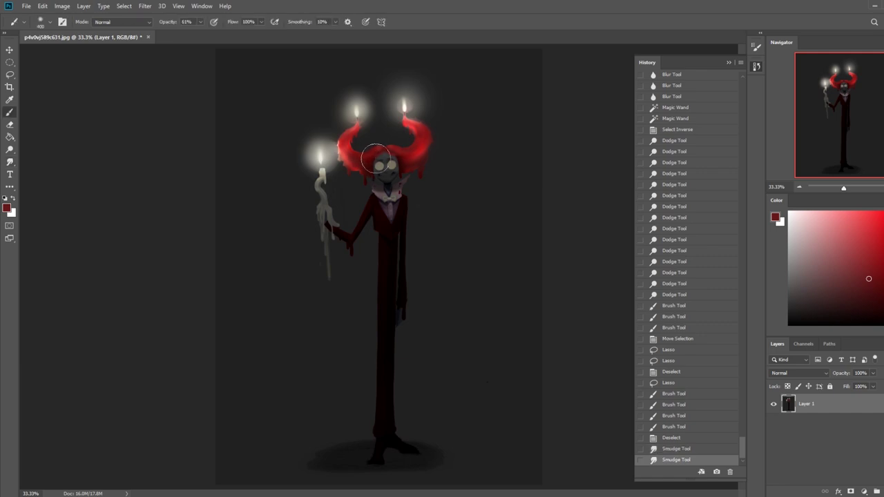
{"action": "left_click", "coordinate": [421, 152], "text": "alt"}
{"action": "key", "text": "bracketleft"}
{"action": "key", "text": "bracketleft"}
{"action": "key", "text": "bracketleft"}
{"action": "key", "text": "bracketleft"}
{"action": "left_click_drag", "start_coordinate": [368, 164], "coordinate": [350, 141]}
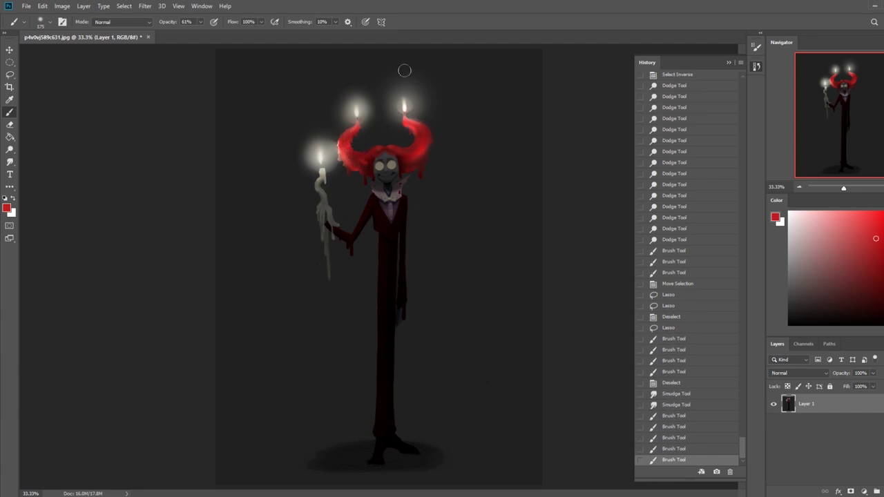
{"action": "key", "text": "ctrl+minus"}
{"action": "key", "text": "ctrl+minus"}
{"action": "left_click_drag", "start_coordinate": [372, 216], "coordinate": [374, 210]}
{"action": "key", "text": "ctrl+z"}
{"action": "key", "text": "ctrl+z"}
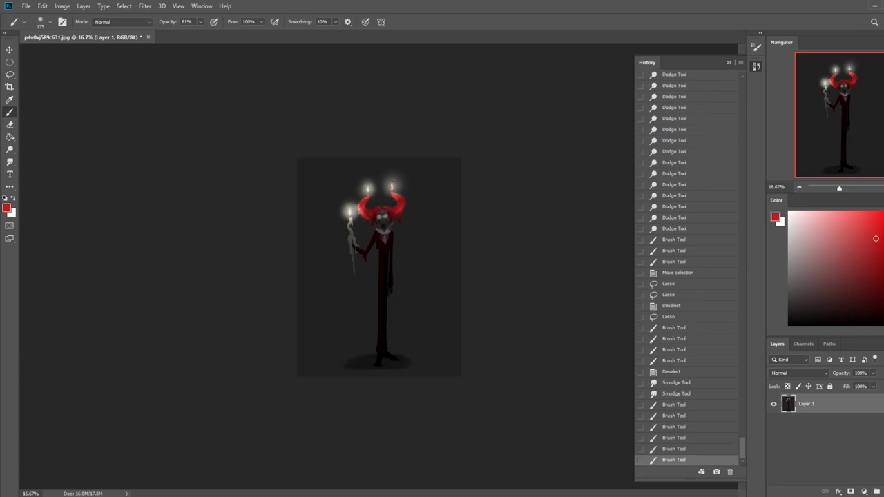
Blend the reds at the base of both horns and along the right horn with a 30 px Smudge tool at 15% strength
{"action": "key", "text": "z"}
{"action": "left_click", "coordinate": [9, 162]}
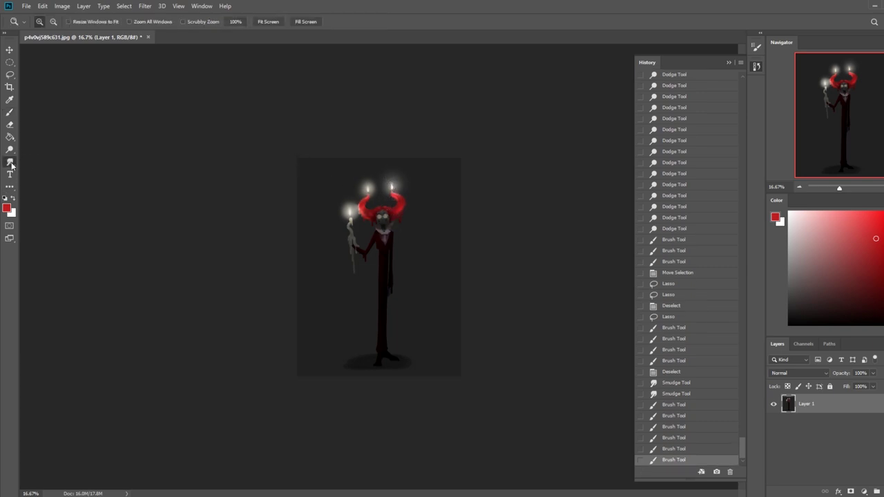
{"action": "left_click_drag", "start_coordinate": [370, 214], "coordinate": [374, 213]}
{"action": "left_click_drag", "start_coordinate": [372, 216], "coordinate": [374, 216]}
{"action": "left_click_drag", "start_coordinate": [372, 217], "coordinate": [374, 215]}
{"action": "left_click_drag", "start_coordinate": [372, 218], "coordinate": [374, 216]}
{"action": "left_click_drag", "start_coordinate": [371, 217], "coordinate": [374, 216]}
{"action": "left_click_drag", "start_coordinate": [371, 218], "coordinate": [397, 216]}
{"action": "left_click_drag", "start_coordinate": [394, 219], "coordinate": [397, 215]}
{"action": "left_click_drag", "start_coordinate": [394, 217], "coordinate": [399, 213]}
{"action": "left_click_drag", "start_coordinate": [398, 212], "coordinate": [400, 209]}
{"action": "left_click_drag", "start_coordinate": [400, 207], "coordinate": [402, 204]}
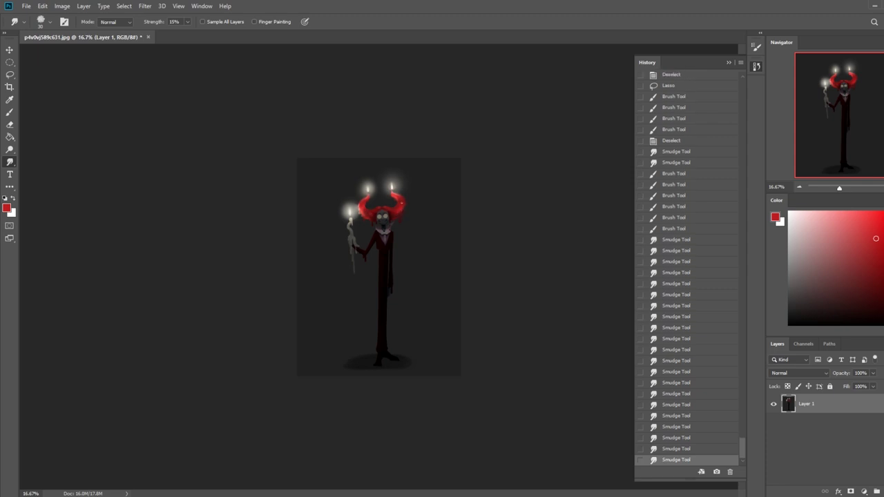
Lasso the background beneath the right horn's tip, tracing around the wax drips and the inner curve
{"action": "key", "text": "ctrl+plus"}
{"action": "key", "text": "ctrl+plus"}
{"action": "key", "text": "ctrl+plus"}
{"action": "key", "text": "ctrl+plus"}
{"action": "mouse_move", "coordinate": [474, 150]}
{"action": "left_mouse_down"}
{"action": "mouse_move", "coordinate": [442, 210]}
{"action": "mouse_move", "coordinate": [448, 233]}
{"action": "left_mouse_up"}
{"action": "key", "text": "z"}
{"action": "left_click_drag", "start_coordinate": [384, 148], "coordinate": [487, 207]}
{"action": "key", "text": "l"}
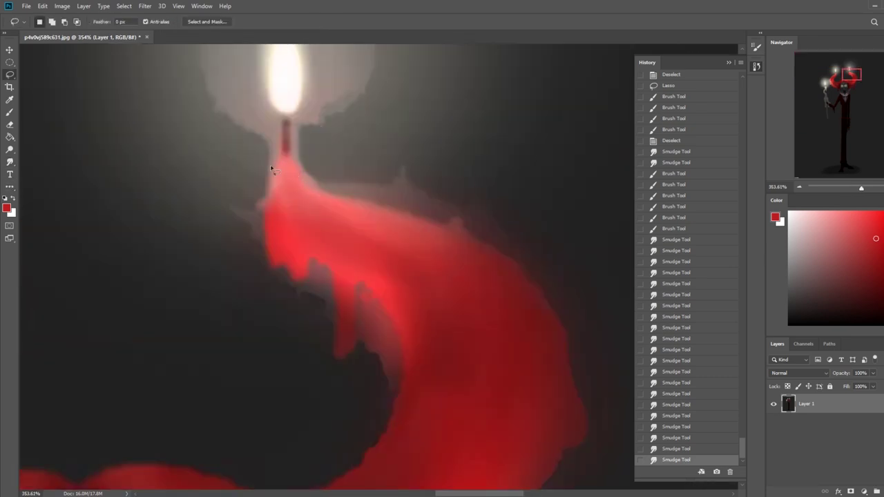
{"action": "mouse_move", "coordinate": [264, 220]}
{"action": "left_mouse_down"}
{"action": "mouse_move", "coordinate": [267, 264]}
{"action": "mouse_move", "coordinate": [293, 276]}
{"action": "left_mouse_up"}
{"action": "mouse_move", "coordinate": [334, 296]}
{"action": "left_mouse_down"}
{"action": "mouse_move", "coordinate": [331, 351]}
{"action": "mouse_move", "coordinate": [345, 361]}
{"action": "mouse_move", "coordinate": [360, 288]}
{"action": "mouse_move", "coordinate": [387, 324]}
{"action": "left_mouse_up"}
{"action": "mouse_move", "coordinate": [402, 358]}
{"action": "left_mouse_down"}
{"action": "mouse_move", "coordinate": [395, 403]}
{"action": "mouse_move", "coordinate": [353, 413]}
{"action": "mouse_move", "coordinate": [304, 393]}
{"action": "mouse_move", "coordinate": [223, 290]}
{"action": "mouse_move", "coordinate": [221, 223]}
{"action": "mouse_move", "coordinate": [237, 166]}
{"action": "mouse_move", "coordinate": [266, 146]}
{"action": "left_mouse_up"}
Paint the area around the right horn's drips with sampled background tones, using a 175 px brush at 61% opacity
{"action": "key", "text": "b"}
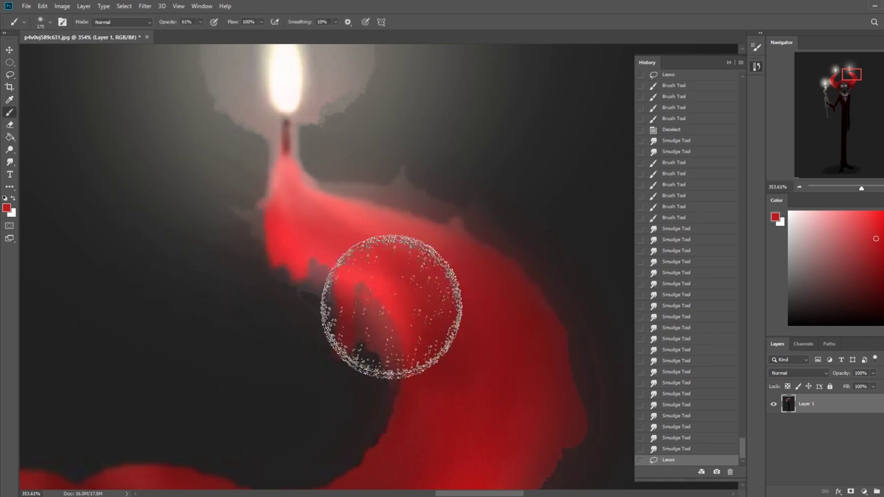
{"action": "left_click", "coordinate": [299, 365], "text": "alt"}
{"action": "left_click_drag", "start_coordinate": [459, 362], "coordinate": [469, 366]}
{"action": "left_click_drag", "start_coordinate": [321, 309], "coordinate": [442, 362]}
{"action": "left_click_drag", "start_coordinate": [261, 295], "coordinate": [518, 397]}
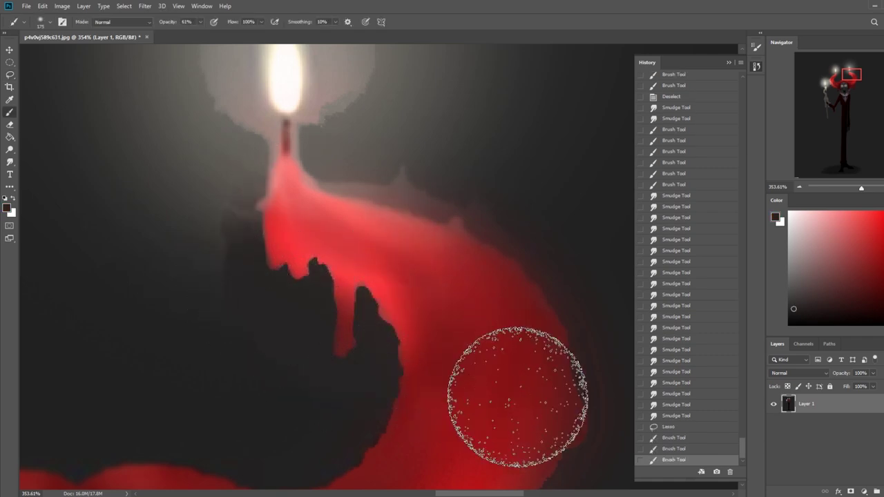
{"action": "key", "text": "ctrl+0"}
{"action": "mouse_move", "coordinate": [405, 125]}
{"action": "left_mouse_down"}
{"action": "mouse_move", "coordinate": [413, 130]}
{"action": "mouse_move", "coordinate": [413, 116]}
{"action": "left_mouse_up"}
{"action": "key", "text": "ctrl+z"}
{"action": "left_click", "coordinate": [397, 116], "text": "alt"}
{"action": "left_click", "coordinate": [394, 117]}
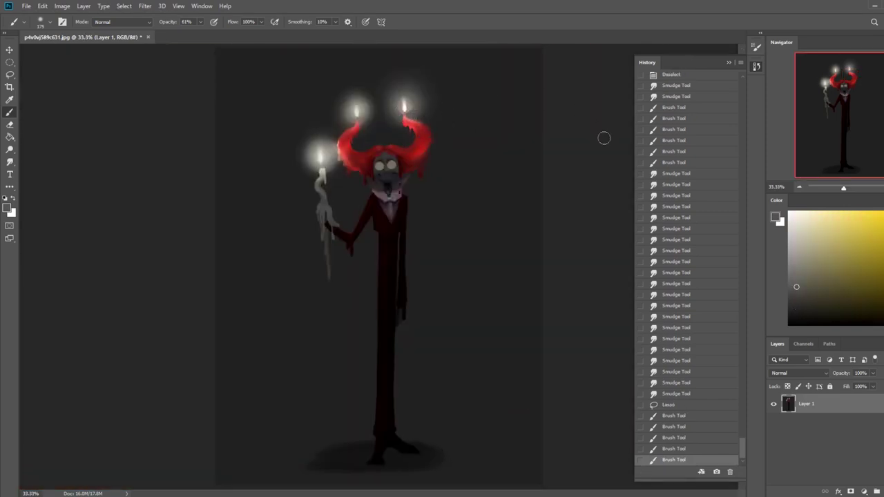
Lasso a crescent along the right horn's inner curve and paint it with the sampled dark background color to clean the edge
{"action": "key", "text": "z"}
{"action": "left_click_drag", "start_coordinate": [310, 106], "coordinate": [477, 181]}
{"action": "key", "text": "l"}
{"action": "left_click", "coordinate": [462, 215]}
{"action": "mouse_move", "coordinate": [475, 226]}
{"action": "left_mouse_down"}
{"action": "mouse_move", "coordinate": [449, 279]}
{"action": "mouse_move", "coordinate": [435, 267]}
{"action": "mouse_move", "coordinate": [455, 234]}
{"action": "mouse_move", "coordinate": [458, 211]}
{"action": "left_mouse_up"}
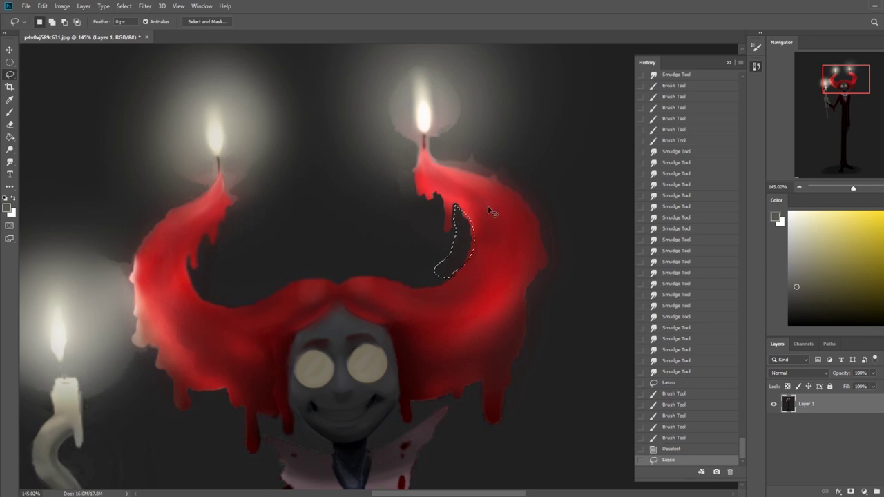
{"action": "key", "text": "b"}
{"action": "left_click", "coordinate": [453, 260], "text": "alt"}
{"action": "mouse_move", "coordinate": [471, 244]}
{"action": "left_mouse_down"}
{"action": "mouse_move", "coordinate": [464, 230]}
{"action": "mouse_move", "coordinate": [468, 241]}
{"action": "left_mouse_up"}
{"action": "mouse_move", "coordinate": [468, 243]}
{"action": "left_mouse_down"}
{"action": "mouse_move", "coordinate": [460, 260]}
{"action": "mouse_move", "coordinate": [446, 263]}
{"action": "left_mouse_up"}
{"action": "left_click_drag", "start_coordinate": [449, 256], "coordinate": [462, 221]}
Lasso the background along the right horn's upper outer edge and paint away the red haze with sampled background tones
{"action": "key", "text": "l"}
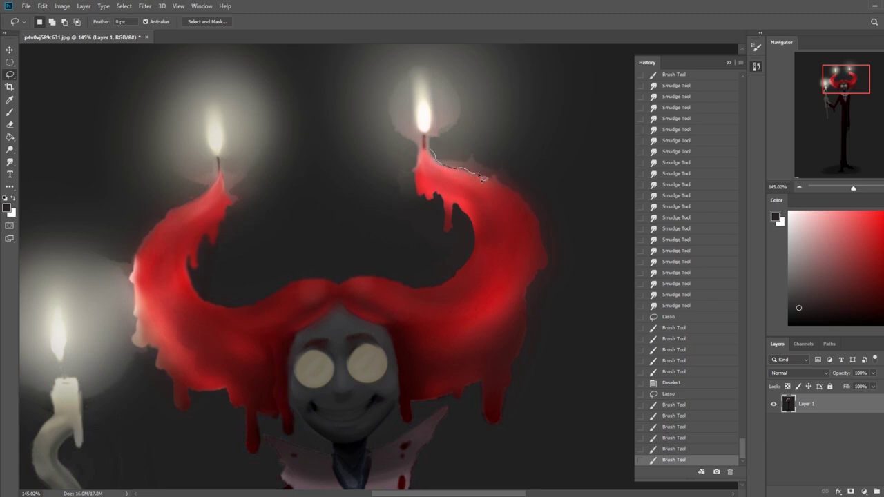
{"action": "mouse_move", "coordinate": [530, 207]}
{"action": "left_mouse_down"}
{"action": "mouse_move", "coordinate": [547, 170]}
{"action": "mouse_move", "coordinate": [475, 134]}
{"action": "left_mouse_up"}
{"action": "key", "text": "b"}
{"action": "left_click", "coordinate": [541, 180], "text": "alt"}
{"action": "left_click_drag", "start_coordinate": [482, 199], "coordinate": [556, 185]}
{"action": "left_click_drag", "start_coordinate": [566, 177], "coordinate": [524, 164]}
{"action": "left_click", "coordinate": [512, 153], "text": "alt"}
{"action": "left_click_drag", "start_coordinate": [458, 170], "coordinate": [495, 173]}
{"action": "mouse_move", "coordinate": [503, 168]}
{"action": "left_mouse_down"}
{"action": "mouse_move", "coordinate": [448, 138]}
{"action": "mouse_move", "coordinate": [449, 113]}
{"action": "left_mouse_up"}
Even out the glow beside the right horn's flame with sampled grey tones, and clear the selection
{"action": "left_click", "coordinate": [482, 141], "text": "alt"}
{"action": "left_click", "coordinate": [466, 125], "text": "alt"}
{"action": "left_click_drag", "start_coordinate": [445, 119], "coordinate": [432, 122]}
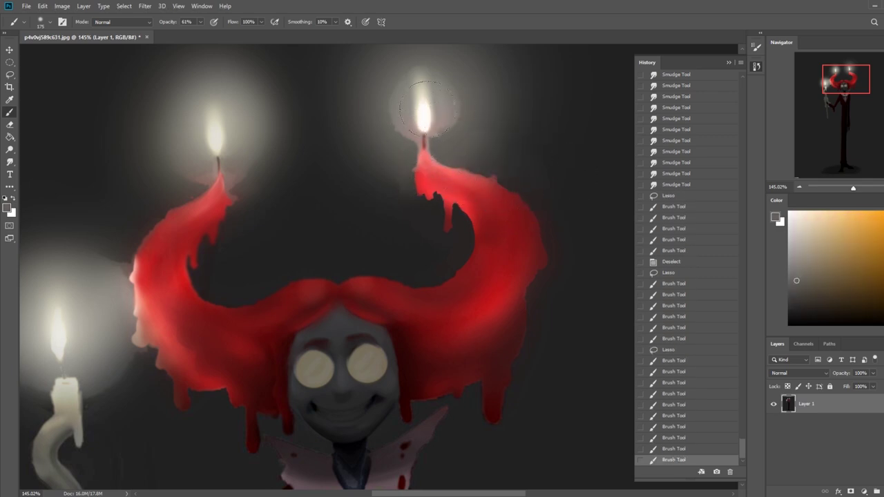
{"action": "left_click", "coordinate": [491, 122], "text": "alt"}
{"action": "left_click_drag", "start_coordinate": [489, 126], "coordinate": [472, 130]}
{"action": "left_click", "coordinate": [485, 122], "text": "alt"}
{"action": "key", "text": "ctrl+0"}
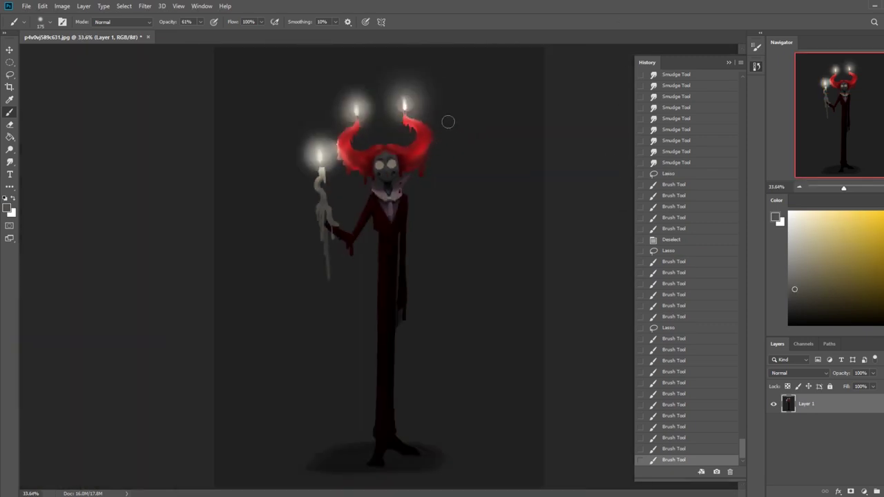
{"action": "key", "text": "m"}
{"action": "right_click", "coordinate": [419, 150]}
{"action": "left_click", "coordinate": [442, 154]}
Retouch the glow around the right horn's flame with the Burn, Blur and Sponge tools
{"action": "right_click", "coordinate": [9, 155]}
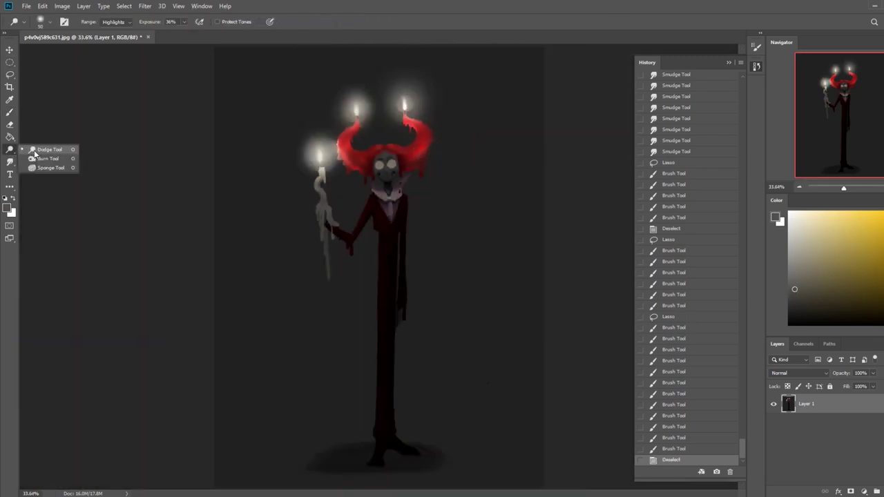
{"action": "left_click", "coordinate": [44, 153]}
{"action": "right_click", "coordinate": [11, 161]}
{"action": "left_click", "coordinate": [42, 164]}
{"action": "mouse_move", "coordinate": [407, 112]}
{"action": "left_mouse_down"}
{"action": "mouse_move", "coordinate": [367, 143]}
{"action": "mouse_move", "coordinate": [414, 132]}
{"action": "mouse_move", "coordinate": [427, 104]}
{"action": "left_mouse_up"}
{"action": "left_click", "coordinate": [9, 149]}
{"action": "right_click", "coordinate": [9, 149]}
{"action": "left_click", "coordinate": [50, 167]}
{"action": "left_click", "coordinate": [55, 160]}
{"action": "right_click", "coordinate": [11, 151]}
{"action": "left_click", "coordinate": [45, 150]}
{"action": "left_click", "coordinate": [10, 164]}
{"action": "left_click", "coordinate": [9, 161]}
{"action": "right_click", "coordinate": [9, 162]}
{"action": "left_click", "coordinate": [47, 171]}
{"action": "left_click", "coordinate": [46, 170]}
Smudge the glow around both horn flames with a 30 px Smudge tool at 15% strength, undoing one stroke
{"action": "right_click", "coordinate": [9, 162]}
{"action": "left_click", "coordinate": [40, 163]}
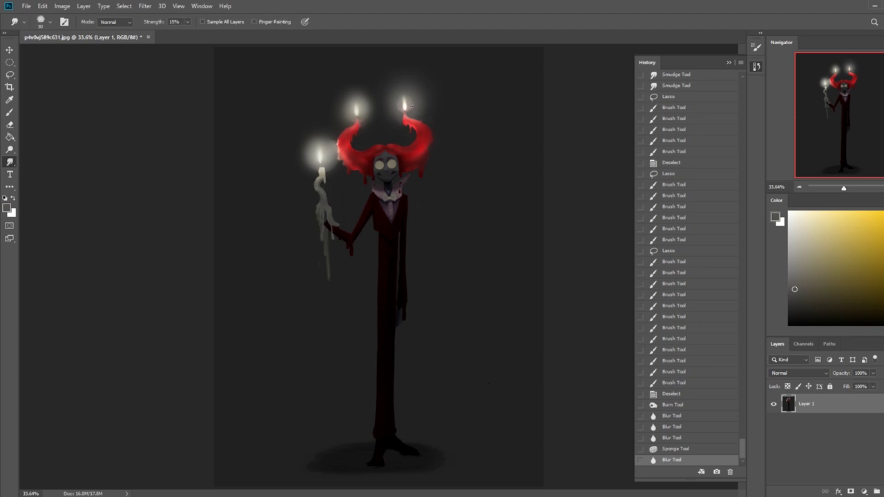
{"action": "mouse_move", "coordinate": [410, 109]}
{"action": "left_mouse_down"}
{"action": "mouse_move", "coordinate": [425, 83]}
{"action": "mouse_move", "coordinate": [413, 104]}
{"action": "mouse_move", "coordinate": [400, 95]}
{"action": "left_mouse_up"}
{"action": "key", "text": "ctrl+z"}
{"action": "left_click_drag", "start_coordinate": [405, 107], "coordinate": [406, 99]}
{"action": "mouse_move", "coordinate": [352, 122]}
{"action": "left_mouse_down"}
{"action": "mouse_move", "coordinate": [365, 122]}
{"action": "mouse_move", "coordinate": [346, 115]}
{"action": "left_mouse_up"}
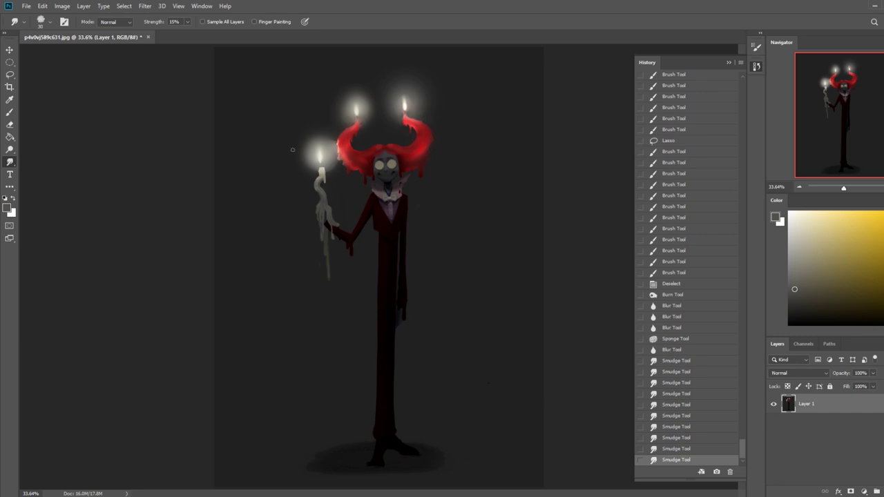
Lasso the staff's candle and glow, cover them with a sampled dark fill on a new layer, and clear the selection
{"action": "key", "text": "l"}
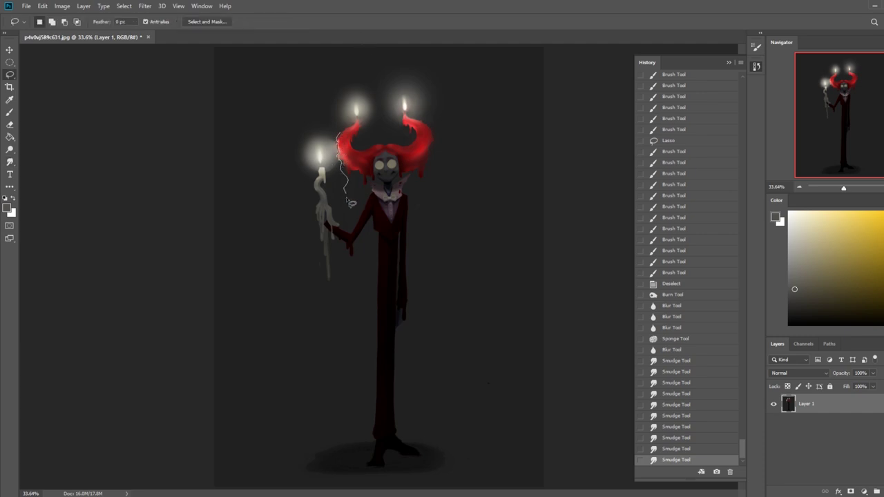
{"action": "mouse_move", "coordinate": [328, 225]}
{"action": "left_mouse_down"}
{"action": "mouse_move", "coordinate": [263, 150]}
{"action": "mouse_move", "coordinate": [310, 120]}
{"action": "mouse_move", "coordinate": [340, 131]}
{"action": "left_mouse_up"}
{"action": "key", "text": "h"}
{"action": "key", "text": "ctrl+shift+alt+n"}
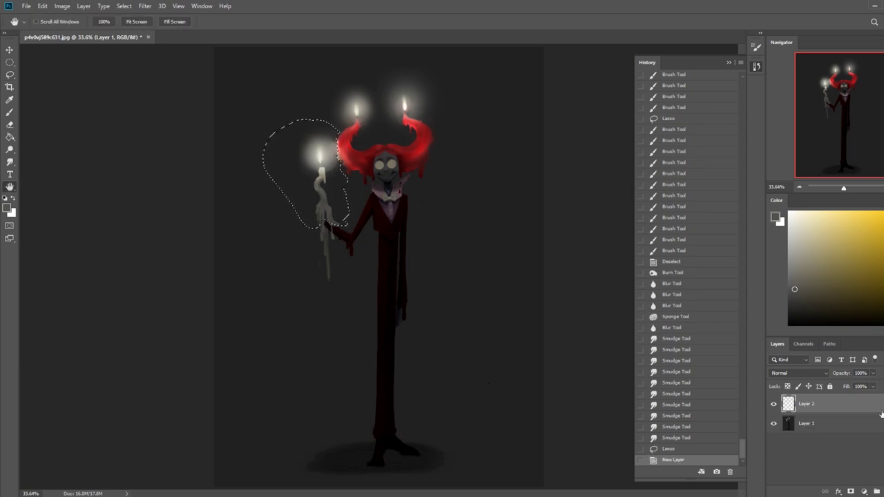
{"action": "key", "text": "g"}
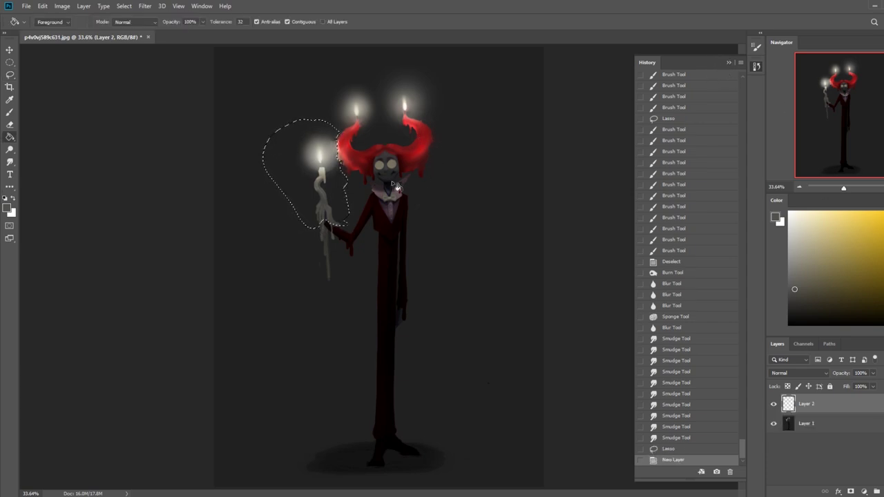
{"action": "left_click", "coordinate": [366, 215], "text": "alt"}
{"action": "left_click", "coordinate": [330, 193]}
{"action": "key", "text": "ctrl+h"}
{"action": "key", "text": "ctrl+minus"}
{"action": "key", "text": "ctrl+minus"}
{"action": "key", "text": "ctrl+h"}
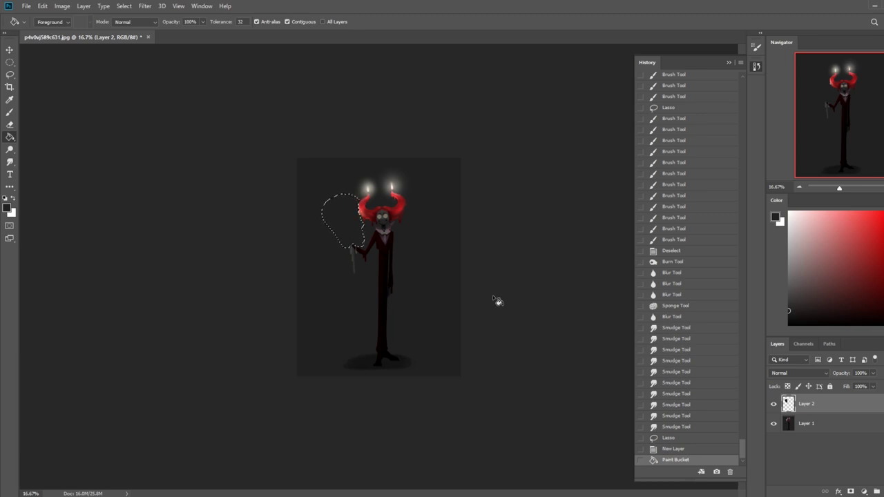
{"action": "key", "text": "l"}
{"action": "right_click", "coordinate": [372, 210]}
{"action": "left_click", "coordinate": [384, 215]}
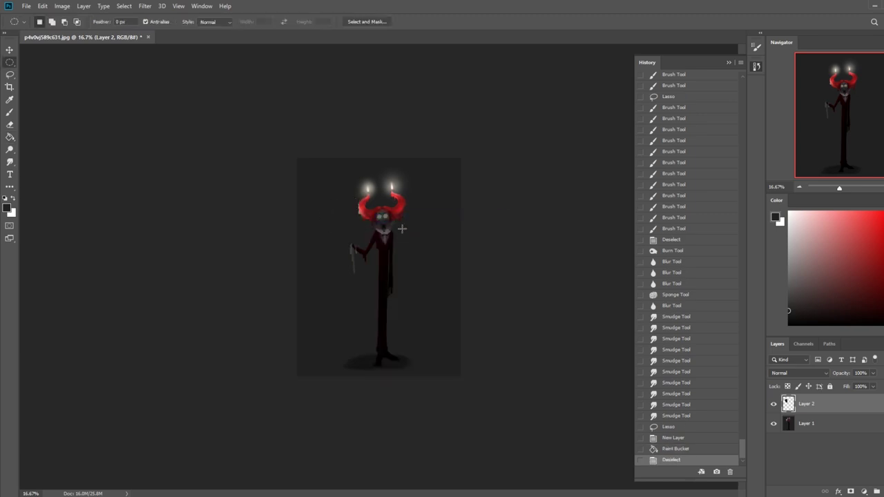
Toggle the dark cover layer to compare the figure with and without the staff's candle, leaving the layer hidden
{"action": "key", "text": "ctrl+plus"}
{"action": "key", "text": "ctrl+plus"}
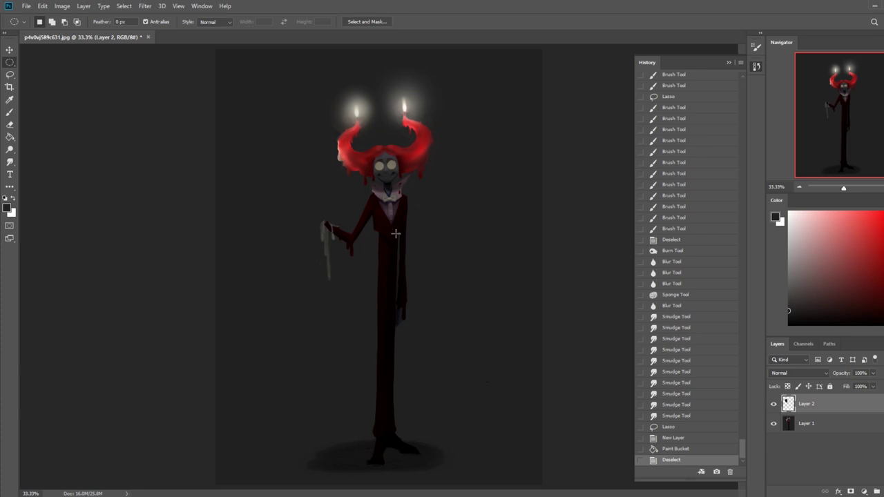
{"action": "left_click", "coordinate": [773, 405]}
{"action": "left_click", "coordinate": [773, 406]}
{"action": "left_click", "coordinate": [773, 406]}
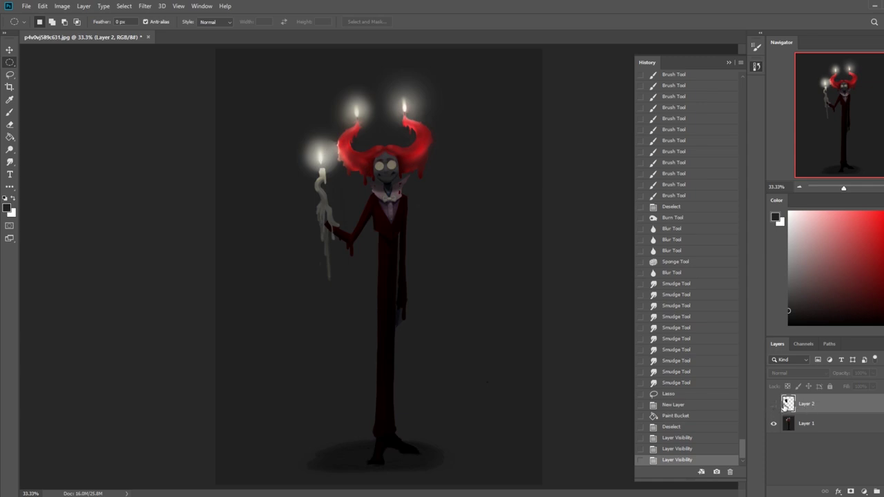
{"action": "left_click", "coordinate": [773, 405]}
{"action": "left_click", "coordinate": [773, 405]}
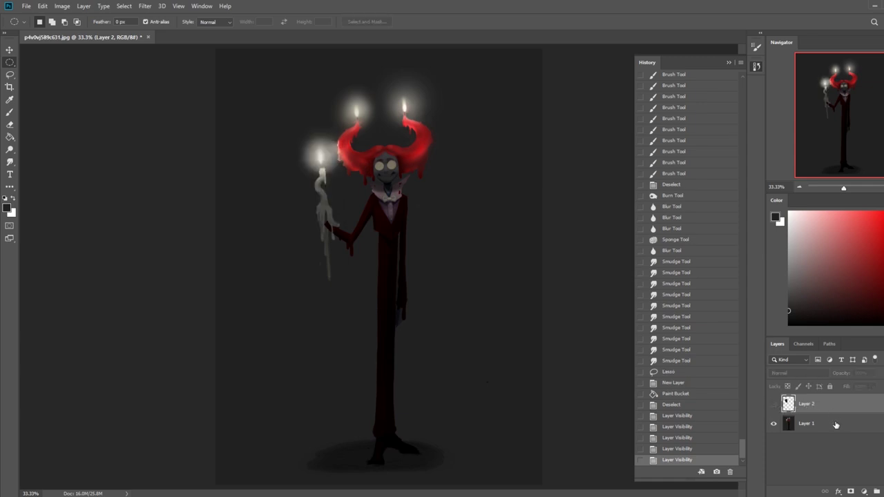
Lasso the staff's candle and glow on Layer 1, clear the area, and paste the candle in place as a separate layer
{"action": "left_click", "coordinate": [836, 424]}
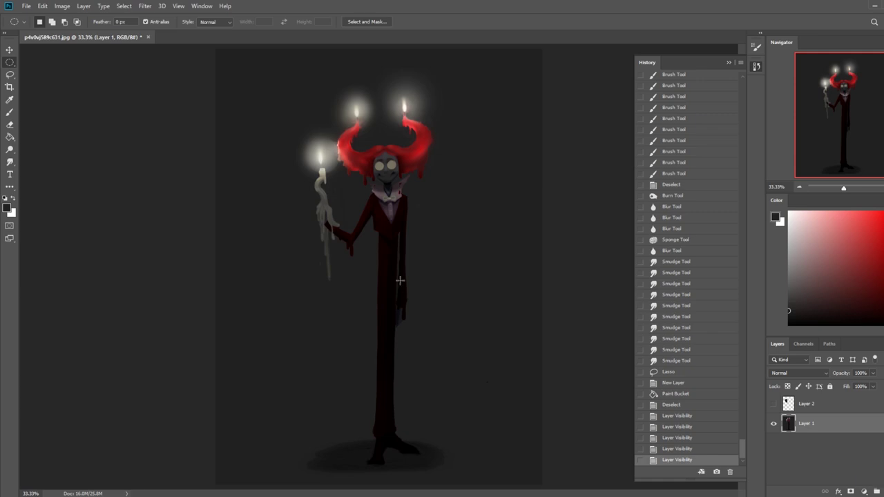
{"action": "key", "text": "l"}
{"action": "mouse_move", "coordinate": [321, 121]}
{"action": "left_mouse_down"}
{"action": "mouse_move", "coordinate": [282, 149]}
{"action": "mouse_move", "coordinate": [304, 216]}
{"action": "mouse_move", "coordinate": [326, 221]}
{"action": "mouse_move", "coordinate": [342, 176]}
{"action": "left_mouse_up"}
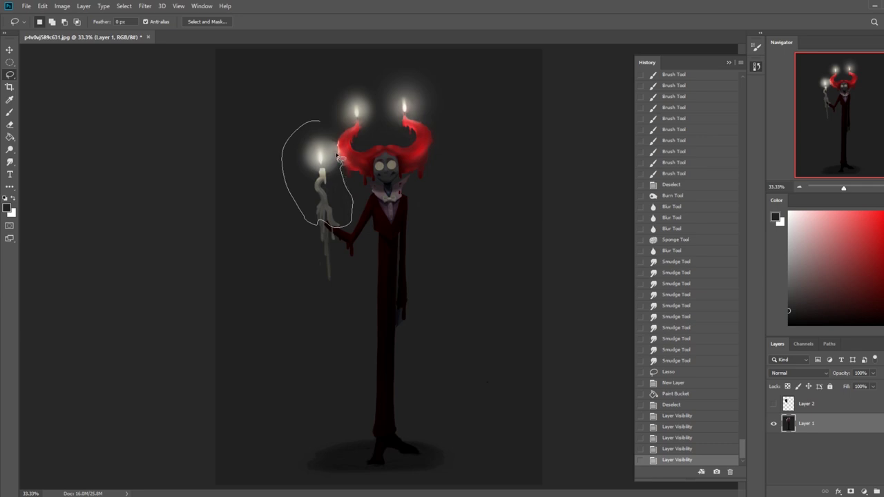
{"action": "left_click_drag", "start_coordinate": [339, 147], "coordinate": [341, 111]}
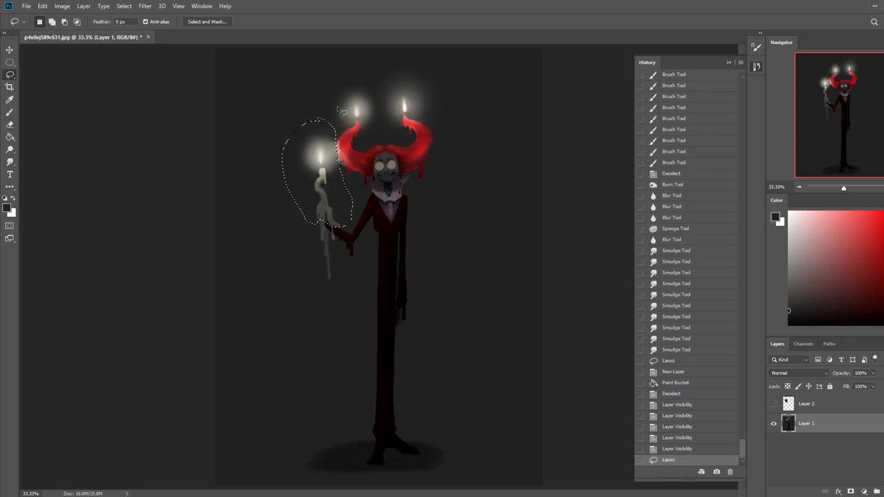
{"action": "key", "text": "Delete"}
{"action": "key", "text": "ctrl+shift+v"}
Put the pasted candle layer beneath Layer 1 and move the candle down to shorten the staff above the hand
{"action": "key", "text": "v"}
{"action": "left_click_drag", "start_coordinate": [832, 424], "coordinate": [836, 453]}
{"action": "left_click_drag", "start_coordinate": [339, 198], "coordinate": [341, 234]}
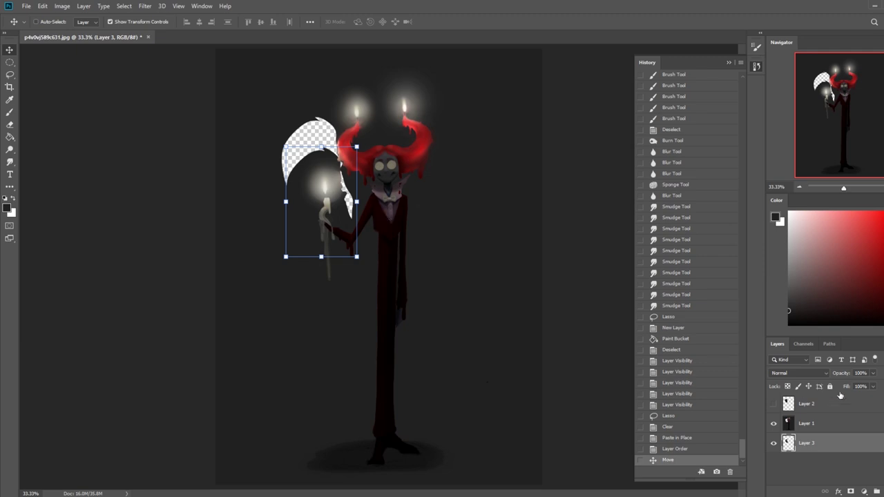
Add a bottom layer filled with the dark background color to close the transparent gap, and flatten the image
{"action": "key", "text": "ctrl+shift+alt+n"}
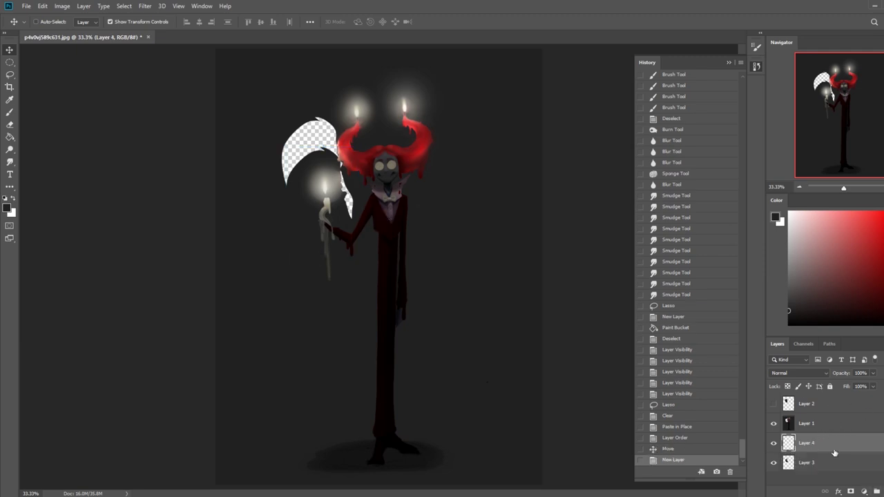
{"action": "key", "text": "ctrl+bracketleft"}
{"action": "key", "text": "g"}
{"action": "left_click", "coordinate": [461, 213]}
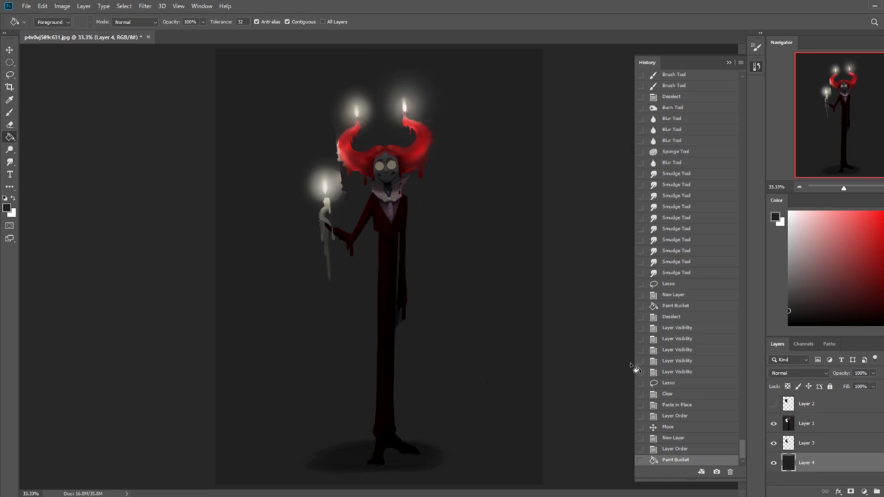
{"action": "right_click", "coordinate": [820, 447]}
{"action": "left_click", "coordinate": [820, 348]}
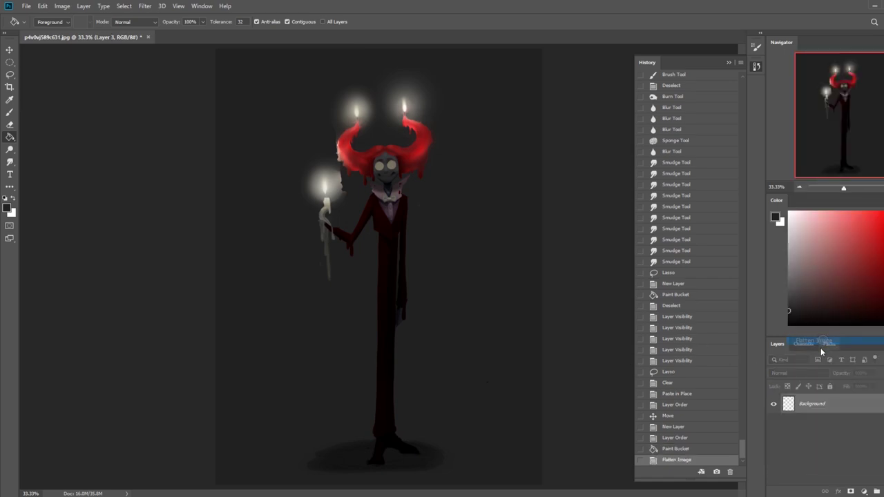
Lasso the dark background strip along the outer edge of the horn nearest the staff, following the wax contour
{"action": "key", "text": "z"}
{"action": "left_click_drag", "start_coordinate": [293, 114], "coordinate": [403, 216]}
{"action": "left_click_drag", "start_coordinate": [371, 178], "coordinate": [394, 229]}
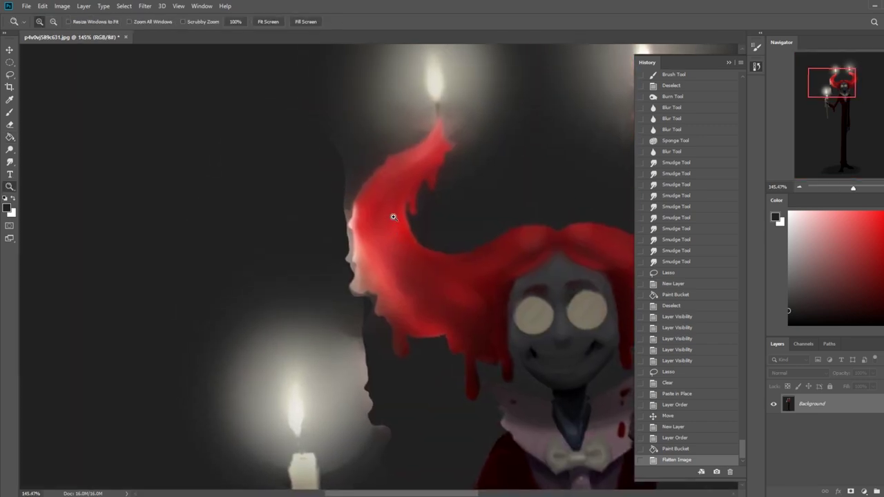
{"action": "key", "text": "l"}
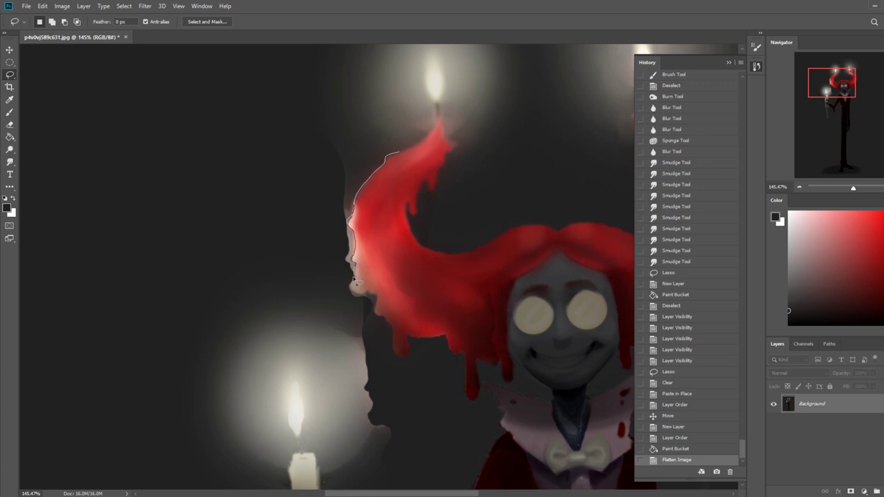
{"action": "mouse_move", "coordinate": [386, 334]}
{"action": "left_mouse_down"}
{"action": "mouse_move", "coordinate": [387, 360]}
{"action": "mouse_move", "coordinate": [303, 196]}
{"action": "mouse_move", "coordinate": [345, 126]}
{"action": "mouse_move", "coordinate": [397, 150]}
{"action": "left_mouse_up"}
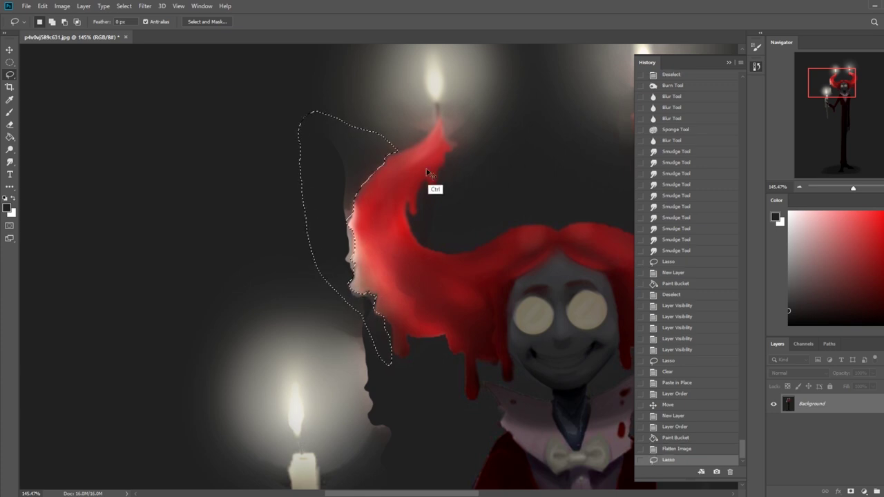
Paint the lassoed strip with the dark background color using a 400 px brush to give the horn a clean outer edge
{"action": "key", "text": "ctrl+h"}
{"action": "key", "text": "b"}
{"action": "key", "text": "bracketright"}
{"action": "key", "text": "bracketright"}
{"action": "key", "text": "bracketright"}
{"action": "mouse_move", "coordinate": [316, 265]}
{"action": "left_mouse_down"}
{"action": "mouse_move", "coordinate": [390, 281]}
{"action": "mouse_move", "coordinate": [353, 235]}
{"action": "left_mouse_up"}
{"action": "mouse_move", "coordinate": [320, 209]}
{"action": "left_mouse_down"}
{"action": "mouse_move", "coordinate": [386, 242]}
{"action": "mouse_move", "coordinate": [385, 253]}
{"action": "left_mouse_up"}
{"action": "left_click_drag", "start_coordinate": [377, 247], "coordinate": [311, 212]}
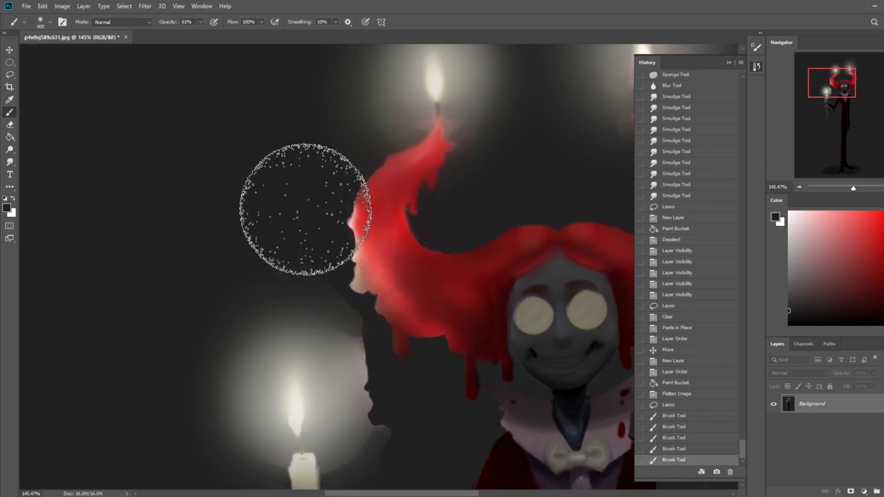
{"action": "key", "text": "ctrl+0"}
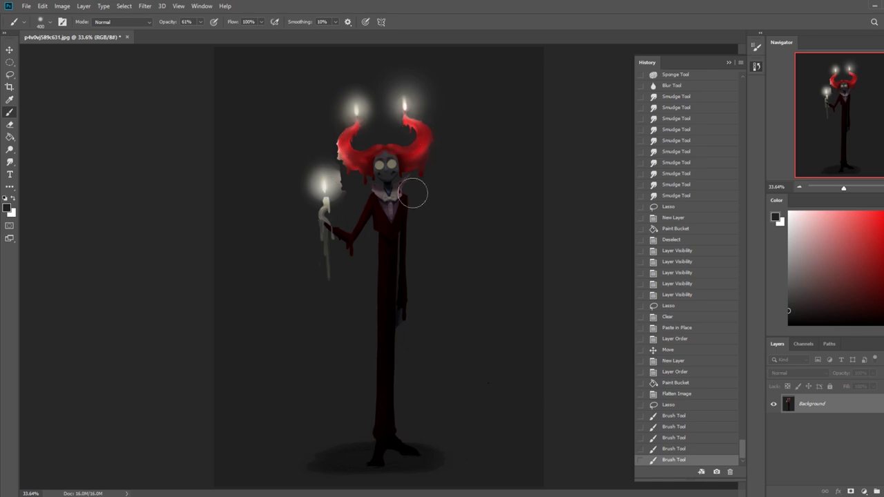
Invert the selection, sample the horn's red, and set the brush to Color mode
{"action": "key", "text": "m"}
{"action": "right_click", "coordinate": [389, 172]}
{"action": "left_click", "coordinate": [415, 194]}
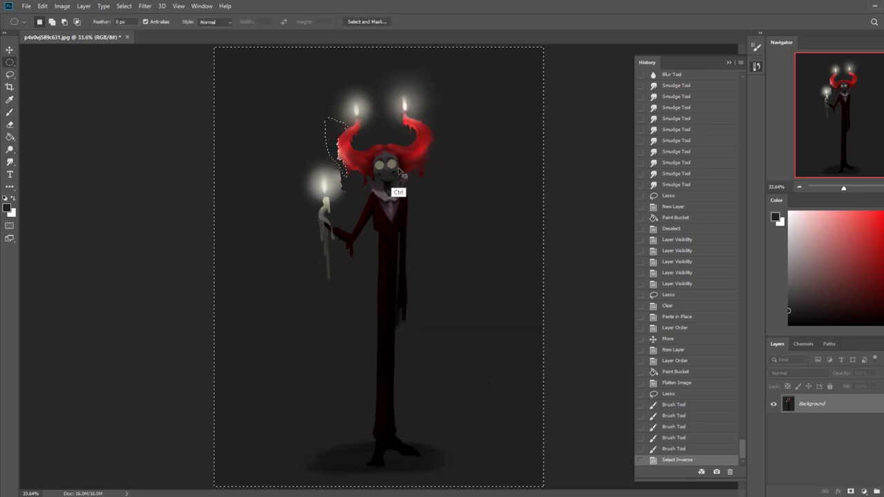
{"action": "key", "text": "ctrl+h"}
{"action": "key", "text": "b"}
{"action": "left_click", "coordinate": [345, 144], "text": "alt"}
{"action": "left_click", "coordinate": [135, 25]}
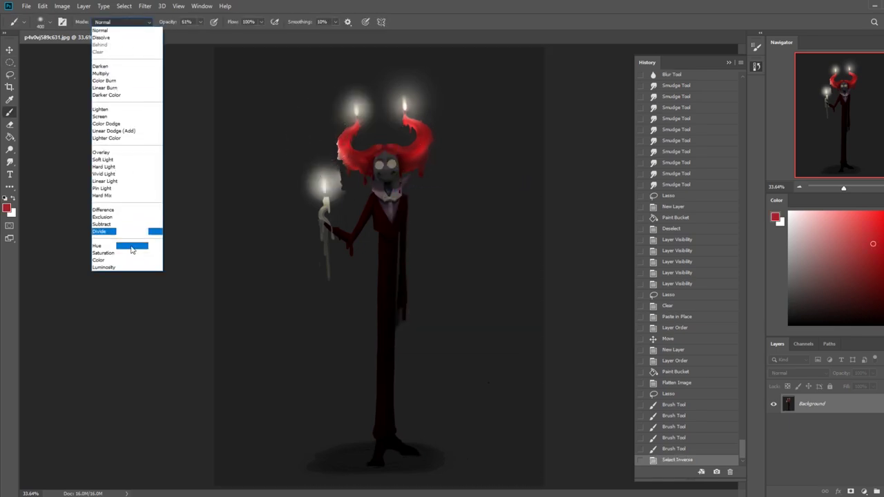
{"action": "left_click", "coordinate": [107, 259]}
{"action": "left_click_drag", "start_coordinate": [322, 153], "coordinate": [346, 151]}
{"action": "key", "text": "ctrl+z"}
{"action": "key", "text": "ctrl+z"}
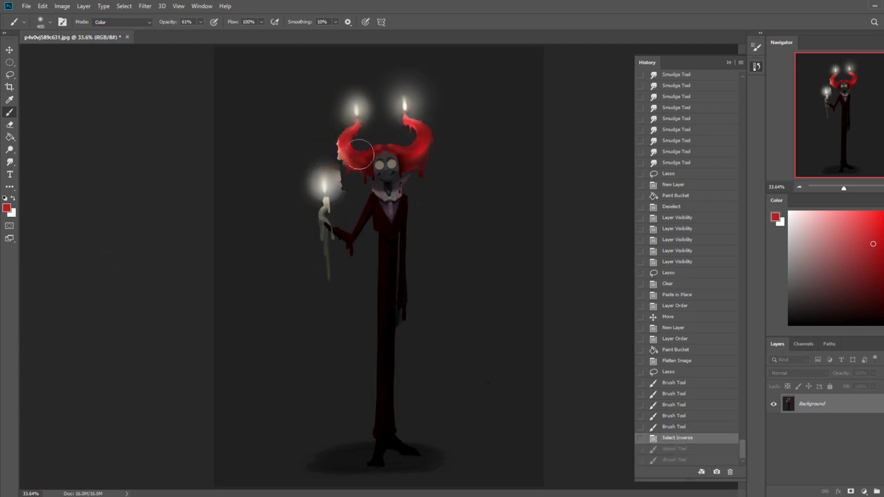
{"action": "key", "text": "m"}
{"action": "right_click", "coordinate": [351, 155]}
{"action": "left_click", "coordinate": [380, 167]}
{"action": "right_click", "coordinate": [350, 154]}
{"action": "left_click", "coordinate": [379, 168]}
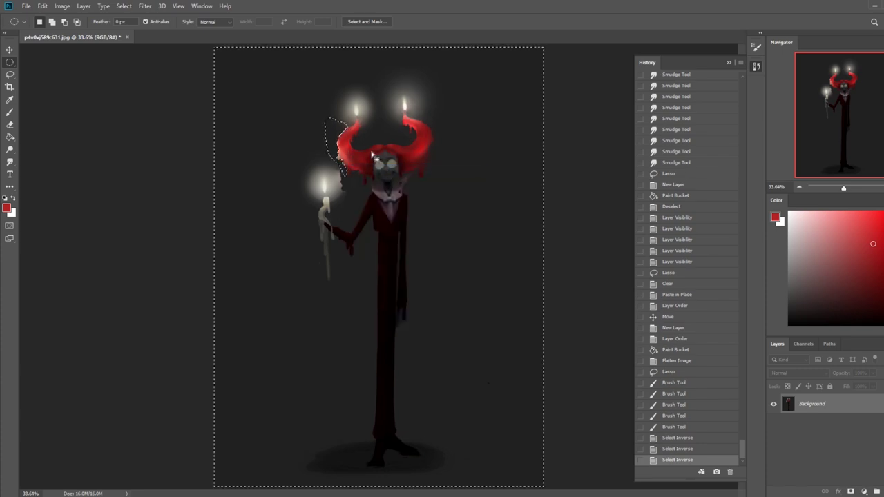
Tint the pale outer edge of the horn beside the staff red in Color mode with a much smaller brush
{"action": "key", "text": "b"}
{"action": "key", "text": "["}
{"action": "key", "text": "["}
{"action": "key", "text": "["}
{"action": "key", "text": "["}
{"action": "key", "text": "["}
{"action": "key", "text": "["}
{"action": "key", "text": "["}
{"action": "key", "text": "["}
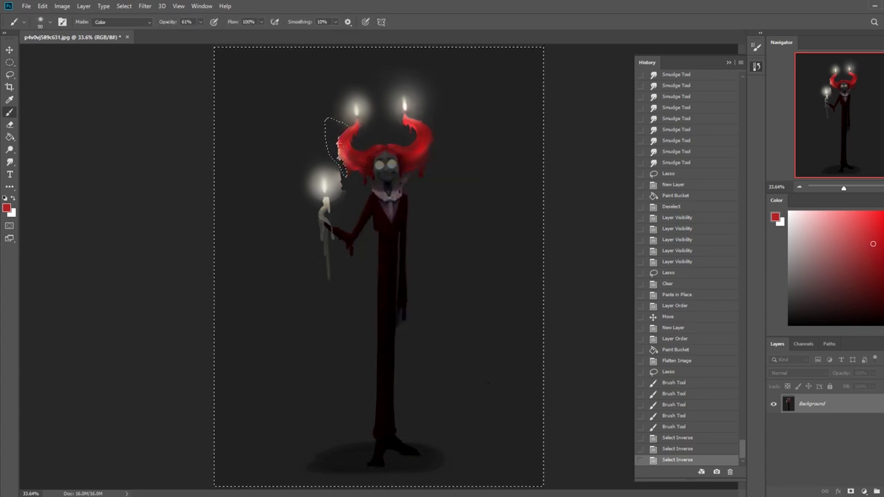
{"action": "left_click_drag", "start_coordinate": [335, 138], "coordinate": [339, 151]}
{"action": "left_click_drag", "start_coordinate": [338, 147], "coordinate": [343, 159]}
{"action": "mouse_move", "coordinate": [340, 155]}
{"action": "left_mouse_down"}
{"action": "mouse_move", "coordinate": [347, 164]}
{"action": "mouse_move", "coordinate": [339, 145]}
{"action": "mouse_move", "coordinate": [343, 158]}
{"action": "left_mouse_up"}
{"action": "left_click_drag", "start_coordinate": [344, 159], "coordinate": [371, 164]}
{"action": "left_click_drag", "start_coordinate": [395, 157], "coordinate": [400, 162]}
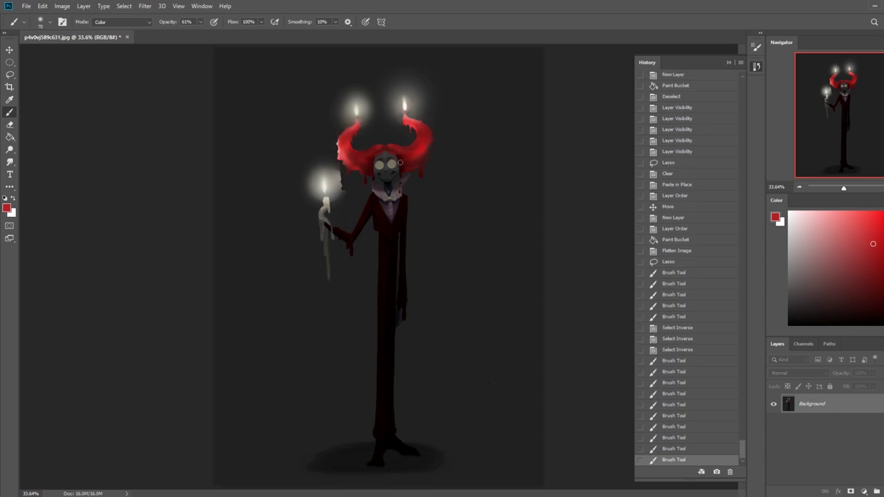
Deepen the horn's pale outer edge with sampled bright red, using the brush in Darken mode
{"action": "left_click", "coordinate": [121, 21]}
{"action": "left_click", "coordinate": [112, 65]}
{"action": "left_click", "coordinate": [341, 143], "text": "alt"}
{"action": "left_click_drag", "start_coordinate": [338, 138], "coordinate": [342, 159]}
{"action": "left_click_drag", "start_coordinate": [341, 156], "coordinate": [347, 164]}
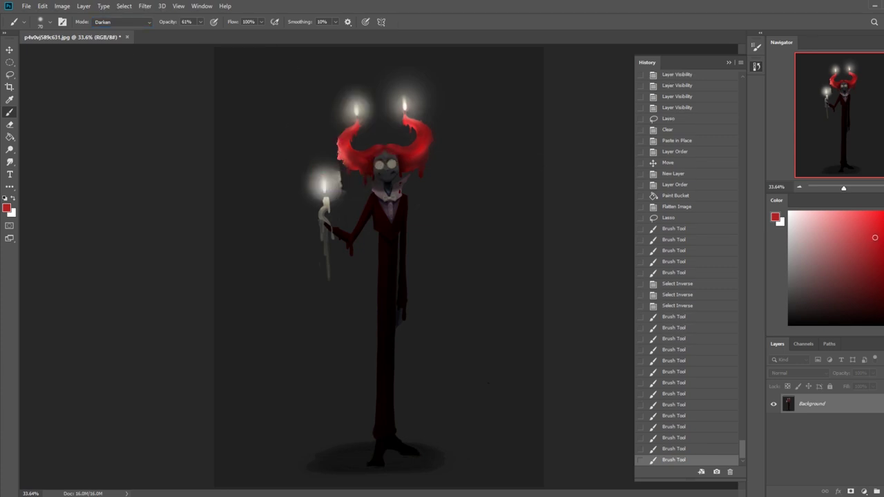
Shade the horn's outer edge with a sampled dark red, using soft dabs of a larger brush, up to 250 px
{"action": "left_click", "coordinate": [365, 166], "text": "alt"}
{"action": "left_click", "coordinate": [344, 160]}
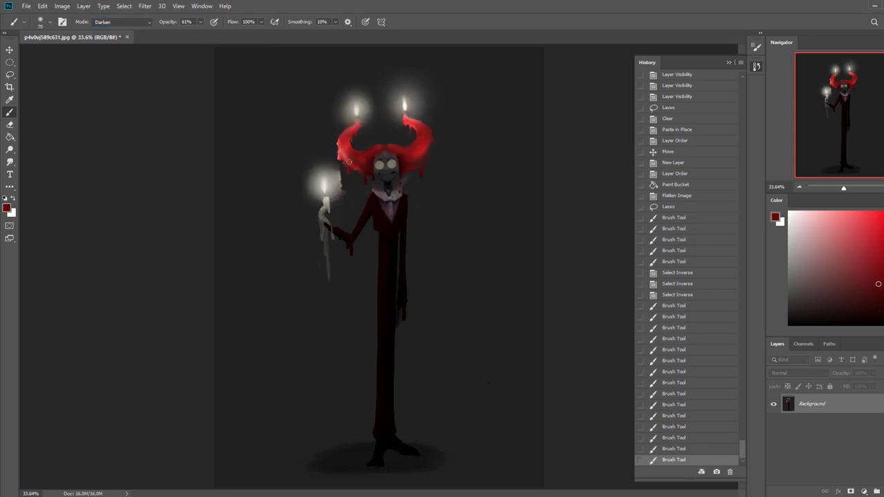
{"action": "key", "text": "ctrl+z"}
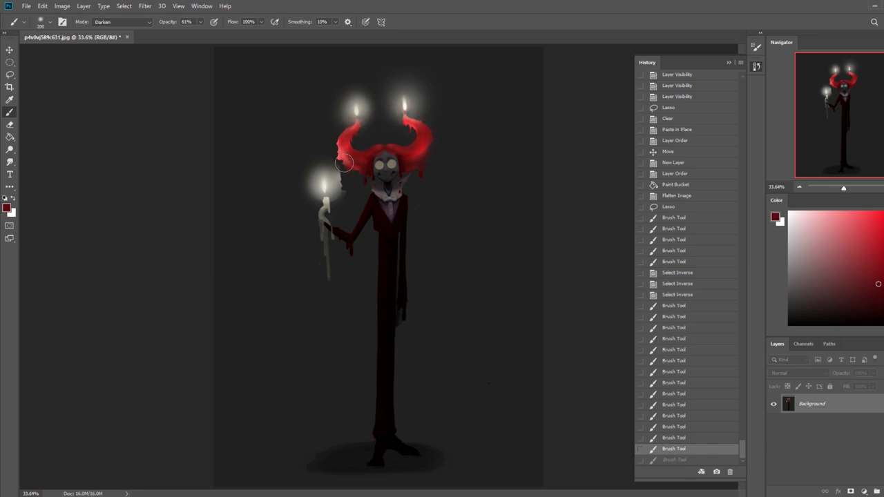
{"action": "key", "text": "bracketright"}
{"action": "left_click", "coordinate": [332, 151]}
{"action": "left_click", "coordinate": [330, 145]}
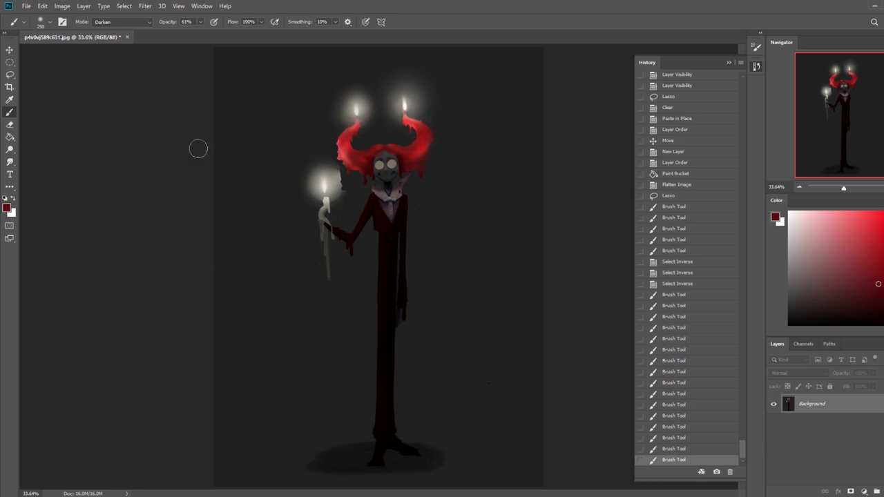
Clear the old selection and outline a diagonal stripe across the eye lens nearest the staff with the Polygonal Lasso
{"action": "left_click", "coordinate": [10, 63]}
{"action": "left_click_drag", "start_coordinate": [10, 74], "coordinate": [48, 82]}
{"action": "left_click", "coordinate": [384, 162]}
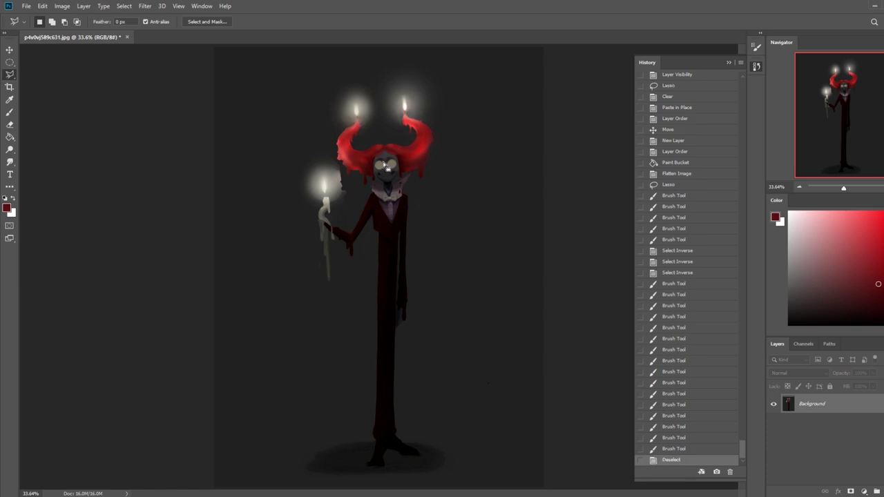
{"action": "left_click", "coordinate": [376, 168]}
{"action": "left_click", "coordinate": [390, 162]}
{"action": "left_click", "coordinate": [396, 170]}
{"action": "left_click", "coordinate": [384, 176]}
{"action": "left_click", "coordinate": [377, 167]}
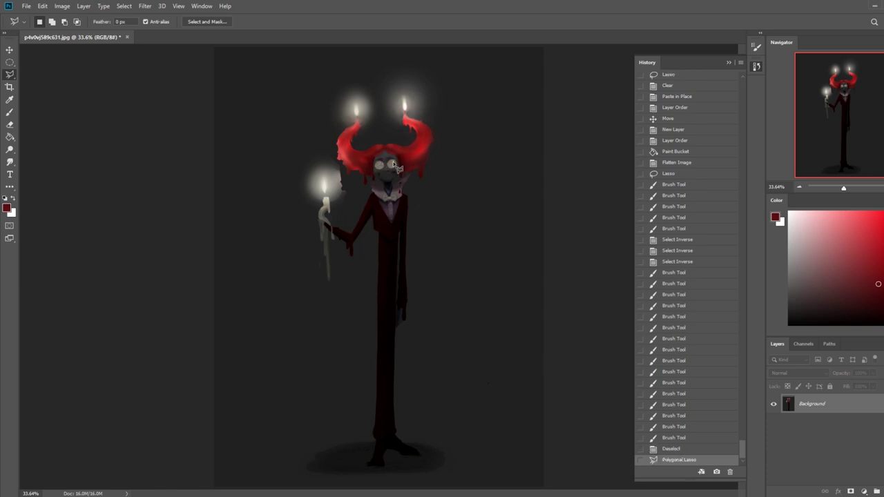
Add a matching diagonal stripe across the other eye lens to the selection
{"action": "left_click", "coordinate": [394, 161], "text": "shift"}
{"action": "left_click", "coordinate": [392, 161], "text": "shift"}
{"action": "left_click", "coordinate": [388, 165], "text": "shift"}
{"action": "left_click", "coordinate": [388, 167], "text": "shift"}
{"action": "double_click", "coordinate": [389, 168], "text": "shift"}
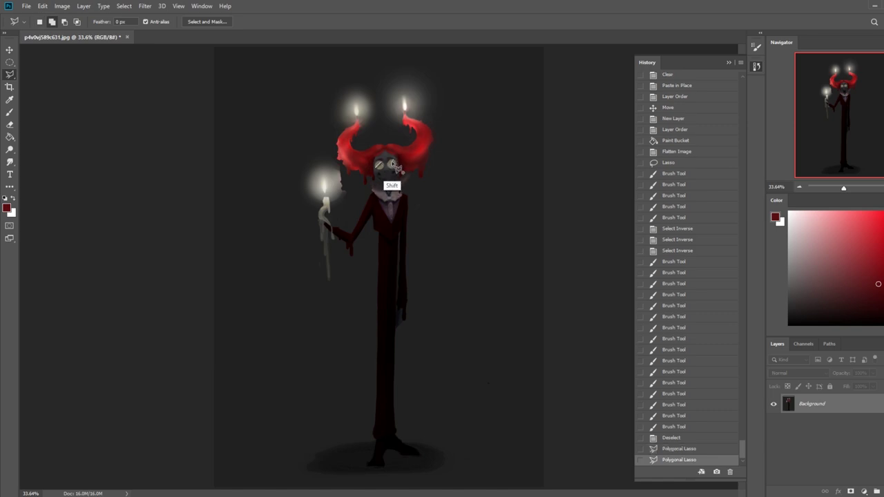
{"action": "left_click", "coordinate": [390, 168], "text": "shift"}
{"action": "double_click", "coordinate": [394, 160], "text": "shift"}
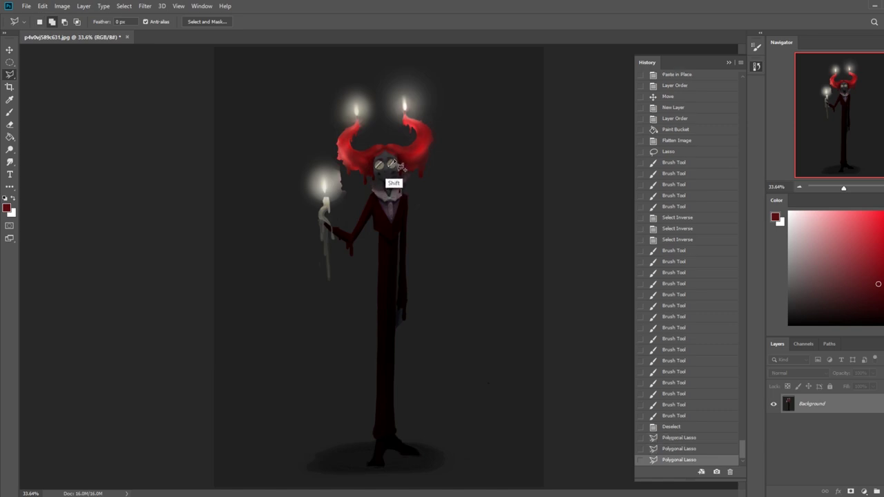
Sample a pale gray from the staff candle's glow and set the brush to Normal mode at 28% opacity
{"action": "key", "text": "b"}
{"action": "left_click", "coordinate": [330, 180], "text": "alt"}
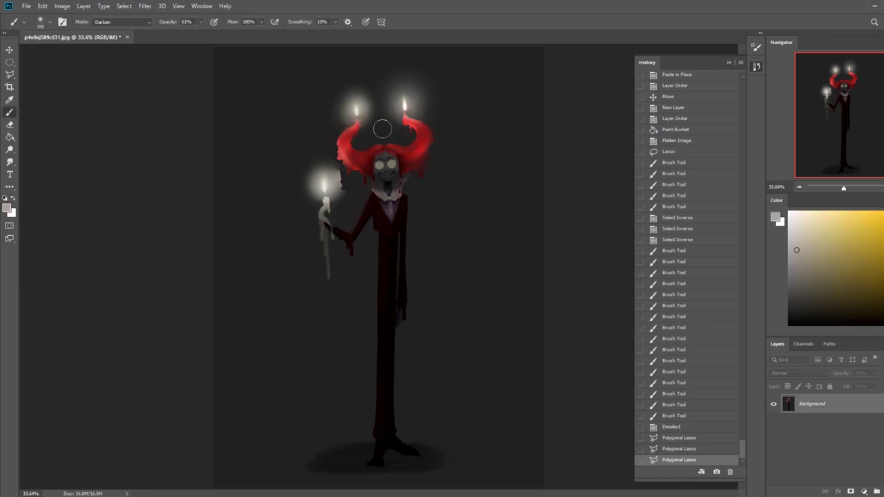
{"action": "left_click", "coordinate": [387, 171]}
{"action": "left_click", "coordinate": [126, 23]}
{"action": "left_click", "coordinate": [127, 23]}
{"action": "left_click", "coordinate": [138, 23]}
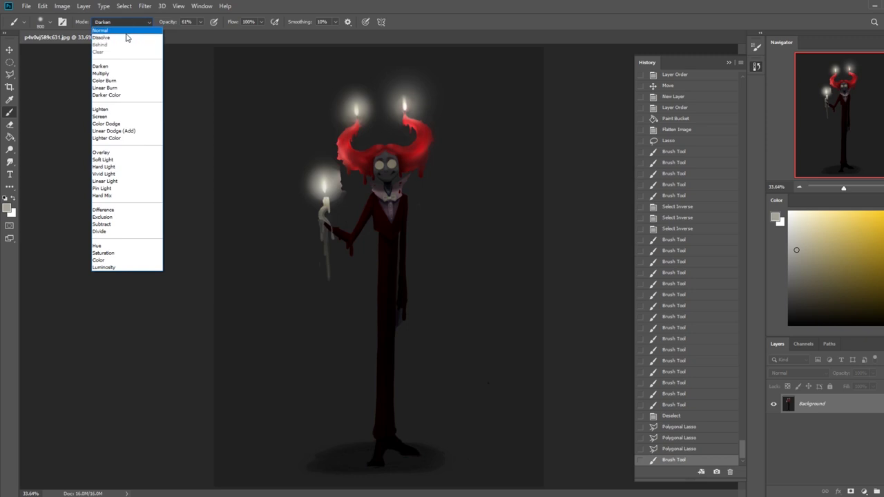
{"action": "left_click", "coordinate": [111, 31]}
{"action": "left_click", "coordinate": [430, 121]}
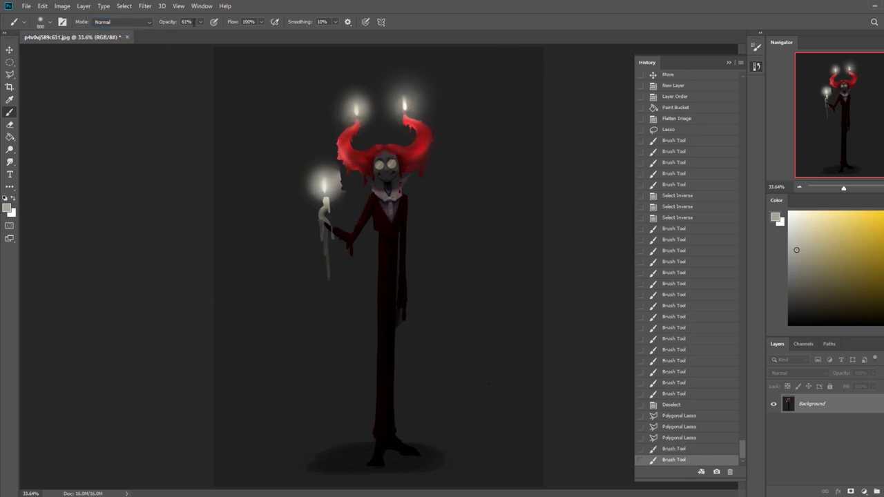
{"action": "left_click", "coordinate": [200, 23]}
{"action": "left_click", "coordinate": [186, 33]}
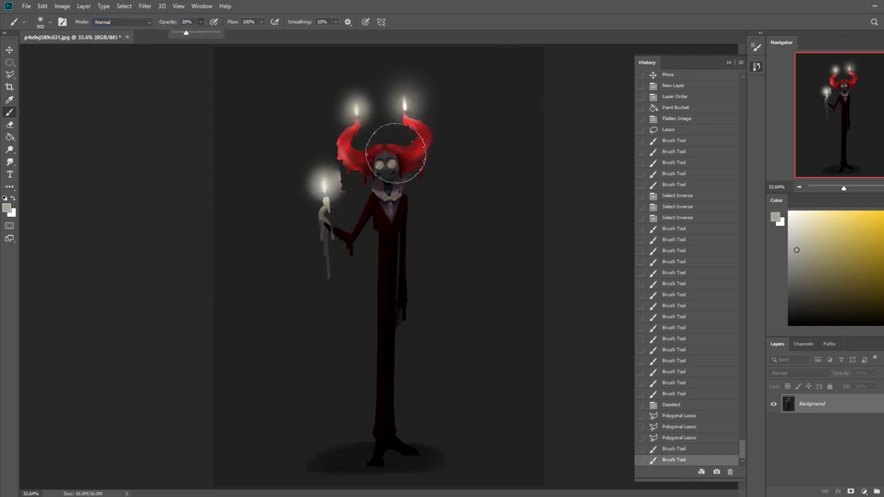
Paint the diagonal reflections on both lenses with repeated soft dabs, finishing in near-white, and deselect
{"action": "left_click", "coordinate": [375, 171]}
{"action": "left_click", "coordinate": [388, 164]}
{"action": "left_click", "coordinate": [387, 164]}
{"action": "left_click", "coordinate": [382, 167]}
{"action": "left_click", "coordinate": [382, 167]}
{"action": "left_click", "coordinate": [380, 167]}
{"action": "left_click", "coordinate": [789, 215]}
{"action": "left_click", "coordinate": [381, 170]}
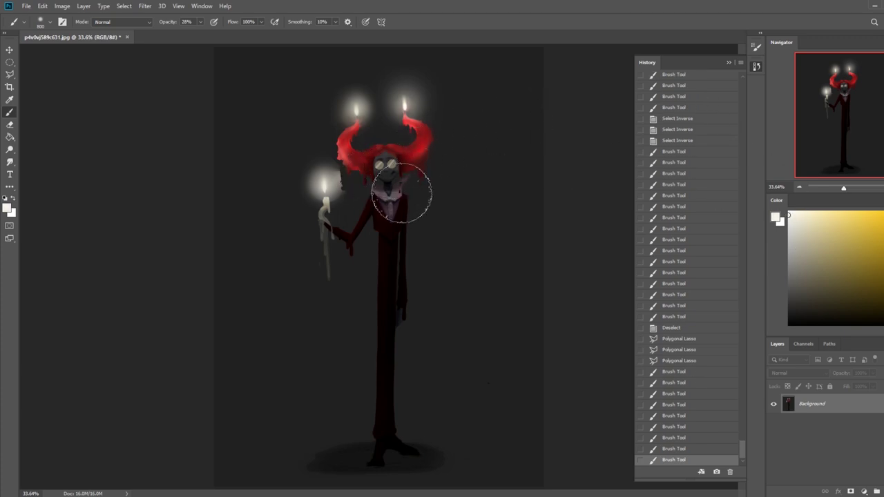
{"action": "key", "text": "m"}
{"action": "right_click", "coordinate": [383, 178]}
{"action": "left_click", "coordinate": [406, 184]}
Add a new layer above the painting and shrink the brush to 125 px for work on the lenses
{"action": "key", "text": "z"}
{"action": "left_click_drag", "start_coordinate": [355, 137], "coordinate": [458, 216]}
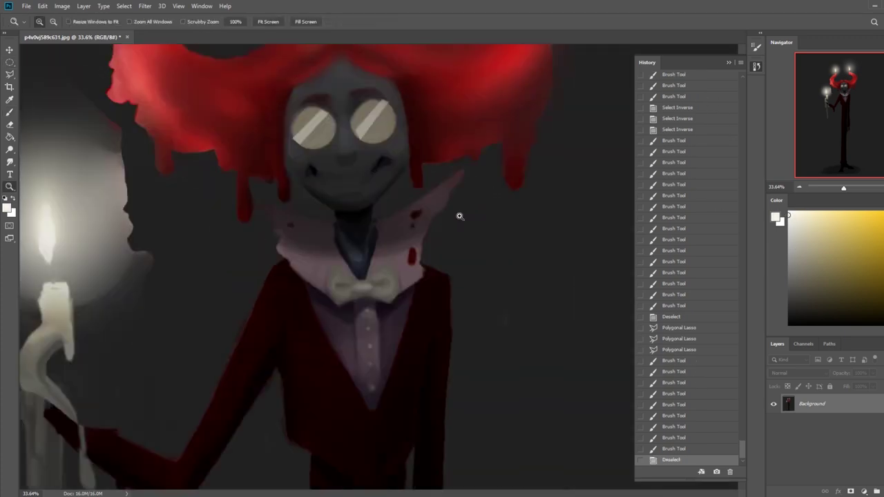
{"action": "key", "text": "b"}
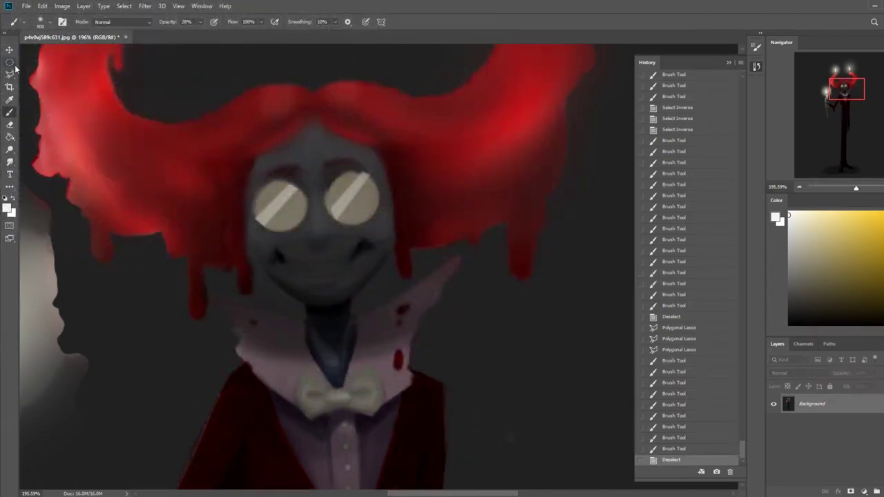
{"action": "key", "text": "ctrl+shift+alt+n"}
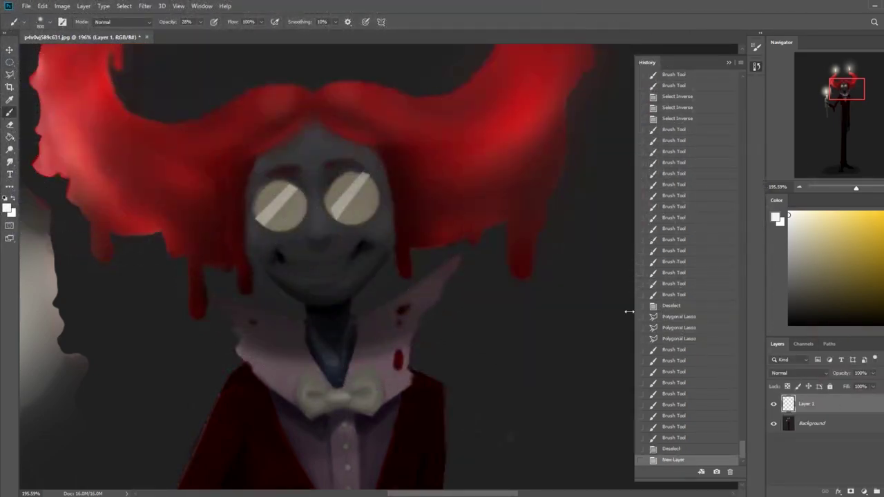
{"action": "key", "text": "bracketleft"}
{"action": "key", "text": "bracketleft"}
{"action": "key", "text": "bracketleft"}
{"action": "key", "text": "bracketleft"}
{"action": "key", "text": "bracketleft"}
Brush a faint white glow along the upper edges of both lenses on Layer 1
{"action": "key", "text": "m"}
{"action": "right_click", "coordinate": [354, 199]}
{"action": "left_click", "coordinate": [395, 167]}
{"action": "key", "text": "b"}
{"action": "mouse_move", "coordinate": [282, 181]}
{"action": "left_mouse_down"}
{"action": "mouse_move", "coordinate": [266, 210]}
{"action": "mouse_move", "coordinate": [282, 210]}
{"action": "mouse_move", "coordinate": [262, 200]}
{"action": "left_mouse_up"}
{"action": "left_click_drag", "start_coordinate": [333, 191], "coordinate": [342, 207]}
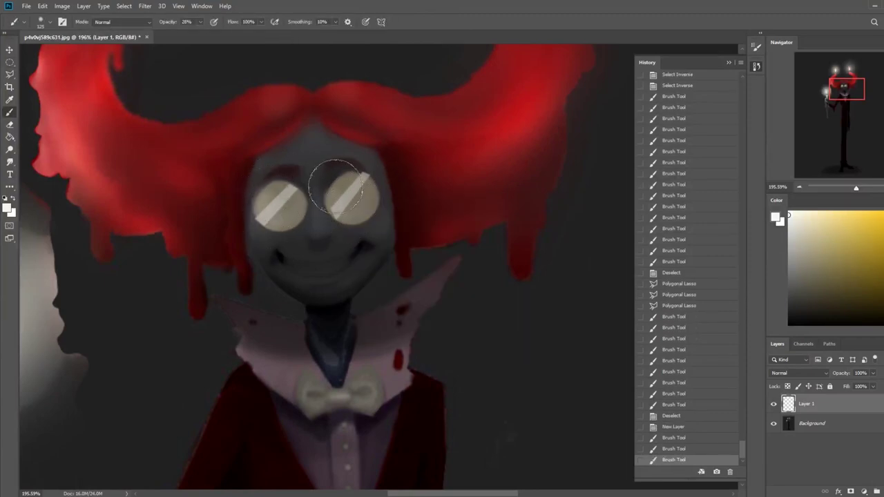
{"action": "left_click_drag", "start_coordinate": [345, 172], "coordinate": [332, 207]}
{"action": "left_click_drag", "start_coordinate": [325, 180], "coordinate": [318, 201]}
Lasso the area between the two lenses on Layer 1, clear the white spill there, and deselect
{"action": "key", "text": "e"}
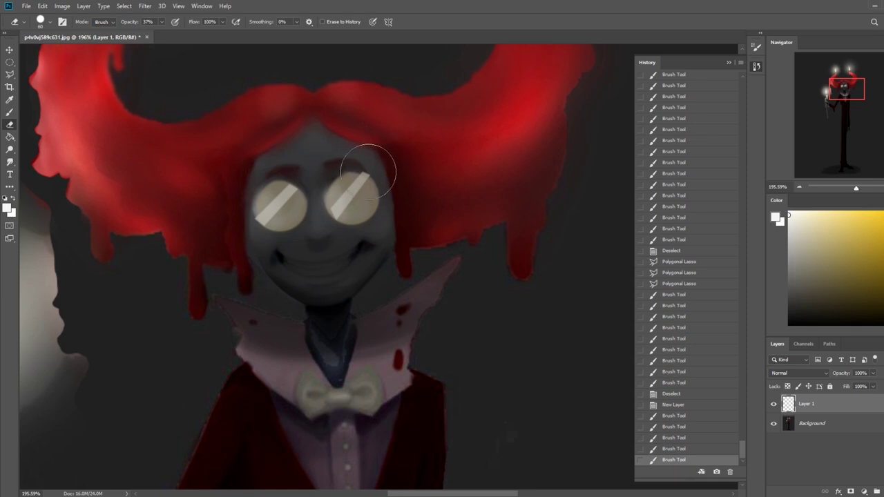
{"action": "key", "text": "l"}
{"action": "left_click", "coordinate": [9, 63]}
{"action": "left_click", "coordinate": [11, 76]}
{"action": "left_click", "coordinate": [53, 73]}
{"action": "mouse_move", "coordinate": [342, 223]}
{"action": "left_mouse_down"}
{"action": "mouse_move", "coordinate": [317, 245]}
{"action": "mouse_move", "coordinate": [298, 230]}
{"action": "left_mouse_up"}
{"action": "left_click_drag", "start_coordinate": [297, 184], "coordinate": [293, 181]}
{"action": "key", "text": "Delete"}
{"action": "key", "text": "Delete"}
{"action": "key", "text": "Delete"}
{"action": "key", "text": "Delete"}
{"action": "key", "text": "ctrl+d"}
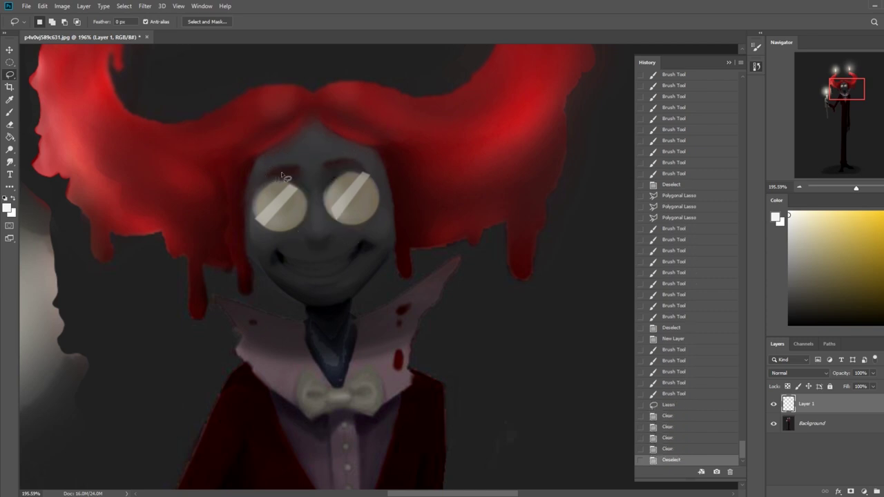
Lasso around the outside of the lens nearest the staff and clear the glow spilling past its rim
{"action": "left_click_drag", "start_coordinate": [252, 206], "coordinate": [259, 219]}
{"action": "left_click", "coordinate": [285, 170]}
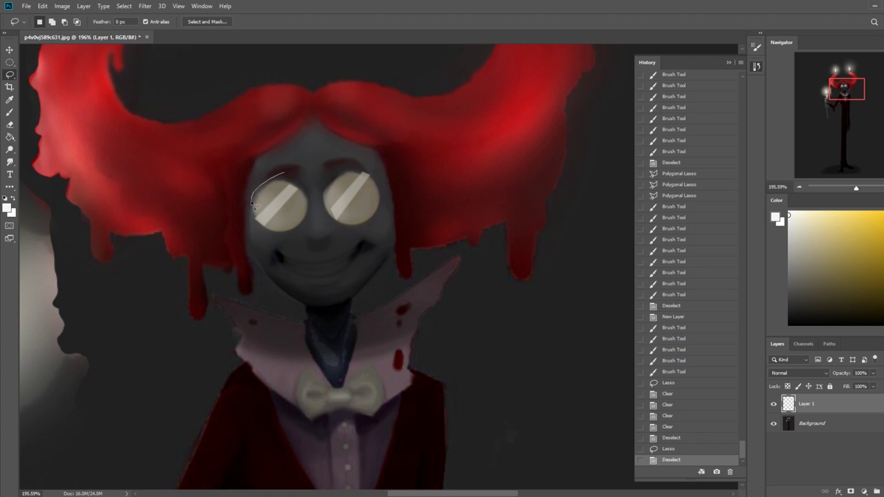
{"action": "mouse_move", "coordinate": [301, 235]}
{"action": "left_mouse_down"}
{"action": "mouse_move", "coordinate": [207, 253]}
{"action": "mouse_move", "coordinate": [211, 158]}
{"action": "mouse_move", "coordinate": [238, 145]}
{"action": "left_mouse_up"}
{"action": "key", "text": "Delete"}
{"action": "key", "text": "Delete"}
{"action": "key", "text": "Delete"}
{"action": "key", "text": "Delete"}
{"action": "key", "text": "Delete"}
{"action": "key", "text": "Delete"}
{"action": "key", "text": "Delete"}
Lasso around the outside of the lens farther from the staff and clear the glow spilling past its rim
{"action": "mouse_move", "coordinate": [382, 186]}
{"action": "left_mouse_down"}
{"action": "mouse_move", "coordinate": [367, 241]}
{"action": "mouse_move", "coordinate": [364, 169]}
{"action": "mouse_move", "coordinate": [311, 159]}
{"action": "mouse_move", "coordinate": [426, 141]}
{"action": "left_mouse_up"}
{"action": "key", "text": "Delete"}
{"action": "key", "text": "Delete"}
{"action": "key", "text": "Delete"}
{"action": "key", "text": "Delete"}
{"action": "key", "text": "Delete"}
{"action": "key", "text": "Delete"}
{"action": "key", "text": "Delete"}
Clear the remaining glow above the lens farther from the staff with another lasso selection, and deselect
{"action": "mouse_move", "coordinate": [375, 171]}
{"action": "left_mouse_down"}
{"action": "mouse_move", "coordinate": [315, 162]}
{"action": "mouse_move", "coordinate": [330, 124]}
{"action": "mouse_move", "coordinate": [316, 181]}
{"action": "mouse_move", "coordinate": [379, 168]}
{"action": "left_mouse_up"}
{"action": "key", "text": "Delete"}
{"action": "key", "text": "Delete"}
{"action": "key", "text": "Delete"}
{"action": "key", "text": "m"}
{"action": "right_click", "coordinate": [345, 170]}
{"action": "left_click", "coordinate": [361, 171]}
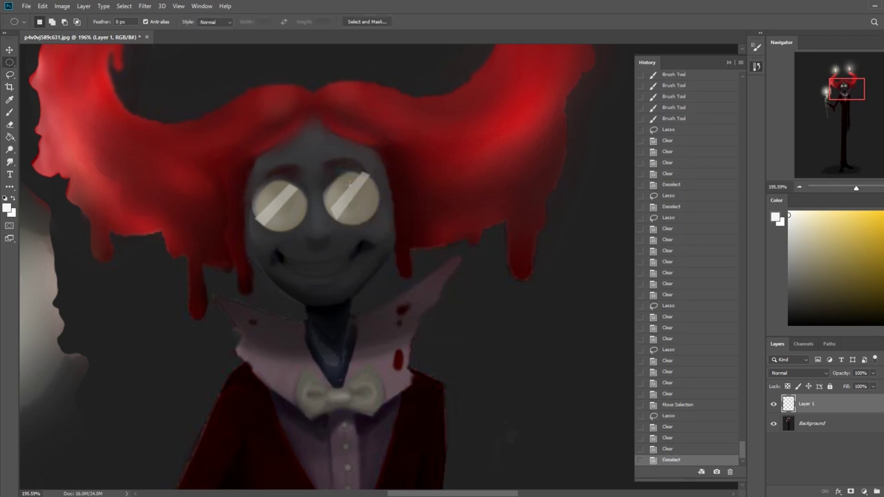
Merge Layer 1 with the lens glow down into the Background
{"action": "key", "text": "ctrl+0"}
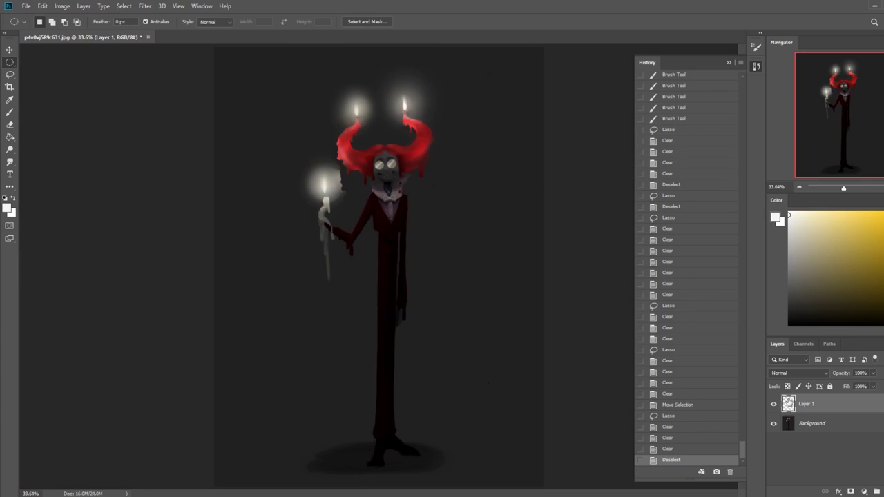
{"action": "right_click", "coordinate": [830, 408]}
{"action": "left_click", "coordinate": [834, 283]}
{"action": "key", "text": "z"}
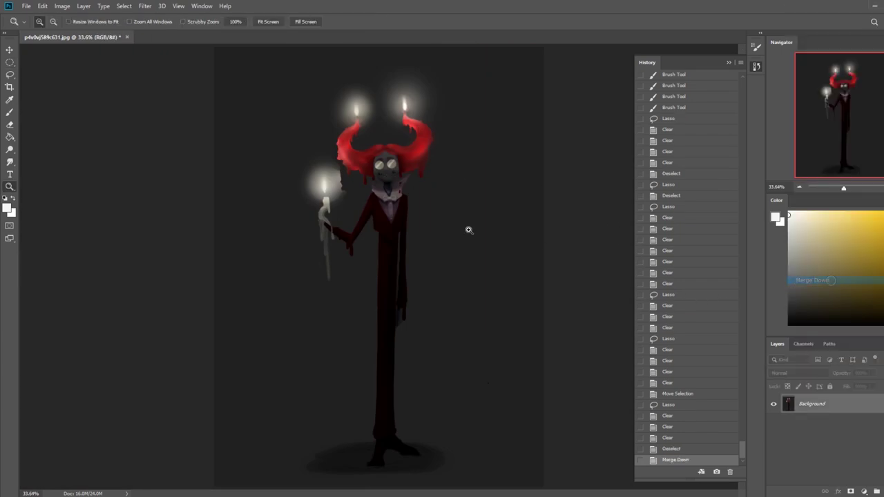
Smudge the ends of the reflection streak on the lens nearest the staff to soften its edges
{"action": "left_click", "coordinate": [355, 143]}
{"action": "left_click", "coordinate": [9, 162]}
{"action": "key", "text": "bracketleft"}
{"action": "key", "text": "bracketleft"}
{"action": "key", "text": "bracketleft"}
{"action": "key", "text": "bracketleft"}
{"action": "key", "text": "bracketleft"}
{"action": "left_click_drag", "start_coordinate": [252, 201], "coordinate": [259, 206]}
{"action": "mouse_move", "coordinate": [257, 203]}
{"action": "left_mouse_down"}
{"action": "mouse_move", "coordinate": [229, 239]}
{"action": "mouse_move", "coordinate": [262, 207]}
{"action": "left_mouse_up"}
{"action": "left_click_drag", "start_coordinate": [264, 206], "coordinate": [260, 207]}
{"action": "left_click_drag", "start_coordinate": [235, 222], "coordinate": [217, 239]}
{"action": "mouse_move", "coordinate": [229, 229]}
{"action": "left_mouse_down"}
{"action": "mouse_move", "coordinate": [220, 239]}
{"action": "mouse_move", "coordinate": [245, 229]}
{"action": "left_mouse_up"}
{"action": "key", "text": "bracketleft"}
{"action": "key", "text": "ctrl+0"}
{"action": "key", "text": "ctrl+0"}
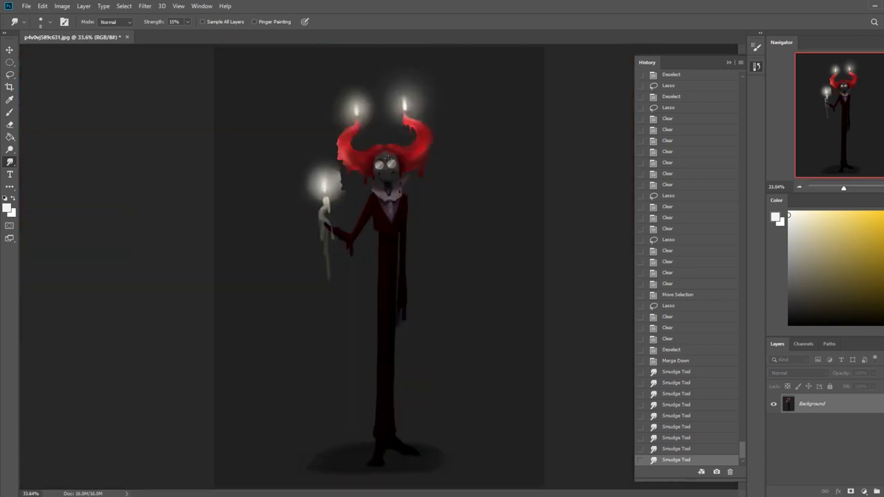
Smudge the upper and lower ends of the reflection streak on the lens farther from the staff
{"action": "key", "text": "z"}
{"action": "left_click_drag", "start_coordinate": [351, 144], "coordinate": [435, 185]}
{"action": "key", "text": "b"}
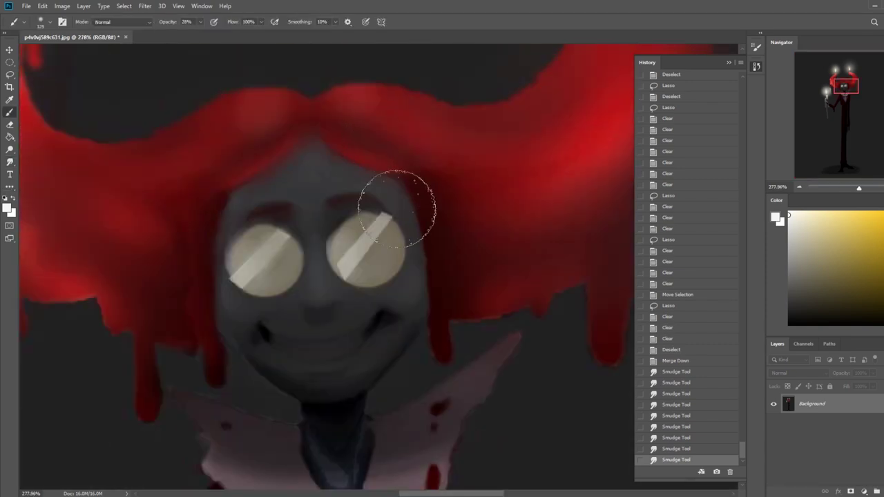
{"action": "left_click", "coordinate": [11, 160]}
{"action": "left_click_drag", "start_coordinate": [383, 219], "coordinate": [387, 221]}
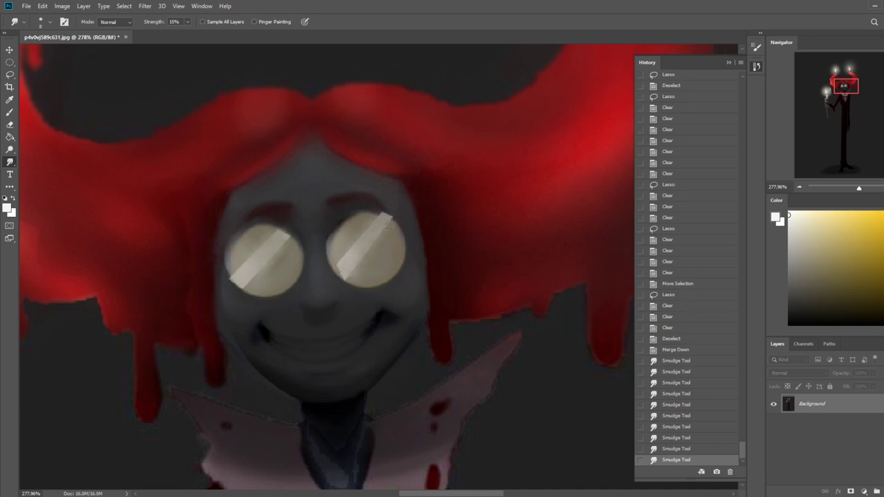
{"action": "left_click_drag", "start_coordinate": [348, 277], "coordinate": [343, 272]}
{"action": "left_click_drag", "start_coordinate": [349, 277], "coordinate": [344, 273]}
{"action": "left_click_drag", "start_coordinate": [346, 279], "coordinate": [340, 272]}
{"action": "left_click_drag", "start_coordinate": [340, 274], "coordinate": [338, 269]}
{"action": "key", "text": "b"}
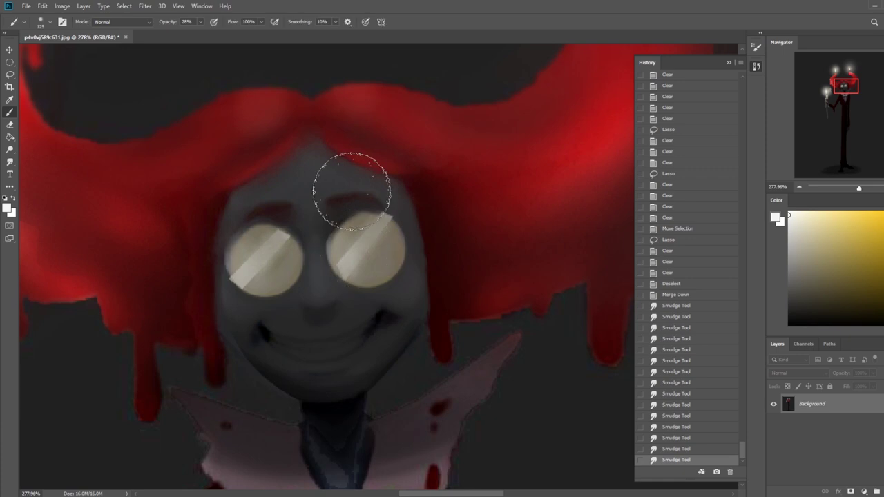
{"action": "key", "text": "ctrl+0"}
{"action": "key", "text": "ctrl+0"}
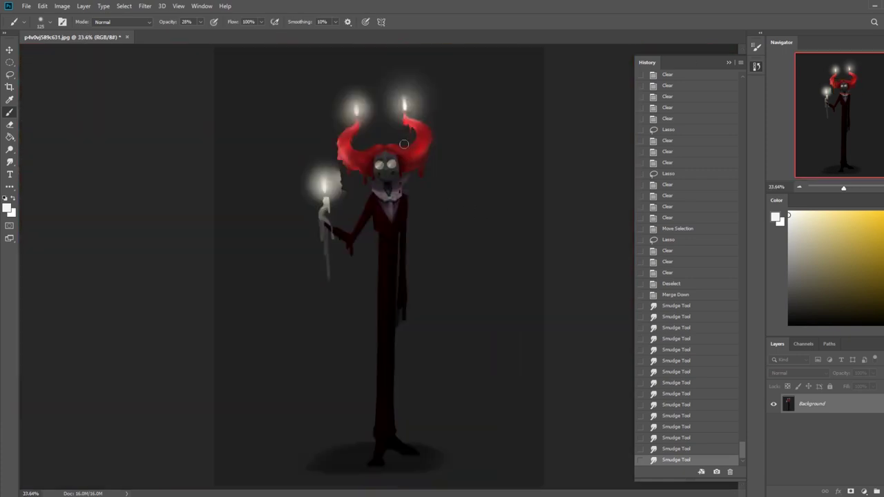
Sample the pale flame colour of the horn candle farther from the staff and dab a soft glow over both lenses
{"action": "left_click", "coordinate": [405, 103], "text": "alt"}
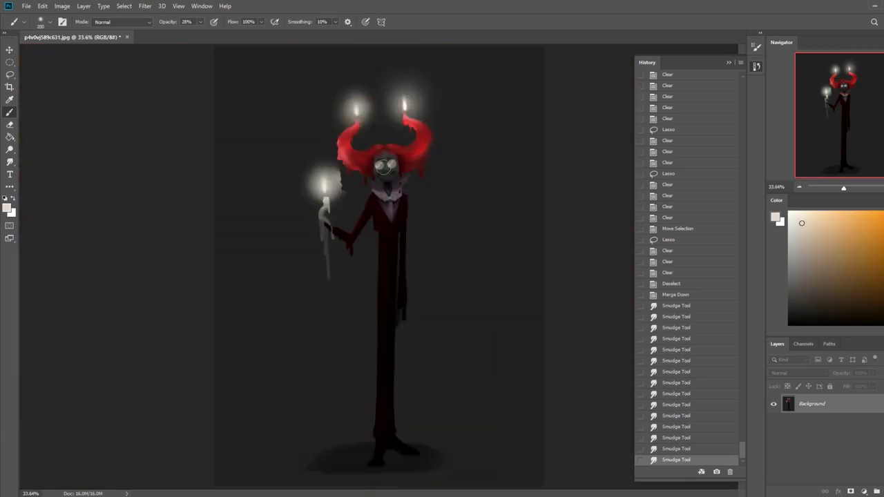
{"action": "left_click", "coordinate": [379, 165]}
{"action": "left_click", "coordinate": [391, 163]}
{"action": "left_click", "coordinate": [386, 165]}
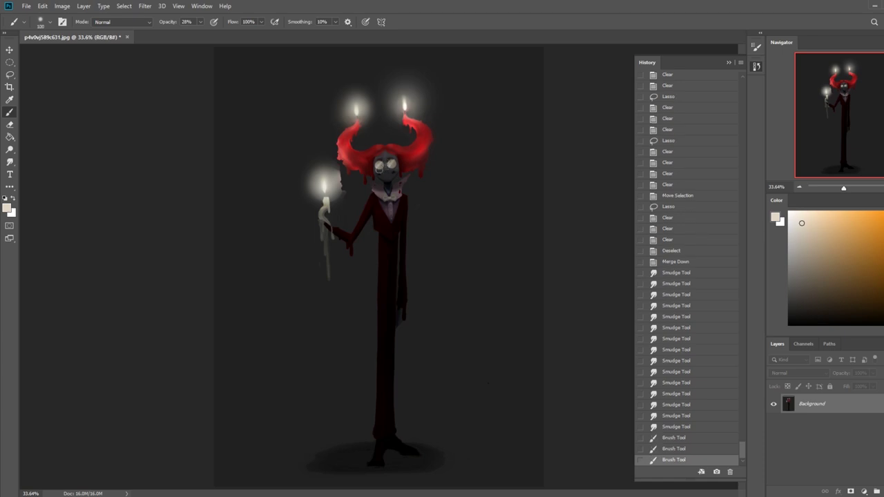
Raise the brush opacity to 33% and build up the glow on both lenses with repeated soft dabs
{"action": "left_click_drag", "start_coordinate": [205, 23], "coordinate": [209, 33]}
{"action": "left_click", "coordinate": [387, 158]}
{"action": "left_click", "coordinate": [384, 163]}
{"action": "left_click", "coordinate": [390, 162]}
{"action": "left_click", "coordinate": [381, 163]}
{"action": "left_click", "coordinate": [385, 161]}
{"action": "left_click", "coordinate": [384, 163]}
{"action": "left_click", "coordinate": [389, 162]}
{"action": "left_click", "coordinate": [382, 164]}
{"action": "left_click", "coordinate": [391, 163]}
{"action": "left_click", "coordinate": [385, 162]}
{"action": "left_click", "coordinate": [387, 164]}
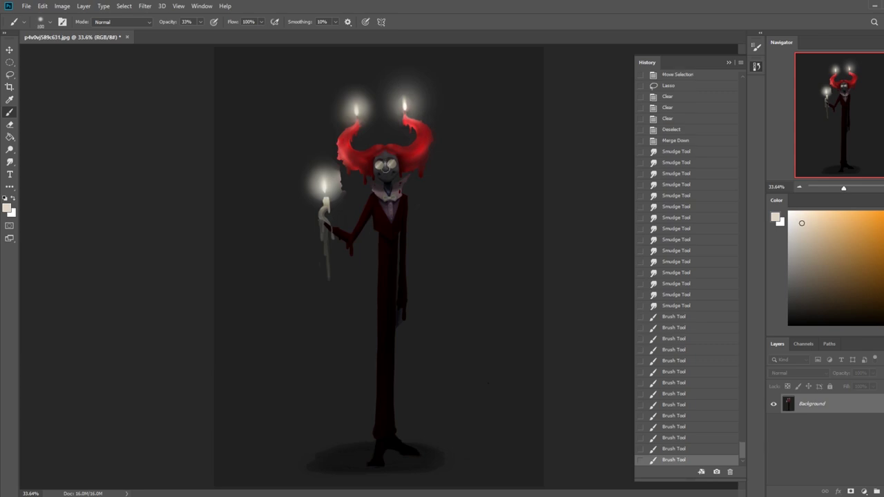
{"action": "left_click", "coordinate": [385, 167]}
{"action": "left_click", "coordinate": [391, 164]}
{"action": "left_click", "coordinate": [381, 165]}
{"action": "left_click", "coordinate": [391, 165]}
{"action": "left_click", "coordinate": [380, 166]}
{"action": "left_click", "coordinate": [391, 164]}
{"action": "left_click", "coordinate": [385, 163]}
{"action": "left_click", "coordinate": [389, 163]}
{"action": "left_click", "coordinate": [383, 163]}
{"action": "left_click", "coordinate": [390, 162]}
{"action": "left_click", "coordinate": [384, 164]}
{"action": "left_click", "coordinate": [387, 161]}
{"action": "left_click", "coordinate": [386, 163]}
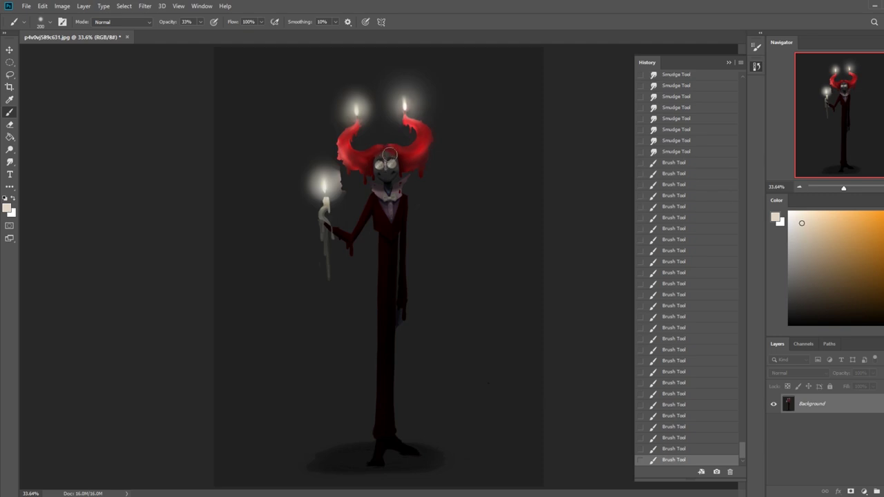
{"action": "left_click", "coordinate": [388, 159]}
Try a soft glow dab over the hair above the forehead, enlarge the brush to 400 px, and undo the last dab
{"action": "left_click", "coordinate": [391, 142]}
{"action": "key", "text": "bracketright"}
{"action": "key", "text": "bracketright"}
{"action": "key", "text": "bracketright"}
{"action": "key", "text": "ctrl+z"}
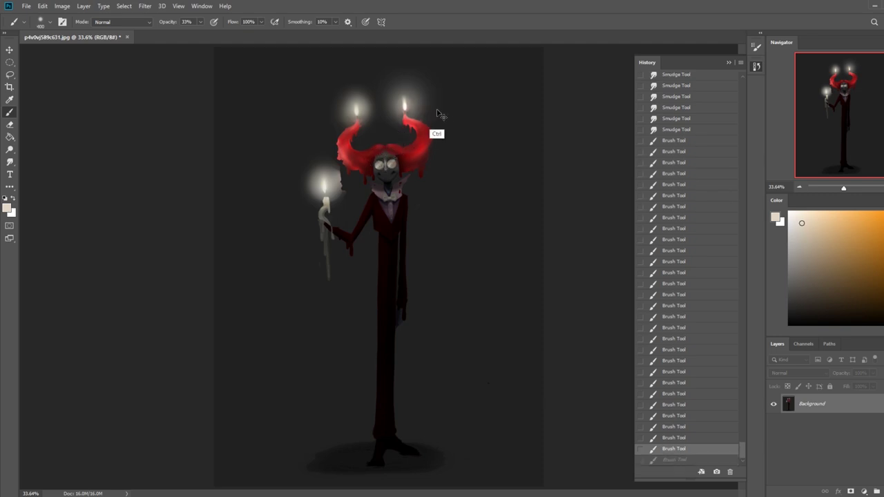
Dab the pale flame colour softly over the forehead and around the mouth and chin
{"action": "left_click", "coordinate": [387, 157]}
{"action": "left_click", "coordinate": [389, 179]}
{"action": "left_click", "coordinate": [391, 177]}
{"action": "left_click", "coordinate": [393, 173]}
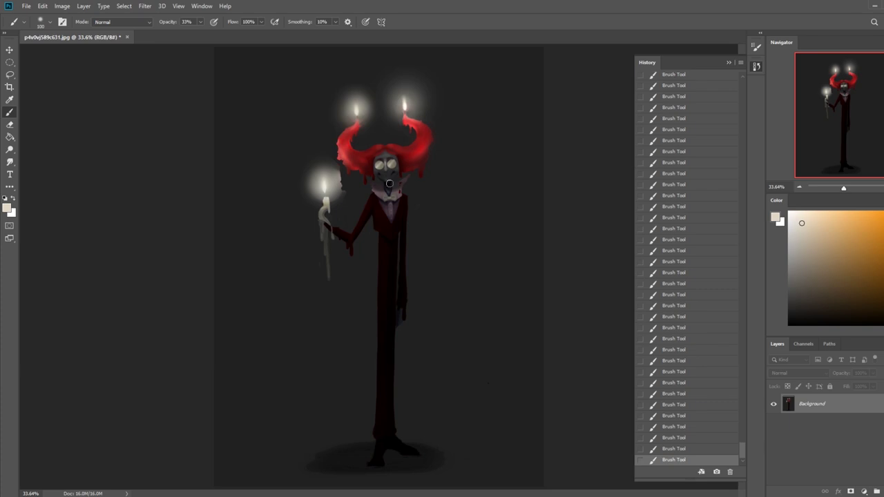
Enlarge the brush to 1100 px in Color mode and sample the dark background colour beside the character
{"action": "key", "text": "]"}
{"action": "key", "text": "]"}
{"action": "key", "text": "]"}
{"action": "key", "text": "bracketright"}
{"action": "key", "text": "bracketright"}
{"action": "key", "text": "bracketright"}
{"action": "key", "text": "bracketright"}
{"action": "key", "text": "bracketright"}
{"action": "key", "text": "bracketright"}
{"action": "key", "text": "bracketright"}
{"action": "key", "text": "bracketright"}
{"action": "left_click", "coordinate": [124, 22]}
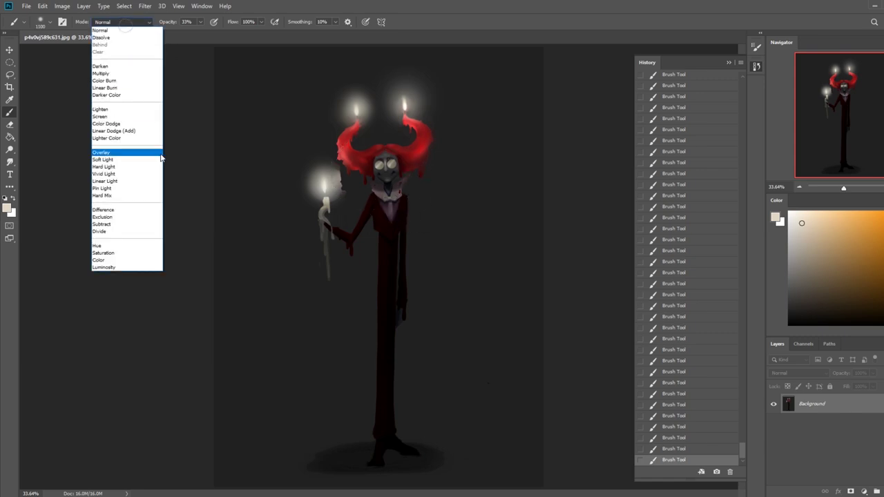
{"action": "left_click", "coordinate": [158, 259]}
{"action": "left_click", "coordinate": [465, 191], "text": "alt"}
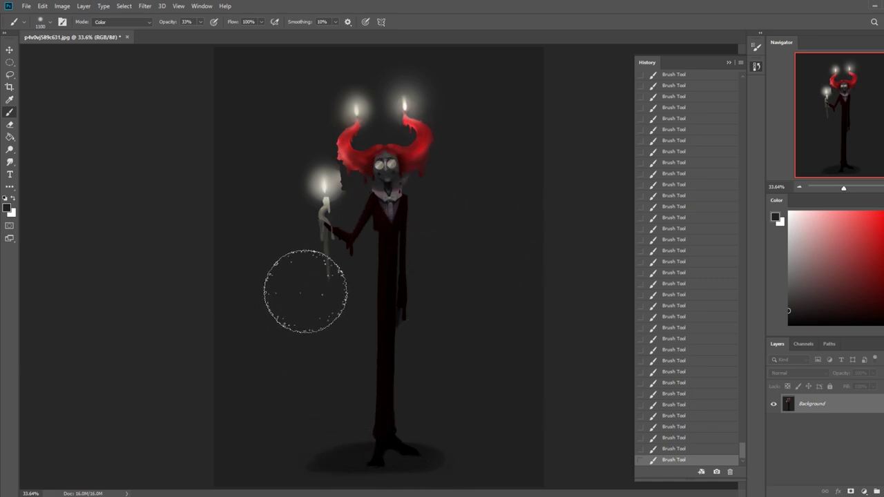
Stroke the dark background colour beside the collar with the brush in Darken mode, and reduce the brush size to 300 px
{"action": "left_click", "coordinate": [117, 22]}
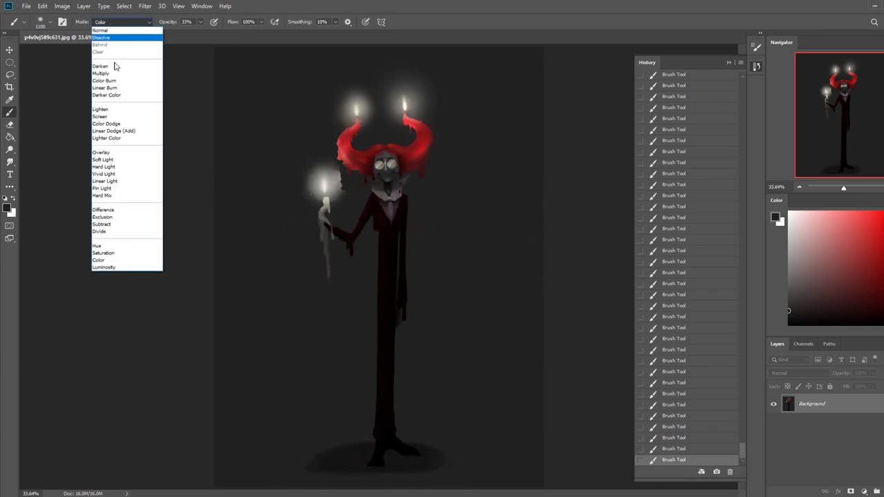
{"action": "left_click", "coordinate": [119, 46]}
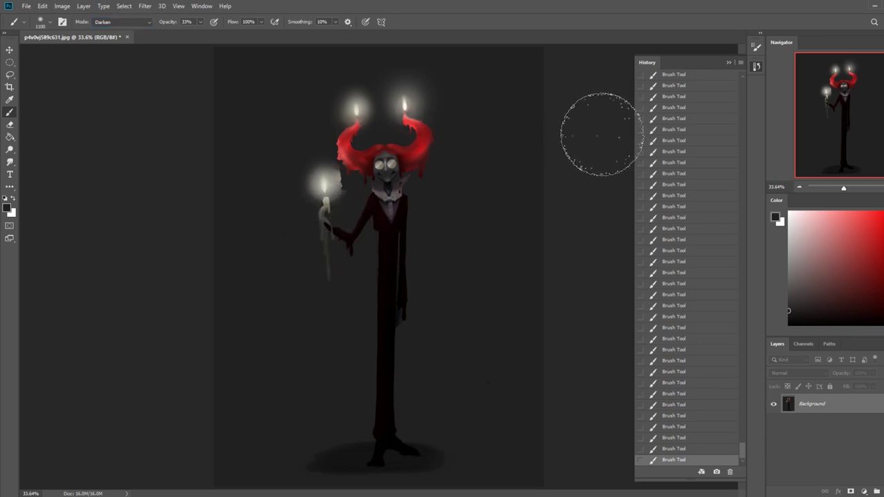
{"action": "key", "text": "["}
{"action": "left_click_drag", "start_coordinate": [442, 190], "coordinate": [439, 195]}
{"action": "key", "text": "bracketleft"}
{"action": "key", "text": "bracketleft"}
{"action": "key", "text": "bracketleft"}
{"action": "key", "text": "bracketleft"}
{"action": "key", "text": "bracketleft"}
{"action": "key", "text": "bracketleft"}
{"action": "key", "text": "bracketleft"}
{"action": "key", "text": "bracketleft"}
{"action": "key", "text": "bracketleft"}
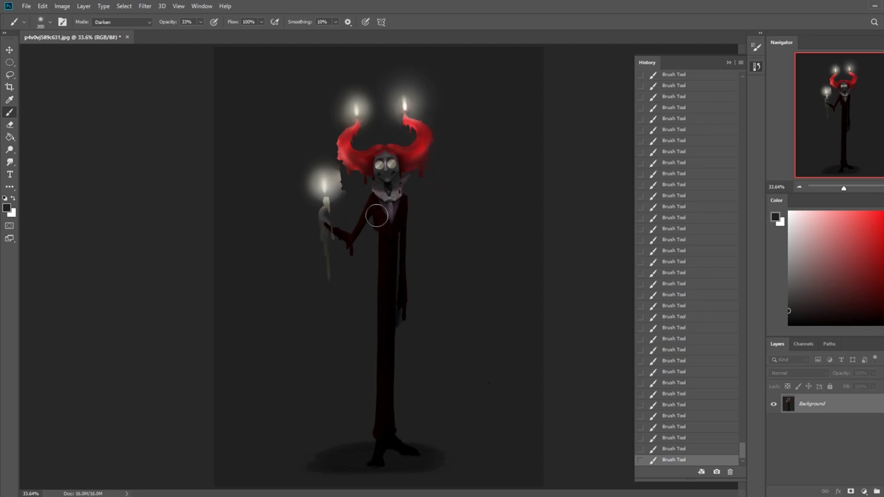
{"action": "key", "text": "ctrl+minus"}
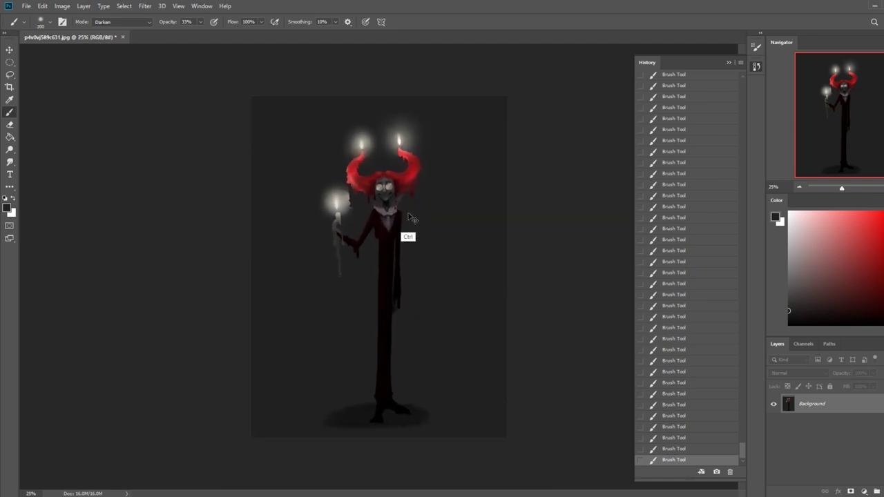
Brighten the character's collar with the Dodge tool, using the Highlights range at 36% exposure
{"action": "key", "text": "ctrl+plus"}
{"action": "left_click", "coordinate": [10, 149]}
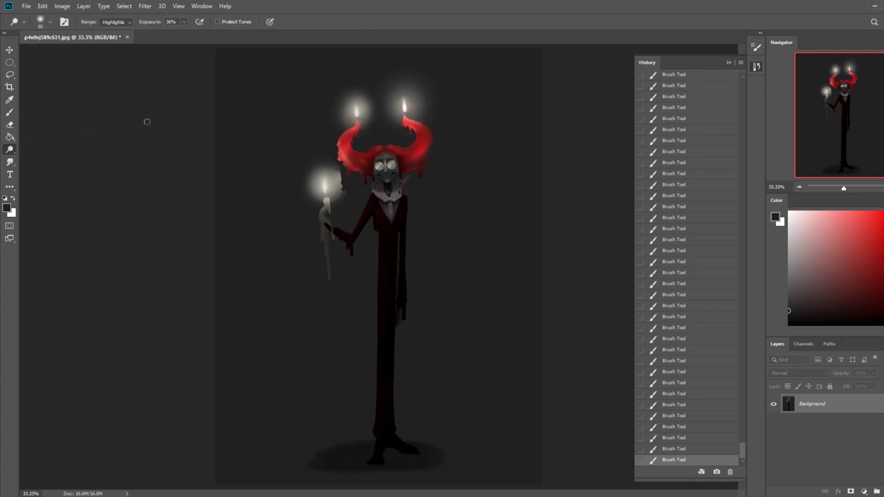
{"action": "key", "text": "m"}
{"action": "right_click", "coordinate": [375, 152]}
{"action": "left_click", "coordinate": [12, 150]}
{"action": "left_click_drag", "start_coordinate": [393, 197], "coordinate": [384, 195]}
{"action": "left_click", "coordinate": [382, 197]}
{"action": "key", "text": "bracketleft"}
{"action": "left_click", "coordinate": [387, 197]}
{"action": "key", "text": "bracketright"}
{"action": "left_click", "coordinate": [399, 191]}
{"action": "key", "text": "bracketleft"}
{"action": "key", "text": "bracketleft"}
{"action": "key", "text": "bracketleft"}
Sample the collar's colour for the brush and add a new layer above the Background
{"action": "key", "text": "b"}
{"action": "left_click", "coordinate": [382, 193], "text": "alt"}
{"action": "left_click", "coordinate": [883, 492]}
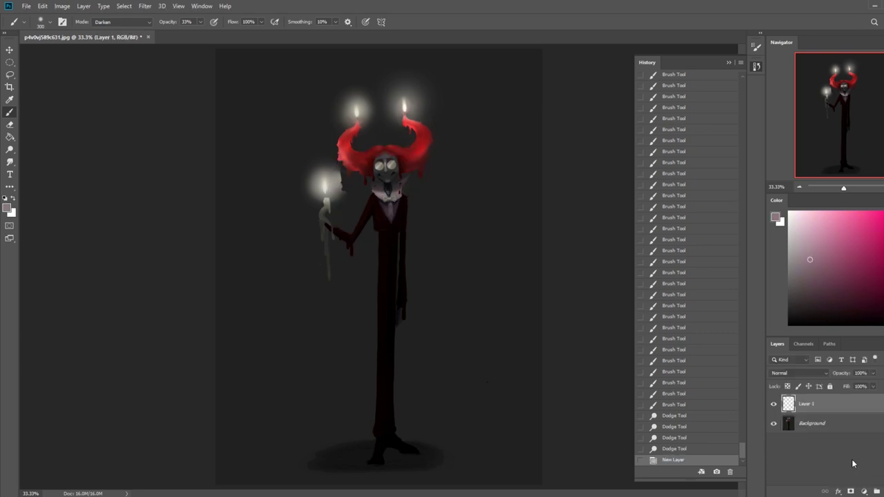
Try painting the sampled collar colour along the sleeve of the raised arm
{"action": "left_click_drag", "start_coordinate": [356, 214], "coordinate": [359, 206]}
{"action": "key", "text": "ctrl+z"}
{"action": "key", "text": "ctrl+z"}
{"action": "key", "text": "ctrl+z"}
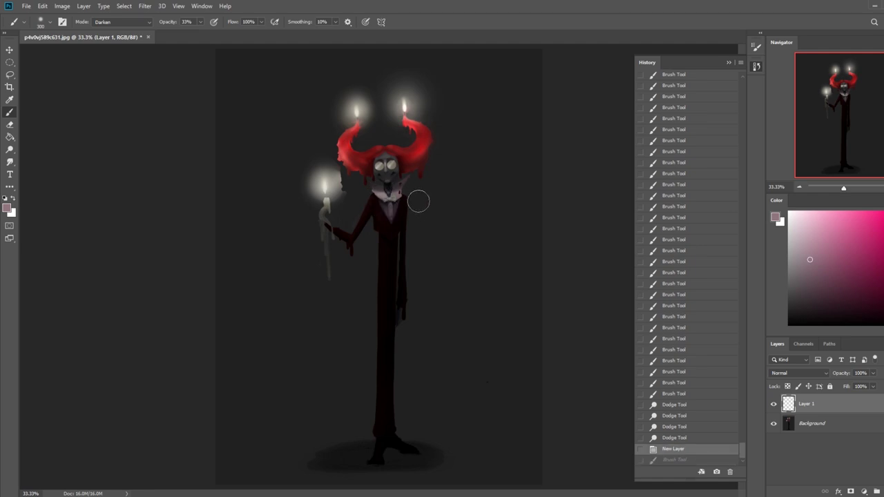
{"action": "key", "text": "ctrl+z"}
{"action": "key", "text": "ctrl+z"}
Brush a light highlight onto the raised arm's upper sleeve in Normal mode at 33% opacity, using the near-white colour sampled from the right horn's flame
{"action": "left_click", "coordinate": [406, 105], "text": "alt"}
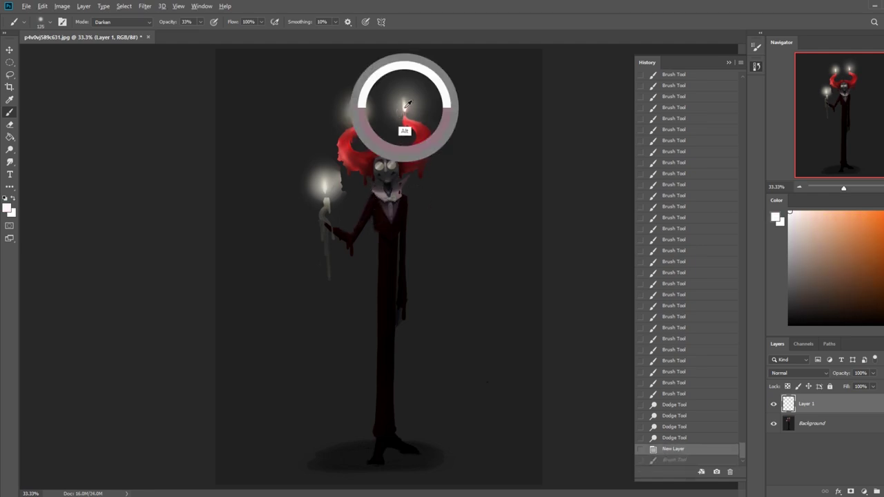
{"action": "left_click", "coordinate": [122, 22]}
{"action": "left_click", "coordinate": [111, 26]}
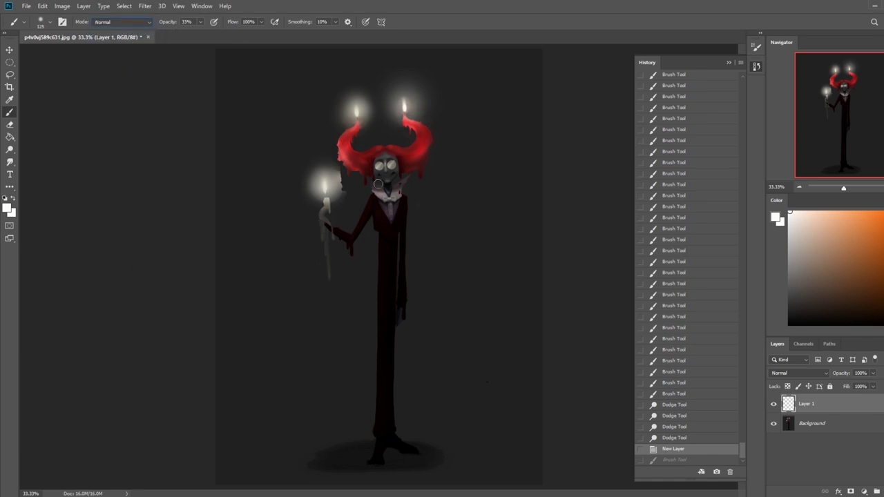
{"action": "key", "text": "ctrl+z"}
{"action": "key", "text": "ctrl+z"}
{"action": "key", "text": "ctrl+z"}
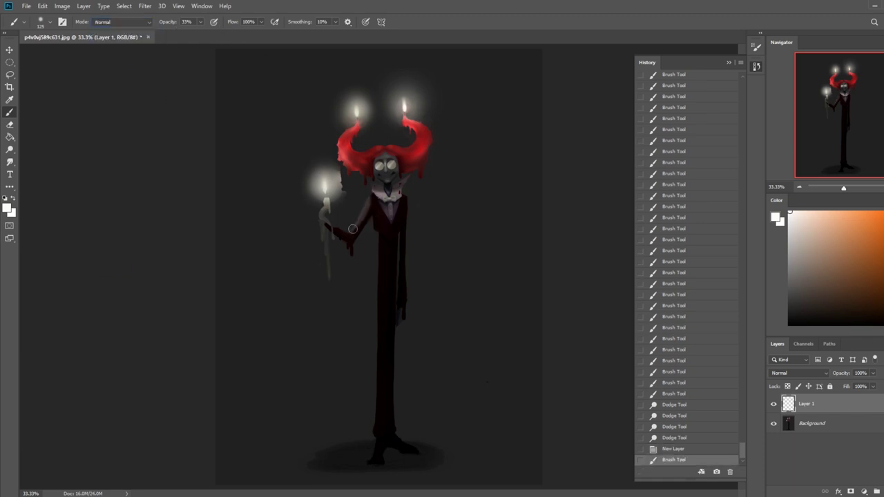
Erase the highlight spilling around the raised arm's sleeve with a size 45 eraser brush
{"action": "key", "text": "e"}
{"action": "right_click", "coordinate": [405, 212]}
{"action": "left_click", "coordinate": [573, 129]}
{"action": "left_click", "coordinate": [384, 140]}
{"action": "left_click_drag", "start_coordinate": [358, 196], "coordinate": [361, 196]}
{"action": "left_click", "coordinate": [351, 228]}
{"action": "left_click", "coordinate": [355, 215]}
{"action": "left_click", "coordinate": [161, 22]}
{"action": "key", "text": "ctrl+z"}
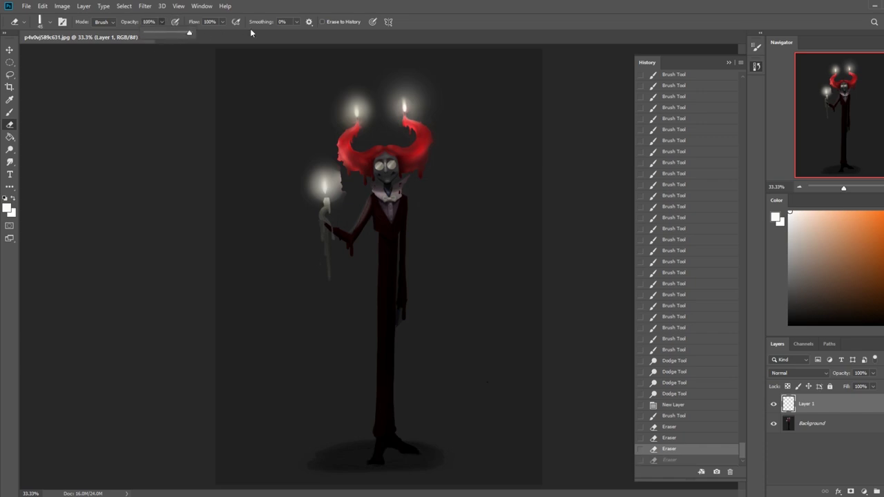
Trim the sleeve highlight from the shoulder down to the elbow so only a thin rim of light remains
{"action": "mouse_move", "coordinate": [360, 199]}
{"action": "left_mouse_down"}
{"action": "mouse_move", "coordinate": [371, 204]}
{"action": "mouse_move", "coordinate": [364, 201]}
{"action": "left_mouse_up"}
{"action": "key", "text": "ctrl+z"}
{"action": "key", "text": "ctrl+z"}
{"action": "mouse_move", "coordinate": [364, 199]}
{"action": "left_mouse_down"}
{"action": "mouse_move", "coordinate": [351, 230]}
{"action": "mouse_move", "coordinate": [362, 210]}
{"action": "left_mouse_up"}
{"action": "left_click_drag", "start_coordinate": [369, 197], "coordinate": [362, 226]}
{"action": "left_click_drag", "start_coordinate": [360, 231], "coordinate": [356, 238]}
Brush a soft highlight across the shoulder and collar, and erase the excess around the collar
{"action": "key", "text": "b"}
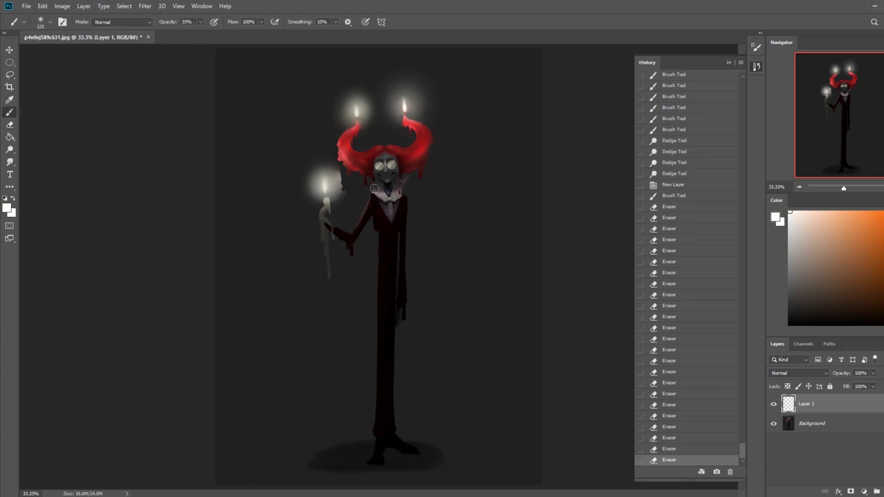
{"action": "mouse_move", "coordinate": [370, 195]}
{"action": "left_mouse_down"}
{"action": "mouse_move", "coordinate": [365, 201]}
{"action": "mouse_move", "coordinate": [384, 196]}
{"action": "left_mouse_up"}
{"action": "key", "text": "e"}
{"action": "left_click_drag", "start_coordinate": [367, 194], "coordinate": [388, 192]}
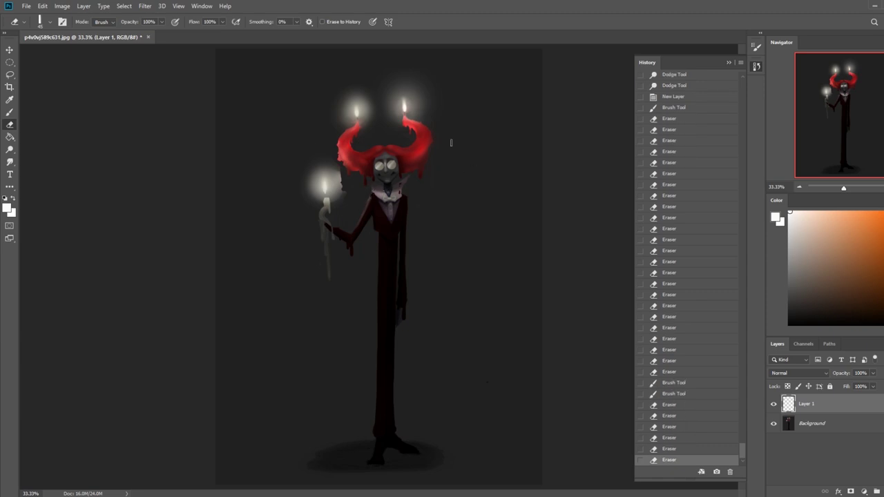
Brush a highlight onto the jacket's chest and lapel, and soften it with the eraser at 43% opacity
{"action": "key", "text": "b"}
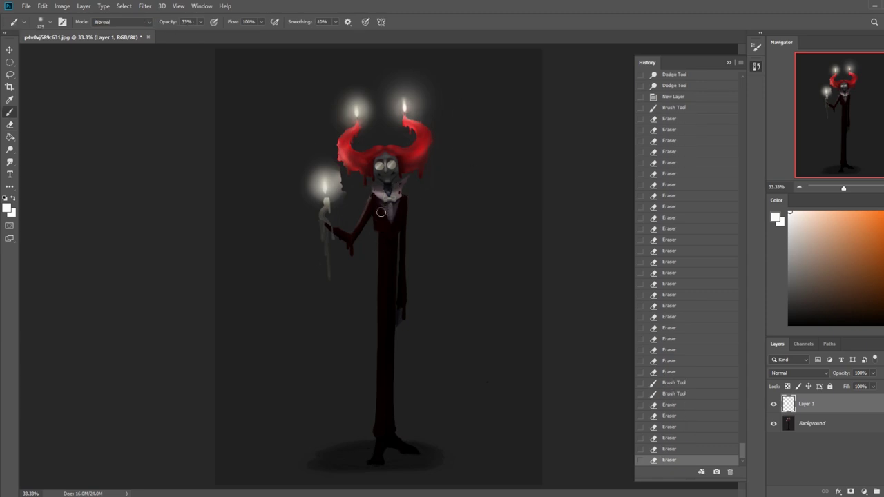
{"action": "left_click_drag", "start_coordinate": [377, 203], "coordinate": [390, 235]}
{"action": "key", "text": "e"}
{"action": "mouse_move", "coordinate": [387, 227]}
{"action": "left_mouse_down"}
{"action": "mouse_move", "coordinate": [387, 216]}
{"action": "mouse_move", "coordinate": [398, 231]}
{"action": "left_mouse_up"}
{"action": "left_click", "coordinate": [158, 25]}
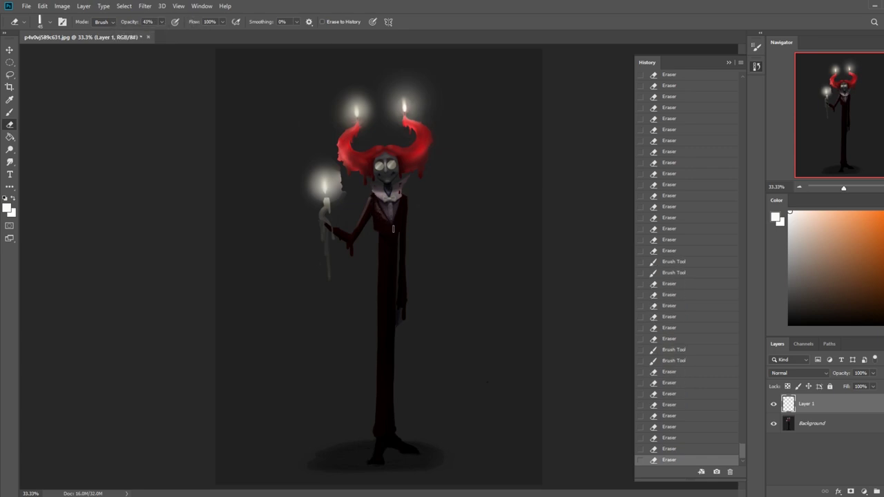
Brush a light highlight along the forearm of the raised arm near the candle
{"action": "key", "text": "b"}
{"action": "mouse_move", "coordinate": [347, 233]}
{"action": "left_mouse_down"}
{"action": "mouse_move", "coordinate": [322, 210]}
{"action": "mouse_move", "coordinate": [338, 225]}
{"action": "left_mouse_up"}
{"action": "left_click", "coordinate": [347, 233]}
Erase the excess highlight along the forearm's lower edge with the eraser at 43% opacity
{"action": "key", "text": "e"}
{"action": "mouse_move", "coordinate": [348, 230]}
{"action": "left_mouse_down"}
{"action": "mouse_move", "coordinate": [350, 221]}
{"action": "mouse_move", "coordinate": [344, 227]}
{"action": "mouse_move", "coordinate": [329, 216]}
{"action": "mouse_move", "coordinate": [354, 244]}
{"action": "left_mouse_up"}
{"action": "key", "text": "ctrl+z"}
{"action": "key", "text": "ctrl+z"}
{"action": "key", "text": "ctrl+z"}
{"action": "key", "text": "ctrl+z"}
{"action": "left_click_drag", "start_coordinate": [336, 235], "coordinate": [354, 244]}
{"action": "left_click_drag", "start_coordinate": [335, 235], "coordinate": [353, 243]}
{"action": "left_click_drag", "start_coordinate": [337, 236], "coordinate": [355, 244]}
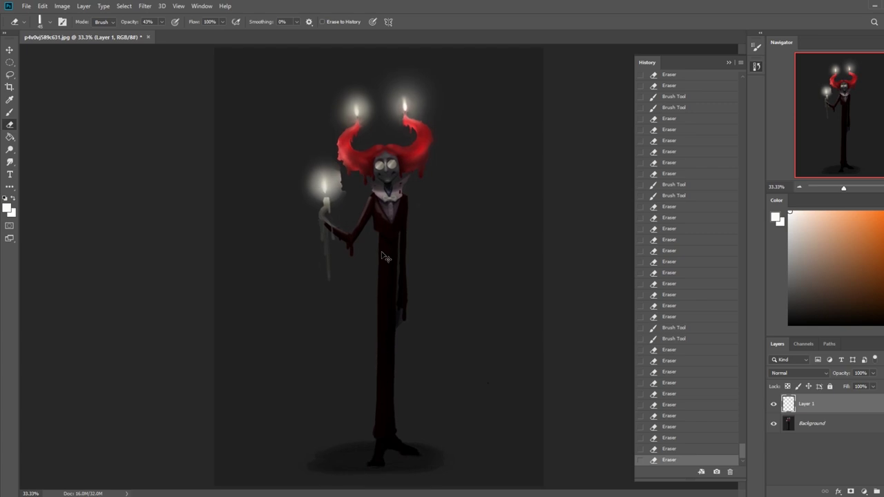
Set the Burn tool to the Shadows range at 25% exposure and make the Background layer active
{"action": "key", "text": "ctrl+minus"}
{"action": "left_click", "coordinate": [11, 163]}
{"action": "left_click", "coordinate": [10, 150]}
{"action": "left_click", "coordinate": [33, 158]}
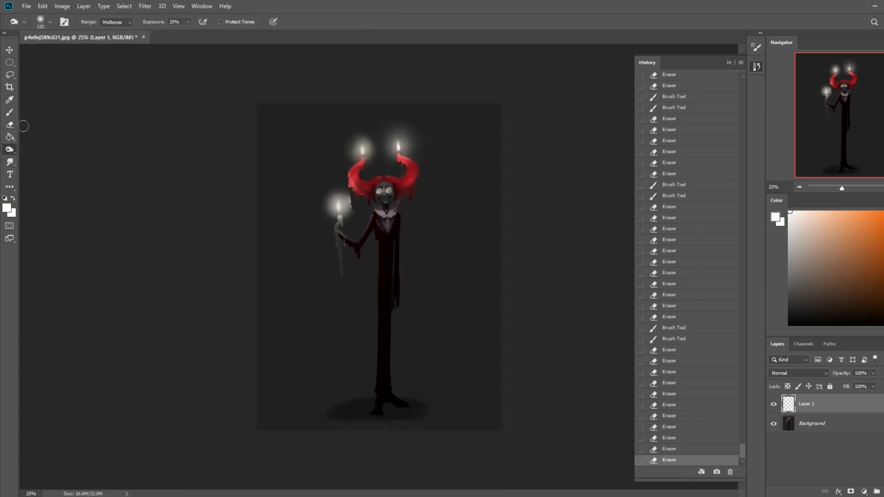
{"action": "left_click", "coordinate": [114, 22]}
{"action": "left_click", "coordinate": [114, 26]}
{"action": "left_click", "coordinate": [135, 111]}
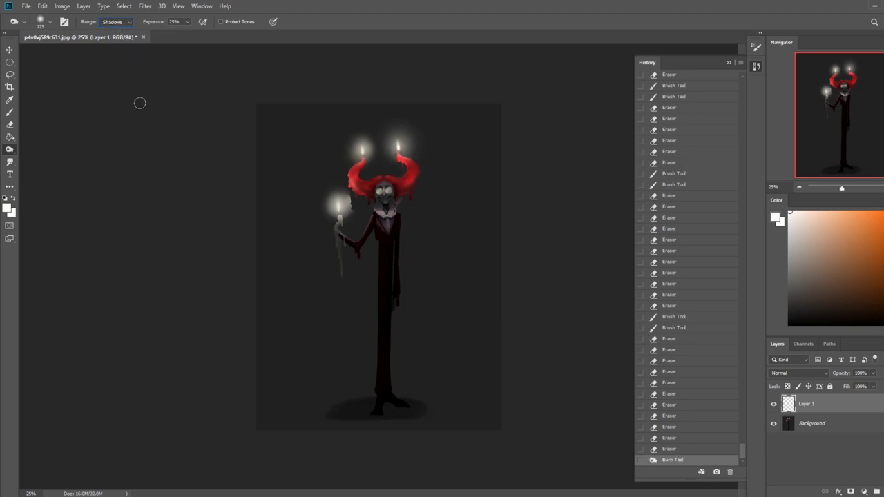
{"action": "key", "text": "bracketright"}
{"action": "left_click_drag", "start_coordinate": [408, 183], "coordinate": [408, 179]}
{"action": "left_click", "coordinate": [817, 425]}
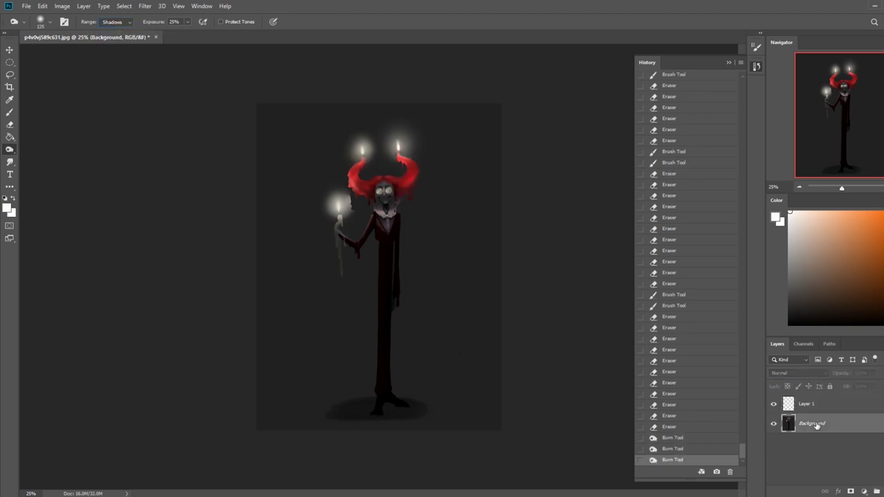
Try darkening the outer edges of both red horns with the Burn tool on the Background layer
{"action": "key", "text": "bracketright"}
{"action": "key", "text": "bracketright"}
{"action": "key", "text": "bracketleft"}
{"action": "key", "text": "bracketleft"}
{"action": "key", "text": "bracketleft"}
{"action": "mouse_move", "coordinate": [409, 181]}
{"action": "left_mouse_down"}
{"action": "mouse_move", "coordinate": [413, 160]}
{"action": "mouse_move", "coordinate": [408, 180]}
{"action": "mouse_move", "coordinate": [366, 189]}
{"action": "left_mouse_up"}
{"action": "key", "text": "bracketleft"}
{"action": "left_click_drag", "start_coordinate": [359, 187], "coordinate": [362, 183]}
{"action": "left_click", "coordinate": [415, 168]}
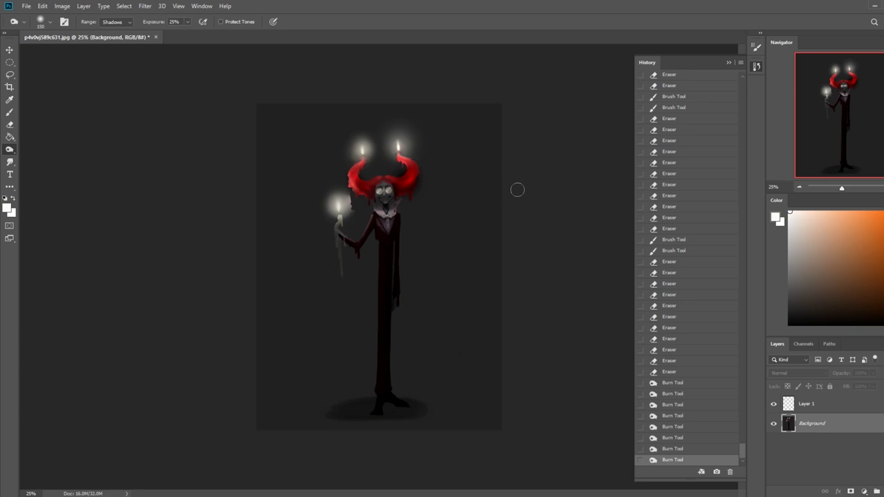
{"action": "left_click", "coordinate": [352, 177]}
{"action": "left_click", "coordinate": [418, 157]}
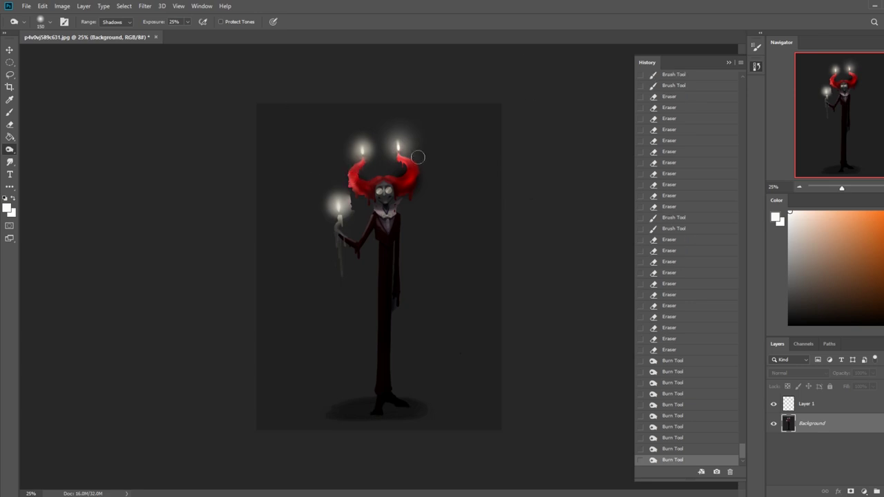
{"action": "left_click", "coordinate": [408, 160]}
{"action": "left_click", "coordinate": [360, 163]}
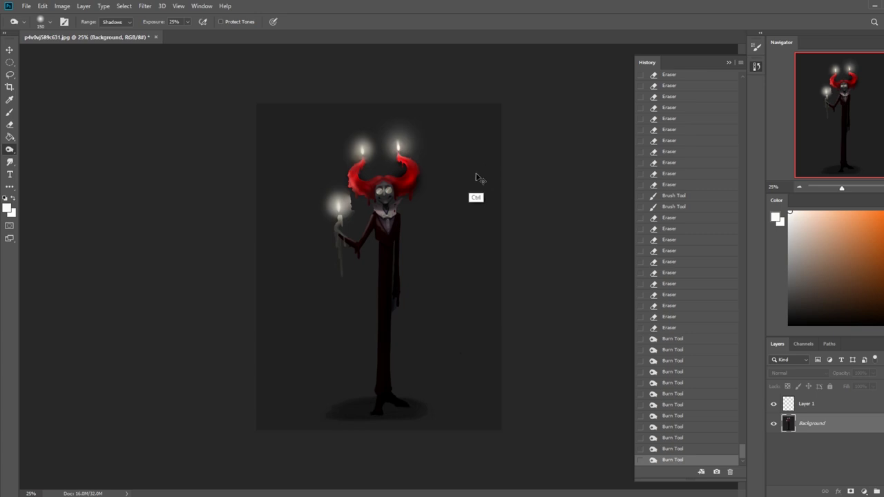
Undo the burn strokes on the red horns
{"action": "key", "text": "ctrl+z"}
{"action": "key", "text": "ctrl+z"}
{"action": "key", "text": "ctrl+z"}
{"action": "key", "text": "ctrl+z"}
{"action": "key", "text": "ctrl+z"}
{"action": "key", "text": "ctrl+z"}
{"action": "key", "text": "ctrl+z"}
{"action": "key", "text": "ctrl+z"}
{"action": "key", "text": "ctrl+z"}
{"action": "key", "text": "ctrl+z"}
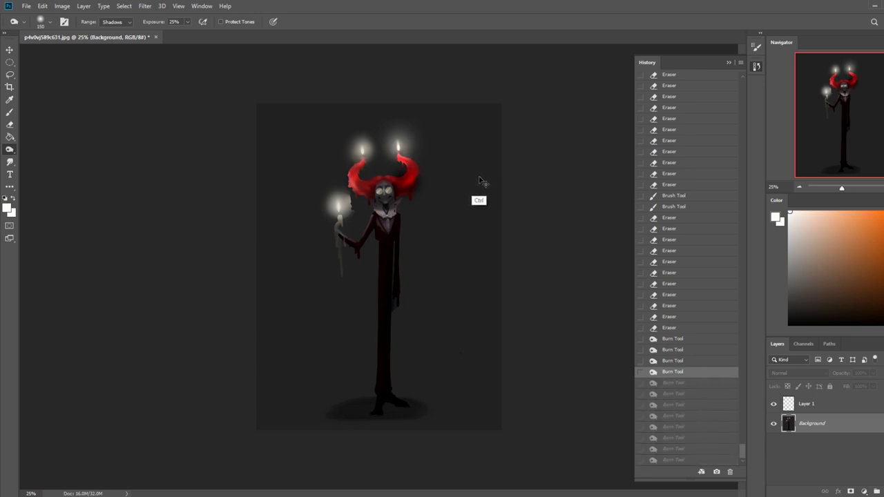
Select the dark backdrop with the Magic Wand and invert the selection to isolate the figure
{"action": "left_click", "coordinate": [9, 62]}
{"action": "left_click", "coordinate": [46, 83]}
{"action": "left_click", "coordinate": [429, 200]}
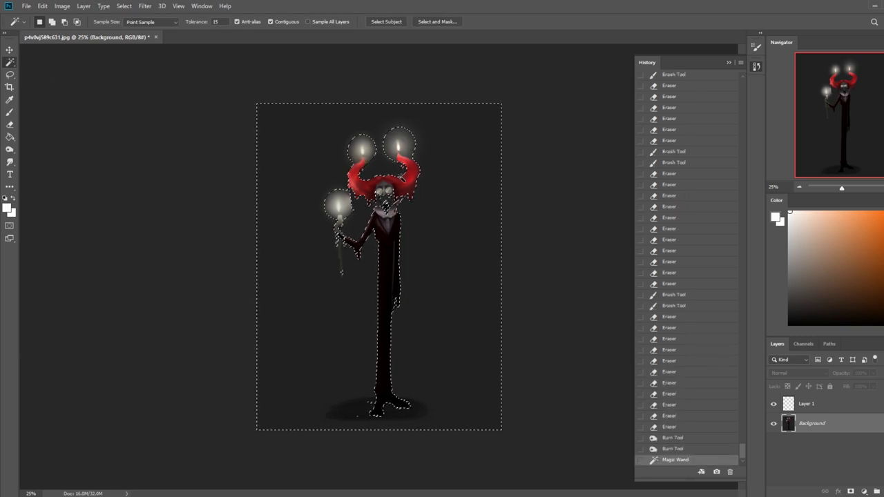
{"action": "key", "text": "m"}
{"action": "right_click", "coordinate": [400, 177]}
{"action": "left_click", "coordinate": [426, 189]}
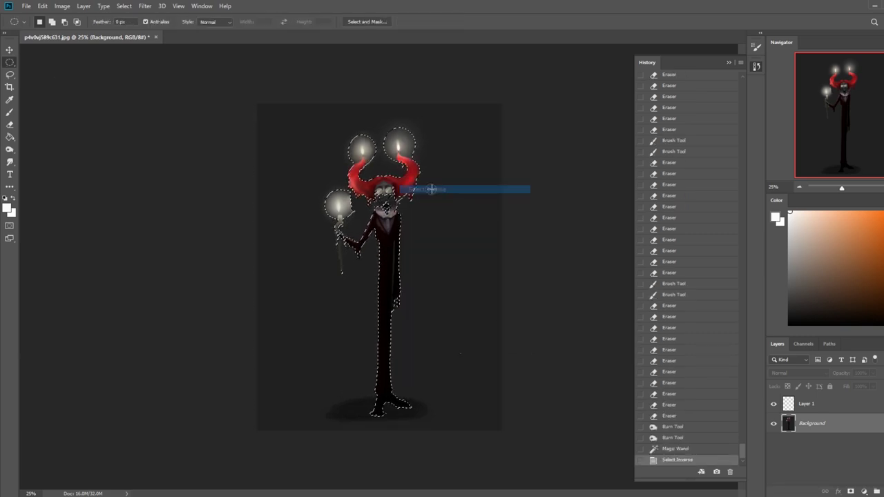
Darken the right red horn inside the selection with the Burn tool set to Shadows at 25% exposure
{"action": "left_click", "coordinate": [9, 149]}
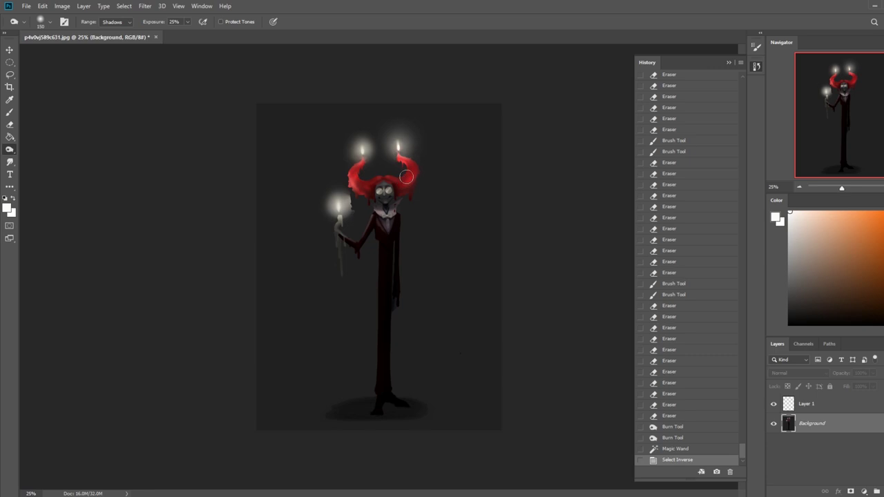
{"action": "left_click_drag", "start_coordinate": [404, 185], "coordinate": [413, 176]}
{"action": "key", "text": "["}
{"action": "key", "text": "ctrl+alt+z"}
{"action": "key", "text": "ctrl+alt+z"}
{"action": "key", "text": "ctrl+shift+z"}
{"action": "key", "text": "ctrl+shift+z"}
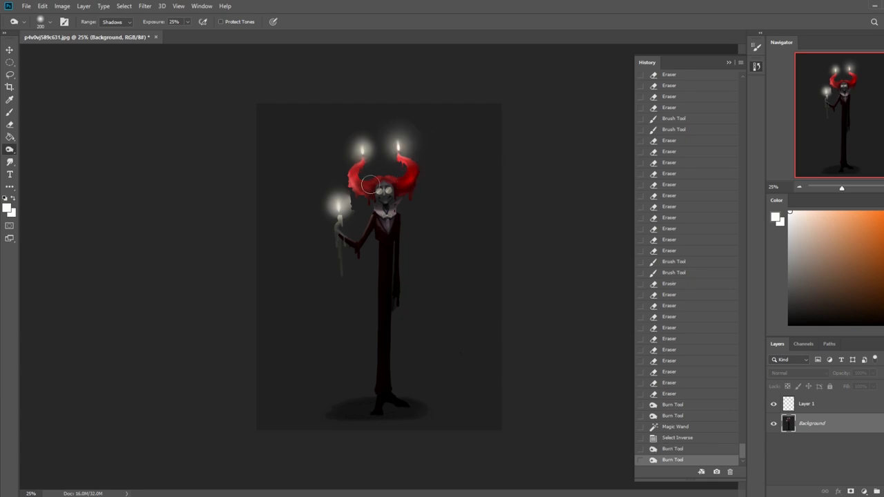
Darken the left horn and both horns' upper parts with the size 200 Burn brush, and deselect the figure
{"action": "left_click", "coordinate": [357, 185]}
{"action": "left_click", "coordinate": [364, 178]}
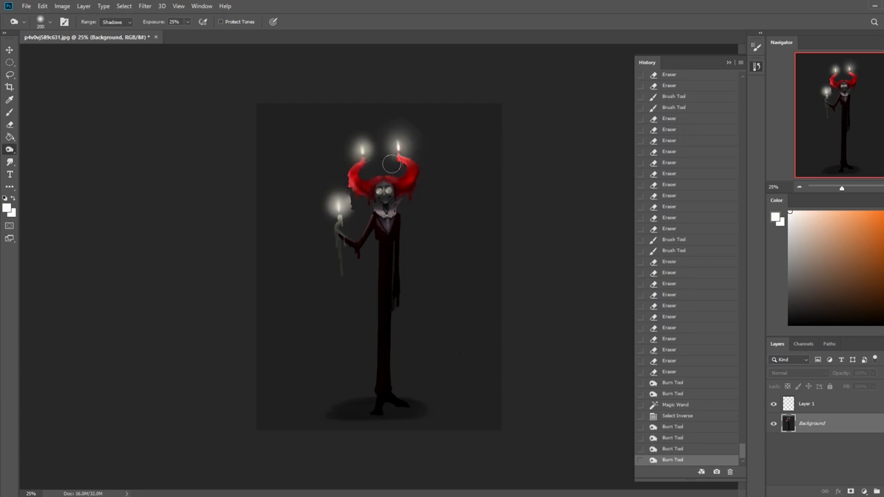
{"action": "left_click", "coordinate": [371, 176]}
{"action": "left_click", "coordinate": [366, 165]}
{"action": "left_click", "coordinate": [409, 167]}
{"action": "left_click", "coordinate": [408, 167]}
{"action": "key", "text": "m"}
{"action": "right_click", "coordinate": [425, 171]}
{"action": "left_click", "coordinate": [465, 180]}
Add a new layer directly above the Background and sample the right horn's flame colour for the brush
{"action": "key", "text": "ctrl+shift+alt+n"}
{"action": "key", "text": "b"}
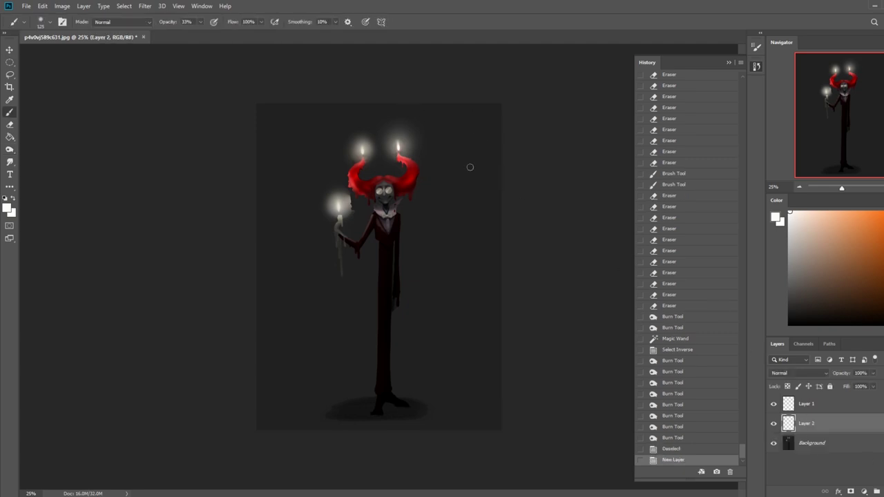
{"action": "left_click", "coordinate": [403, 143], "text": "alt"}
Try stamping a glow over the right horn's flame with the current brush enlarged to 1700
{"action": "key", "text": "bracketright"}
{"action": "key", "text": "bracketright"}
{"action": "key", "text": "bracketright"}
{"action": "key", "text": "bracketright"}
{"action": "key", "text": "bracketright"}
{"action": "key", "text": "bracketright"}
{"action": "key", "text": "bracketright"}
{"action": "key", "text": "bracketright"}
{"action": "key", "text": "bracketright"}
{"action": "key", "text": "bracketright"}
{"action": "key", "text": "bracketright"}
{"action": "key", "text": "bracketright"}
{"action": "key", "text": "bracketright"}
{"action": "key", "text": "bracketright"}
{"action": "key", "text": "bracketright"}
{"action": "key", "text": "bracketright"}
{"action": "key", "text": "bracketright"}
{"action": "key", "text": "bracketright"}
{"action": "left_click", "coordinate": [402, 140]}
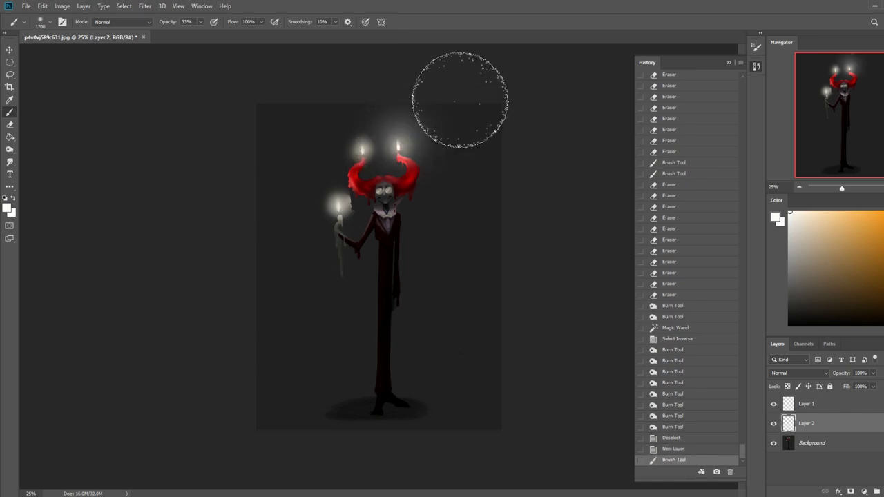
{"action": "key", "text": "ctrl+z"}
Stamp a soft glow over each horn's flame with a size 500 soft round brush at 33% opacity
{"action": "right_click", "coordinate": [458, 170]}
{"action": "left_click", "coordinate": [546, 375]}
{"action": "left_click", "coordinate": [520, 93]}
{"action": "left_click", "coordinate": [405, 142]}
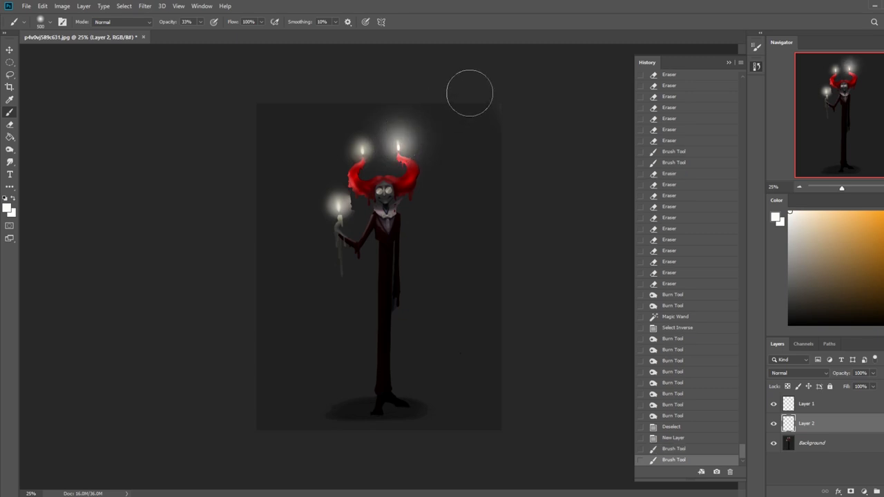
{"action": "left_click", "coordinate": [365, 143]}
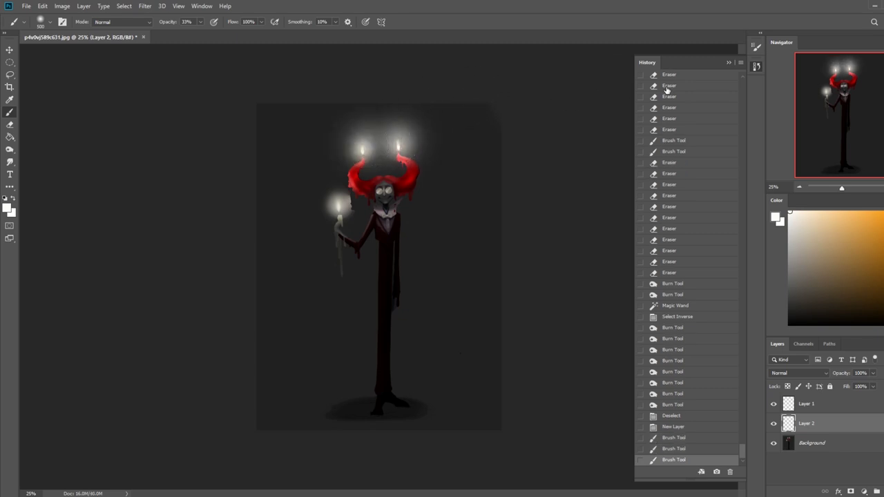
Paint a faint, wide glow above both horn flames with the brush at size 1200 and 5% opacity
{"action": "key", "text": "bracketright"}
{"action": "key", "text": "bracketright"}
{"action": "key", "text": "bracketright"}
{"action": "key", "text": "bracketright"}
{"action": "key", "text": "bracketright"}
{"action": "key", "text": "bracketright"}
{"action": "key", "text": "bracketright"}
{"action": "left_click", "coordinate": [373, 120]}
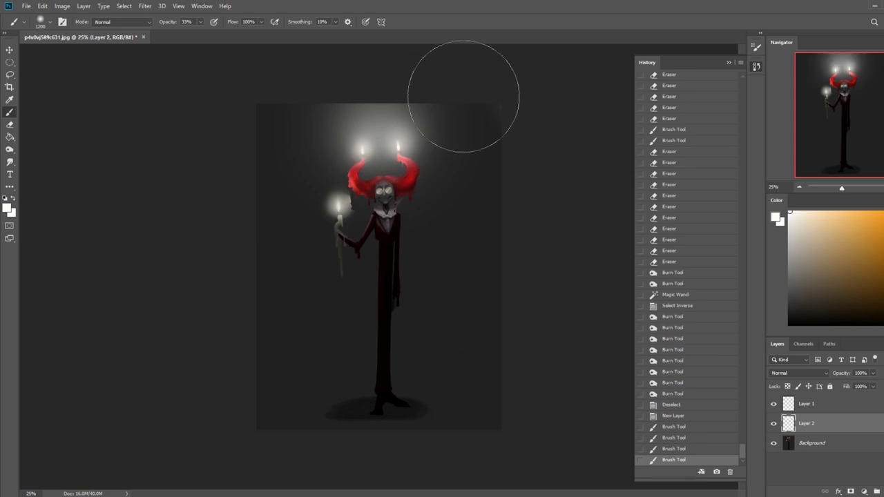
{"action": "key", "text": "ctrl+z"}
{"action": "left_click", "coordinate": [200, 21]}
{"action": "mouse_move", "coordinate": [375, 118]}
{"action": "left_mouse_down"}
{"action": "mouse_move", "coordinate": [456, 109]}
{"action": "mouse_move", "coordinate": [371, 115]}
{"action": "left_mouse_up"}
{"action": "left_click", "coordinate": [381, 126]}
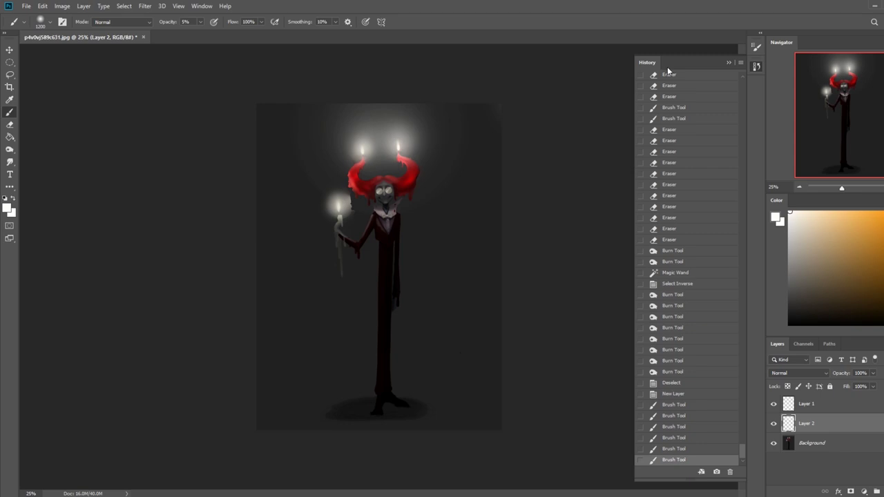
Compare the painting with and without Layer 2, erasing stray glow near the canvas's upper-right corner with a size 500 eraser at 43% opacity
{"action": "key", "text": "e"}
{"action": "left_click", "coordinate": [773, 423]}
{"action": "left_click", "coordinate": [774, 424]}
{"action": "left_click", "coordinate": [773, 423]}
{"action": "left_click", "coordinate": [774, 423]}
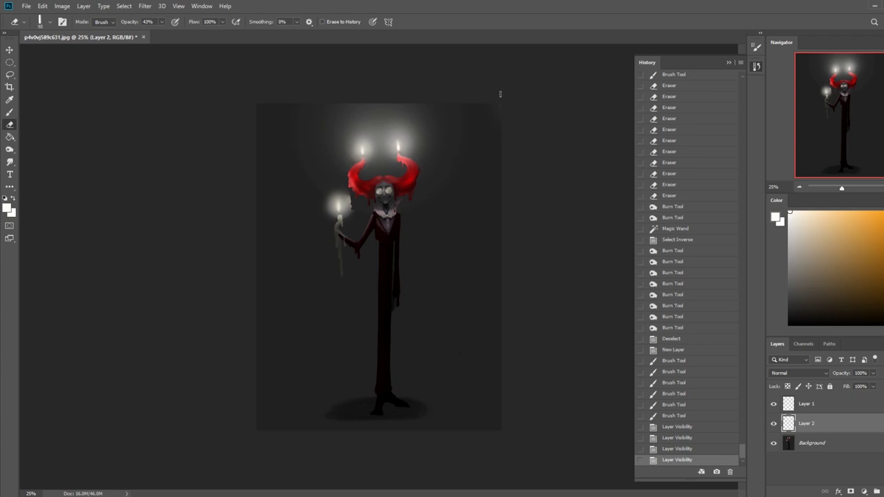
{"action": "key", "text": "bracketright"}
{"action": "key", "text": "bracketright"}
{"action": "key", "text": "bracketright"}
{"action": "left_click_drag", "start_coordinate": [506, 103], "coordinate": [544, 133]}
{"action": "left_click_drag", "start_coordinate": [525, 90], "coordinate": [531, 124]}
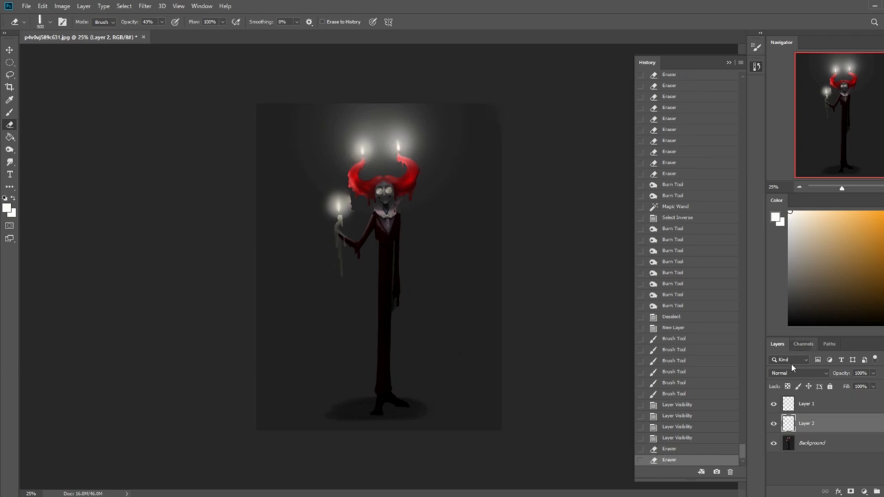
{"action": "left_click", "coordinate": [774, 424]}
{"action": "left_click", "coordinate": [774, 424]}
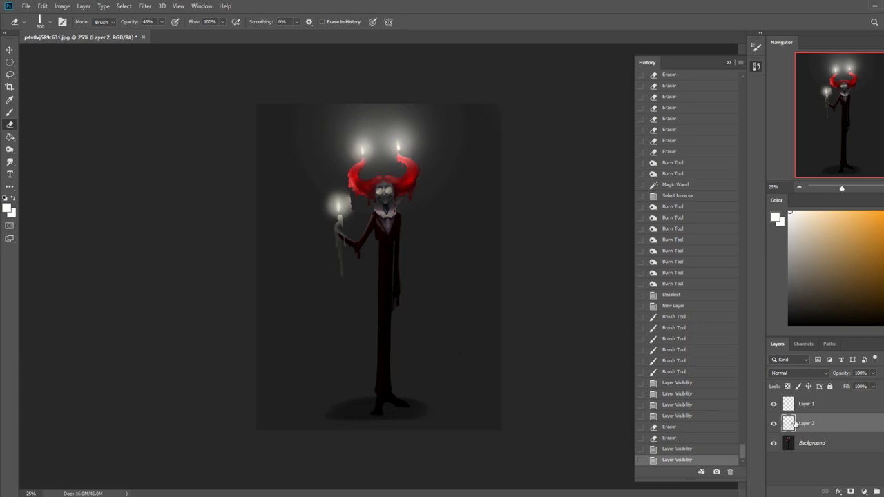
Merge Layer 2 down into the Background and flatten the whole image into a single layer
{"action": "right_click", "coordinate": [828, 418]}
{"action": "left_click", "coordinate": [821, 302]}
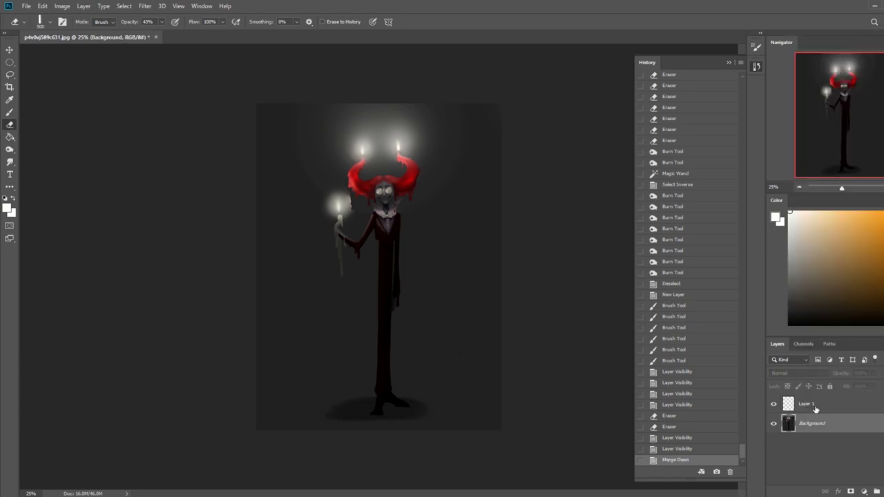
{"action": "right_click", "coordinate": [794, 406]}
{"action": "left_click", "coordinate": [822, 314]}
{"action": "key", "text": "ctrl+z"}
{"action": "right_click", "coordinate": [813, 405]}
{"action": "left_click", "coordinate": [813, 298]}
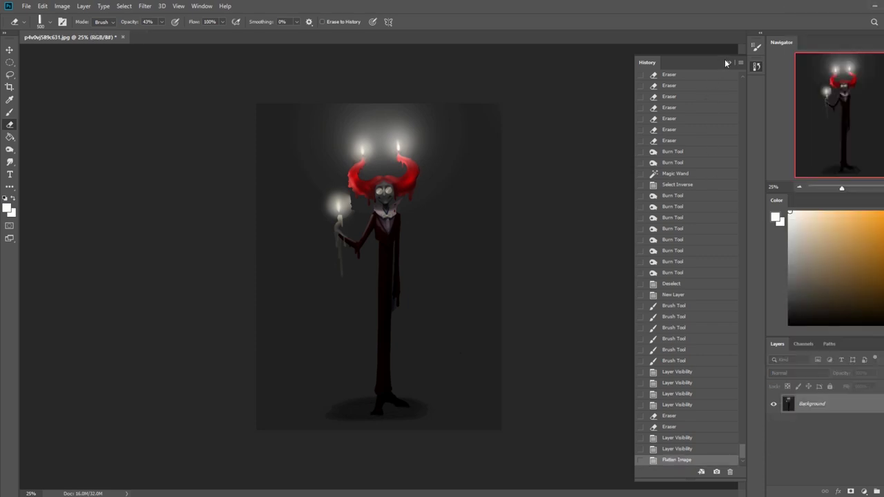
Darken the face with the sampled dark background grey, using a size 200 soft brush in Darken mode at 23% opacity
{"action": "left_click", "coordinate": [727, 62]}
{"action": "key", "text": "b"}
{"action": "left_click", "coordinate": [450, 203], "text": "alt"}
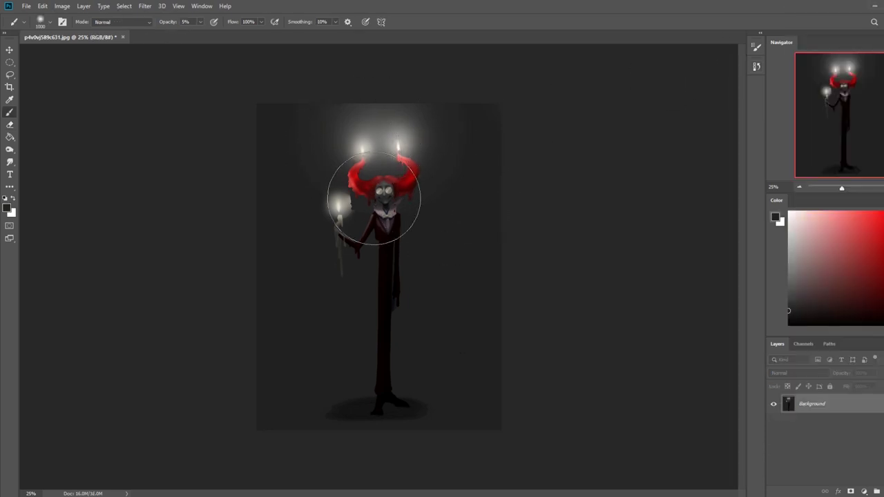
{"action": "key", "text": "bracketleft"}
{"action": "left_click", "coordinate": [126, 22]}
{"action": "left_click", "coordinate": [118, 60]}
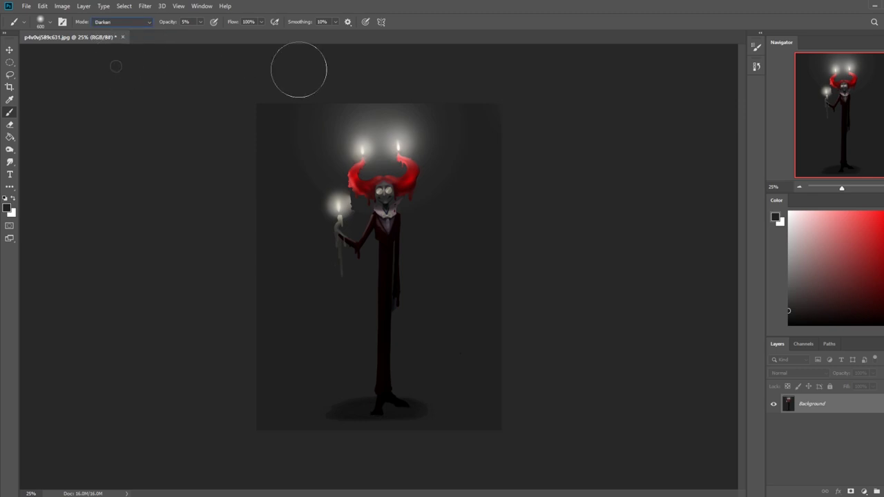
{"action": "key", "text": "bracketleft"}
{"action": "key", "text": "bracketleft"}
{"action": "key", "text": "bracketleft"}
{"action": "key", "text": "bracketleft"}
{"action": "left_click", "coordinate": [200, 24]}
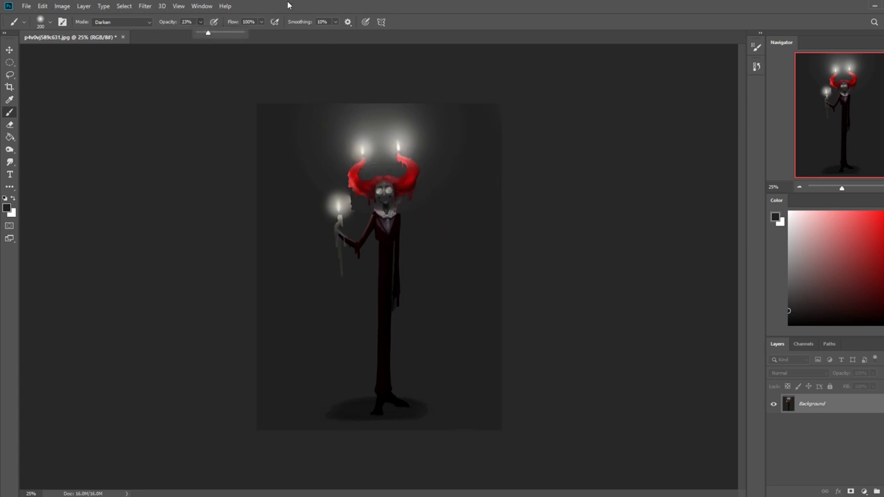
{"action": "left_click", "coordinate": [385, 191]}
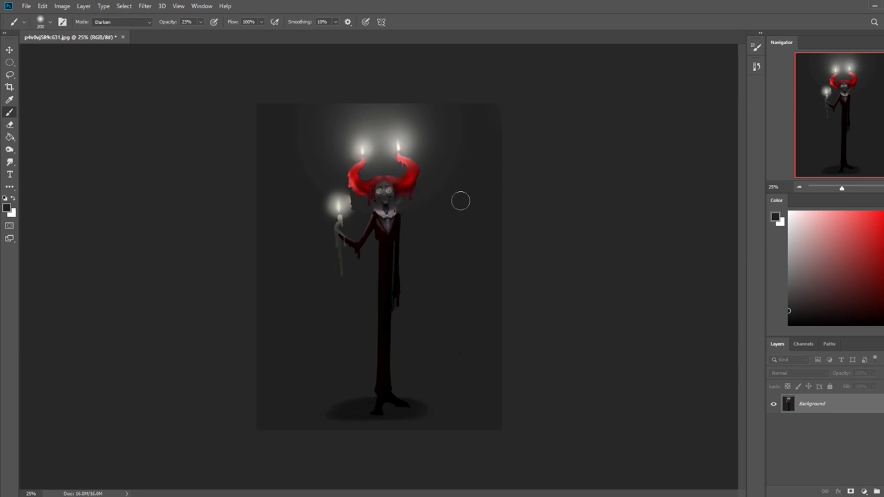
Set the brush to size 500 and 9% opacity, and lasso highlight shapes on the face's cheeks, nose and forehead
{"action": "key", "text": "bracketright"}
{"action": "key", "text": "bracketright"}
{"action": "key", "text": "bracketright"}
{"action": "key", "text": "bracketright"}
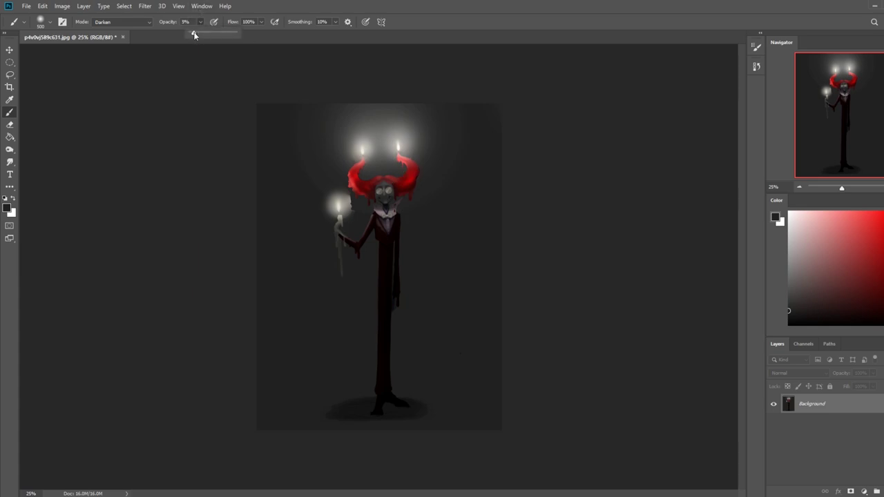
{"action": "key", "text": "z"}
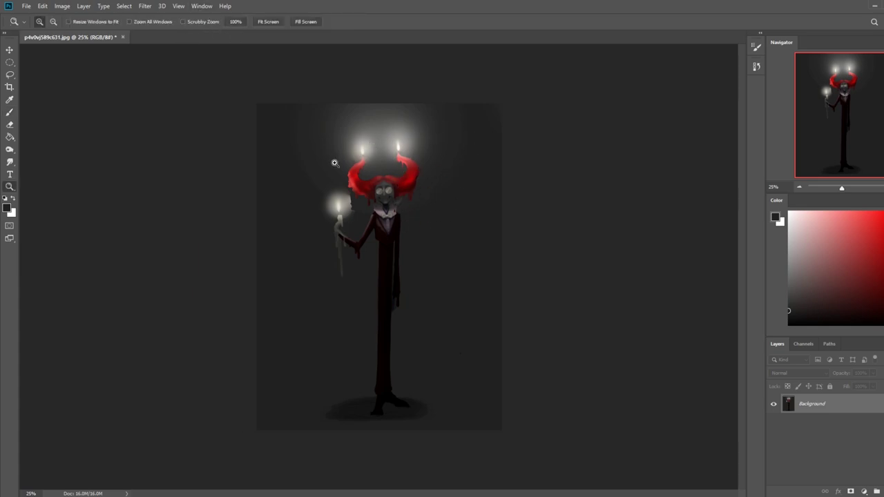
{"action": "left_click_drag", "start_coordinate": [335, 163], "coordinate": [421, 226]}
{"action": "key", "text": "l"}
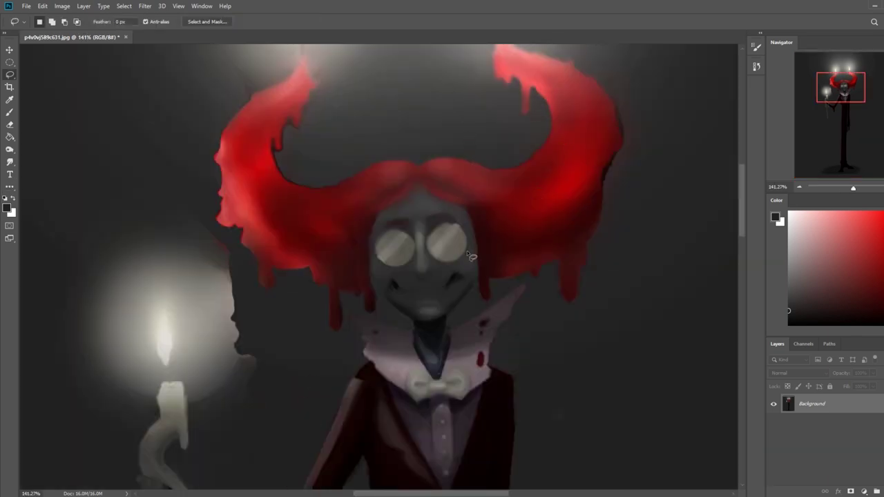
{"action": "left_click_drag", "start_coordinate": [477, 265], "coordinate": [470, 245]}
{"action": "left_click_drag", "start_coordinate": [375, 253], "coordinate": [384, 289]}
{"action": "mouse_move", "coordinate": [415, 228]}
{"action": "left_mouse_down"}
{"action": "mouse_move", "coordinate": [420, 263]}
{"action": "mouse_move", "coordinate": [422, 214]}
{"action": "mouse_move", "coordinate": [394, 213]}
{"action": "mouse_move", "coordinate": [416, 195]}
{"action": "mouse_move", "coordinate": [451, 214]}
{"action": "left_mouse_up"}
{"action": "key", "text": "ctrl+d"}
{"action": "key", "text": "ctrl+0"}
{"action": "key", "text": "ctrl+minus"}
Paint the selected facial highlights in Normal mode with the grey sampled from the glow beside the right horn's flame
{"action": "key", "text": "b"}
{"action": "left_click", "coordinate": [404, 147], "text": "alt"}
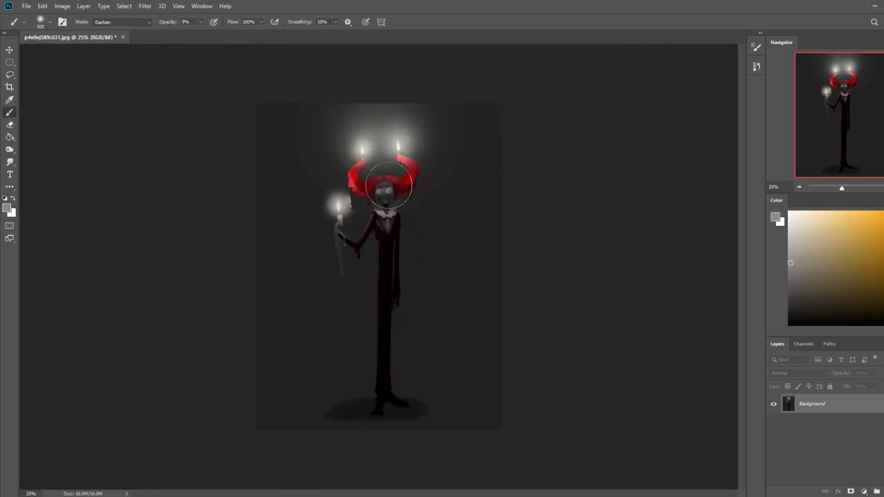
{"action": "left_click", "coordinate": [131, 21]}
{"action": "left_click", "coordinate": [131, 30]}
{"action": "mouse_move", "coordinate": [395, 190]}
{"action": "left_mouse_down"}
{"action": "mouse_move", "coordinate": [380, 190]}
{"action": "mouse_move", "coordinate": [391, 186]}
{"action": "left_mouse_up"}
Lasso highlight shapes on the inner cheeks beneath the two glasses lenses
{"action": "key", "text": "z"}
{"action": "left_click_drag", "start_coordinate": [352, 176], "coordinate": [438, 212]}
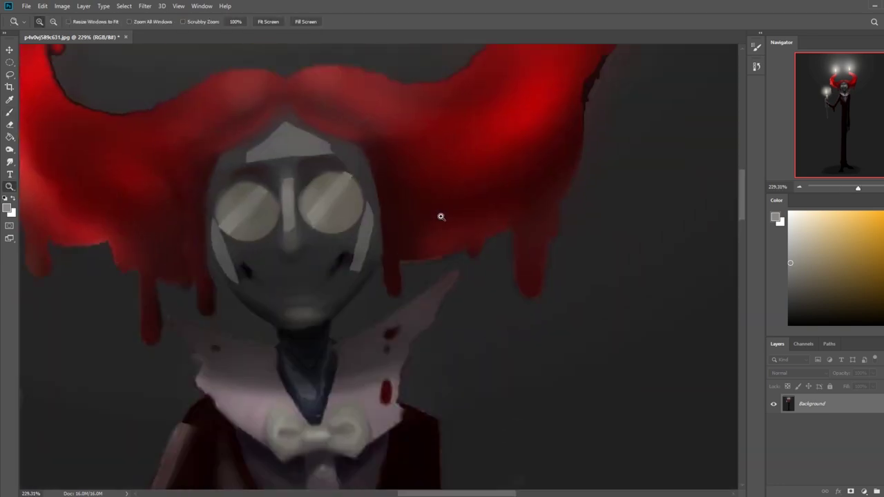
{"action": "key", "text": "l"}
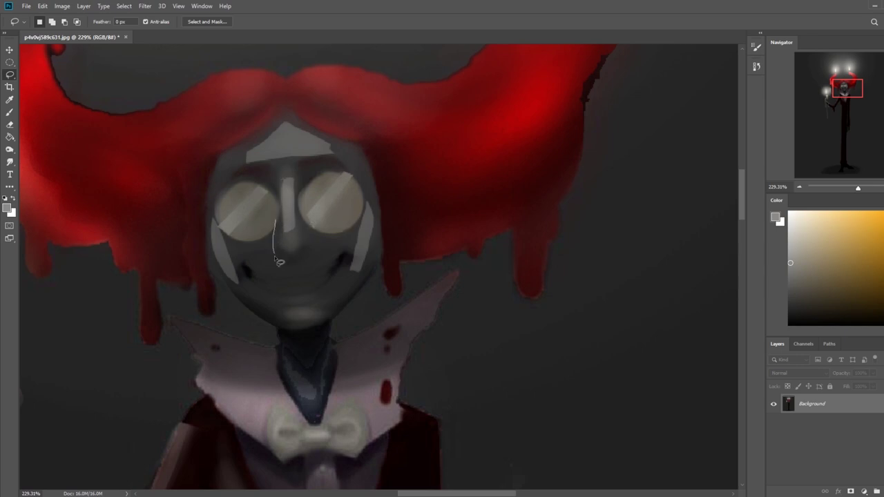
{"action": "mouse_move", "coordinate": [271, 275]}
{"action": "left_mouse_down"}
{"action": "mouse_move", "coordinate": [265, 229]}
{"action": "mouse_move", "coordinate": [309, 244]}
{"action": "mouse_move", "coordinate": [306, 275]}
{"action": "mouse_move", "coordinate": [333, 257]}
{"action": "mouse_move", "coordinate": [304, 214]}
{"action": "left_mouse_up"}
{"action": "key", "text": "shift"}
{"action": "key", "text": "ctrl"}
{"action": "key", "text": "ctrl+d"}
Paint soft grey highlights into the selected areas below the lenses with the size 500 brush at 9% opacity, and deselect them
{"action": "key", "text": "b"}
{"action": "key", "text": "bracketright"}
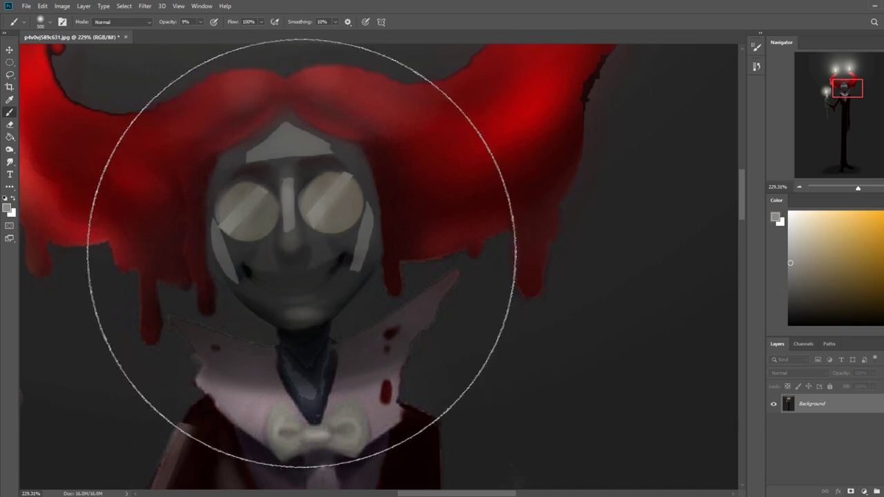
{"action": "key", "text": "ctrl+0"}
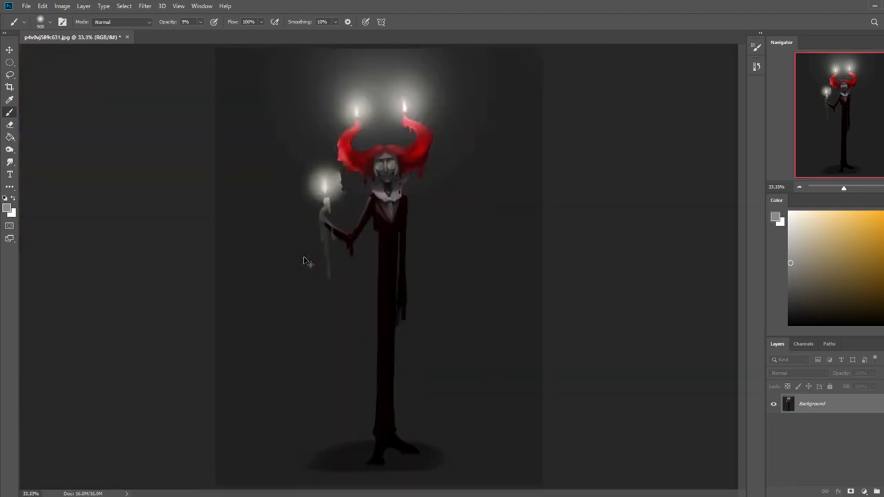
{"action": "key", "text": "ctrl+minus"}
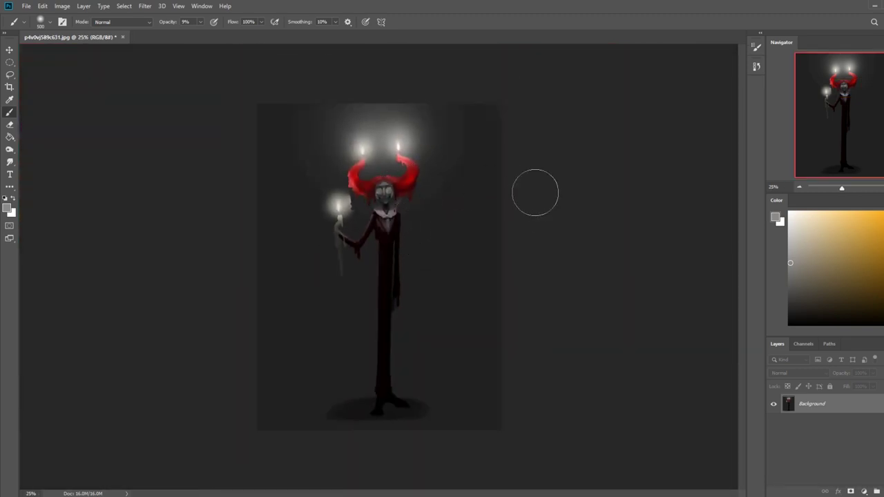
{"action": "key", "text": "m"}
{"action": "right_click", "coordinate": [386, 203]}
{"action": "left_click", "coordinate": [402, 208]}
{"action": "key", "text": "z"}
{"action": "key", "text": "b"}
{"action": "key", "text": "v"}
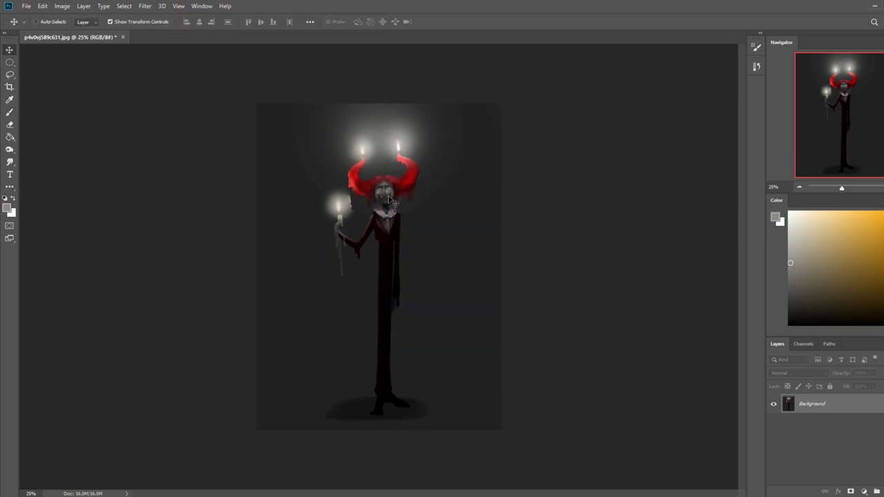
Reduce the brush to size 250 and lasso the pointed tips on both sides of the shirt collar
{"action": "key", "text": "b"}
{"action": "left_click", "coordinate": [387, 193], "text": "alt"}
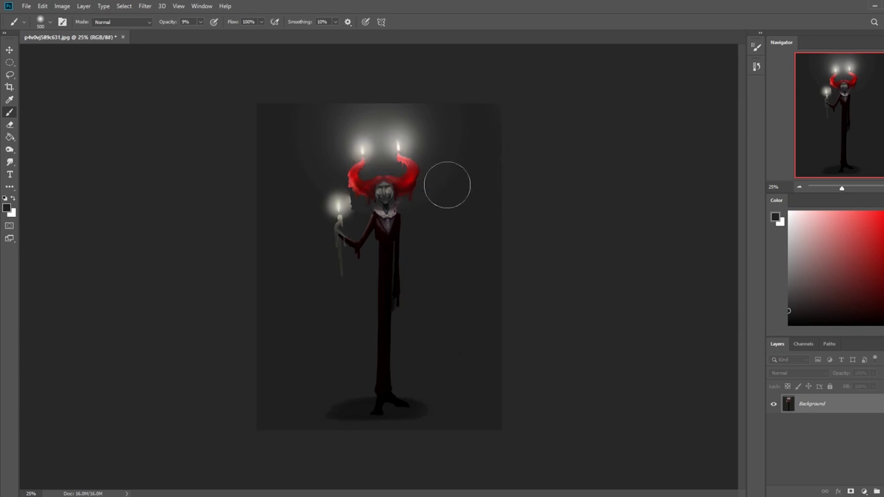
{"action": "key", "text": "bracketleft"}
{"action": "key", "text": "bracketleft"}
{"action": "key", "text": "bracketleft"}
{"action": "key", "text": "z"}
{"action": "left_click_drag", "start_coordinate": [359, 175], "coordinate": [430, 221]}
{"action": "key", "text": "l"}
{"action": "mouse_move", "coordinate": [506, 288]}
{"action": "left_mouse_down"}
{"action": "mouse_move", "coordinate": [445, 310]}
{"action": "mouse_move", "coordinate": [518, 261]}
{"action": "left_mouse_up"}
{"action": "left_click_drag", "start_coordinate": [505, 290], "coordinate": [506, 289]}
{"action": "mouse_move", "coordinate": [324, 323]}
{"action": "left_mouse_down", "text": "shift"}
{"action": "mouse_move", "coordinate": [275, 322]}
{"action": "mouse_move", "coordinate": [296, 320]}
{"action": "mouse_move", "coordinate": [275, 320]}
{"action": "mouse_move", "coordinate": [256, 306]}
{"action": "mouse_move", "coordinate": [309, 319]}
{"action": "left_mouse_up", "text": "shift"}
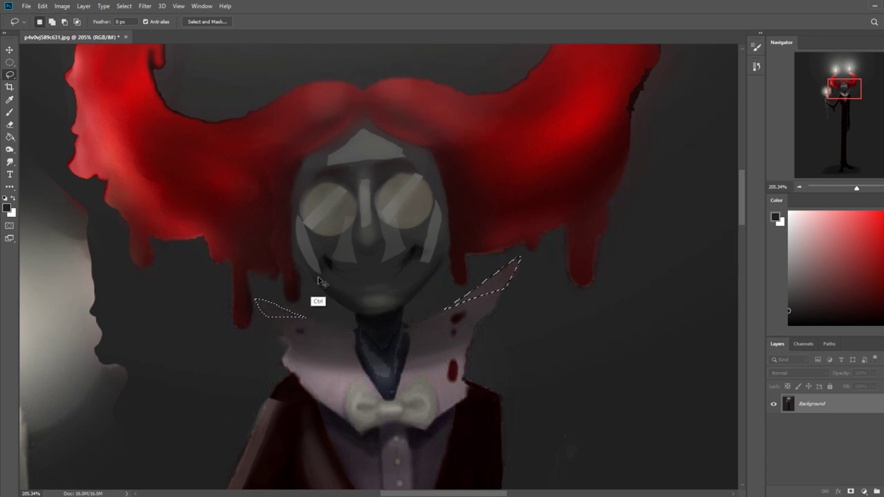
Brighten the selected collar tips with the sampled collar colour at 35% brush opacity, and clear the selection
{"action": "key", "text": "ctrl+0"}
{"action": "key", "text": "b"}
{"action": "left_click", "coordinate": [395, 192], "text": "alt"}
{"action": "left_click", "coordinate": [200, 21]}
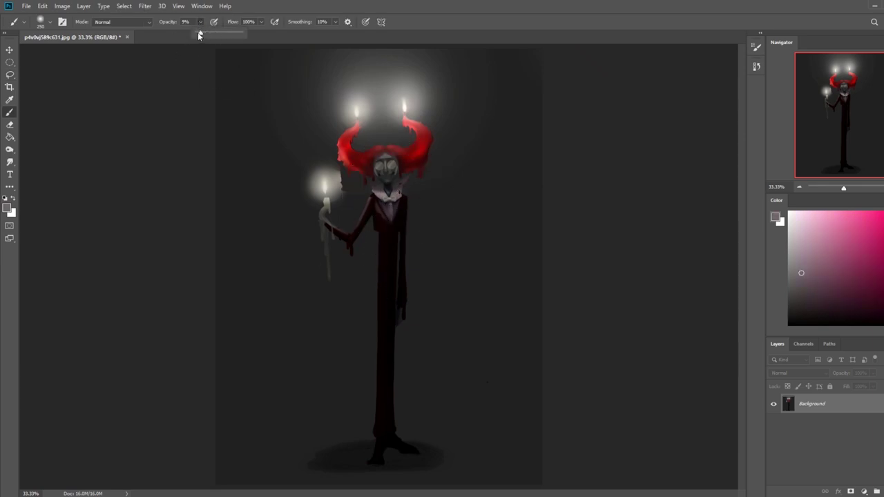
{"action": "mouse_move", "coordinate": [417, 170]}
{"action": "left_mouse_down"}
{"action": "mouse_move", "coordinate": [333, 177]}
{"action": "mouse_move", "coordinate": [412, 178]}
{"action": "mouse_move", "coordinate": [350, 155]}
{"action": "mouse_move", "coordinate": [416, 177]}
{"action": "mouse_move", "coordinate": [390, 180]}
{"action": "left_mouse_up"}
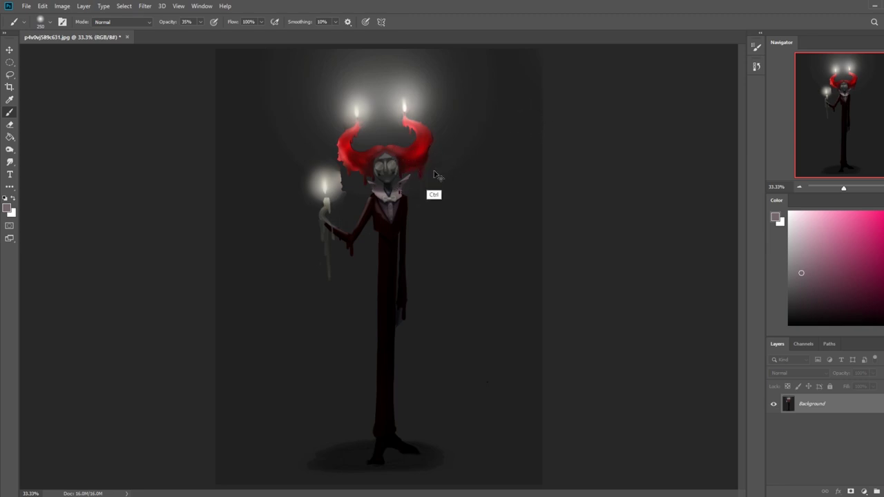
{"action": "key", "text": "m"}
{"action": "right_click", "coordinate": [395, 185]}
{"action": "left_click", "coordinate": [398, 189]}
Blend the hard edges of the forehead, nose and cheek highlights with the Smudge tool at 15% strength
{"action": "key", "text": "z"}
{"action": "left_click_drag", "start_coordinate": [339, 165], "coordinate": [425, 200]}
{"action": "left_click", "coordinate": [9, 162]}
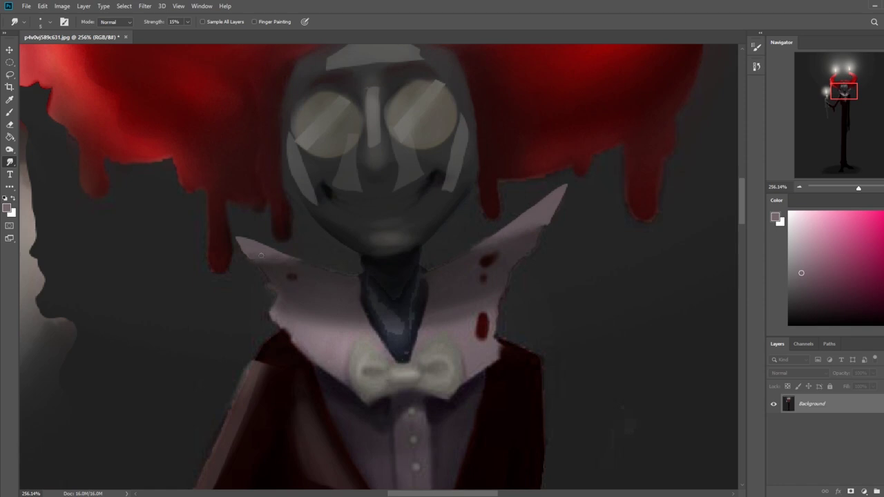
{"action": "left_click_drag", "start_coordinate": [420, 148], "coordinate": [431, 224]}
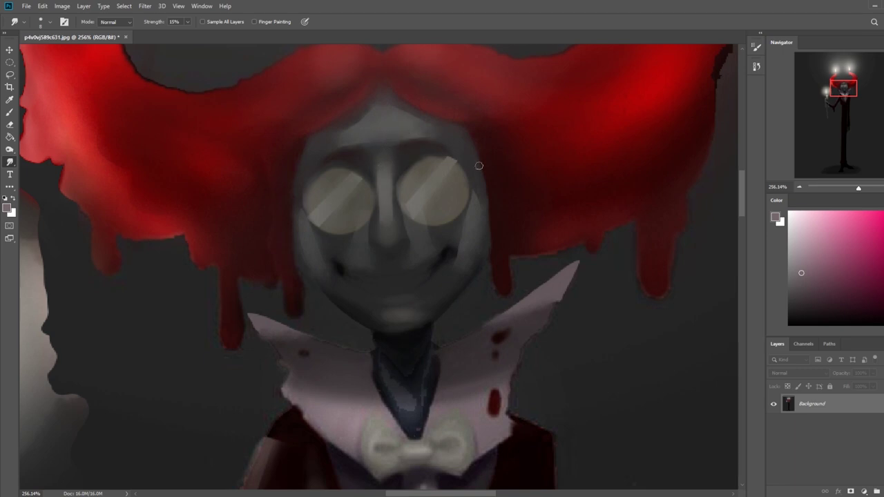
Lasso narrow areas along the outer edges of both lower cheeks and hide the selection outline
{"action": "key", "text": "l"}
{"action": "mouse_move", "coordinate": [486, 194]}
{"action": "left_mouse_down"}
{"action": "mouse_move", "coordinate": [473, 286]}
{"action": "mouse_move", "coordinate": [488, 206]}
{"action": "left_mouse_up"}
{"action": "mouse_move", "coordinate": [293, 241]}
{"action": "left_mouse_down"}
{"action": "mouse_move", "coordinate": [310, 262]}
{"action": "mouse_move", "coordinate": [314, 302]}
{"action": "mouse_move", "coordinate": [299, 217]}
{"action": "mouse_move", "coordinate": [326, 259]}
{"action": "mouse_move", "coordinate": [320, 249]}
{"action": "left_mouse_up"}
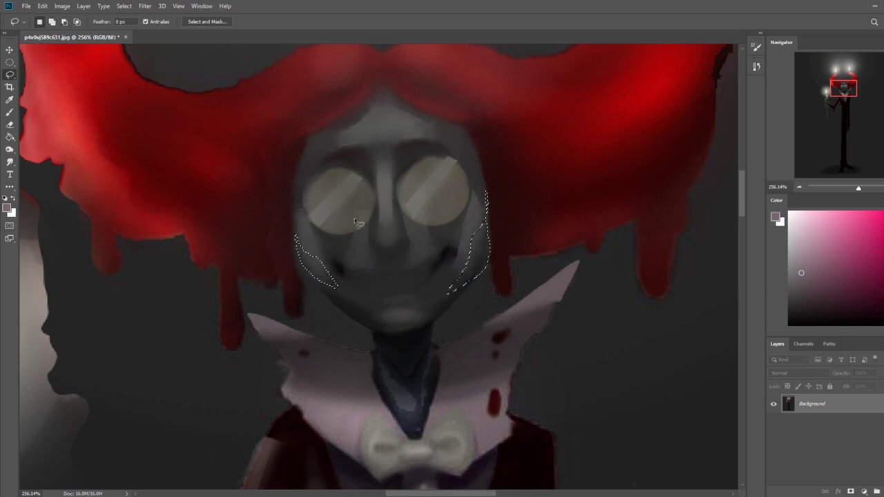
{"action": "mouse_move", "coordinate": [493, 227]}
{"action": "left_mouse_down"}
{"action": "mouse_move", "coordinate": [465, 268]}
{"action": "mouse_move", "coordinate": [488, 154]}
{"action": "left_mouse_up"}
{"action": "key", "text": "ctrl+h"}
Shade the selected cheek edges in Darken mode at 35% opacity with the near-black sampled from the corner of the mouth
{"action": "key", "text": "b"}
{"action": "left_click", "coordinate": [423, 312], "text": "alt"}
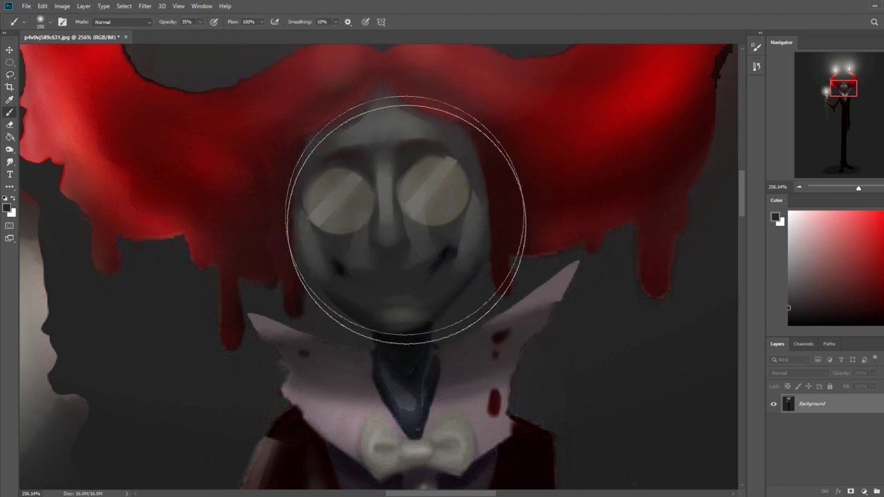
{"action": "left_click", "coordinate": [141, 24]}
{"action": "left_click", "coordinate": [122, 56]}
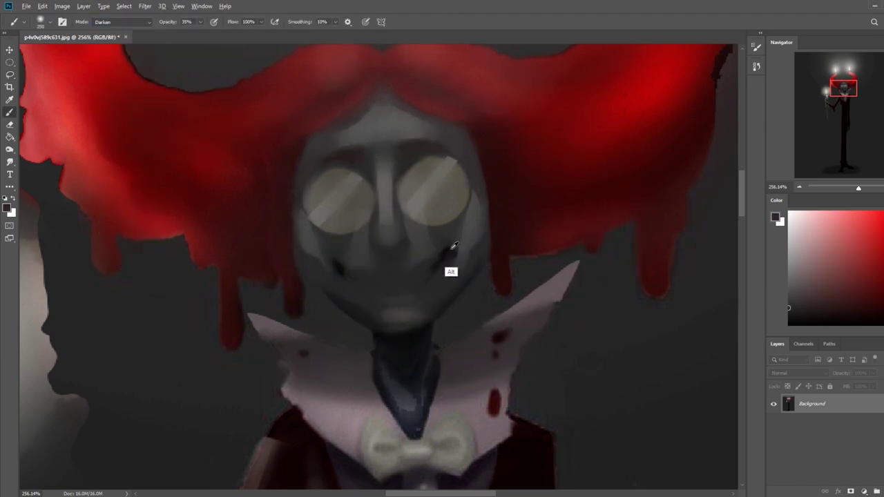
{"action": "left_click", "coordinate": [447, 271], "text": "alt"}
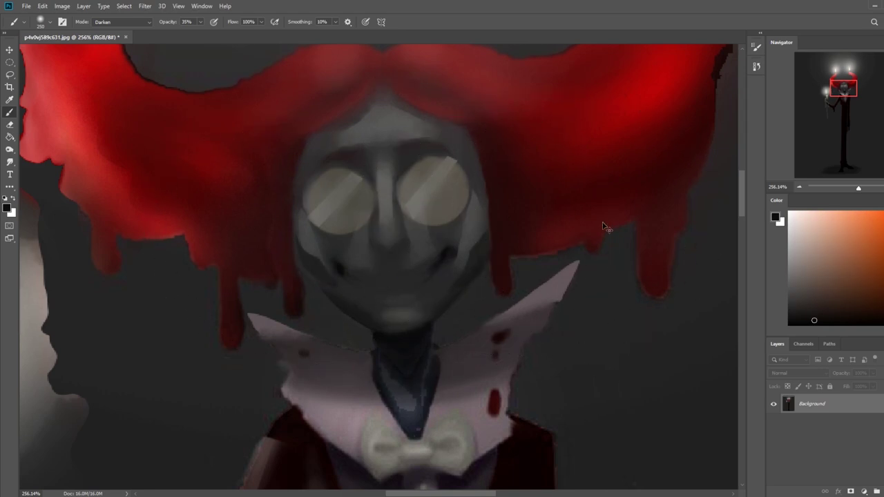
{"action": "key", "text": "ctrl+0"}
Soften the shading edges on the lower cheeks with a size 8 Smudge tool at 15% strength
{"action": "key", "text": "z"}
{"action": "left_click_drag", "start_coordinate": [333, 136], "coordinate": [438, 192]}
{"action": "key", "text": "m"}
{"action": "right_click", "coordinate": [425, 212]}
{"action": "key", "text": "Escape"}
{"action": "left_click", "coordinate": [11, 161]}
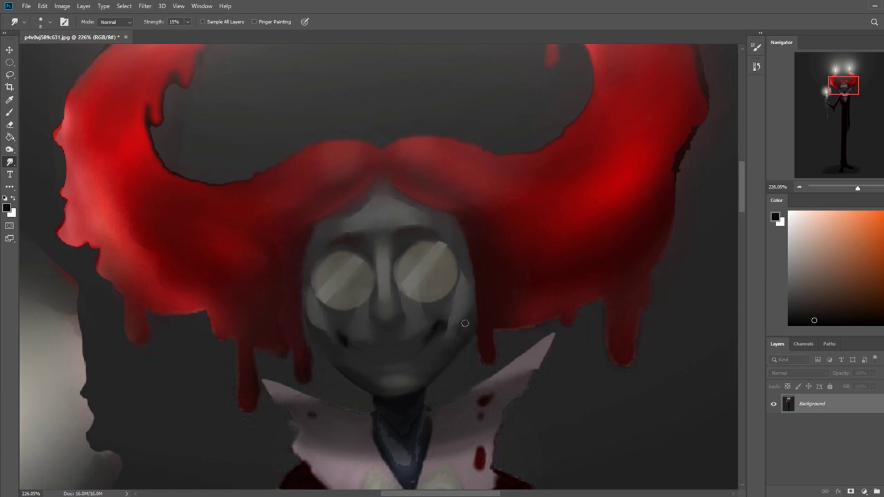
{"action": "key", "text": "ctrl+0"}
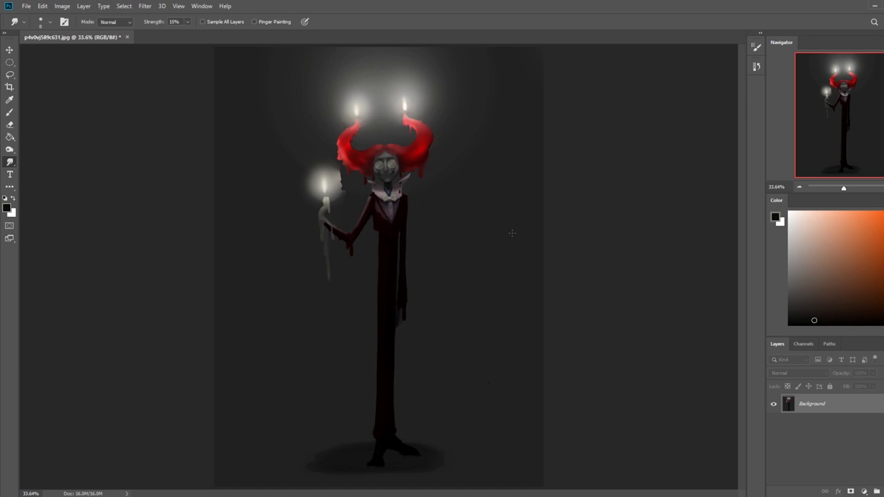
Tint the right-hand glasses lens pinkish red using a size 60 hard round brush in Color mode at 35% opacity
{"action": "key", "text": "z"}
{"action": "left_click_drag", "start_coordinate": [358, 143], "coordinate": [427, 181]}
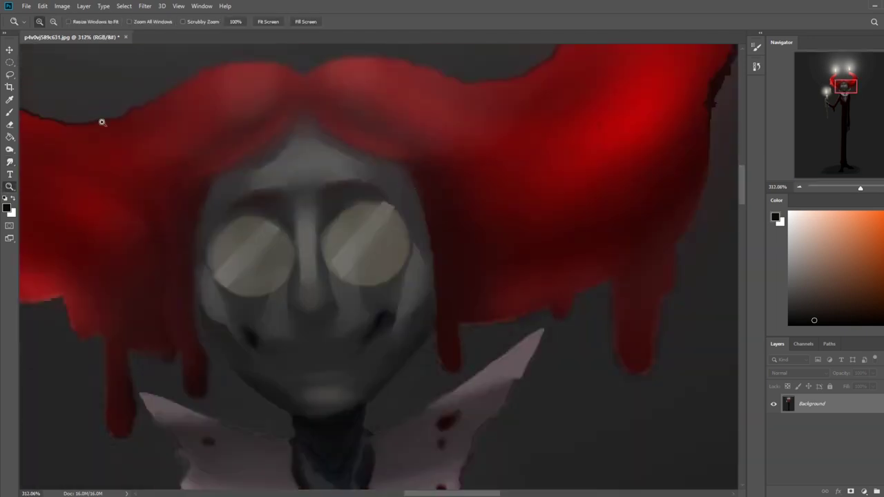
{"action": "key", "text": "b"}
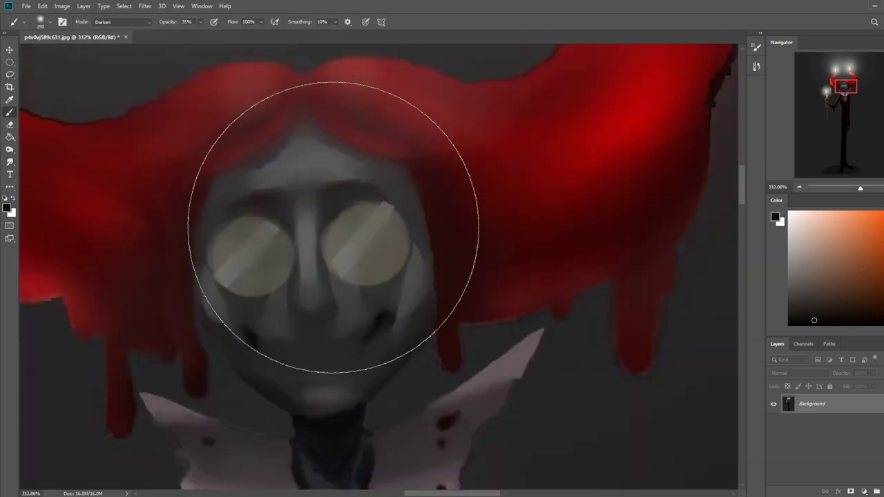
{"action": "right_click", "coordinate": [338, 230]}
{"action": "left_click", "coordinate": [456, 440]}
{"action": "left_click", "coordinate": [881, 224]}
{"action": "left_click", "coordinate": [882, 222]}
{"action": "left_click", "coordinate": [883, 216]}
{"action": "left_click", "coordinate": [112, 22]}
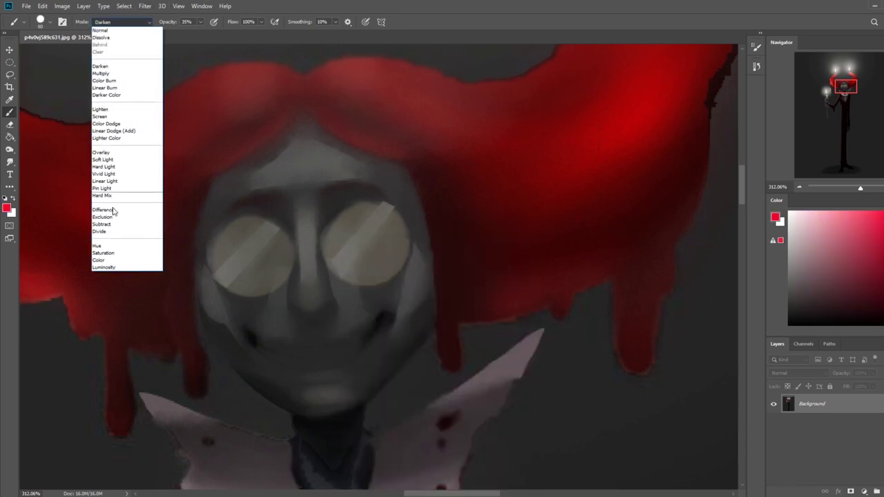
{"action": "left_click", "coordinate": [118, 258]}
{"action": "left_click_drag", "start_coordinate": [366, 243], "coordinate": [365, 253]}
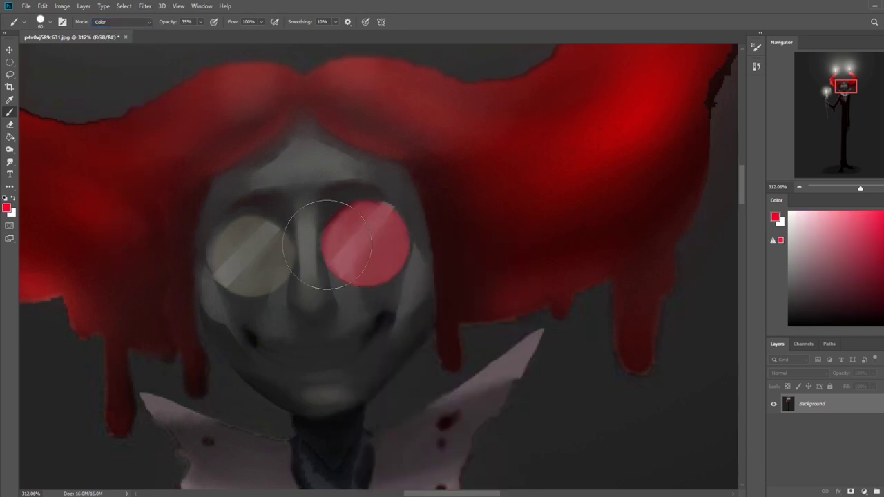
{"action": "left_click_drag", "start_coordinate": [253, 263], "coordinate": [257, 255]}
{"action": "key", "text": "ctrl+0"}
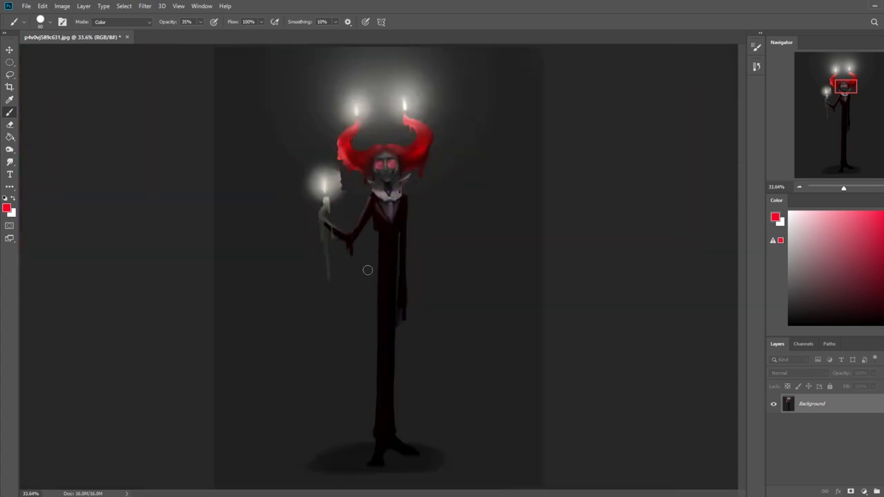
{"action": "key", "text": "ctrl+z"}
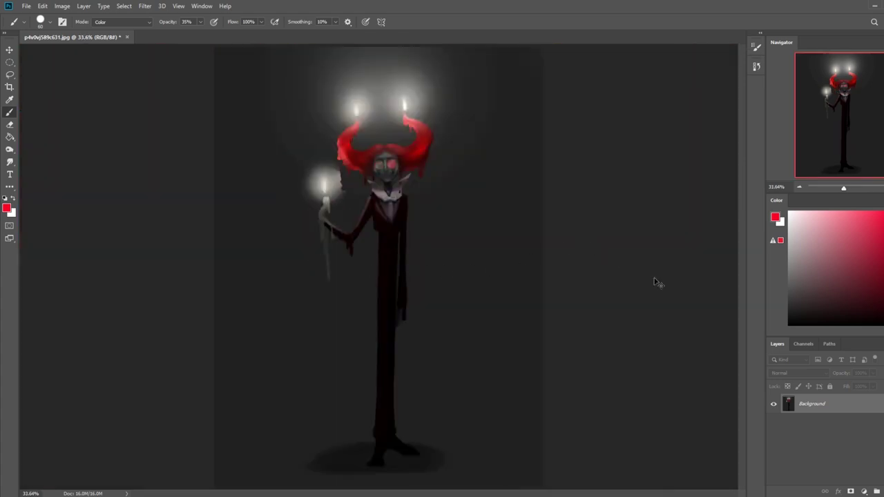
Create a new layer and tint both glasses lenses pinkish red on it with the size 60 brush
{"action": "key", "text": "ctrl+shift+alt+n"}
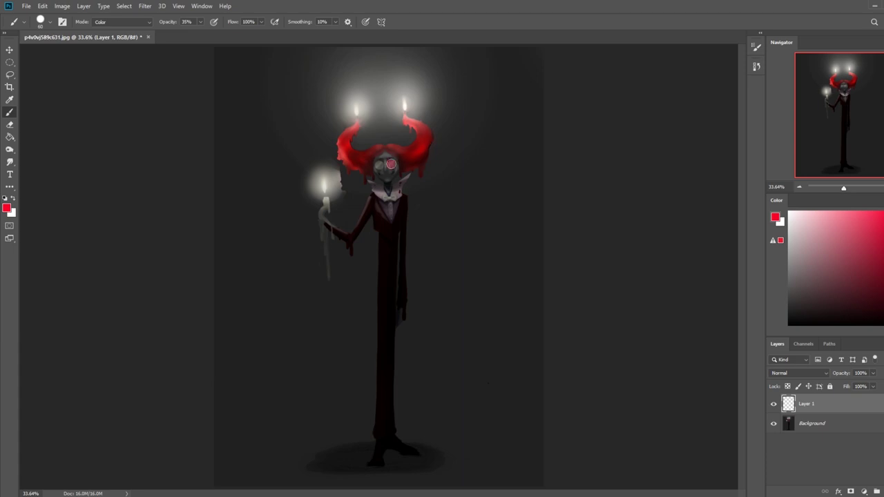
{"action": "key", "text": "ctrl+z"}
{"action": "key", "text": "z"}
{"action": "left_click_drag", "start_coordinate": [350, 141], "coordinate": [439, 191]}
{"action": "key", "text": "b"}
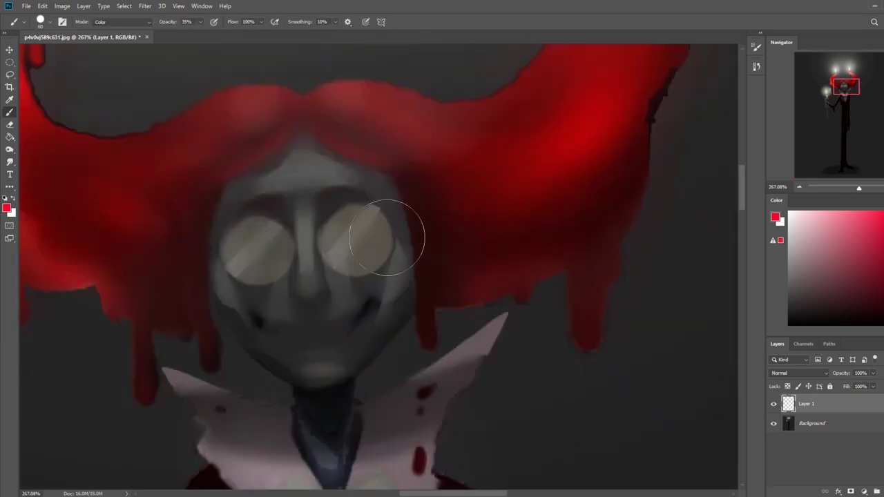
{"action": "left_click_drag", "start_coordinate": [354, 238], "coordinate": [360, 236]}
{"action": "left_click_drag", "start_coordinate": [249, 252], "coordinate": [256, 247]}
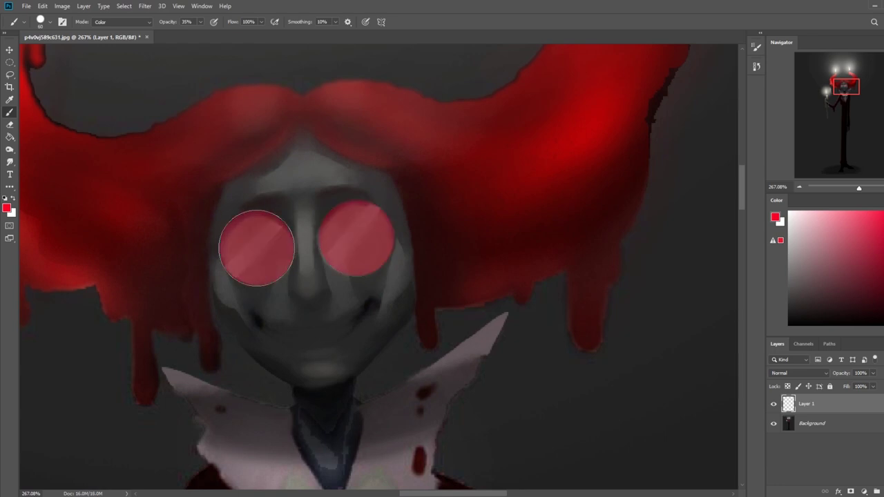
{"action": "key", "text": "ctrl+0"}
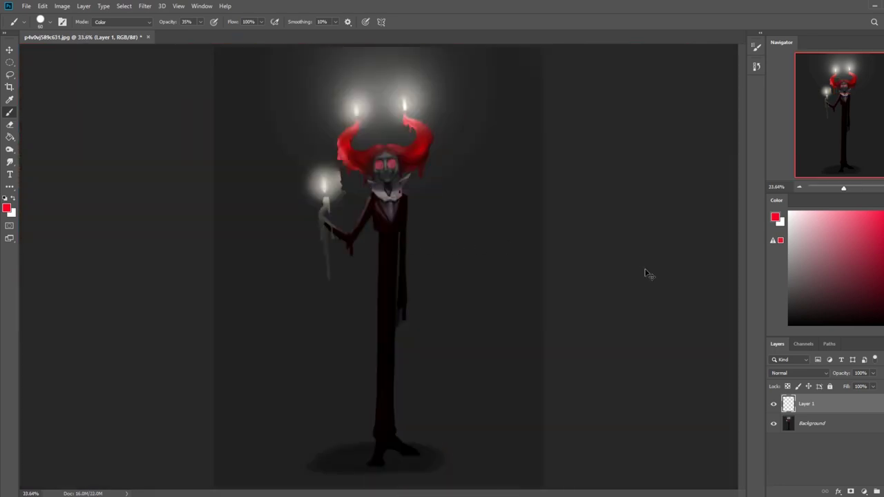
Set the lens tint layer's blend mode to Color and recolour it teal with Hue/Saturation at hue about +14 and saturation +100
{"action": "left_click", "coordinate": [807, 375]}
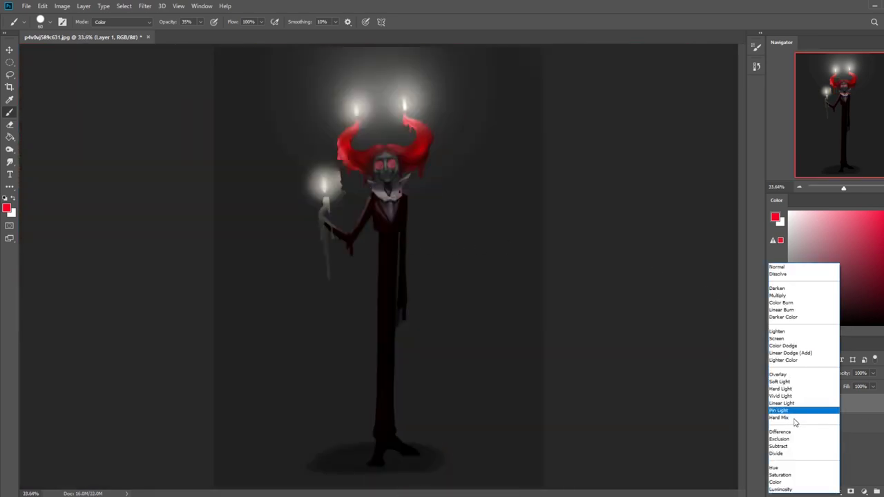
{"action": "left_click", "coordinate": [774, 482]}
{"action": "key", "text": "ctrl+u"}
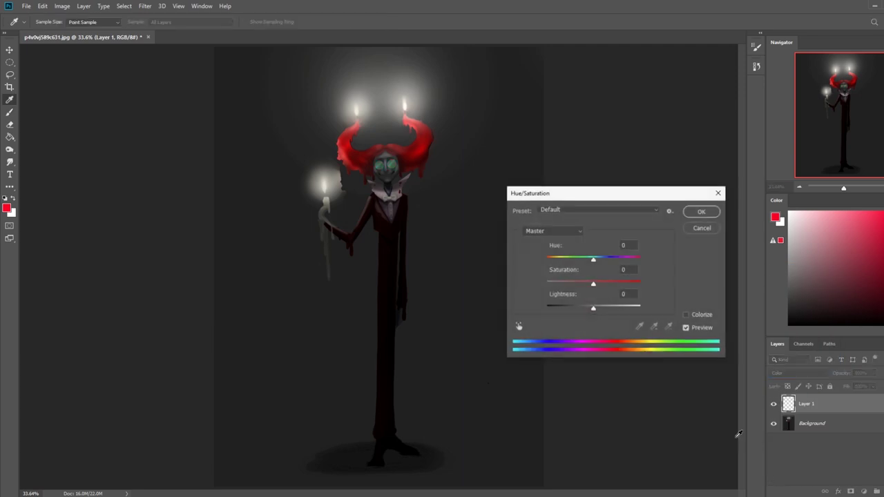
{"action": "left_click_drag", "start_coordinate": [593, 259], "coordinate": [651, 288]}
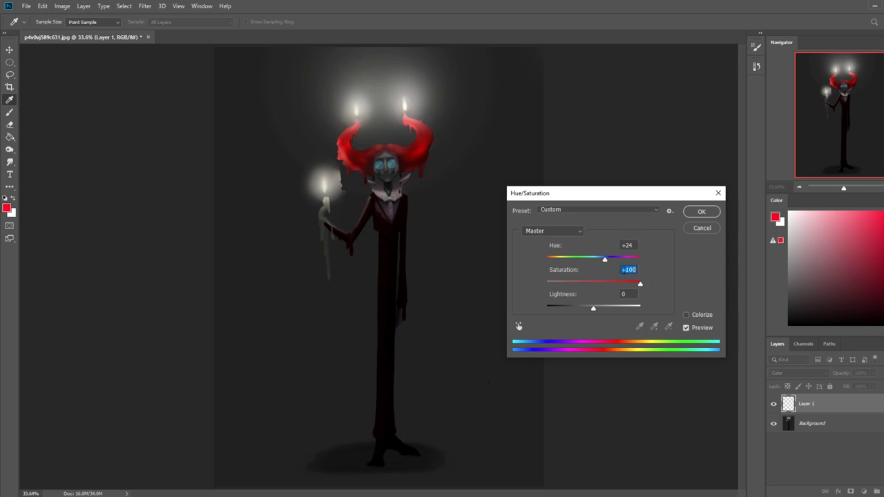
{"action": "left_click_drag", "start_coordinate": [605, 261], "coordinate": [646, 258]}
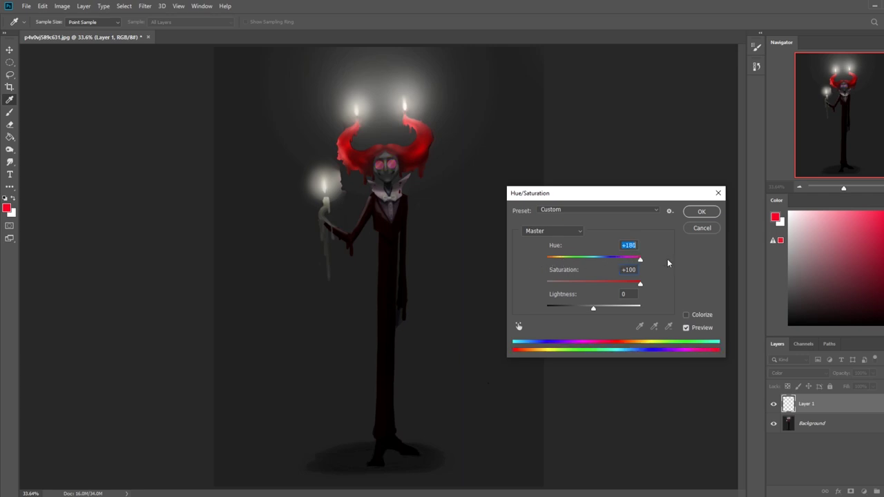
{"action": "left_click_drag", "start_coordinate": [640, 260], "coordinate": [601, 263]}
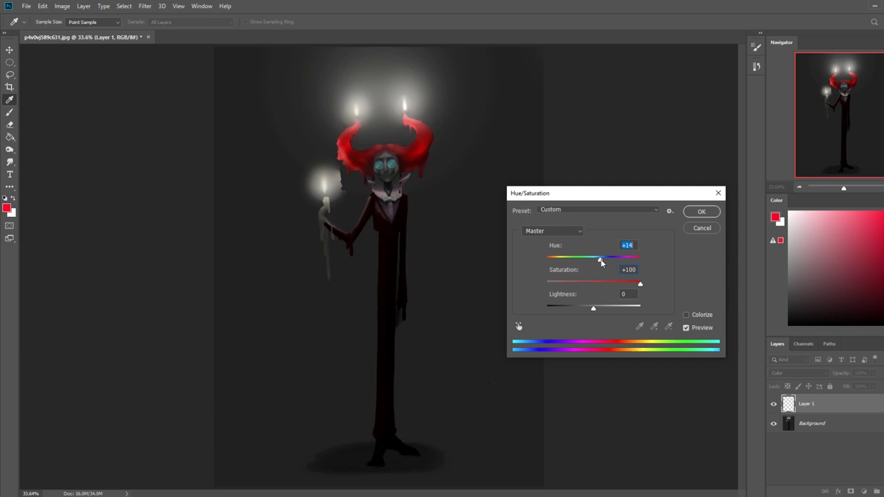
{"action": "left_click_drag", "start_coordinate": [602, 259], "coordinate": [600, 261]}
{"action": "left_click", "coordinate": [700, 213]}
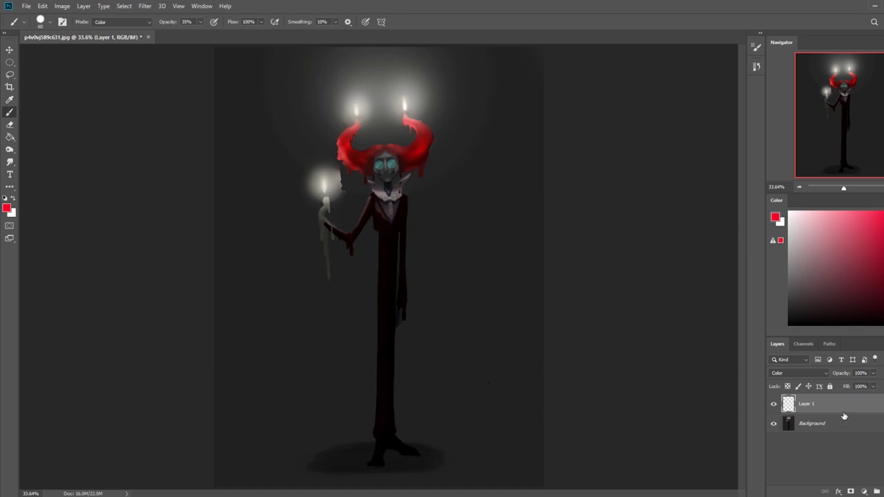
Slightly lower the fill of the lens tint layer
{"action": "left_click", "coordinate": [874, 387]}
{"action": "left_click_drag", "start_coordinate": [871, 400], "coordinate": [865, 401]}
{"action": "left_click", "coordinate": [829, 401]}
{"action": "left_click_drag", "start_coordinate": [874, 399], "coordinate": [866, 400]}
{"action": "left_click", "coordinate": [817, 413]}
Create a new layer and lasso a bow tie shape over the collar below the neck
{"action": "key", "text": "ctrl+shift+alt+n"}
{"action": "key", "text": "z"}
{"action": "mouse_move", "coordinate": [341, 168]}
{"action": "left_mouse_down"}
{"action": "mouse_move", "coordinate": [424, 228]}
{"action": "mouse_move", "coordinate": [473, 215]}
{"action": "mouse_move", "coordinate": [490, 277]}
{"action": "mouse_move", "coordinate": [464, 293]}
{"action": "mouse_move", "coordinate": [374, 227]}
{"action": "mouse_move", "coordinate": [369, 299]}
{"action": "mouse_move", "coordinate": [420, 263]}
{"action": "mouse_move", "coordinate": [404, 241]}
{"action": "mouse_move", "coordinate": [360, 263]}
{"action": "mouse_move", "coordinate": [440, 244]}
{"action": "mouse_move", "coordinate": [418, 256]}
{"action": "mouse_move", "coordinate": [442, 259]}
{"action": "mouse_move", "coordinate": [409, 268]}
{"action": "left_mouse_up"}
{"action": "key", "text": "l"}
{"action": "mouse_move", "coordinate": [393, 231]}
{"action": "left_mouse_down"}
{"action": "mouse_move", "coordinate": [376, 220]}
{"action": "mouse_move", "coordinate": [360, 268]}
{"action": "left_mouse_up"}
{"action": "key", "text": "ctrl+0"}
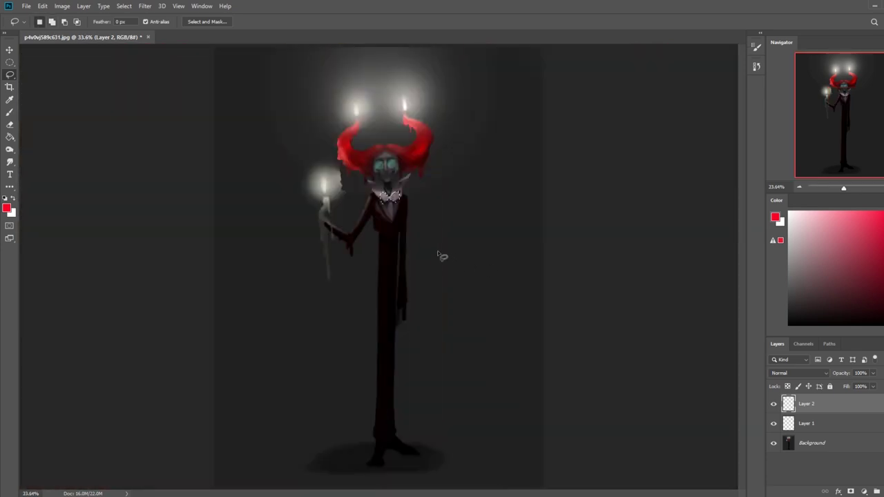
Flatten the image and fill the bow tie selection with pinkish red using a size 900 brush in Darken mode at 35% opacity
{"action": "key", "text": "b"}
{"action": "key", "text": "bracketright"}
{"action": "key", "text": "bracketright"}
{"action": "key", "text": "bracketright"}
{"action": "key", "text": "bracketright"}
{"action": "key", "text": "bracketright"}
{"action": "key", "text": "bracketright"}
{"action": "key", "text": "bracketright"}
{"action": "key", "text": "bracketright"}
{"action": "key", "text": "bracketright"}
{"action": "key", "text": "bracketright"}
{"action": "key", "text": "bracketright"}
{"action": "key", "text": "bracketright"}
{"action": "key", "text": "bracketright"}
{"action": "key", "text": "bracketright"}
{"action": "key", "text": "bracketright"}
{"action": "key", "text": "bracketright"}
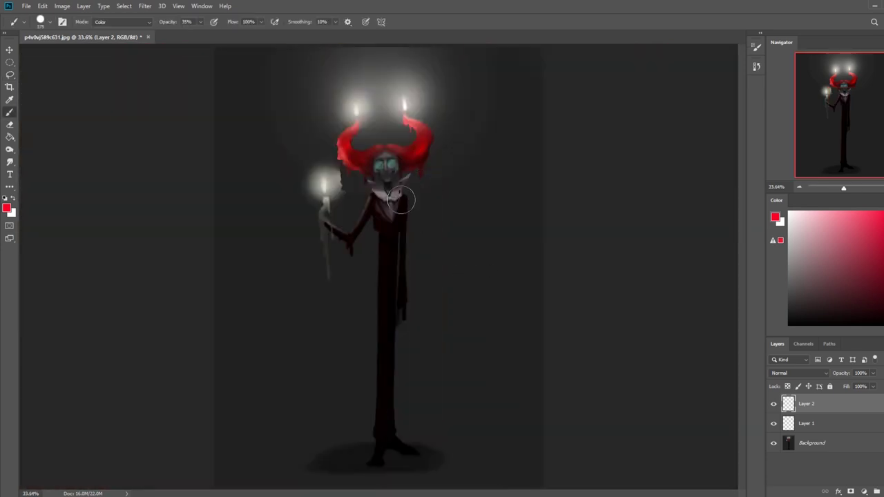
{"action": "right_click", "coordinate": [829, 406]}
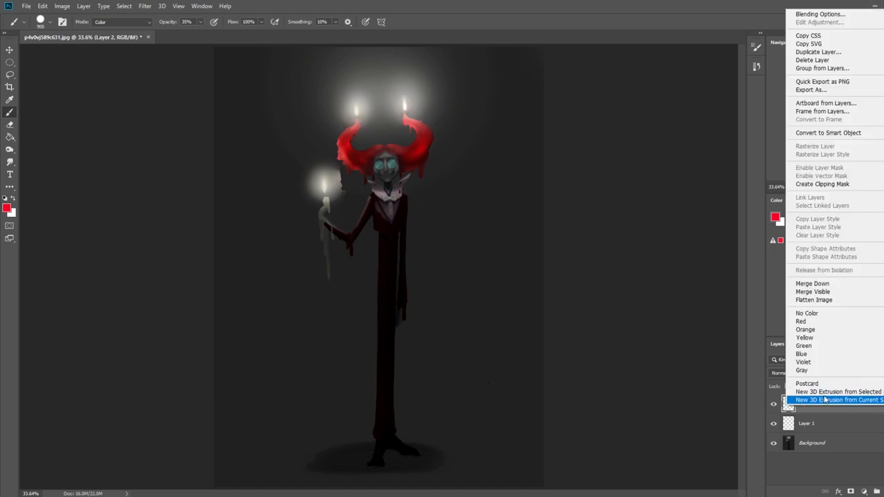
{"action": "left_click", "coordinate": [840, 300]}
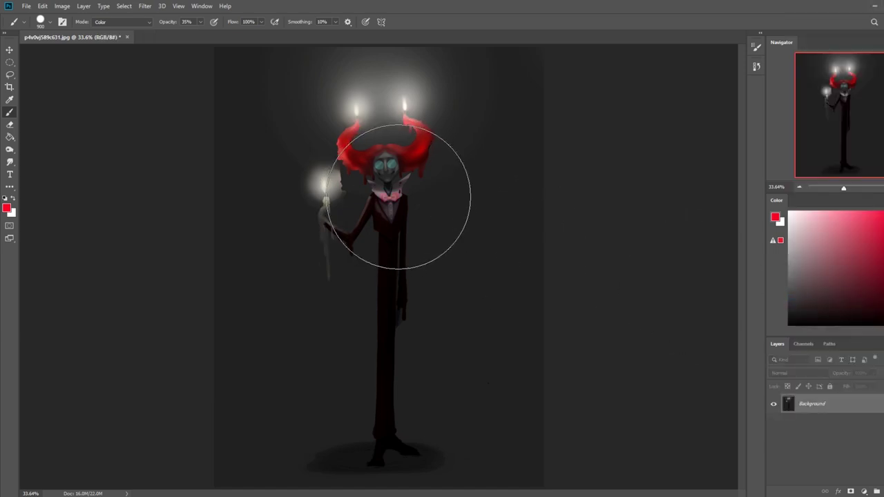
{"action": "left_click", "coordinate": [121, 21]}
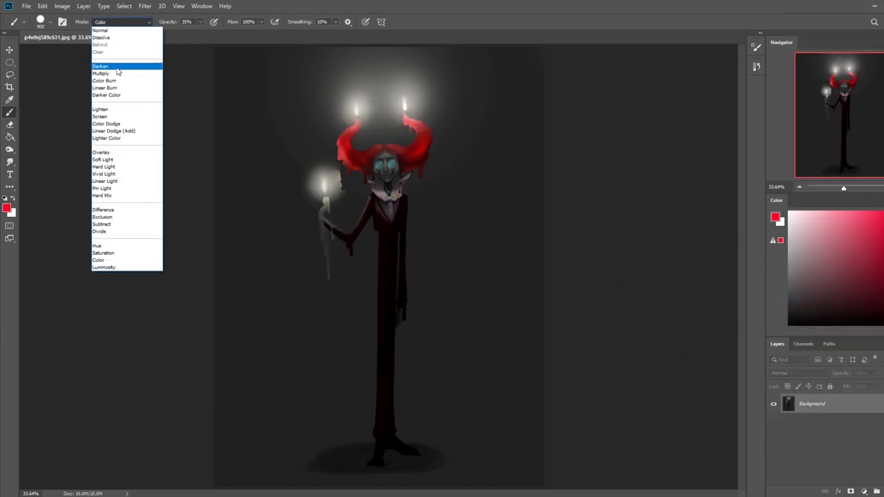
{"action": "left_click", "coordinate": [114, 59]}
{"action": "left_click", "coordinate": [388, 205]}
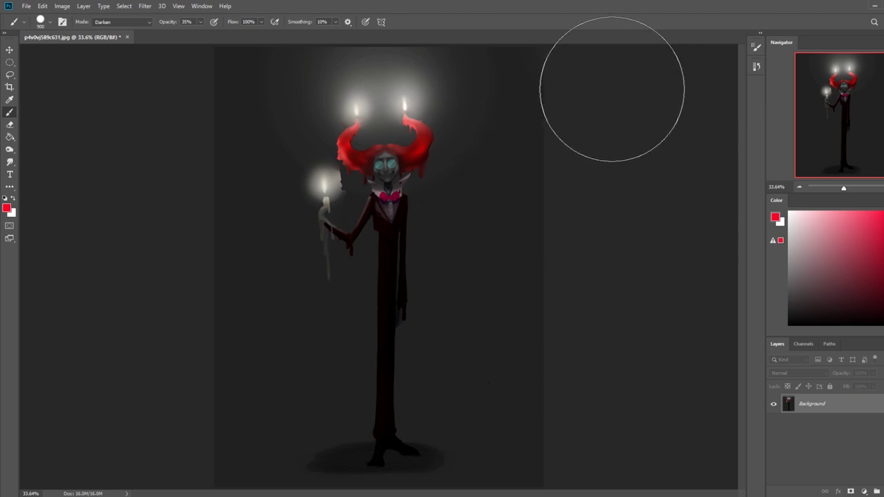
Deselect the bow tie and brighten the hair around the centre parting with a size 15 Dodge tool on Highlights at 36% exposure
{"action": "key", "text": "m"}
{"action": "right_click", "coordinate": [417, 156]}
{"action": "left_click", "coordinate": [449, 162]}
{"action": "left_click", "coordinate": [13, 166]}
{"action": "left_click", "coordinate": [35, 162]}
{"action": "left_click", "coordinate": [14, 150]}
{"action": "left_click", "coordinate": [45, 151]}
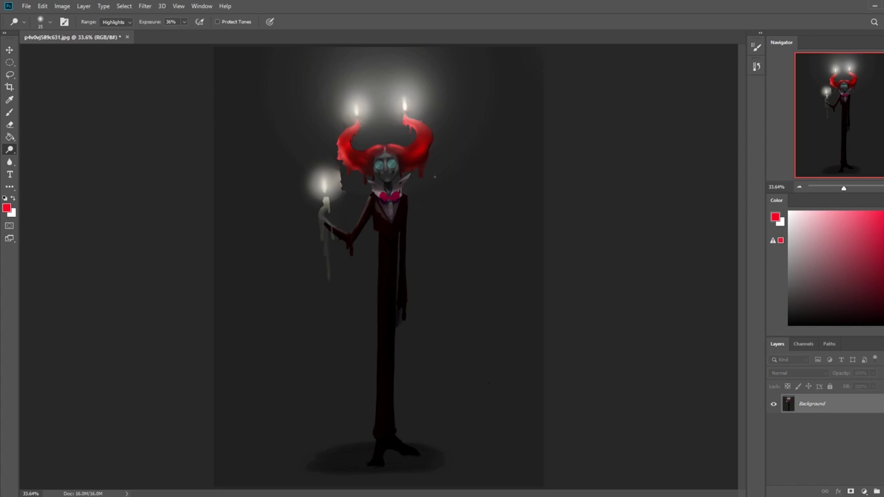
Desaturate the bright red strip at the hair parting with a size 9 Sponge tool at 79% flow
{"action": "key", "text": "z"}
{"action": "left_click_drag", "start_coordinate": [365, 138], "coordinate": [440, 175]}
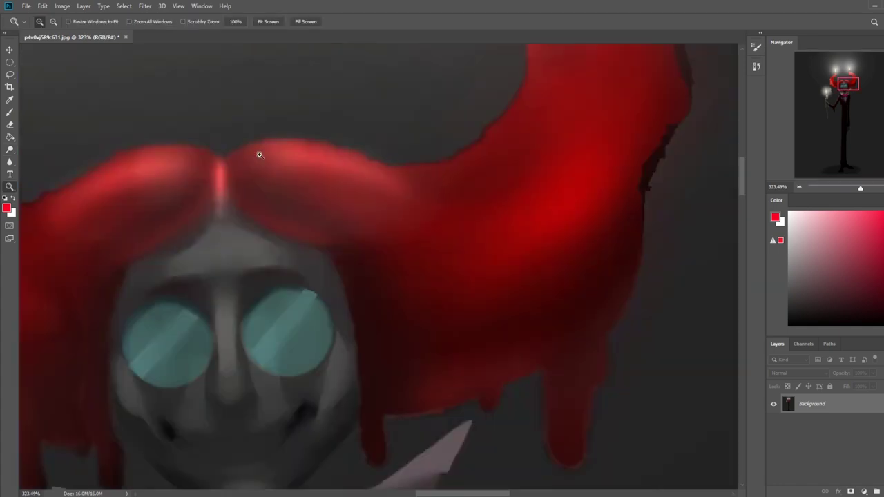
{"action": "mouse_move", "coordinate": [14, 164]}
{"action": "left_mouse_down"}
{"action": "mouse_move", "coordinate": [48, 180]}
{"action": "mouse_move", "coordinate": [32, 155]}
{"action": "left_mouse_up"}
{"action": "left_click", "coordinate": [48, 168]}
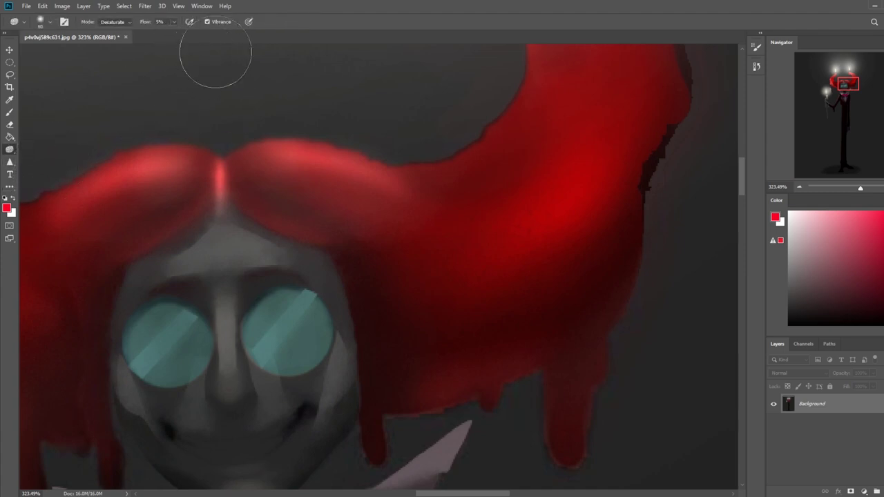
{"action": "key", "text": "bracketleft"}
{"action": "key", "text": "bracketleft"}
{"action": "key", "text": "bracketleft"}
{"action": "key", "text": "bracketleft"}
{"action": "left_click", "coordinate": [173, 23]}
{"action": "left_click", "coordinate": [218, 166]}
{"action": "key", "text": "ctrl+0"}
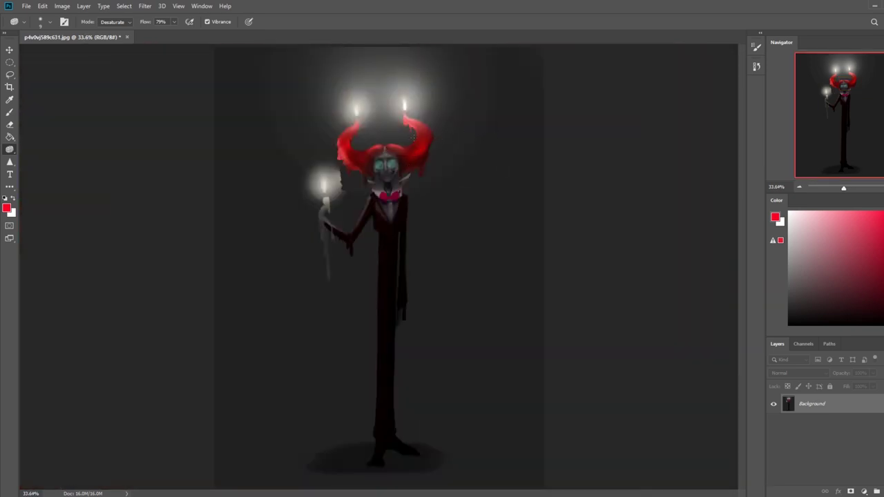
Lasso the forehead areas just below the hairline on both sides and hide the selection outline
{"action": "key", "text": "z"}
{"action": "mouse_move", "coordinate": [352, 130]}
{"action": "left_mouse_down"}
{"action": "mouse_move", "coordinate": [387, 148]}
{"action": "mouse_move", "coordinate": [415, 182]}
{"action": "left_mouse_up"}
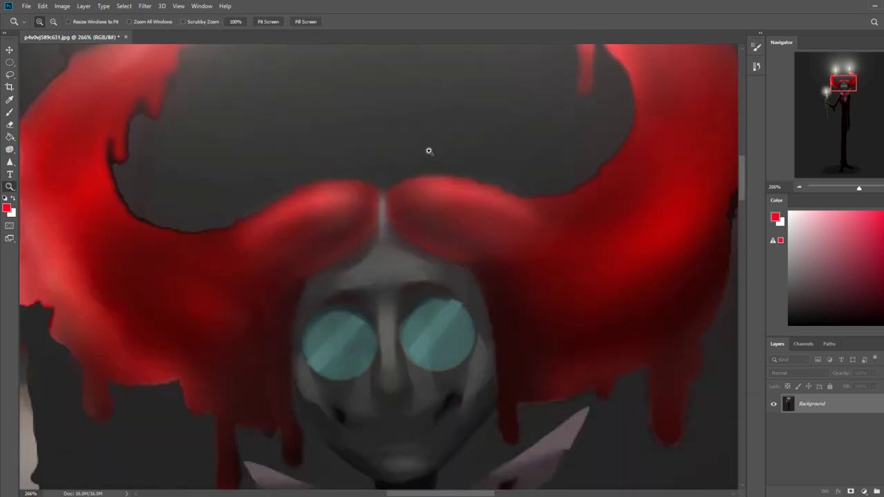
{"action": "key", "text": "l"}
{"action": "mouse_move", "coordinate": [389, 237]}
{"action": "left_mouse_down"}
{"action": "mouse_move", "coordinate": [459, 299]}
{"action": "mouse_move", "coordinate": [474, 287]}
{"action": "mouse_move", "coordinate": [389, 239]}
{"action": "mouse_move", "coordinate": [375, 281]}
{"action": "mouse_move", "coordinate": [330, 277]}
{"action": "mouse_move", "coordinate": [383, 230]}
{"action": "mouse_move", "coordinate": [364, 277]}
{"action": "mouse_move", "coordinate": [387, 228]}
{"action": "mouse_move", "coordinate": [477, 261]}
{"action": "mouse_move", "coordinate": [444, 185]}
{"action": "left_mouse_up"}
{"action": "key", "text": "ctrl+d"}
Shade the selected forehead areas with dark grey sampled from the face using a size 50 brush in Darken mode at 35% opacity
{"action": "key", "text": "b"}
{"action": "left_click", "coordinate": [466, 285], "text": "alt"}
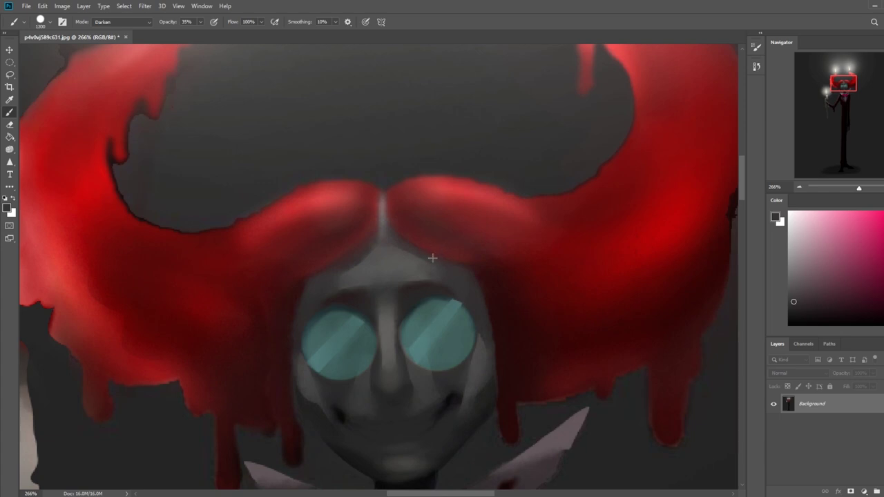
{"action": "key", "text": "bracketleft"}
{"action": "key", "text": "bracketleft"}
{"action": "key", "text": "bracketleft"}
{"action": "key", "text": "bracketleft"}
{"action": "key", "text": "bracketleft"}
{"action": "key", "text": "bracketleft"}
{"action": "key", "text": "bracketleft"}
{"action": "key", "text": "bracketleft"}
{"action": "key", "text": "bracketleft"}
{"action": "key", "text": "bracketleft"}
{"action": "key", "text": "bracketleft"}
{"action": "key", "text": "bracketleft"}
{"action": "key", "text": "bracketleft"}
{"action": "key", "text": "bracketleft"}
{"action": "left_click_drag", "start_coordinate": [438, 270], "coordinate": [392, 241]}
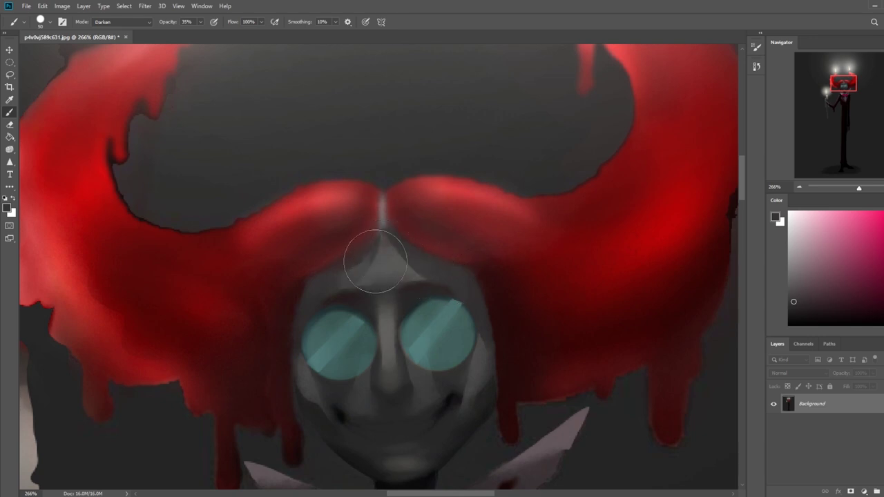
Clear the selection on the forehead
{"action": "key", "text": "ctrl+0"}
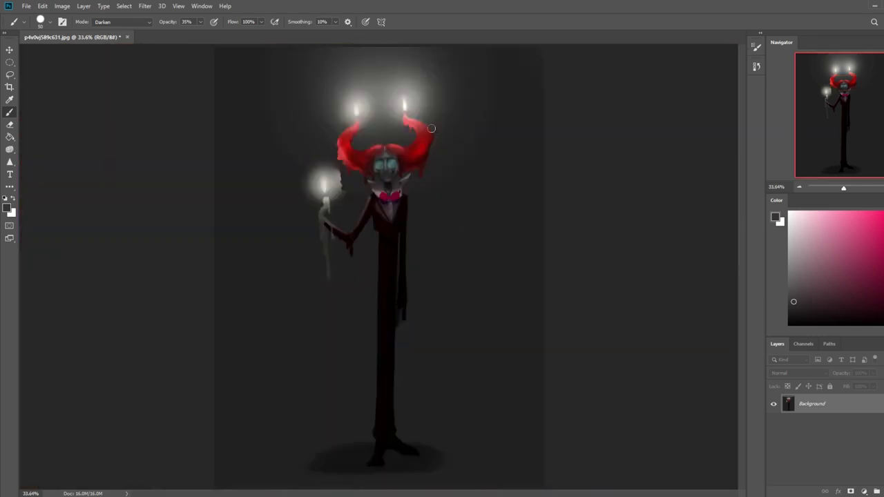
{"action": "key", "text": "ctrl+space"}
{"action": "left_click_drag", "start_coordinate": [383, 147], "coordinate": [440, 188]}
{"action": "right_click", "coordinate": [352, 222]}
{"action": "left_click", "coordinate": [598, 221]}
{"action": "key", "text": "m"}
{"action": "right_click", "coordinate": [406, 220]}
{"action": "left_click", "coordinate": [429, 225]}
Switch the brush to Normal mode at 100% opacity and dab grey sampled from the forehead tip below the parting
{"action": "key", "text": "b"}
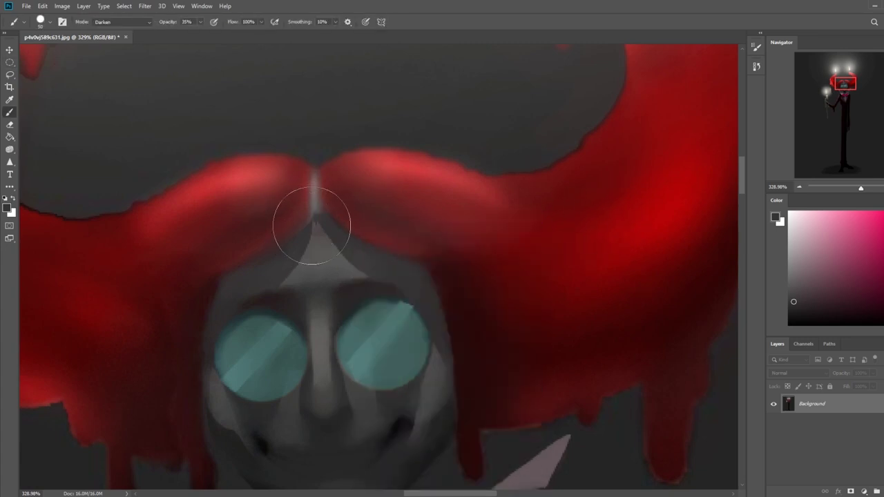
{"action": "left_click", "coordinate": [314, 229], "text": "alt"}
{"action": "left_click_drag", "start_coordinate": [226, 35], "coordinate": [237, 35]}
{"action": "left_click", "coordinate": [142, 23]}
{"action": "left_click", "coordinate": [123, 32]}
{"action": "left_click", "coordinate": [322, 242]}
{"action": "key", "text": "bracketleft"}
{"action": "key", "text": "bracketleft"}
{"action": "key", "text": "bracketleft"}
{"action": "key", "text": "bracketleft"}
{"action": "key", "text": "bracketleft"}
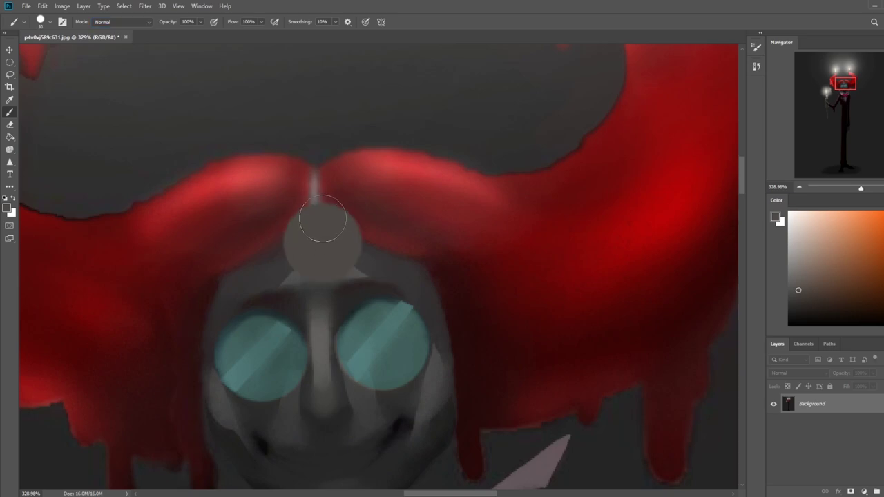
Choose a soft brush tip reduced to size 15 and paint the join between the forehead tip and the parting strip
{"action": "right_click", "coordinate": [411, 234]}
{"action": "left_click", "coordinate": [543, 435]}
{"action": "left_click", "coordinate": [316, 147]}
{"action": "key", "text": "bracketleft"}
{"action": "key", "text": "bracketleft"}
{"action": "key", "text": "bracketleft"}
{"action": "key", "text": "bracketleft"}
{"action": "key", "text": "bracketleft"}
{"action": "key", "text": "bracketleft"}
{"action": "key", "text": "bracketleft"}
{"action": "key", "text": "bracketleft"}
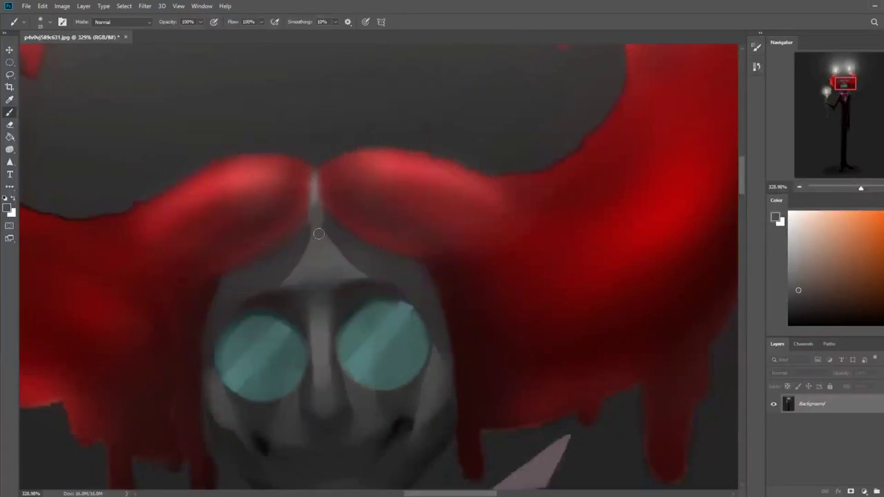
Undo the last strokes at the parting and repaint the join with greys sampled beside and within the parting strip
{"action": "left_click", "coordinate": [317, 190], "text": "alt"}
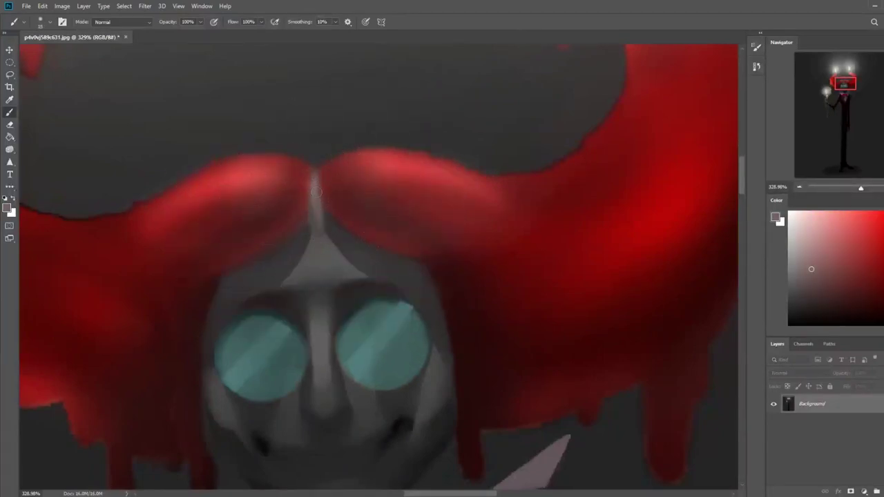
{"action": "key", "text": "ctrl+alt+z"}
{"action": "key", "text": "ctrl+alt+z"}
{"action": "key", "text": "ctrl+alt+z"}
{"action": "left_click", "coordinate": [309, 210], "text": "alt"}
{"action": "left_click", "coordinate": [316, 198], "text": "alt"}
{"action": "key", "text": "ctrl+0"}
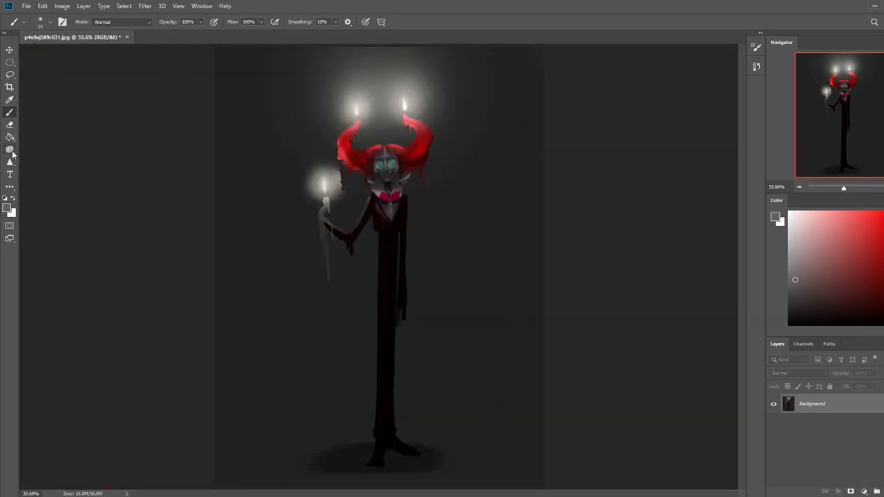
Soften the forehead and brow shading with a size 15 Smudge tool at 15% strength
{"action": "left_click_drag", "start_coordinate": [10, 149], "coordinate": [31, 159]}
{"action": "left_click", "coordinate": [38, 168]}
{"action": "right_click", "coordinate": [15, 150]}
{"action": "left_click", "coordinate": [53, 150]}
{"action": "right_click", "coordinate": [13, 163]}
{"action": "left_click_drag", "start_coordinate": [52, 181], "coordinate": [49, 162]}
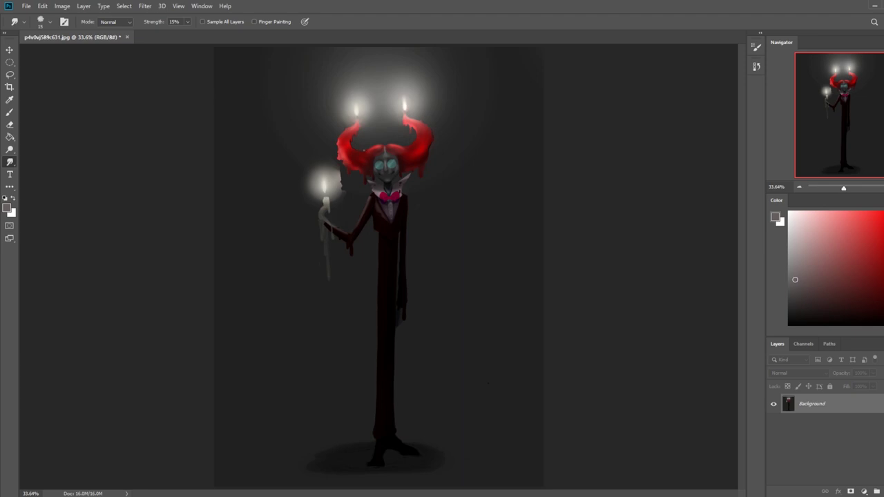
Paint a light grey smile between the dark mouth corners with a size 40 soft brush at 100% opacity
{"action": "key", "text": "z"}
{"action": "left_click_drag", "start_coordinate": [346, 137], "coordinate": [442, 181]}
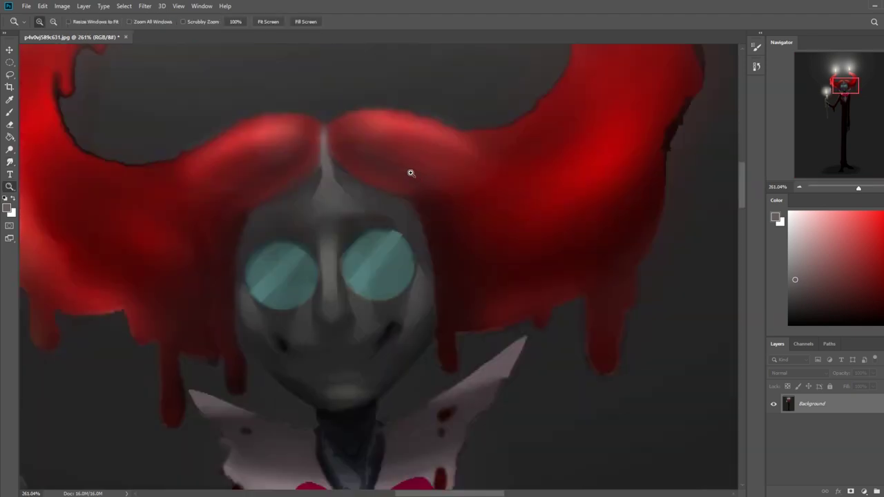
{"action": "key", "text": "b"}
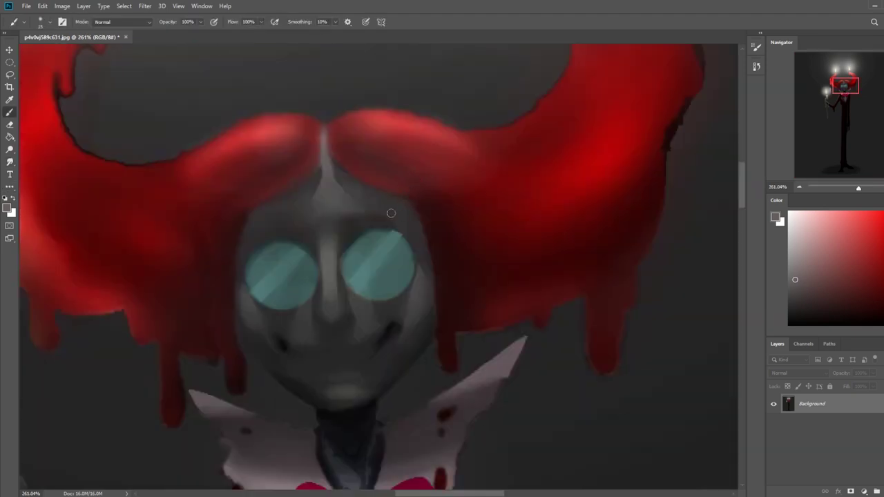
{"action": "left_click", "coordinate": [793, 252]}
{"action": "left_click_drag", "start_coordinate": [354, 349], "coordinate": [290, 345]}
{"action": "key", "text": "ctrl+z"}
{"action": "key", "text": "bracketright"}
{"action": "key", "text": "bracketright"}
{"action": "key", "text": "bracketright"}
{"action": "key", "text": "bracketright"}
{"action": "key", "text": "bracketright"}
{"action": "mouse_move", "coordinate": [375, 339]}
{"action": "left_mouse_down"}
{"action": "mouse_move", "coordinate": [331, 355]}
{"action": "mouse_move", "coordinate": [288, 346]}
{"action": "left_mouse_up"}
{"action": "left_click_drag", "start_coordinate": [350, 350], "coordinate": [290, 345]}
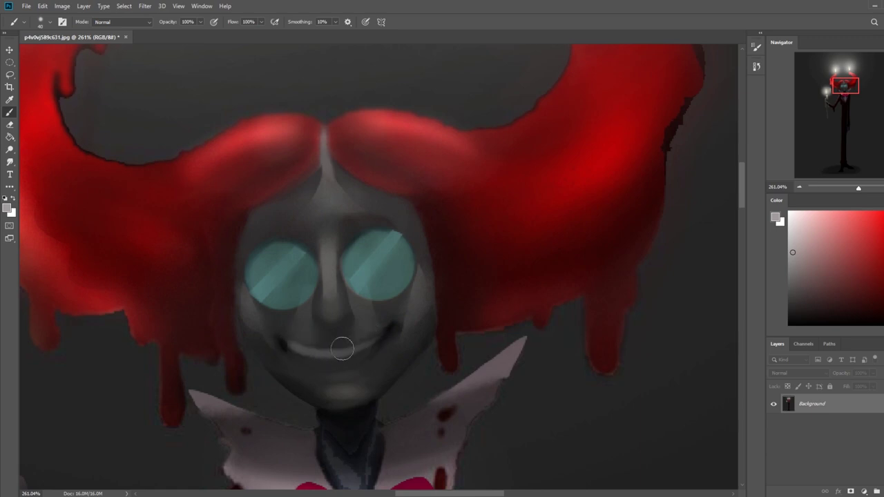
Brush another light grey stroke along the smile between the dark mouth corners
{"action": "left_click_drag", "start_coordinate": [370, 355], "coordinate": [304, 360]}
{"action": "key", "text": "ctrl+0"}
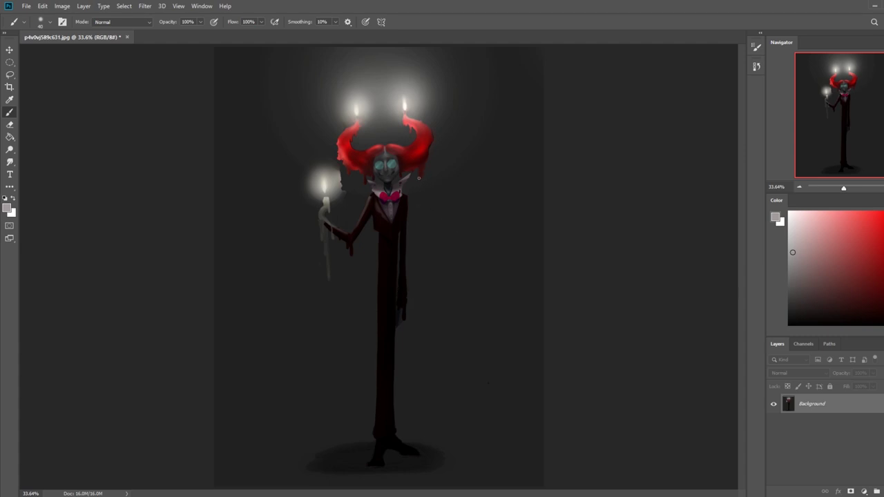
Enlarge the soft brush to size 500, sample the dark grey background and paint it over the face
{"action": "key", "text": "]"}
{"action": "key", "text": "]"}
{"action": "key", "text": "]"}
{"action": "key", "text": "]"}
{"action": "key", "text": "]"}
{"action": "key", "text": "]"}
{"action": "key", "text": "]"}
{"action": "key", "text": "]"}
{"action": "key", "text": "]"}
{"action": "key", "text": "]"}
{"action": "key", "text": "]"}
{"action": "key", "text": "]"}
{"action": "key", "text": "]"}
{"action": "key", "text": "]"}
{"action": "key", "text": "["}
{"action": "key", "text": "["}
{"action": "left_click", "coordinate": [466, 172], "text": "alt"}
{"action": "mouse_move", "coordinate": [400, 174]}
{"action": "left_mouse_down"}
{"action": "mouse_move", "coordinate": [379, 167]}
{"action": "mouse_move", "coordinate": [407, 163]}
{"action": "left_mouse_up"}
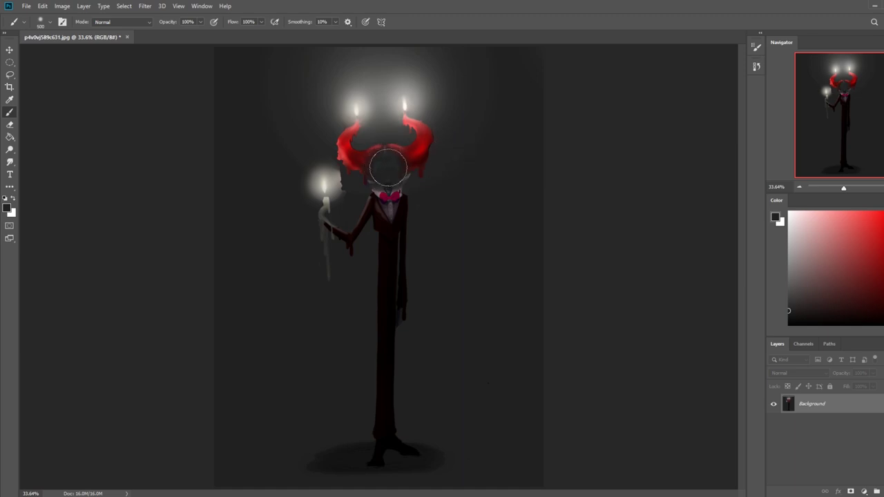
Undo the heavy darkening and the stray erasing, and dab the dark grey over the face again with the size 500 brush
{"action": "key", "text": "e"}
{"action": "left_click_drag", "start_coordinate": [391, 109], "coordinate": [345, 129]}
{"action": "key", "text": "ctrl+alt+z"}
{"action": "key", "text": "ctrl+alt+z"}
{"action": "key", "text": "b"}
{"action": "left_click_drag", "start_coordinate": [384, 163], "coordinate": [389, 165]}
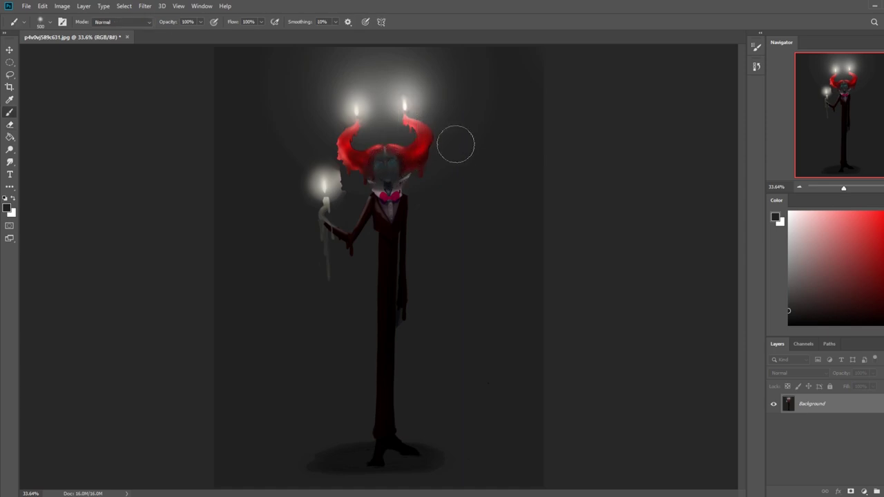
Revert the history to the last Smudge stroke and paste a copy of the darkened painting as a new layer
{"action": "key", "text": "ctrl+a"}
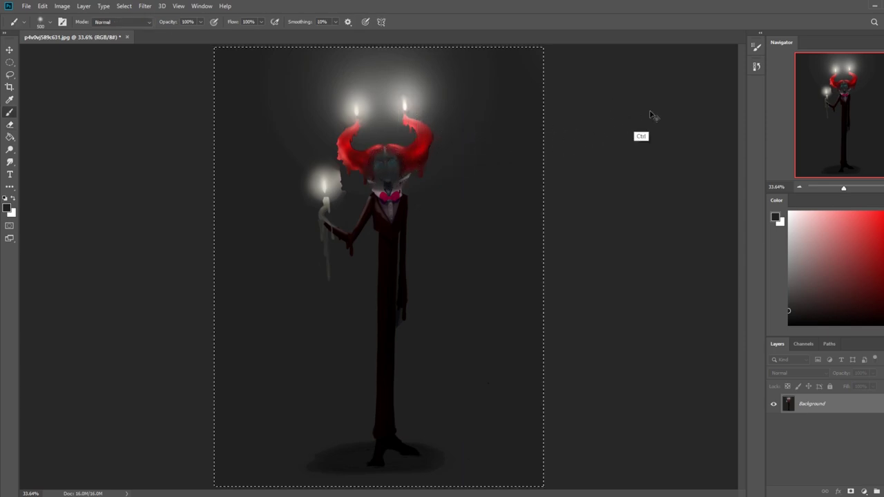
{"action": "left_click", "coordinate": [757, 66]}
{"action": "left_click", "coordinate": [680, 418]}
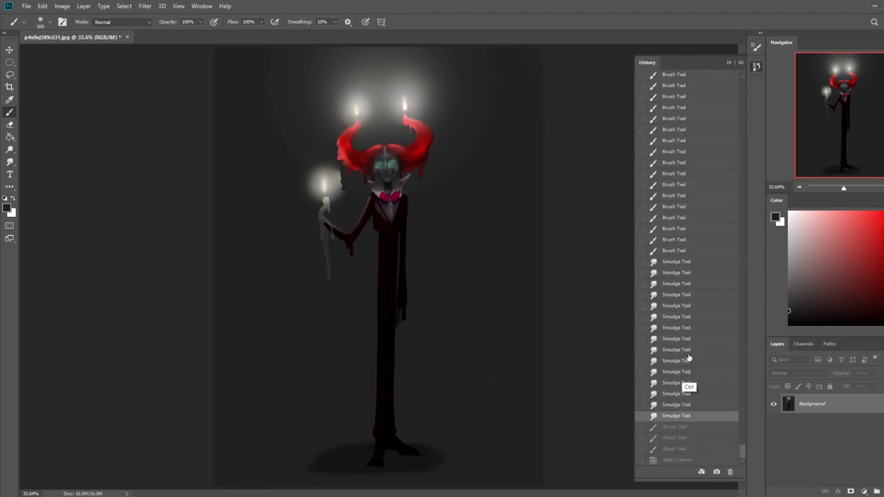
{"action": "key", "text": "ctrl+v"}
{"action": "left_click", "coordinate": [730, 63]}
Erase the darkening over both lenses on Layer 1 with a hard round 60 px eraser at 43% opacity
{"action": "key", "text": "z"}
{"action": "left_click_drag", "start_coordinate": [385, 151], "coordinate": [453, 181]}
{"action": "key", "text": "e"}
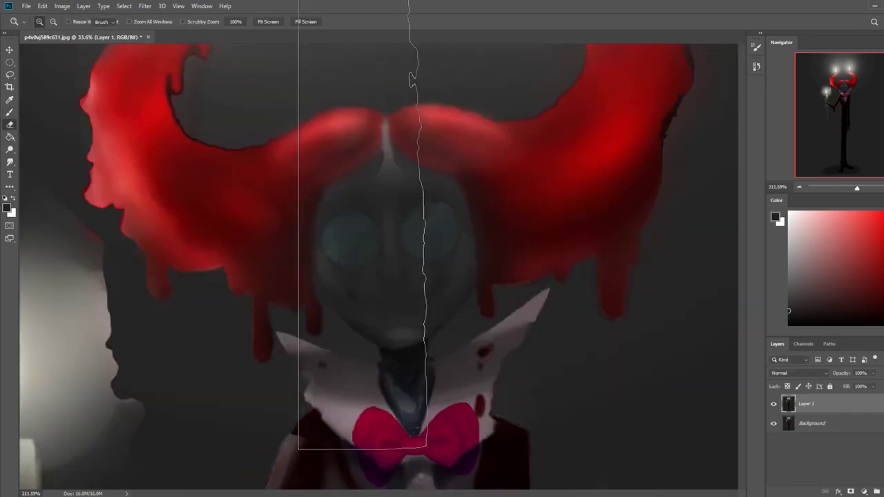
{"action": "right_click", "coordinate": [455, 243]}
{"action": "left_click", "coordinate": [618, 439]}
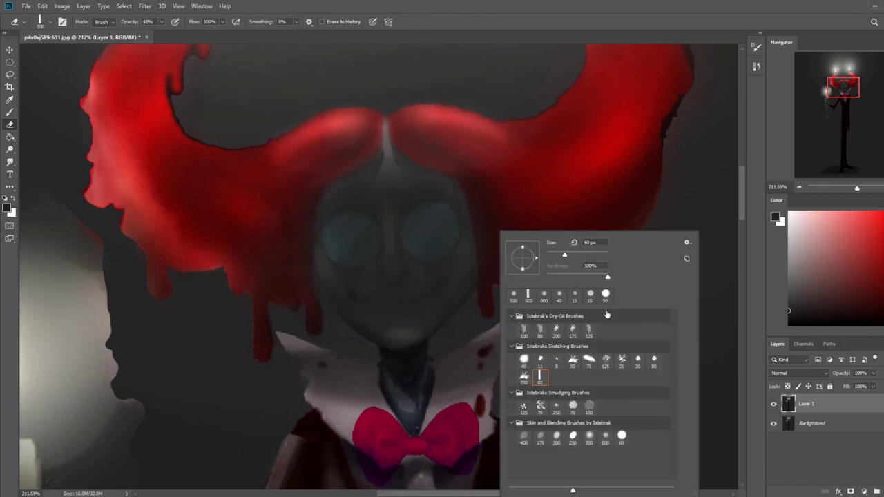
{"action": "left_click", "coordinate": [566, 147]}
{"action": "left_click", "coordinate": [428, 225]}
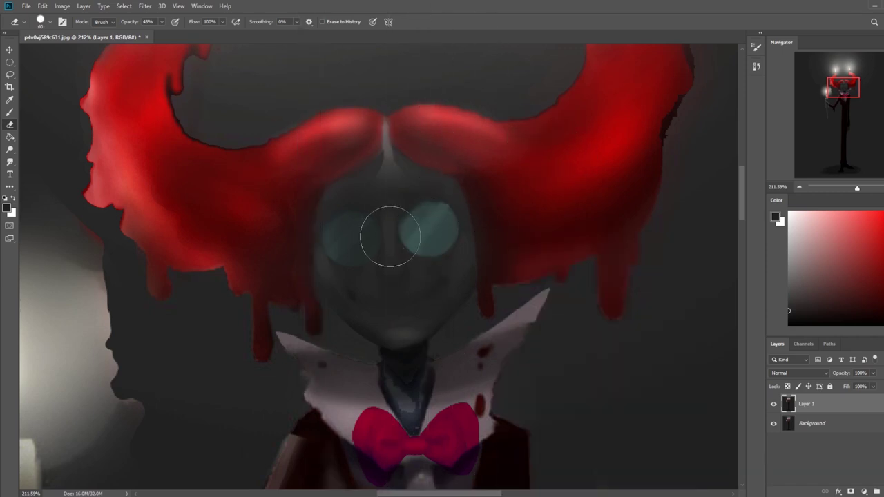
{"action": "left_click", "coordinate": [353, 235]}
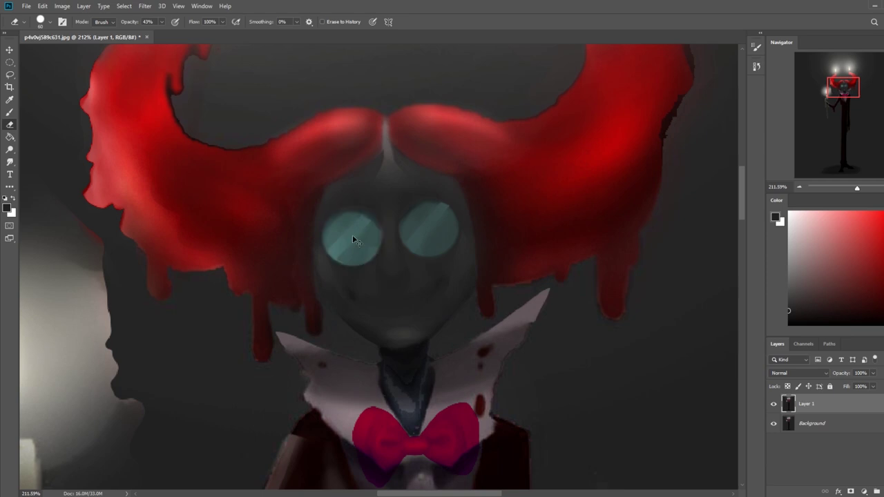
Compare the whole painting with and without the darkened-face layer
{"action": "scroll", "coordinate": [353, 239], "scroll_direction": "down", "scroll_amount": 5}
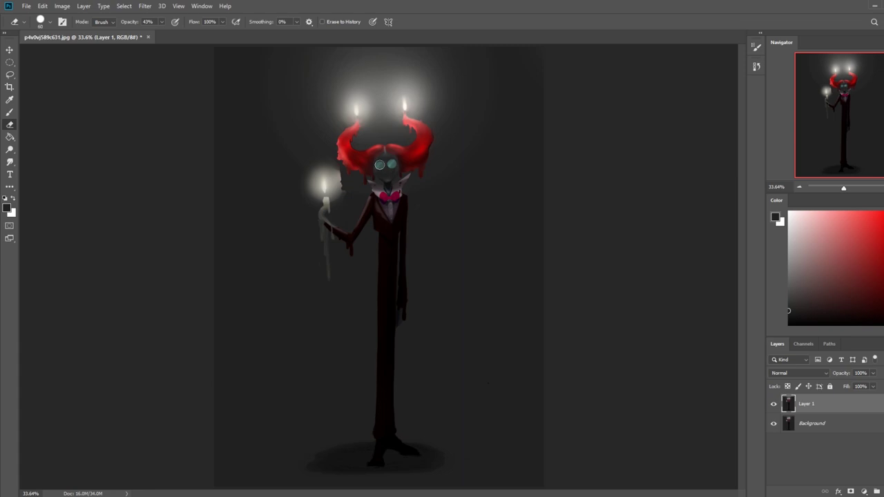
{"action": "key", "text": "ctrl+minus"}
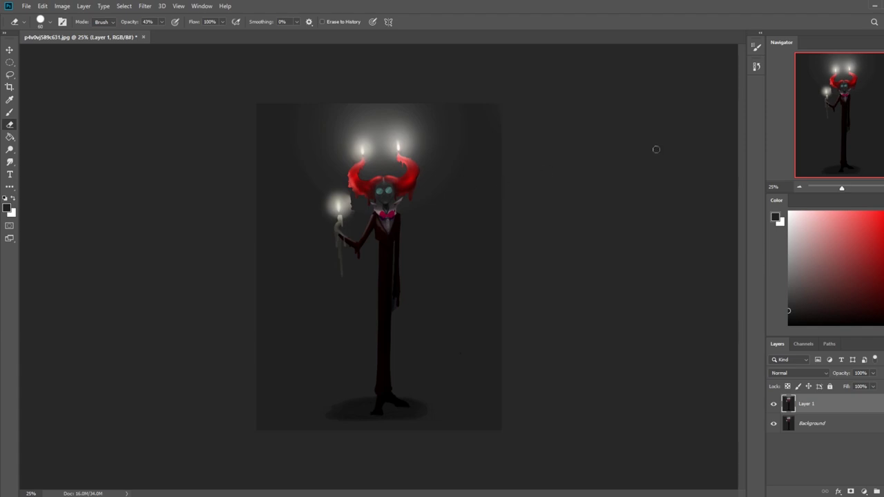
{"action": "left_click", "coordinate": [773, 405]}
{"action": "left_click", "coordinate": [773, 405]}
{"action": "left_click", "coordinate": [773, 405]}
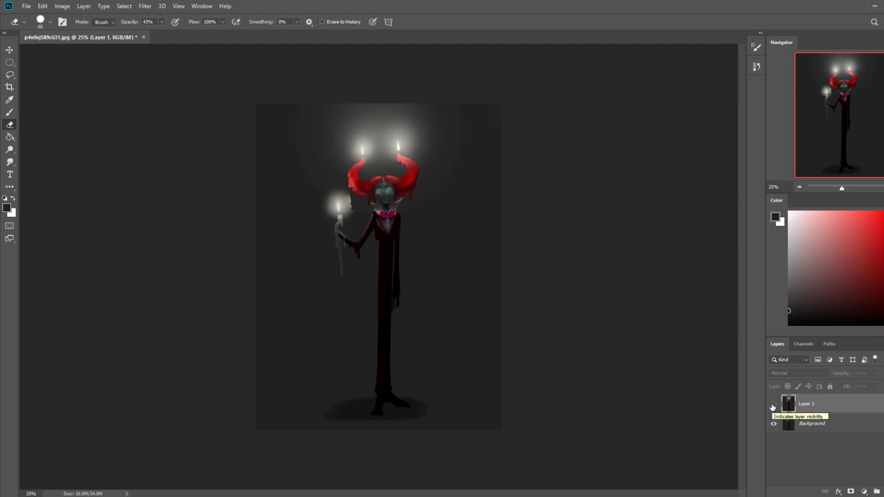
{"action": "left_click", "coordinate": [773, 406]}
{"action": "left_click", "coordinate": [773, 405]}
Add a new layer in Color blend mode and tint both lenses bright red with a hard round 60 px brush
{"action": "key", "text": "b"}
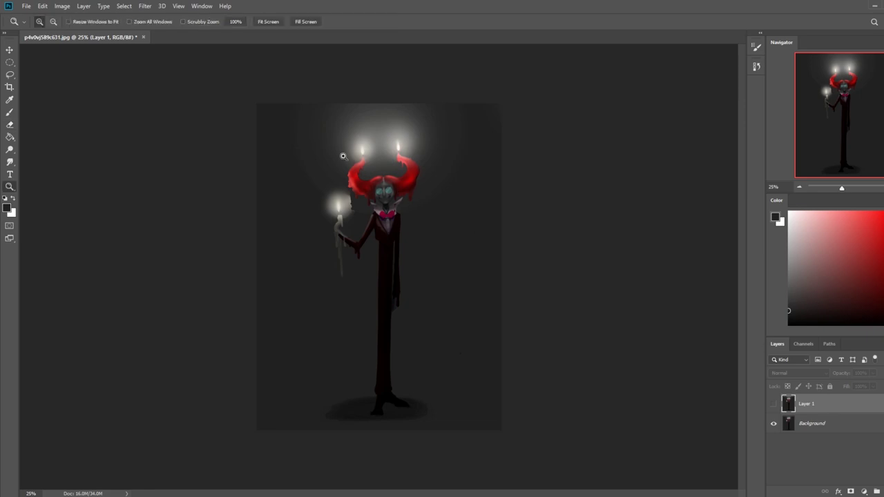
{"action": "scroll", "coordinate": [437, 187], "scroll_direction": "up", "scroll_amount": 8}
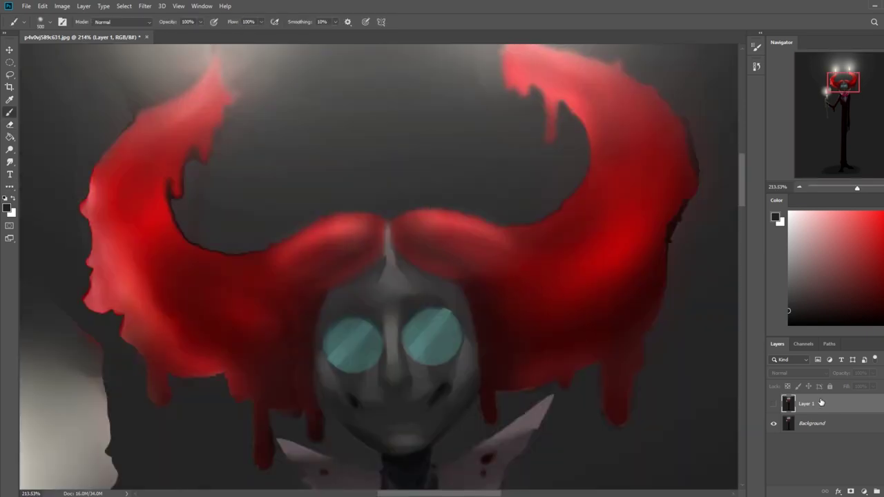
{"action": "left_click", "coordinate": [883, 491]}
{"action": "left_click", "coordinate": [797, 373]}
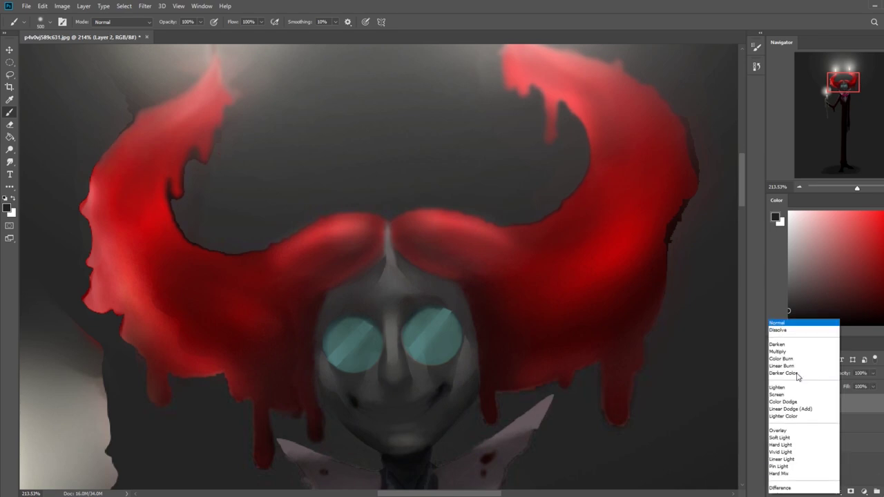
{"action": "left_click", "coordinate": [785, 485]}
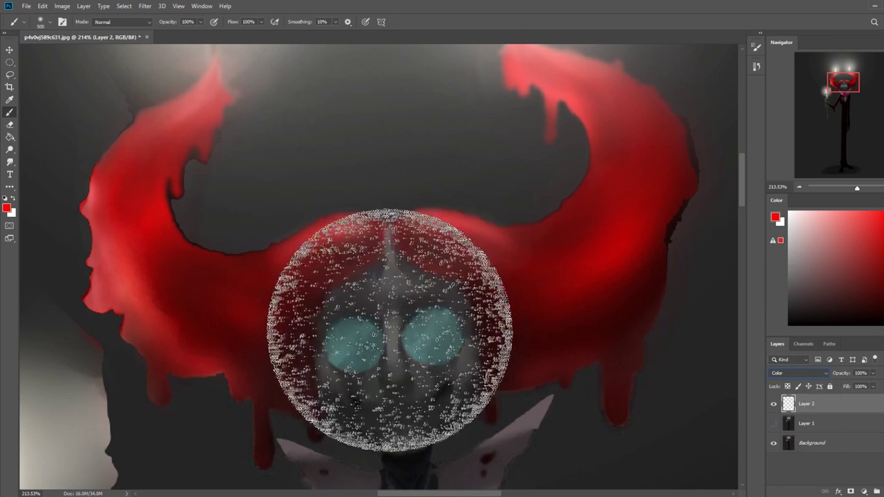
{"action": "right_click", "coordinate": [433, 349]}
{"action": "left_click", "coordinate": [555, 436]}
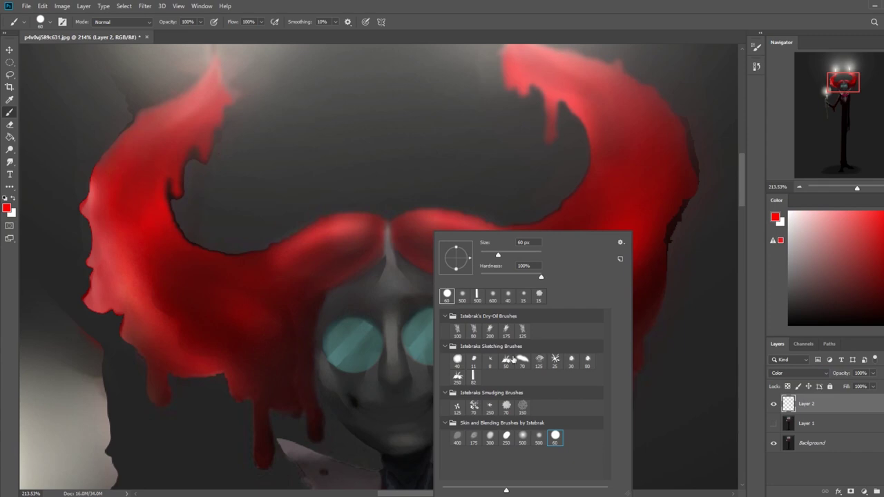
{"action": "left_click", "coordinate": [354, 343]}
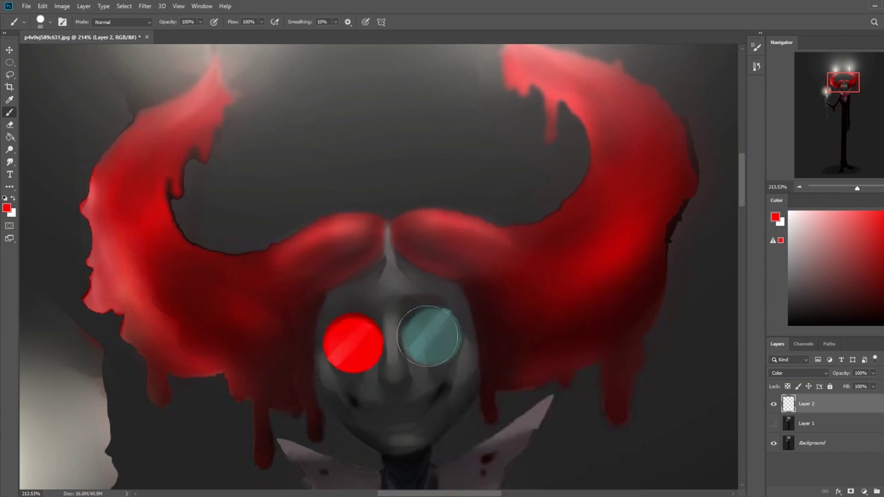
{"action": "left_click", "coordinate": [431, 336]}
Reduce the red lens tint layer's fill to 48%
{"action": "key", "text": "ctrl+0"}
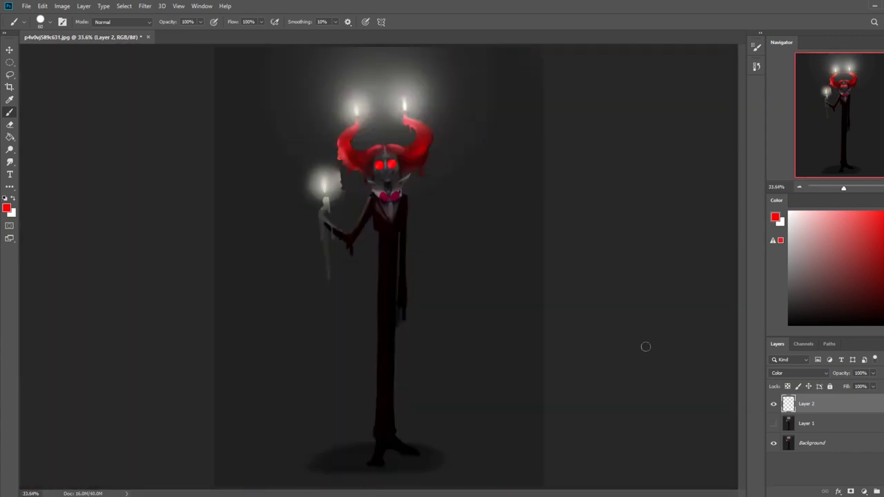
{"action": "left_click", "coordinate": [873, 387]}
{"action": "left_click_drag", "start_coordinate": [873, 398], "coordinate": [864, 400]}
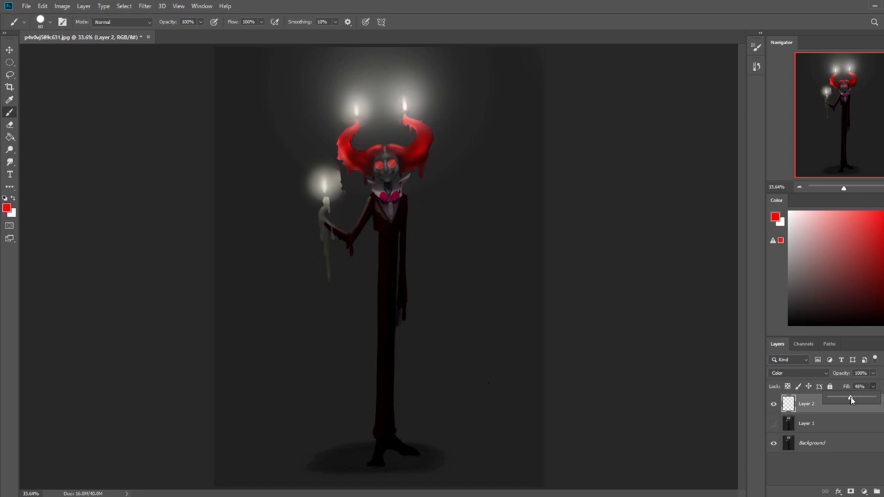
{"action": "right_click", "coordinate": [809, 409]}
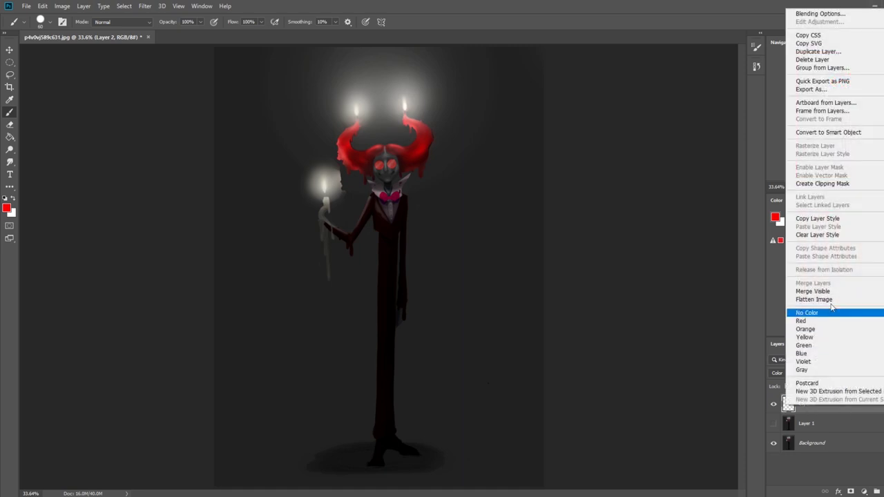
{"action": "left_click", "coordinate": [844, 412]}
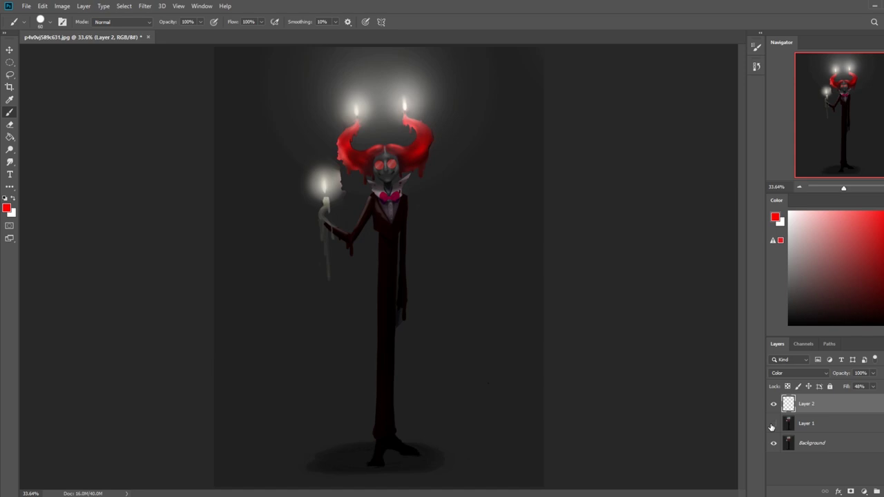
Delete the hidden Layer 1 and merge the red lens tint layer down into the Background
{"action": "left_click", "coordinate": [828, 424]}
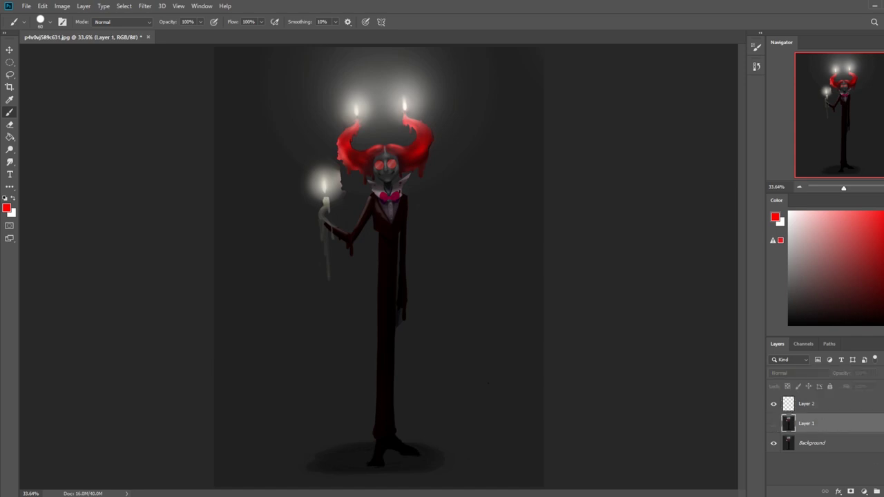
{"action": "key", "text": "Delete"}
{"action": "left_click", "coordinate": [868, 401]}
{"action": "left_click", "coordinate": [874, 388]}
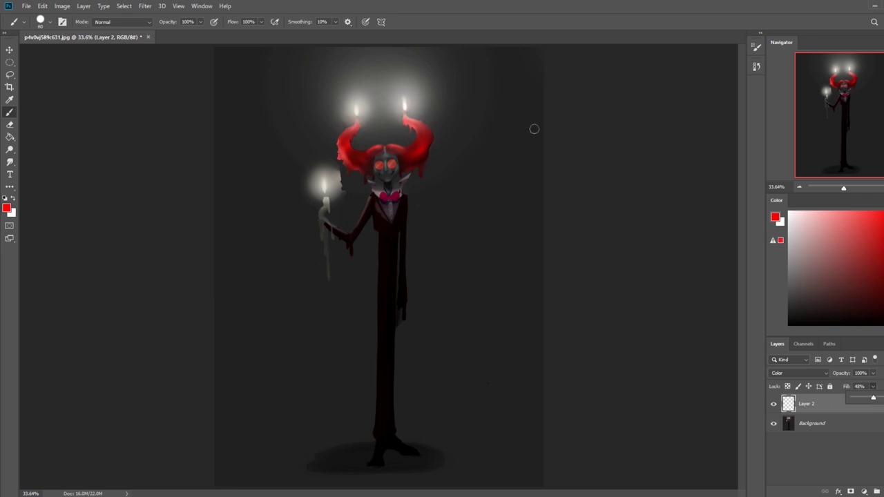
{"action": "right_click", "coordinate": [818, 405]}
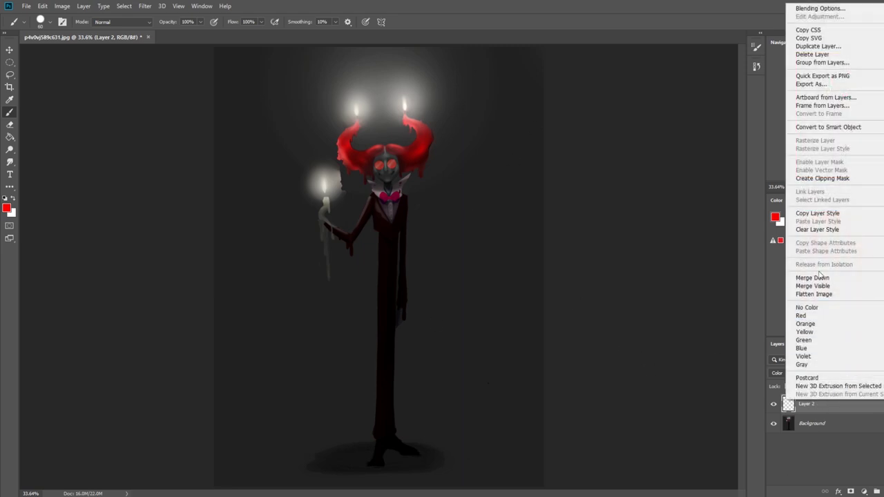
{"action": "left_click", "coordinate": [815, 278]}
Copy the lower legs, feet and shadow to a new layer with a rectangular selection and move the copy up to shorten the body
{"action": "key", "text": "m"}
{"action": "left_click_drag", "start_coordinate": [273, 324], "coordinate": [497, 496]}
{"action": "right_click", "coordinate": [10, 64]}
{"action": "left_click", "coordinate": [51, 61]}
{"action": "left_click_drag", "start_coordinate": [244, 328], "coordinate": [522, 483]}
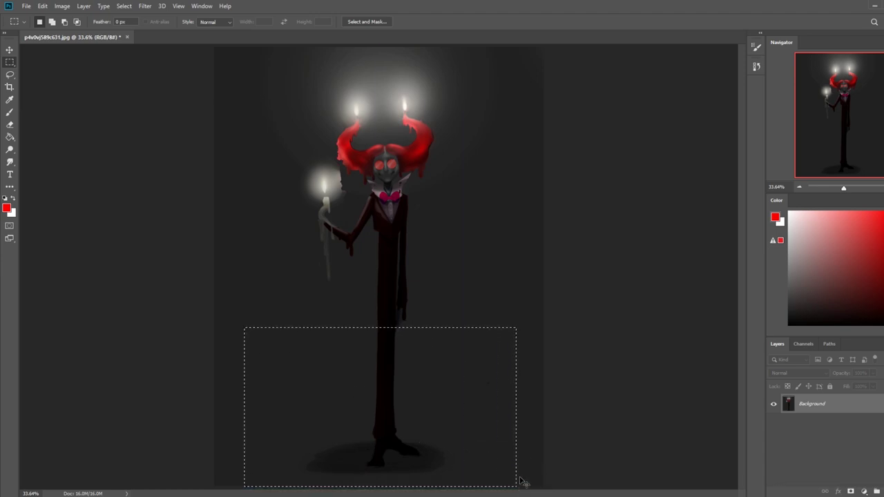
{"action": "key", "text": "ctrl+j"}
{"action": "key", "text": "v"}
{"action": "left_click_drag", "start_coordinate": [390, 436], "coordinate": [394, 367]}
Delete the part of the raised legs copy that covers the hanging arm and compare the figure with that layer hidden and shown
{"action": "key", "text": "m"}
{"action": "left_click_drag", "start_coordinate": [400, 246], "coordinate": [527, 360]}
{"action": "key", "text": "Delete"}
{"action": "key", "text": "ctrl+d"}
{"action": "left_click_drag", "start_coordinate": [397, 262], "coordinate": [465, 351]}
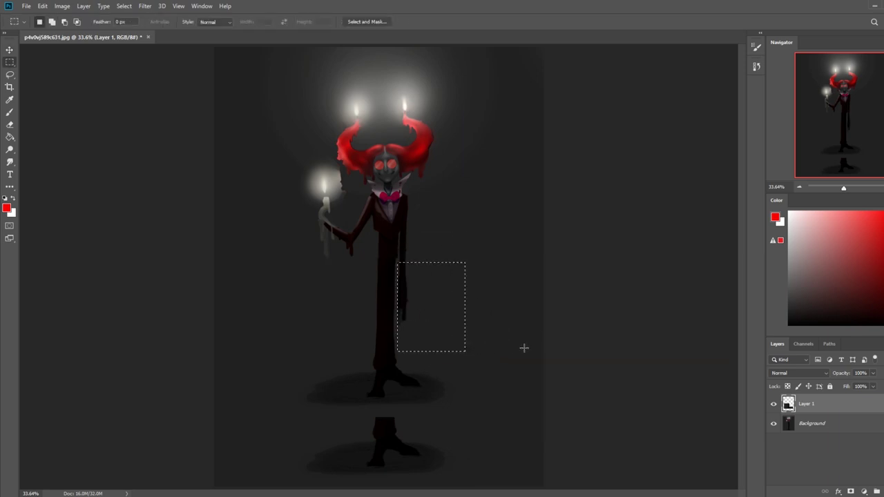
{"action": "right_click", "coordinate": [425, 288]}
{"action": "left_click", "coordinate": [442, 296]}
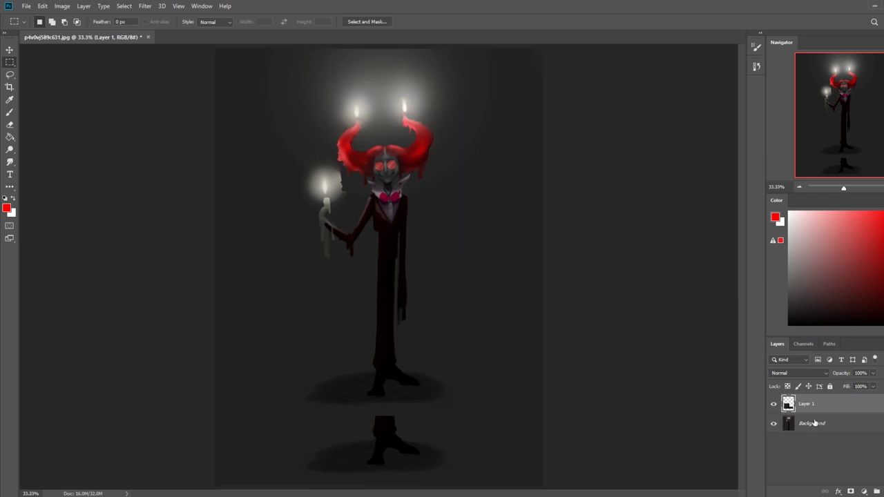
{"action": "key", "text": "ctrl+minus"}
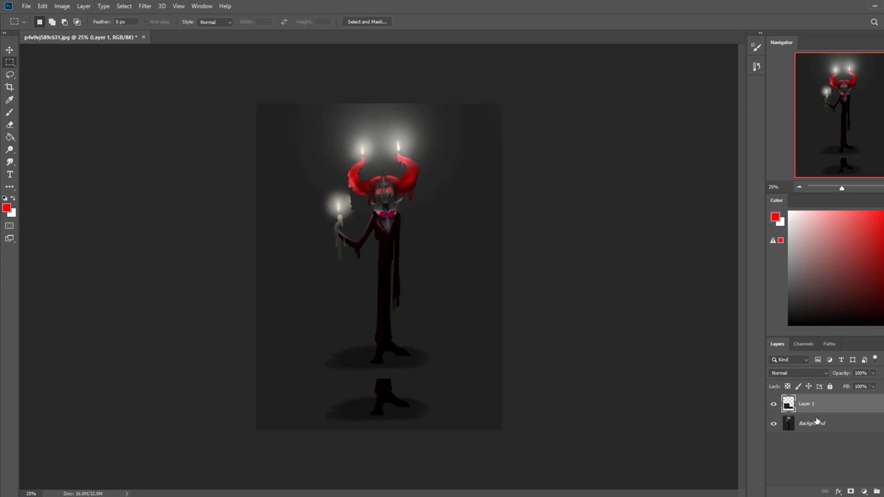
{"action": "left_click", "coordinate": [773, 406]}
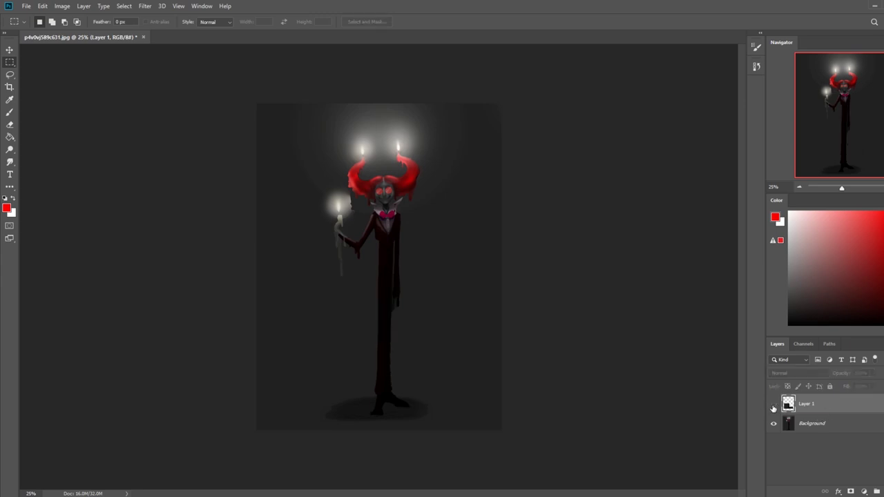
{"action": "left_click", "coordinate": [773, 407]}
{"action": "left_click", "coordinate": [773, 406]}
{"action": "left_click", "coordinate": [773, 406]}
Select the area around the leftover original feet, fill it with the sampled dark background colour and deselect
{"action": "mouse_move", "coordinate": [311, 377]}
{"action": "left_mouse_down"}
{"action": "mouse_move", "coordinate": [430, 424]}
{"action": "mouse_move", "coordinate": [525, 480]}
{"action": "left_mouse_up"}
{"action": "key", "text": "g"}
{"action": "left_click", "coordinate": [451, 403], "text": "alt"}
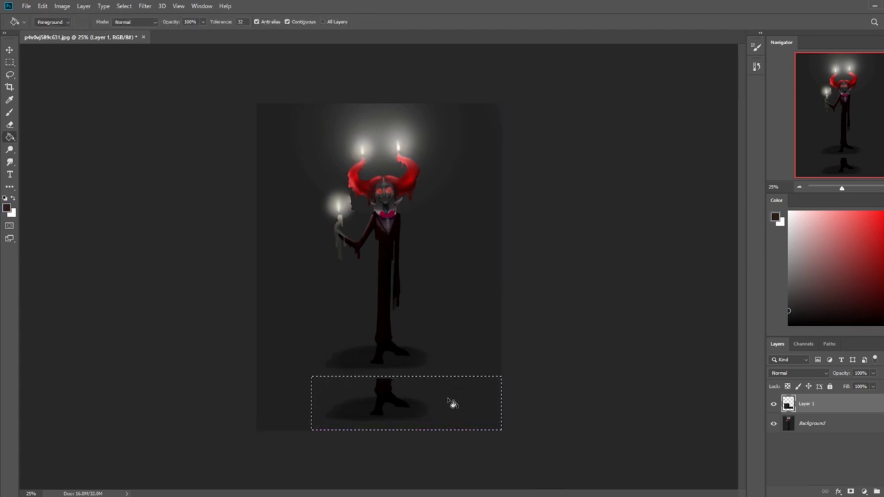
{"action": "left_click", "coordinate": [457, 395]}
{"action": "key", "text": "m"}
{"action": "right_click", "coordinate": [477, 290]}
{"action": "left_click", "coordinate": [525, 295]}
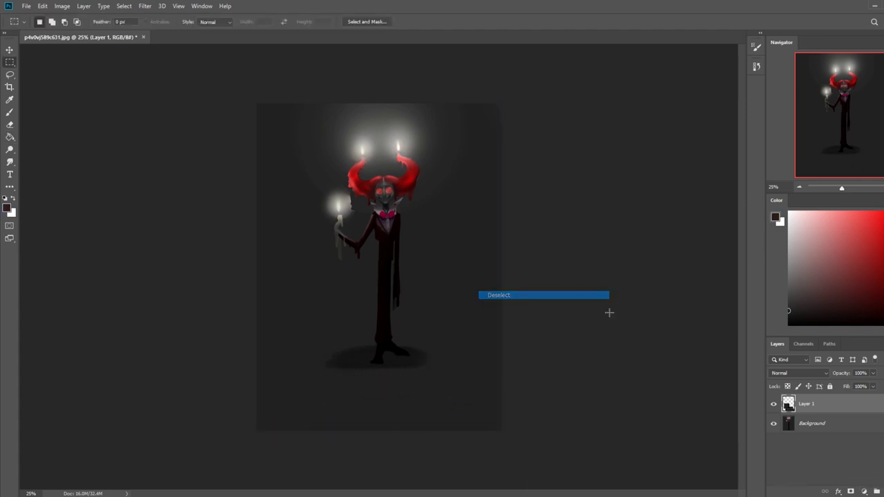
Move the shortened legs layer slightly down and compare the figure's proportions with that layer hidden and shown
{"action": "left_click", "coordinate": [772, 406]}
{"action": "left_click", "coordinate": [773, 406]}
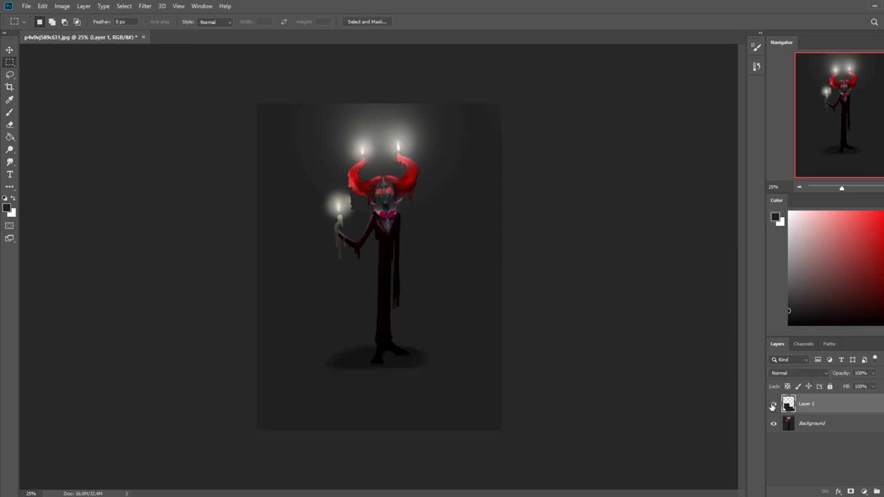
{"action": "key", "text": "v"}
{"action": "left_click_drag", "start_coordinate": [371, 302], "coordinate": [373, 321]}
{"action": "key", "text": "b"}
{"action": "left_click", "coordinate": [773, 406]}
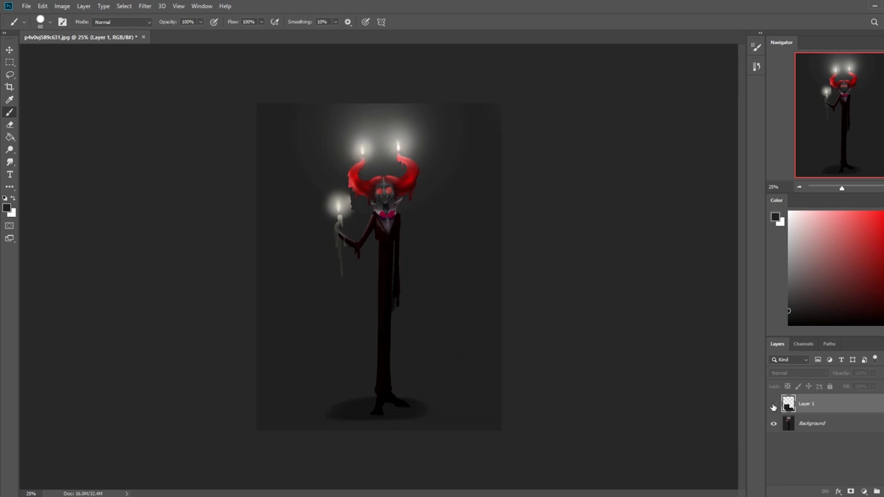
{"action": "left_click", "coordinate": [773, 406]}
{"action": "left_click", "coordinate": [773, 406]}
{"action": "left_click", "coordinate": [773, 406]}
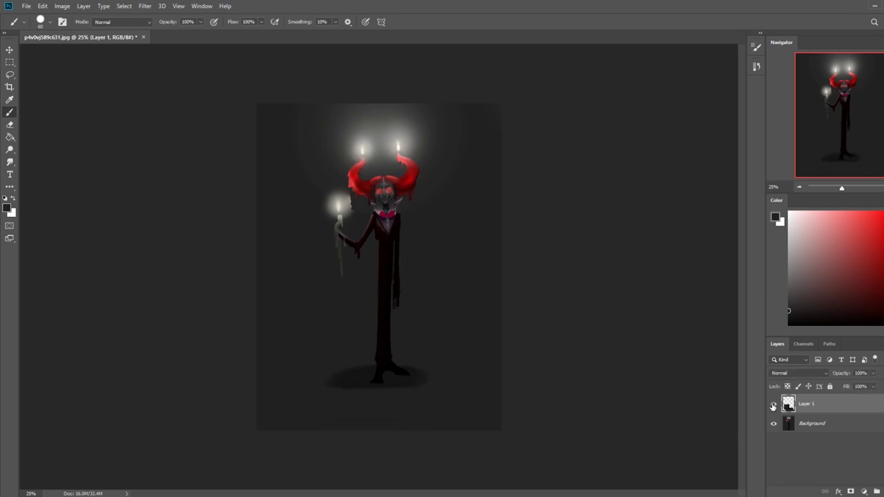
Flatten the shortened legs into the background and convert the background into a regular layer
{"action": "right_click", "coordinate": [814, 408]}
{"action": "left_click", "coordinate": [849, 284]}
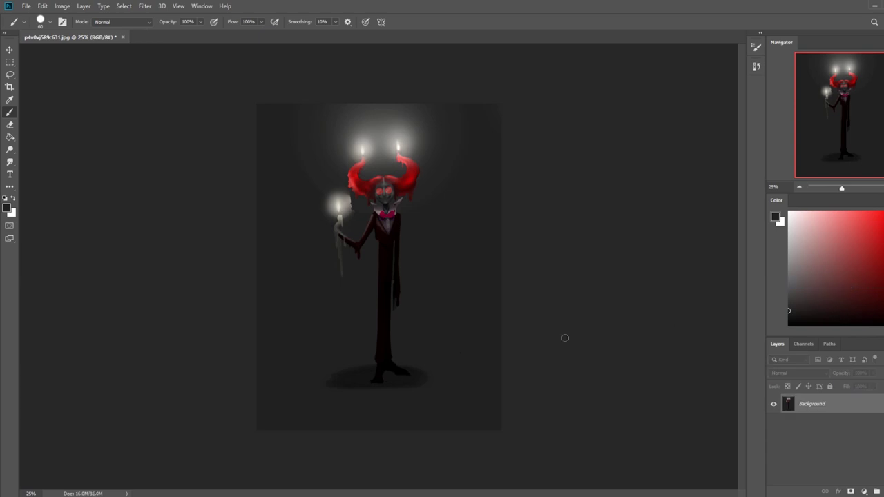
{"action": "double_click", "coordinate": [845, 413]}
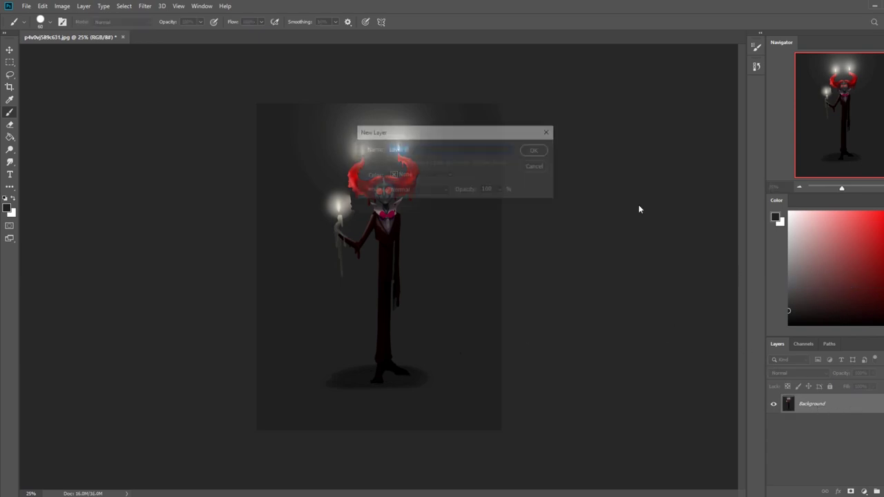
{"action": "left_click", "coordinate": [541, 150]}
{"action": "key", "text": "c"}
{"action": "left_click_drag", "start_coordinate": [418, 198], "coordinate": [404, 204]}
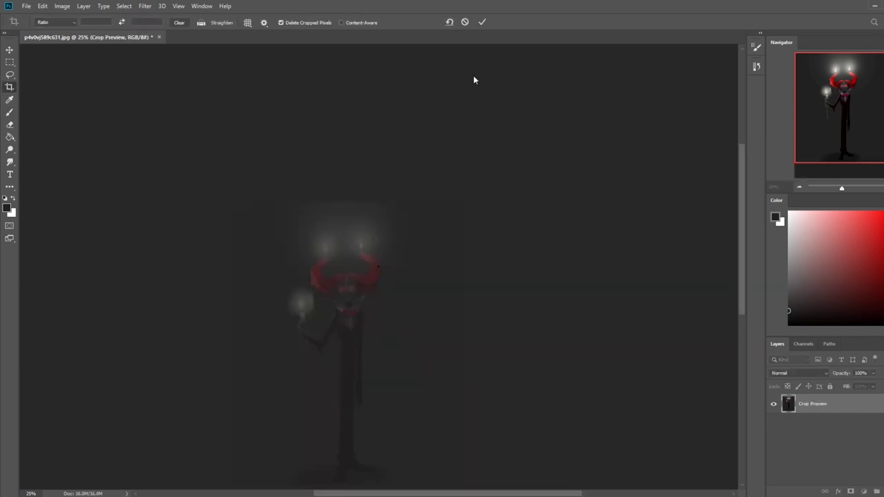
{"action": "left_click", "coordinate": [463, 22]}
Move the painting slightly down on the canvas and fill a new layer beneath it with the dark background colour
{"action": "key", "text": "v"}
{"action": "left_click_drag", "start_coordinate": [391, 201], "coordinate": [391, 220]}
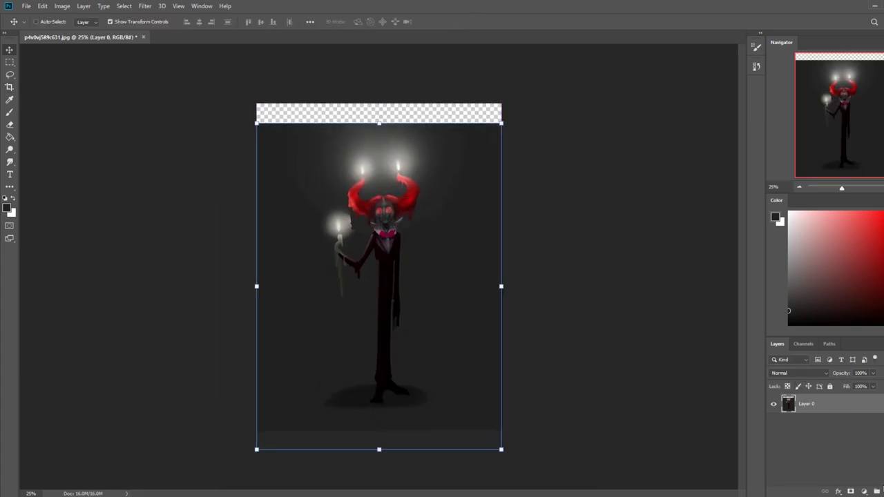
{"action": "left_click", "coordinate": [883, 490]}
{"action": "left_click_drag", "start_coordinate": [829, 408], "coordinate": [826, 425]}
{"action": "key", "text": "g"}
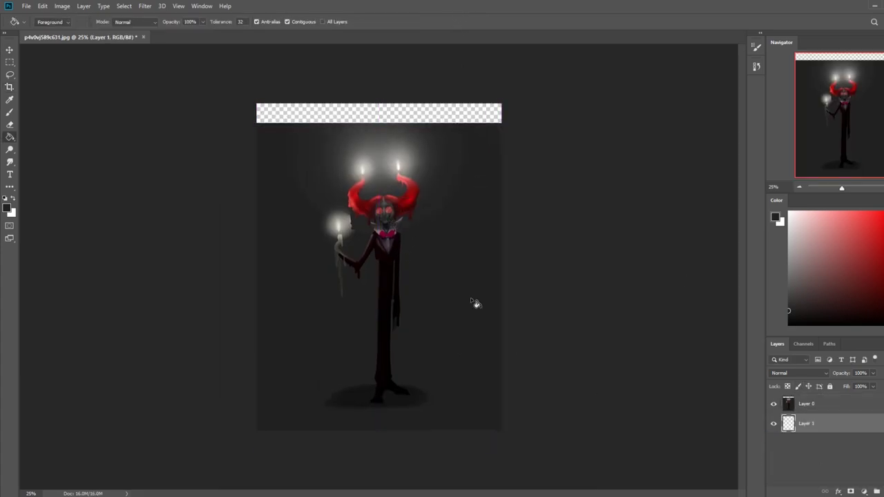
{"action": "left_click", "coordinate": [461, 221]}
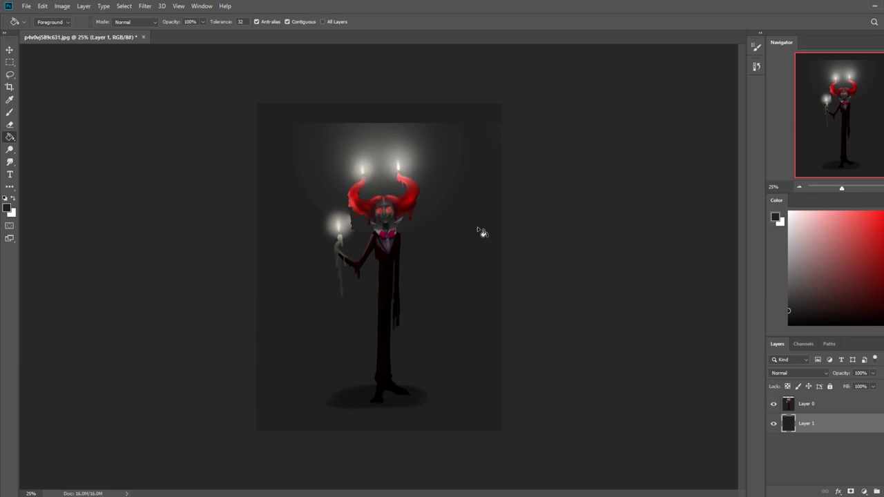
Merge the painting layer with the dark filled layer beneath it
{"action": "key", "text": "b"}
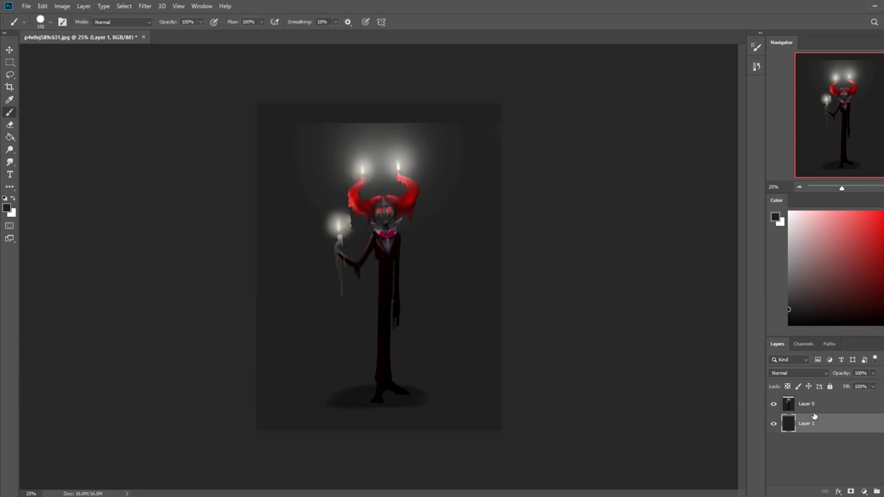
{"action": "right_click", "coordinate": [812, 408]}
{"action": "left_click", "coordinate": [826, 292]}
Reduce the glow around the hand-held candle by painting the dark background colour over it with a large soft brush
{"action": "key", "text": "bracketright"}
{"action": "key", "text": "bracketright"}
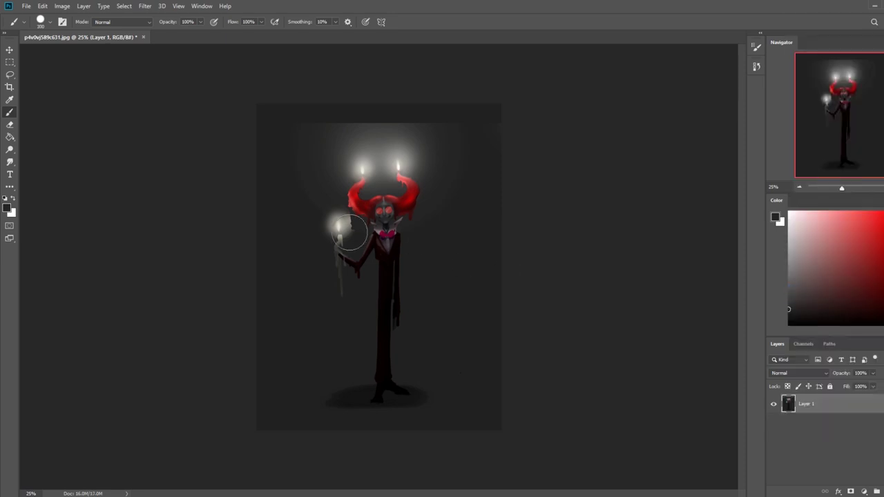
{"action": "left_click_drag", "start_coordinate": [352, 234], "coordinate": [351, 225]}
{"action": "key", "text": "ctrl+z"}
{"action": "right_click", "coordinate": [370, 248]}
{"action": "left_click", "coordinate": [484, 443]}
{"action": "left_click", "coordinate": [650, 366]}
{"action": "key", "text": "bracketright"}
{"action": "key", "text": "bracketright"}
{"action": "key", "text": "bracketright"}
{"action": "left_click_drag", "start_coordinate": [352, 226], "coordinate": [345, 217]}
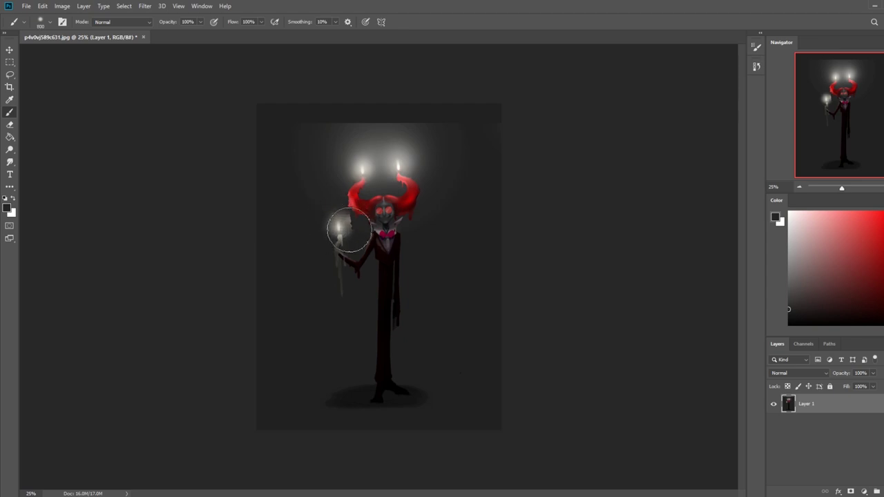
{"action": "mouse_move", "coordinate": [354, 223]}
{"action": "left_mouse_down"}
{"action": "mouse_move", "coordinate": [353, 237]}
{"action": "mouse_move", "coordinate": [328, 221]}
{"action": "mouse_move", "coordinate": [325, 229]}
{"action": "left_mouse_up"}
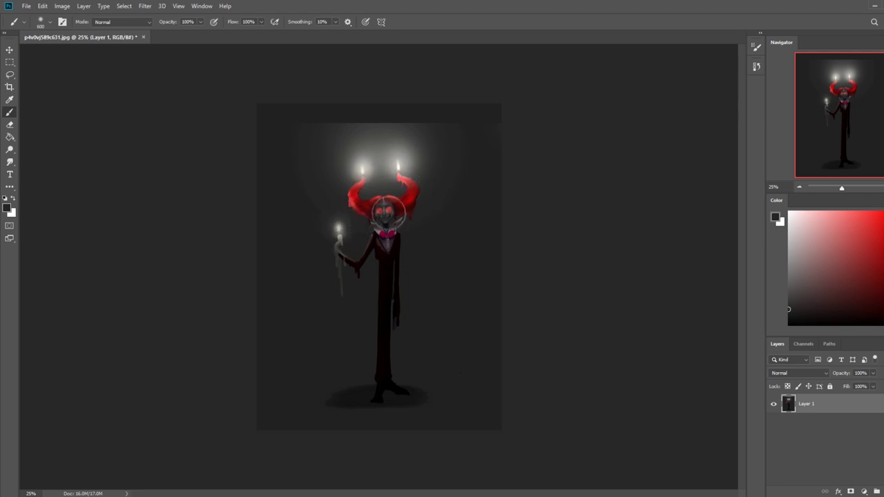
Blend the hard upper edge of the horn candles' glow into the background with a progressively larger soft brush
{"action": "key", "text": "bracketright"}
{"action": "key", "text": "bracketright"}
{"action": "key", "text": "bracketright"}
{"action": "key", "text": "bracketright"}
{"action": "key", "text": "bracketright"}
{"action": "key", "text": "bracketright"}
{"action": "key", "text": "bracketright"}
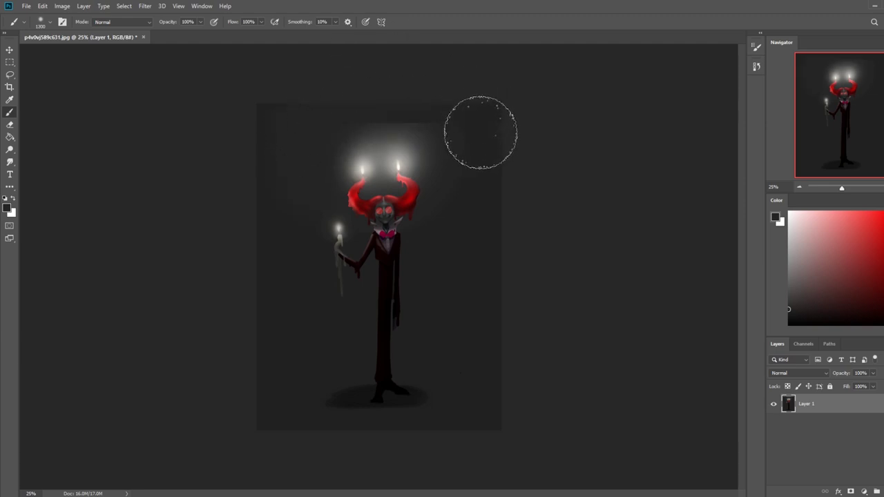
{"action": "mouse_move", "coordinate": [462, 235]}
{"action": "left_mouse_down"}
{"action": "mouse_move", "coordinate": [448, 247]}
{"action": "mouse_move", "coordinate": [433, 241]}
{"action": "left_mouse_up"}
{"action": "key", "text": "bracketright"}
{"action": "key", "text": "bracketright"}
{"action": "key", "text": "bracketright"}
{"action": "key", "text": "bracketright"}
{"action": "key", "text": "bracketright"}
{"action": "key", "text": "bracketright"}
{"action": "key", "text": "bracketright"}
{"action": "key", "text": "bracketright"}
{"action": "key", "text": "bracketright"}
{"action": "key", "text": "bracketright"}
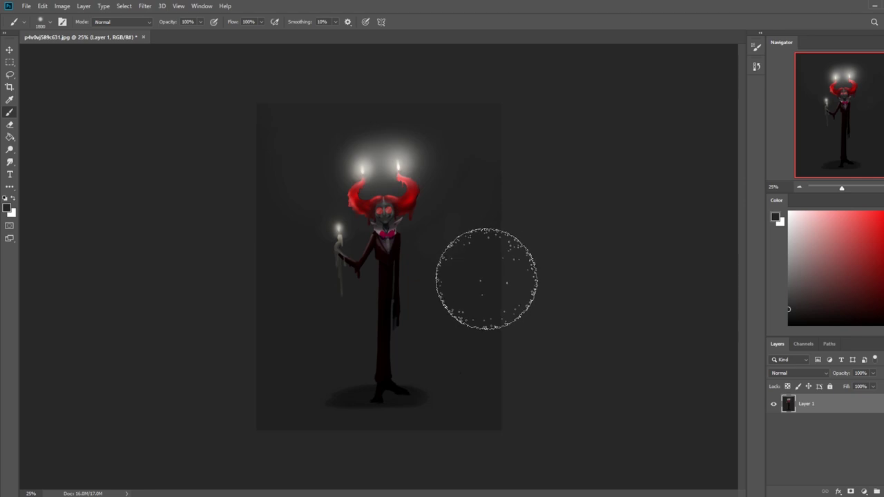
Darken the lower background and legs into a gradient using a very large soft black brush at 34% opacity
{"action": "left_click_drag", "start_coordinate": [793, 312], "coordinate": [722, 375]}
{"action": "key", "text": "bracketright"}
{"action": "key", "text": "bracketright"}
{"action": "key", "text": "bracketright"}
{"action": "key", "text": "bracketright"}
{"action": "key", "text": "bracketright"}
{"action": "key", "text": "bracketright"}
{"action": "key", "text": "bracketright"}
{"action": "key", "text": "bracketright"}
{"action": "key", "text": "bracketright"}
{"action": "key", "text": "bracketright"}
{"action": "key", "text": "bracketright"}
{"action": "key", "text": "bracketright"}
{"action": "key", "text": "bracketright"}
{"action": "key", "text": "bracketright"}
{"action": "key", "text": "bracketright"}
{"action": "key", "text": "bracketright"}
{"action": "left_click", "coordinate": [200, 24]}
{"action": "left_click_drag", "start_coordinate": [200, 32], "coordinate": [172, 31]}
{"action": "key", "text": "bracketright"}
{"action": "key", "text": "bracketright"}
{"action": "key", "text": "bracketright"}
{"action": "mouse_move", "coordinate": [521, 294]}
{"action": "left_mouse_down"}
{"action": "mouse_move", "coordinate": [318, 405]}
{"action": "mouse_move", "coordinate": [120, 220]}
{"action": "left_mouse_up"}
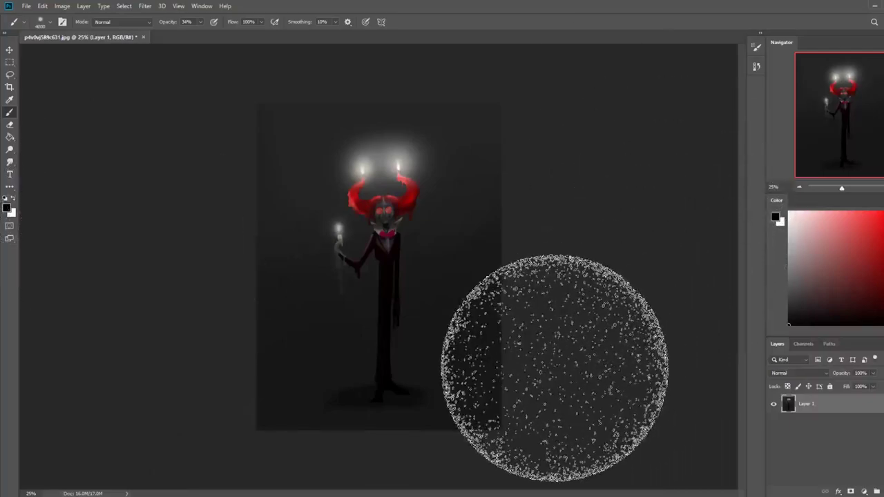
{"action": "key", "text": "bracketleft"}
{"action": "key", "text": "bracketleft"}
{"action": "key", "text": "bracketleft"}
{"action": "key", "text": "bracketleft"}
{"action": "key", "text": "bracketleft"}
{"action": "key", "text": "bracketleft"}
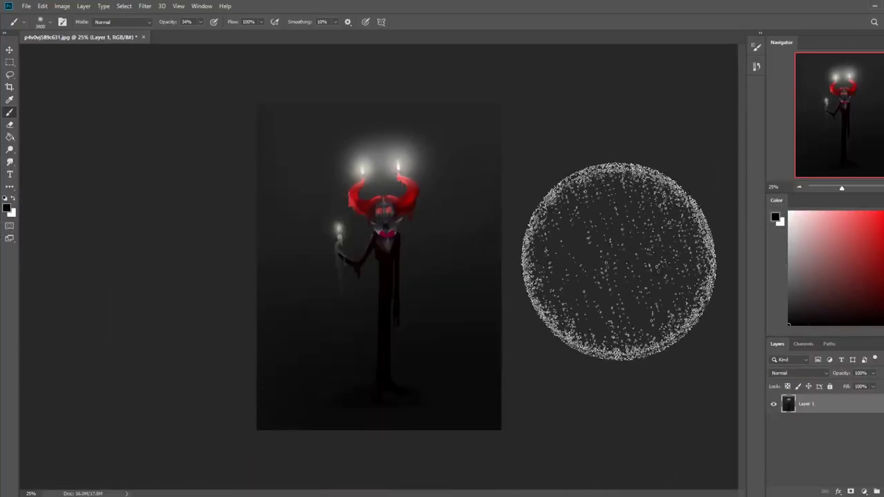
{"action": "key", "text": "ctrl+minus"}
{"action": "key", "text": "ctrl+plus"}
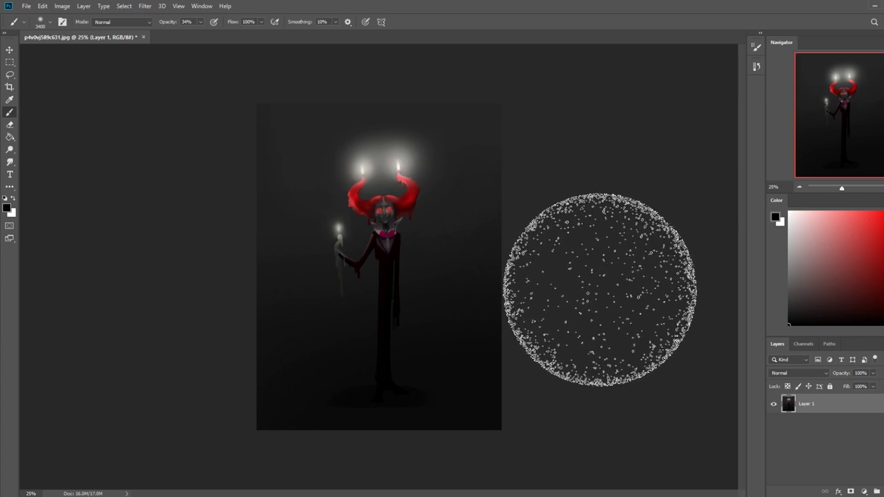
Lasso the floor shadow areas beside the feet, deselect, and thin the shadow using the sampled background colour at 100% brush opacity
{"action": "key", "text": "ctrl+plus"}
{"action": "key", "text": "l"}
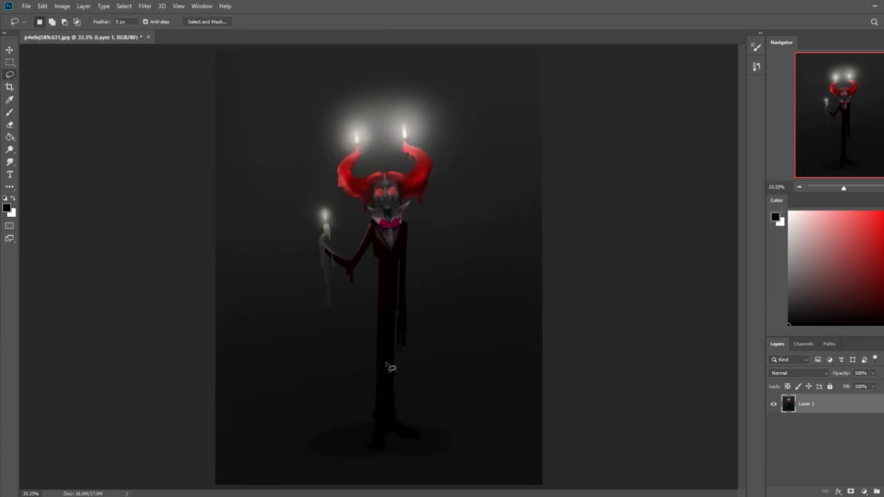
{"action": "mouse_move", "coordinate": [373, 438]}
{"action": "left_mouse_down"}
{"action": "mouse_move", "coordinate": [316, 447]}
{"action": "mouse_move", "coordinate": [373, 423]}
{"action": "mouse_move", "coordinate": [376, 437]}
{"action": "mouse_move", "coordinate": [422, 438]}
{"action": "mouse_move", "coordinate": [390, 435]}
{"action": "mouse_move", "coordinate": [404, 431]}
{"action": "mouse_move", "coordinate": [403, 422]}
{"action": "left_mouse_up"}
{"action": "key", "text": "shift"}
{"action": "key", "text": "alt"}
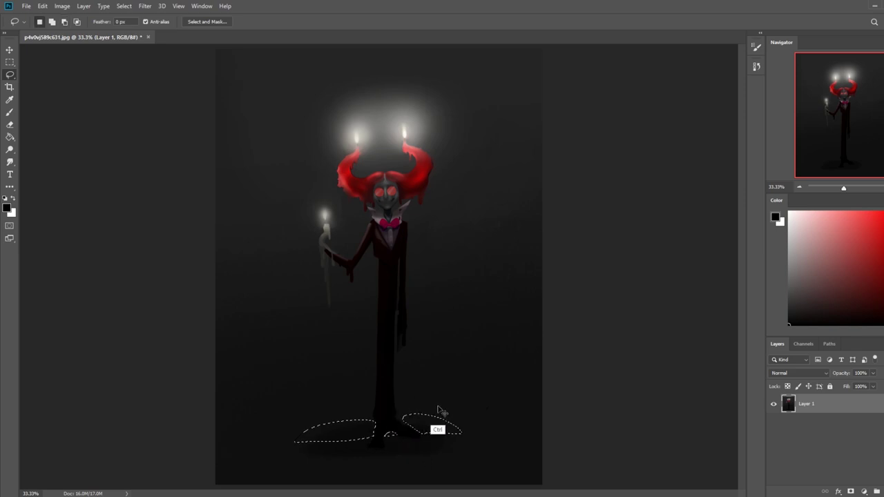
{"action": "key", "text": "ctrl+d"}
{"action": "key", "text": "b"}
{"action": "left_click", "coordinate": [462, 371], "text": "alt"}
{"action": "left_click", "coordinate": [199, 24]}
{"action": "left_click_drag", "start_coordinate": [203, 33], "coordinate": [269, 39]}
{"action": "key", "text": "bracketleft"}
{"action": "key", "text": "bracketleft"}
{"action": "key", "text": "bracketleft"}
{"action": "key", "text": "bracketleft"}
{"action": "key", "text": "bracketleft"}
{"action": "key", "text": "bracketleft"}
{"action": "key", "text": "bracketleft"}
{"action": "key", "text": "bracketleft"}
{"action": "key", "text": "bracketleft"}
{"action": "key", "text": "bracketleft"}
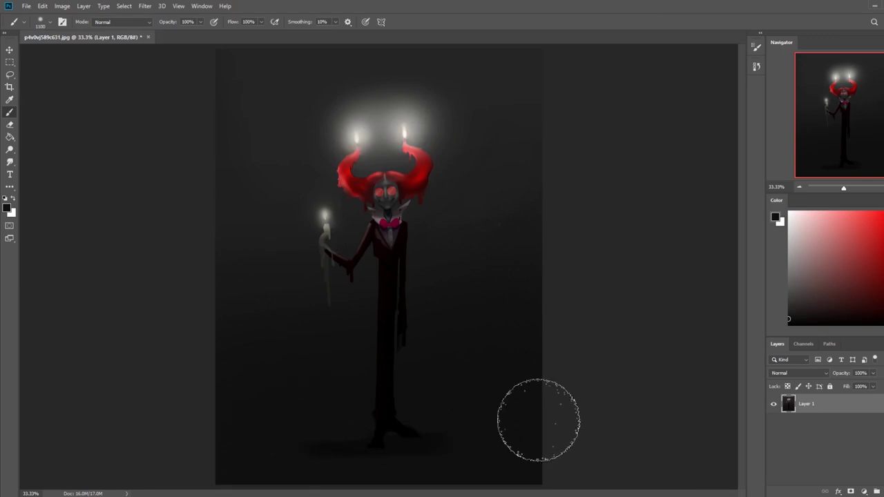
Lasso around the feet and floor shadow, rework the shadow with a dark colour sampled near the feet, and deselect
{"action": "key", "text": "ctrl+minus"}
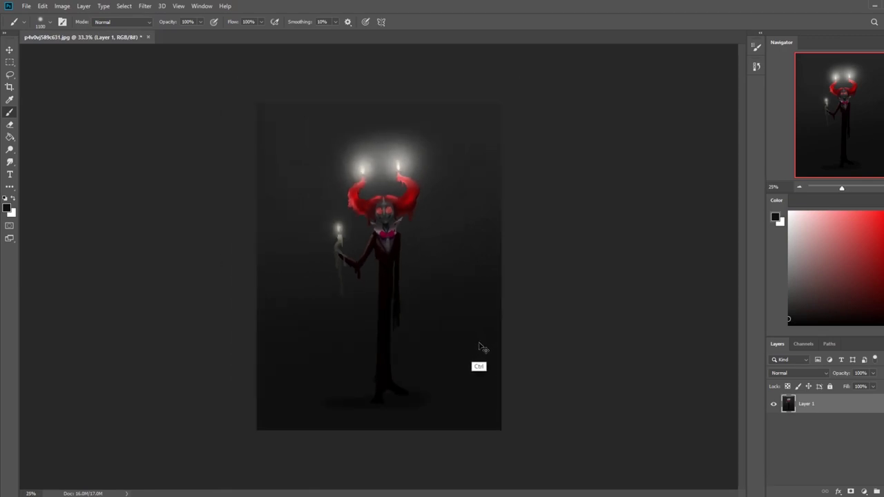
{"action": "key", "text": "l"}
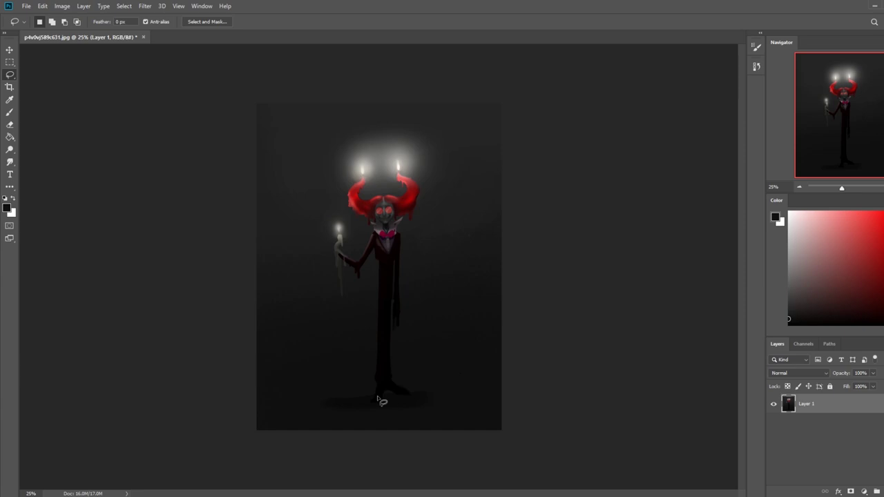
{"action": "mouse_move", "coordinate": [379, 401]}
{"action": "left_mouse_down"}
{"action": "mouse_move", "coordinate": [330, 400]}
{"action": "mouse_move", "coordinate": [378, 405]}
{"action": "left_mouse_up"}
{"action": "key", "text": "ctrl+d"}
{"action": "key", "text": "b"}
{"action": "left_click", "coordinate": [398, 399], "text": "alt"}
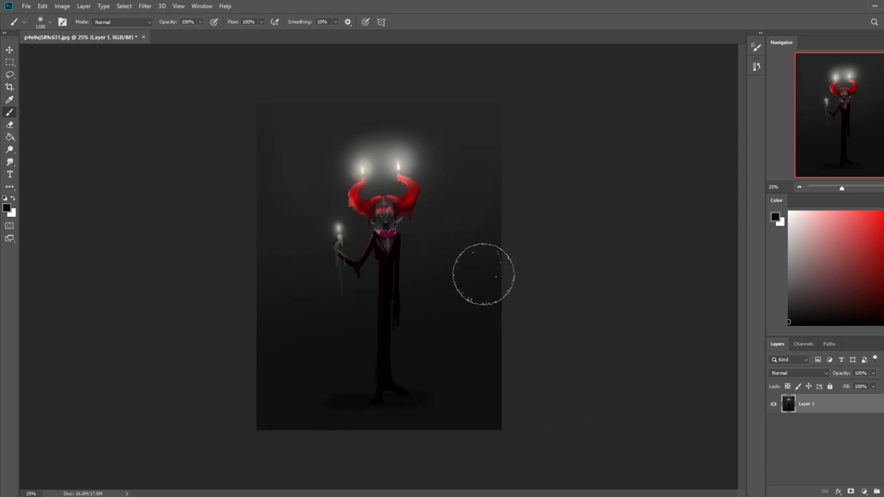
{"action": "key", "text": "m"}
{"action": "right_click", "coordinate": [430, 268]}
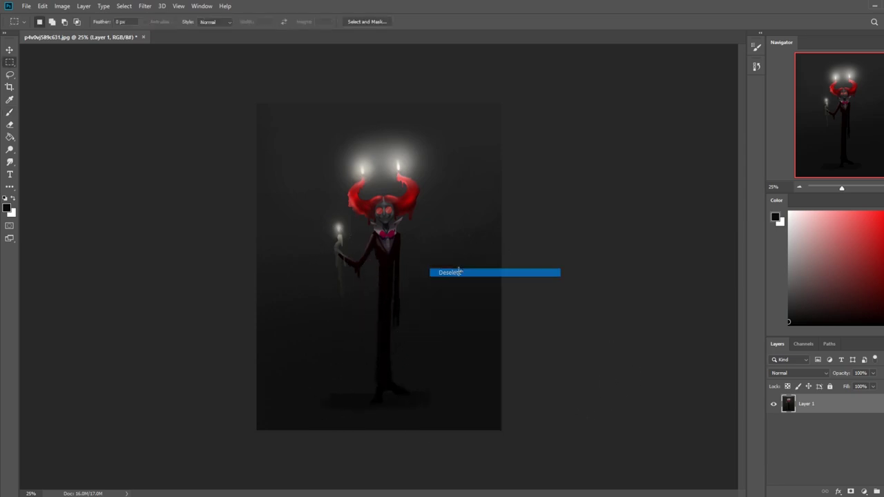
{"action": "left_click", "coordinate": [463, 274]}
Repaint the feet with the 82 px sketching brush in a sampled dark colour and switch to the 60 px round brush
{"action": "key", "text": "b"}
{"action": "right_click", "coordinate": [453, 257]}
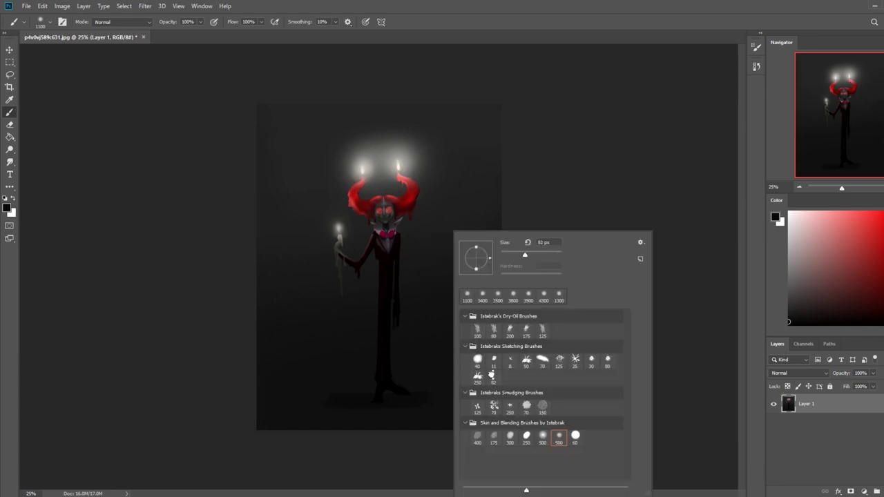
{"action": "double_click", "coordinate": [491, 375]}
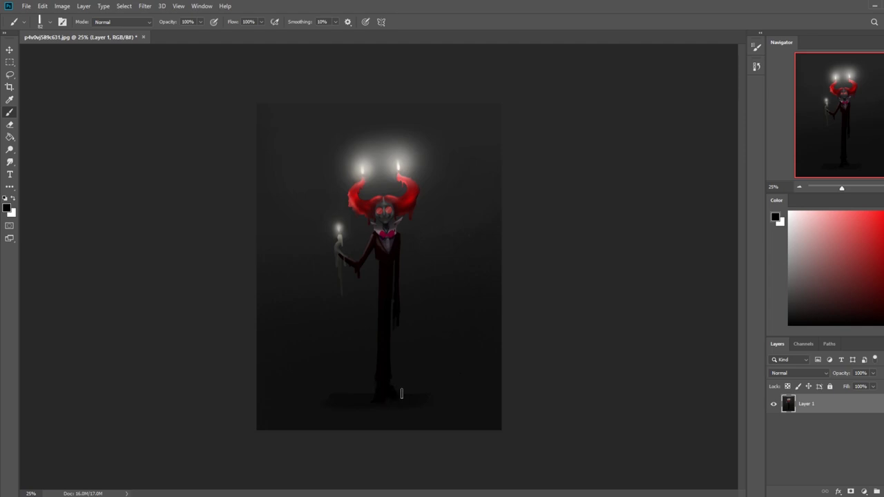
{"action": "left_click", "coordinate": [393, 387], "text": "alt"}
{"action": "right_click", "coordinate": [470, 289]}
{"action": "left_click", "coordinate": [574, 436]}
{"action": "left_click", "coordinate": [716, 315]}
Add a new layer and try a floor glow around the feet with a 2100 px soft brush in the sampled candle-glow colour
{"action": "left_click", "coordinate": [864, 492]}
{"action": "key", "text": "bracketright"}
{"action": "key", "text": "bracketright"}
{"action": "key", "text": "bracketright"}
{"action": "key", "text": "bracketright"}
{"action": "key", "text": "bracketright"}
{"action": "key", "text": "bracketright"}
{"action": "key", "text": "bracketright"}
{"action": "key", "text": "bracketright"}
{"action": "key", "text": "bracketright"}
{"action": "key", "text": "bracketright"}
{"action": "key", "text": "bracketright"}
{"action": "key", "text": "bracketright"}
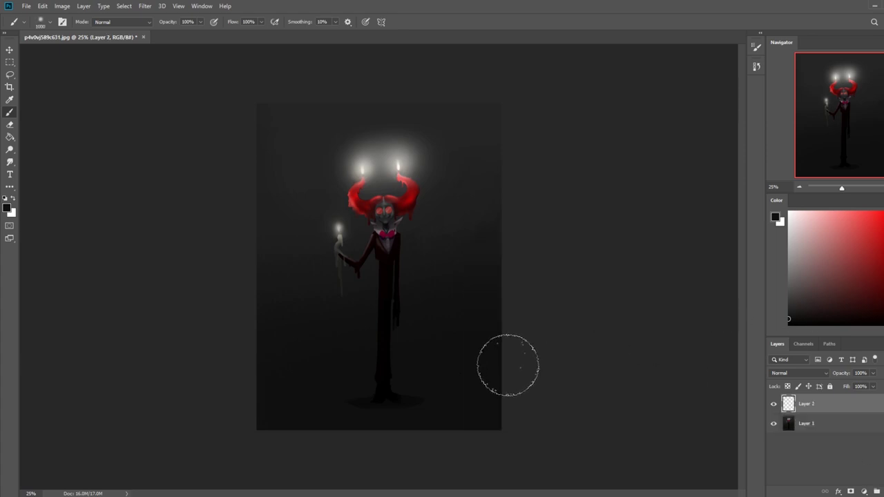
{"action": "key", "text": "bracketright"}
{"action": "key", "text": "bracketright"}
{"action": "key", "text": "bracketright"}
{"action": "key", "text": "bracketright"}
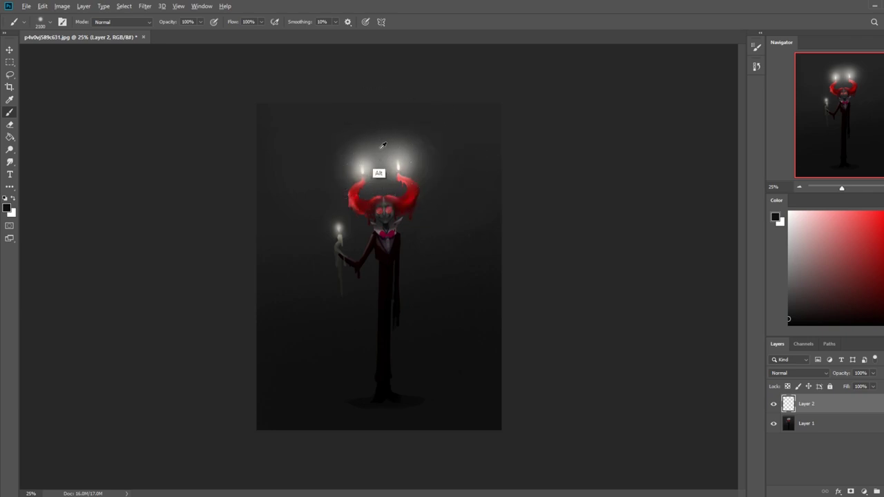
{"action": "left_click", "coordinate": [373, 179], "text": "alt"}
{"action": "mouse_move", "coordinate": [474, 399]}
{"action": "left_mouse_down"}
{"action": "mouse_move", "coordinate": [343, 411]}
{"action": "mouse_move", "coordinate": [404, 410]}
{"action": "left_mouse_up"}
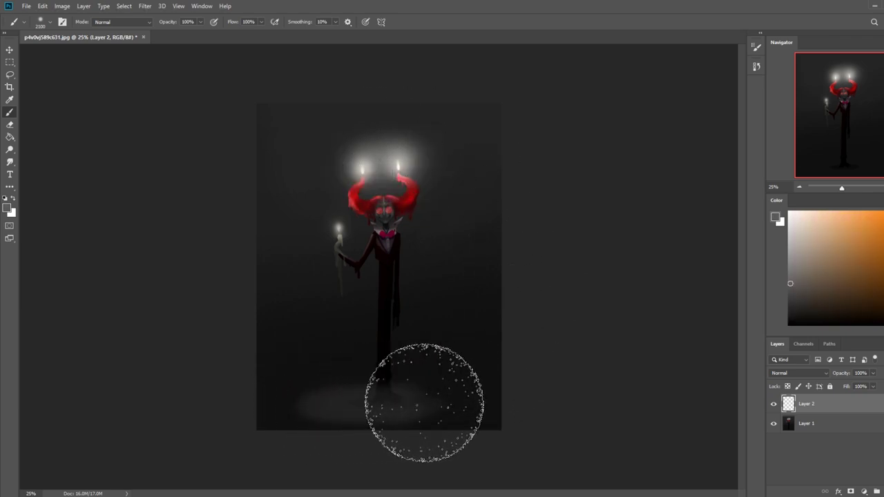
Set the brush opacity to 16%, try a wide light stroke across the floor with a smaller brush, and undo it
{"action": "left_click", "coordinate": [201, 23]}
{"action": "left_click", "coordinate": [164, 33]}
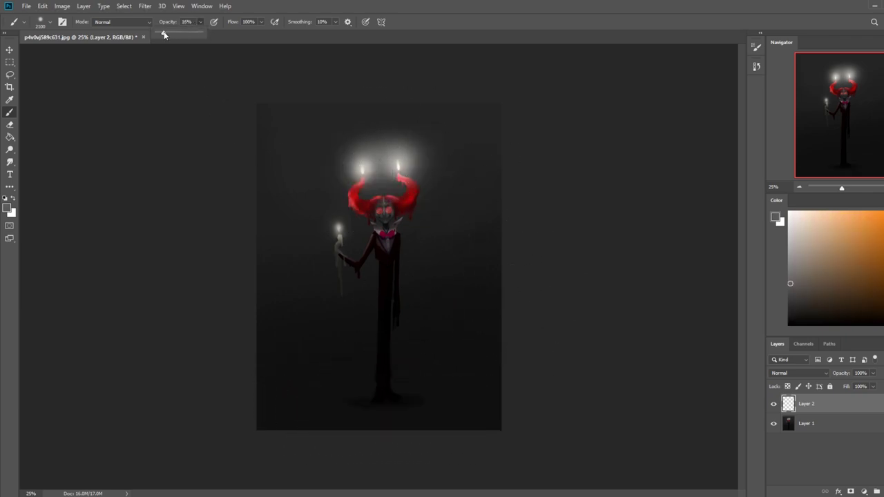
{"action": "key", "text": "bracketleft"}
{"action": "key", "text": "bracketleft"}
{"action": "key", "text": "bracketleft"}
{"action": "key", "text": "bracketleft"}
{"action": "left_click_drag", "start_coordinate": [456, 401], "coordinate": [296, 405]}
{"action": "key", "text": "bracketleft"}
{"action": "key", "text": "bracketleft"}
{"action": "key", "text": "bracketleft"}
{"action": "key", "text": "bracketleft"}
{"action": "key", "text": "ctrl+z"}
Paint a wide light glow across the floor around the feet with a soft brush at 25% opacity, down to 300 px
{"action": "mouse_move", "coordinate": [437, 406]}
{"action": "left_mouse_down"}
{"action": "mouse_move", "coordinate": [336, 411]}
{"action": "mouse_move", "coordinate": [460, 398]}
{"action": "left_mouse_up"}
{"action": "key", "text": "bracketleft"}
{"action": "key", "text": "bracketleft"}
{"action": "key", "text": "bracketleft"}
{"action": "key", "text": "bracketleft"}
{"action": "key", "text": "bracketleft"}
{"action": "left_click_drag", "start_coordinate": [332, 405], "coordinate": [484, 399]}
{"action": "key", "text": "bracketleft"}
{"action": "key", "text": "bracketleft"}
{"action": "key", "text": "bracketleft"}
{"action": "key", "text": "bracketleft"}
{"action": "key", "text": "bracketleft"}
{"action": "key", "text": "ctrl+z"}
{"action": "mouse_move", "coordinate": [432, 401]}
{"action": "left_mouse_down"}
{"action": "mouse_move", "coordinate": [346, 405]}
{"action": "mouse_move", "coordinate": [414, 403]}
{"action": "mouse_move", "coordinate": [389, 409]}
{"action": "left_mouse_up"}
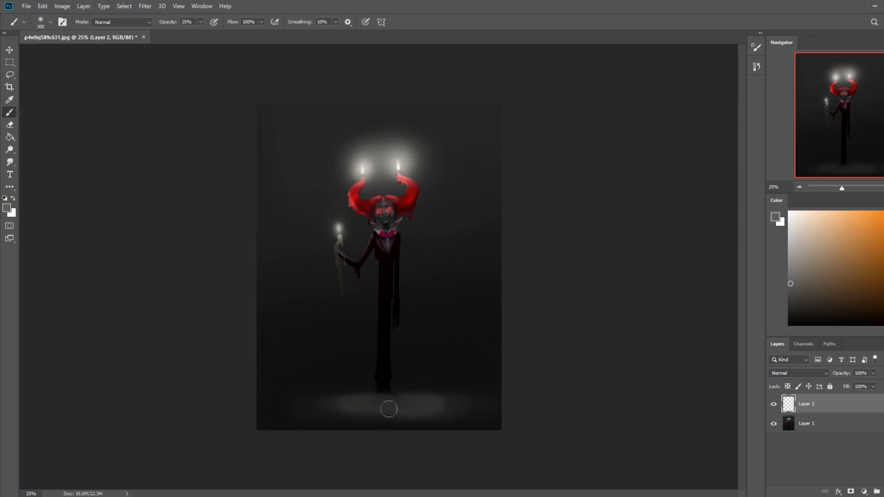
Fade the outer edge of the floor glow with a soft eraser at 43% opacity, enlarged to 800 px
{"action": "key", "text": "e"}
{"action": "key", "text": "bracketright"}
{"action": "key", "text": "bracketright"}
{"action": "key", "text": "bracketright"}
{"action": "key", "text": "bracketright"}
{"action": "key", "text": "bracketright"}
{"action": "key", "text": "bracketright"}
{"action": "key", "text": "bracketright"}
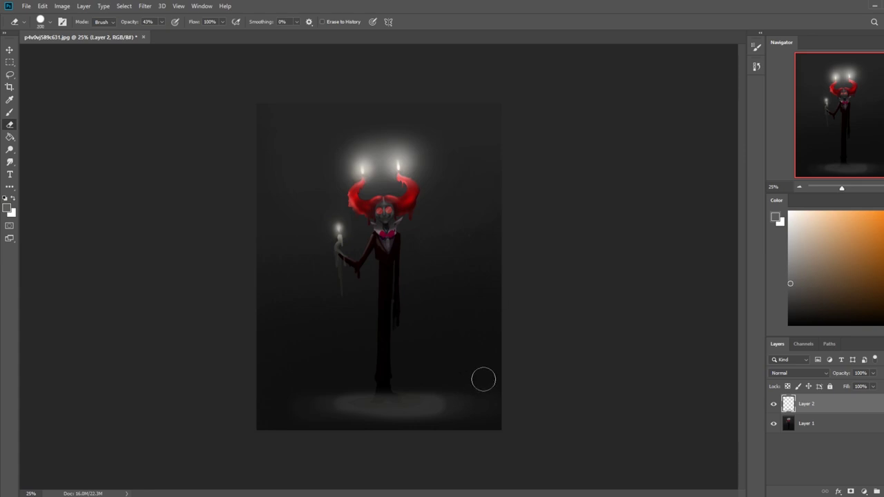
{"action": "right_click", "coordinate": [408, 261]}
{"action": "double_click", "coordinate": [518, 437]}
{"action": "key", "text": "bracketright"}
{"action": "key", "text": "bracketright"}
{"action": "key", "text": "bracketright"}
{"action": "key", "text": "bracketright"}
{"action": "key", "text": "bracketright"}
{"action": "key", "text": "bracketright"}
{"action": "key", "text": "bracketright"}
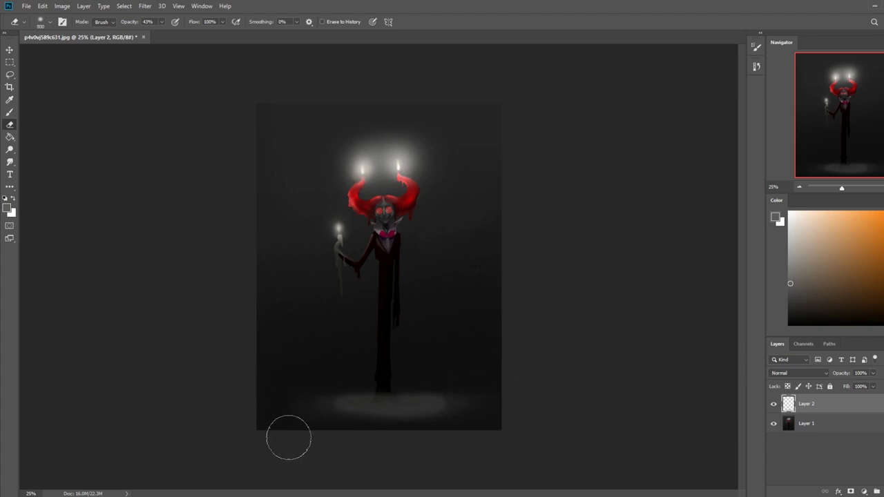
Trim the ends of the floor glow further with the soft eraser at 400 px and larger
{"action": "key", "text": "bracketleft"}
{"action": "key", "text": "bracketleft"}
{"action": "key", "text": "bracketleft"}
{"action": "key", "text": "bracketleft"}
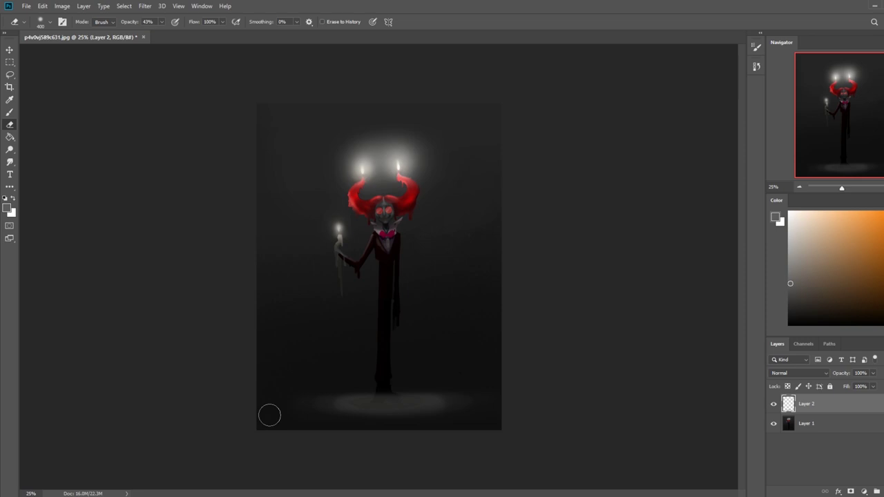
{"action": "key", "text": "bracketright"}
{"action": "key", "text": "bracketright"}
{"action": "key", "text": "bracketright"}
{"action": "key", "text": "bracketright"}
Apply a Gaussian Blur with a 66.8 pixel radius to the floor glow
{"action": "left_click", "coordinate": [143, 7]}
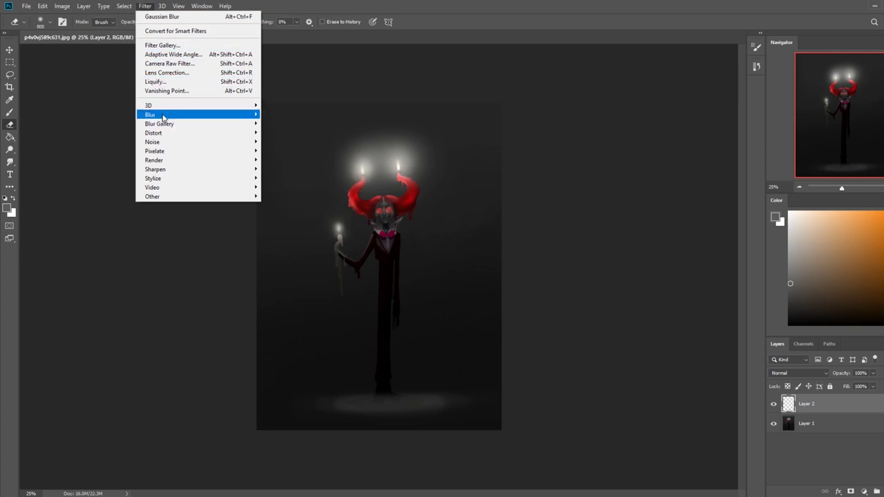
{"action": "left_click", "coordinate": [286, 151]}
{"action": "left_click_drag", "start_coordinate": [628, 259], "coordinate": [662, 262]}
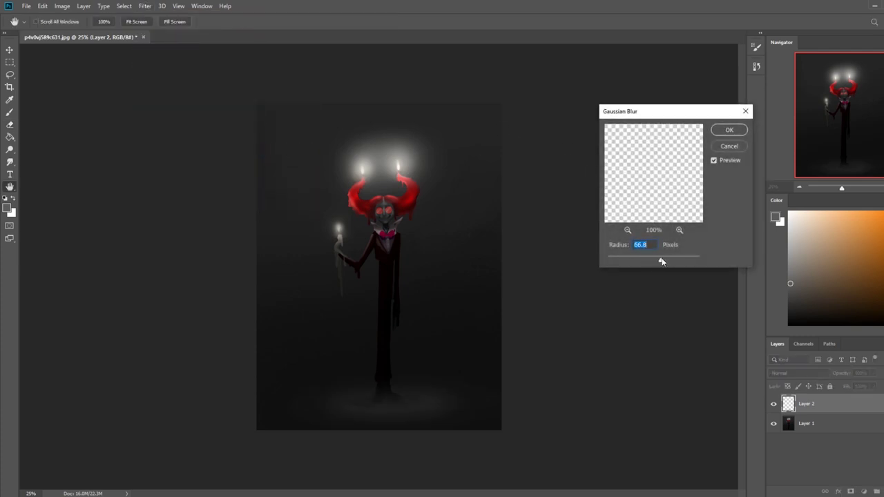
{"action": "left_click", "coordinate": [729, 130]}
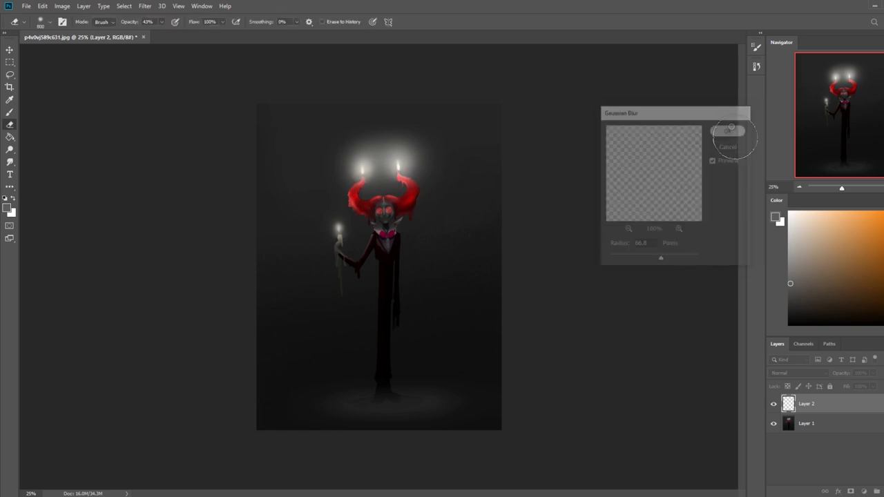
Strengthen the floor glow by duplicating Layer 2 and merging the copy down into it
{"action": "key", "text": "ctrl+j"}
{"action": "right_click", "coordinate": [827, 409]}
{"action": "left_click", "coordinate": [833, 286]}
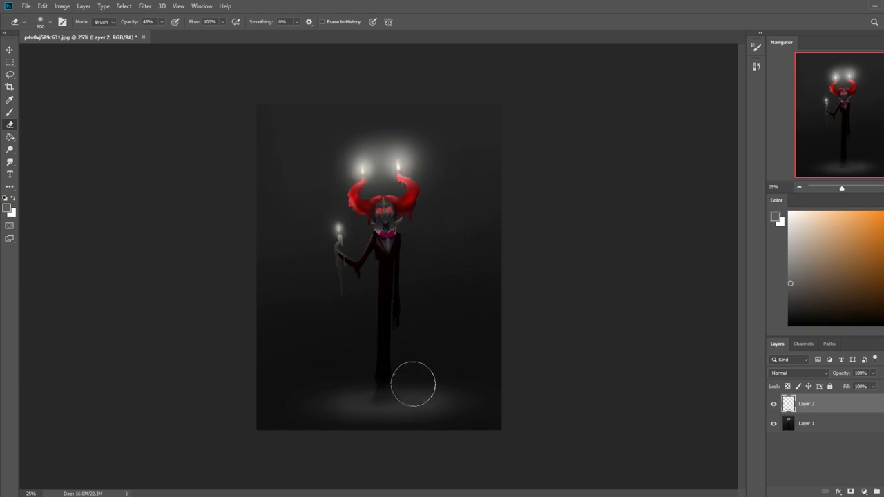
Erase an oval shadow around the feet out of the floor glow with a soft 70 px eraser and switch to the Smudge tool
{"action": "key", "text": "bracketleft"}
{"action": "key", "text": "bracketleft"}
{"action": "key", "text": "bracketleft"}
{"action": "key", "text": "bracketleft"}
{"action": "key", "text": "bracketleft"}
{"action": "key", "text": "bracketleft"}
{"action": "key", "text": "bracketleft"}
{"action": "key", "text": "bracketleft"}
{"action": "key", "text": "bracketleft"}
{"action": "key", "text": "bracketleft"}
{"action": "key", "text": "bracketleft"}
{"action": "key", "text": "bracketleft"}
{"action": "key", "text": "bracketleft"}
{"action": "key", "text": "bracketleft"}
{"action": "left_click_drag", "start_coordinate": [399, 401], "coordinate": [361, 404]}
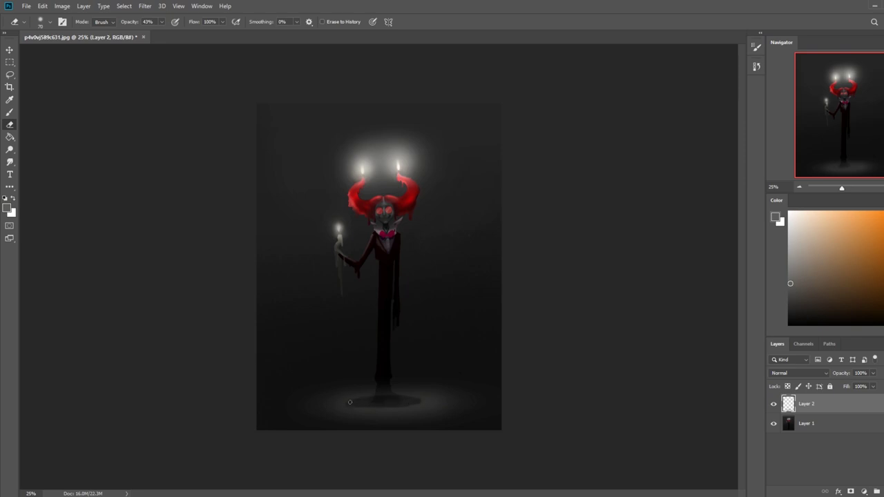
{"action": "key", "text": "ctrl+z"}
{"action": "left_click_drag", "start_coordinate": [409, 401], "coordinate": [393, 398]}
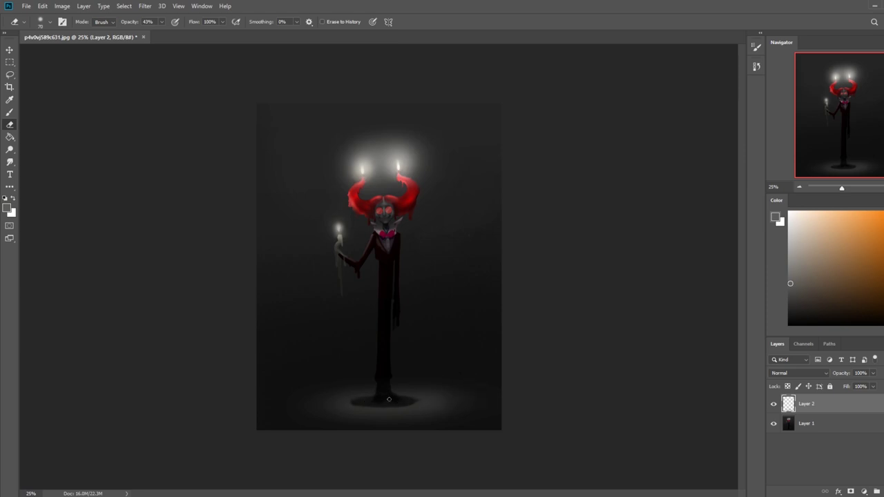
{"action": "left_click", "coordinate": [11, 162]}
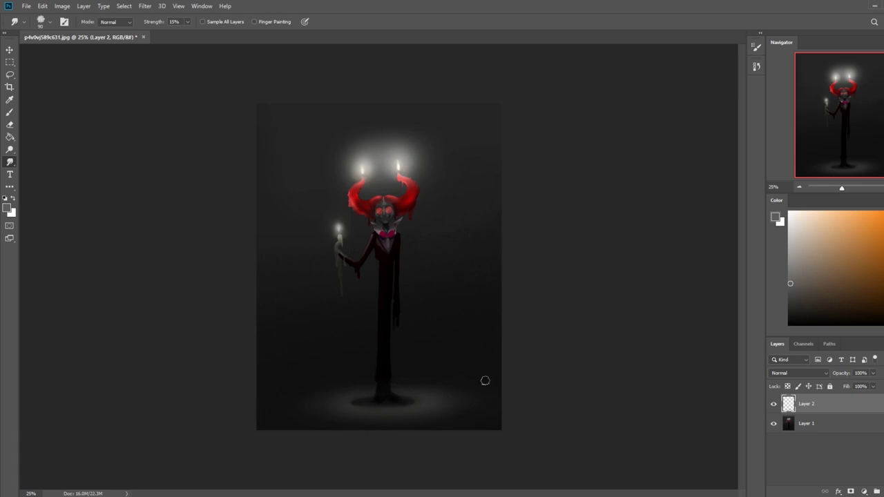
Adjust the fill of the floor glow layer and merge it down into Layer 1
{"action": "left_click", "coordinate": [873, 387]}
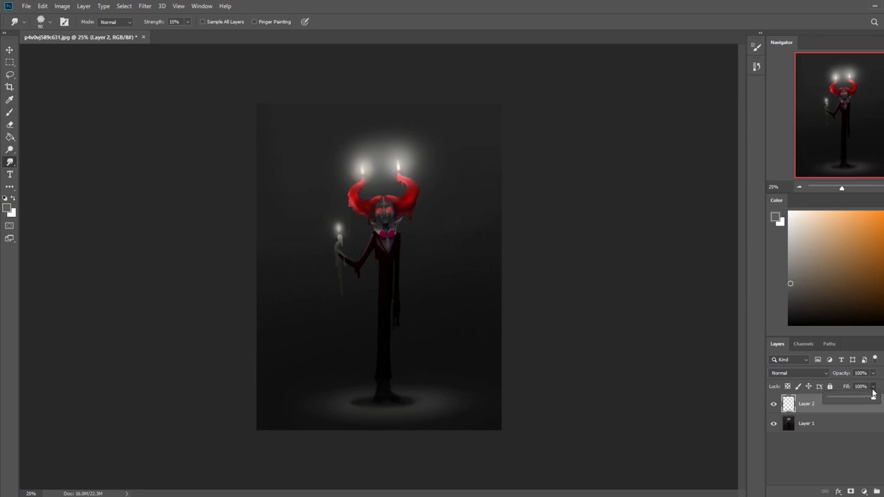
{"action": "left_click", "coordinate": [867, 401]}
{"action": "right_click", "coordinate": [808, 404]}
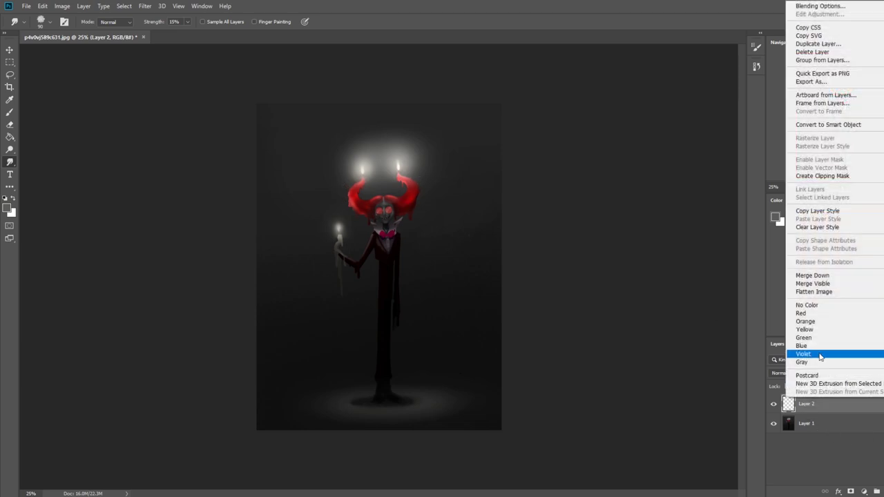
{"action": "left_click", "coordinate": [829, 277]}
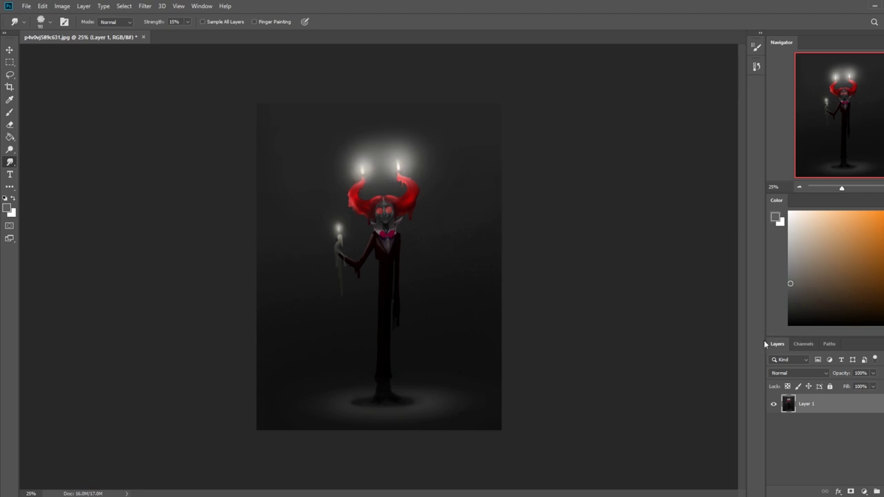
{"action": "key", "text": "b"}
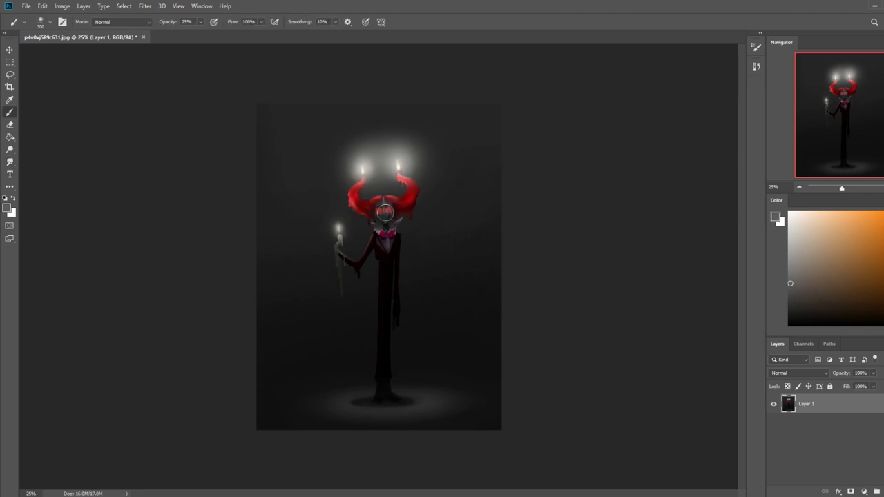
{"action": "key", "text": "bracketleft"}
{"action": "left_click", "coordinate": [131, 28]}
{"action": "key", "text": "Escape"}
Brighten both lenses of the glasses with the Dodge tool, using the round 60 px brush on highlights at 36% exposure
{"action": "left_click", "coordinate": [10, 149]}
{"action": "right_click", "coordinate": [468, 231]}
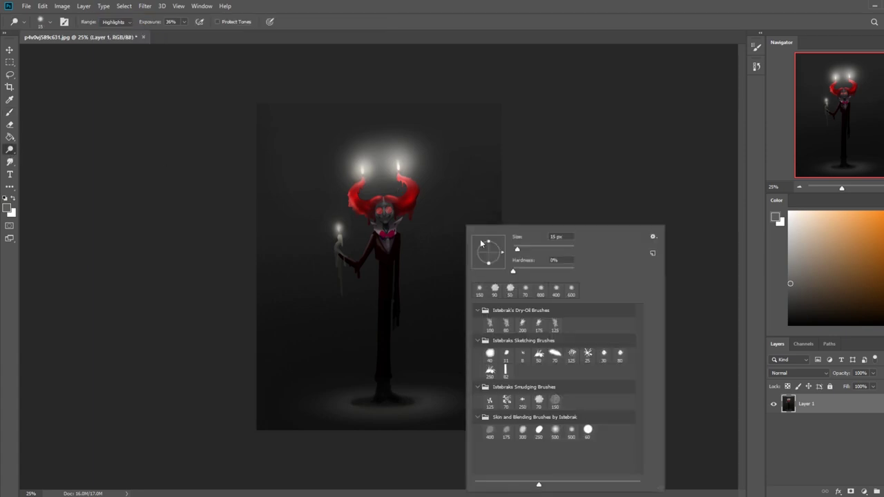
{"action": "left_click", "coordinate": [588, 430]}
{"action": "key", "text": "Return"}
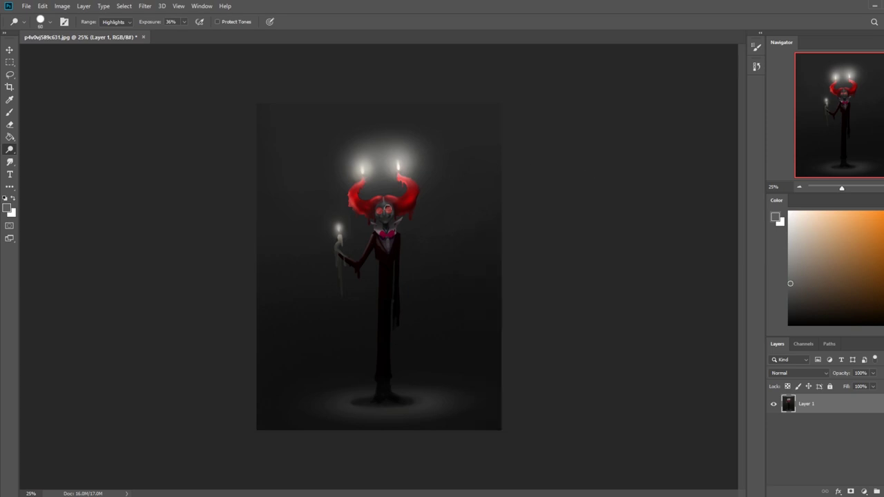
{"action": "key", "text": "z"}
{"action": "left_click_drag", "start_coordinate": [335, 173], "coordinate": [470, 288]}
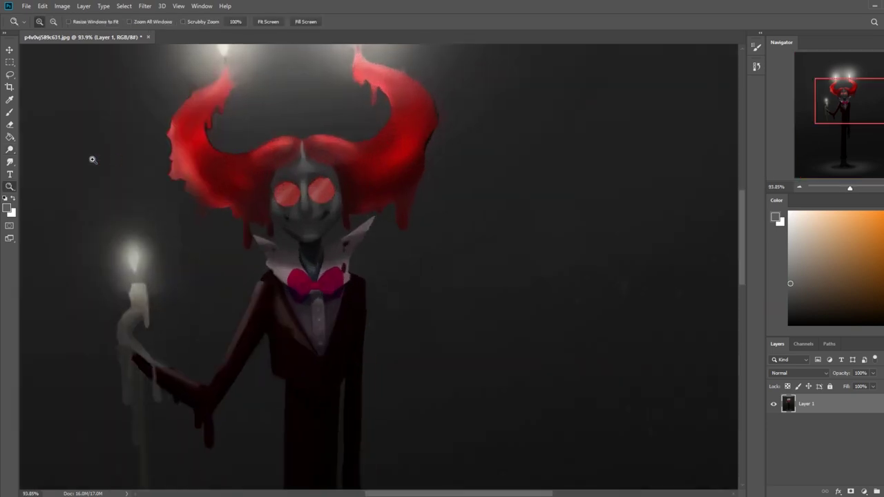
{"action": "left_click", "coordinate": [10, 149]}
{"action": "left_click", "coordinate": [321, 189]}
{"action": "left_click", "coordinate": [321, 190]}
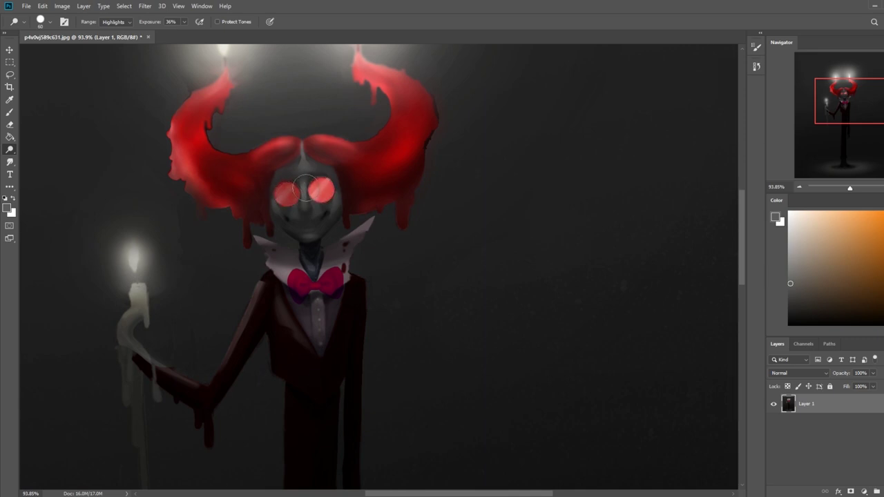
{"action": "left_click_drag", "start_coordinate": [287, 194], "coordinate": [288, 194]}
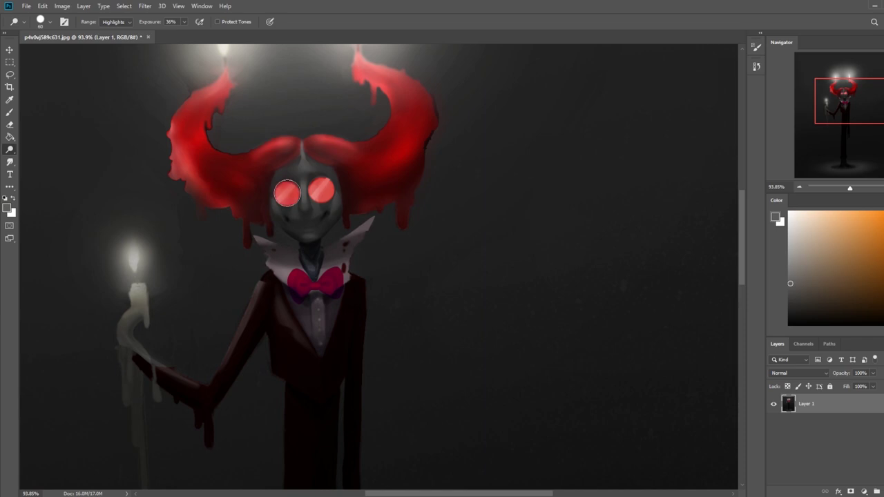
{"action": "key", "text": "ctrl+0"}
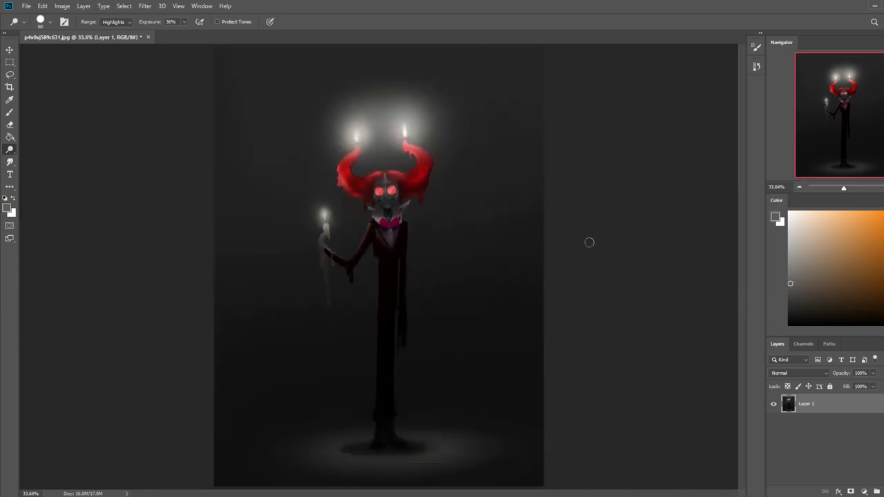
{"action": "key", "text": "ctrl+minus"}
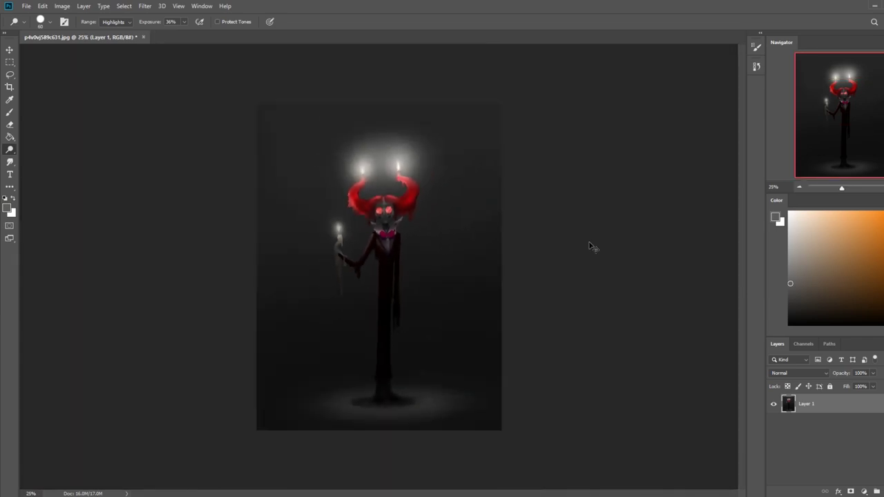
{"action": "key", "text": "ctrl+minus"}
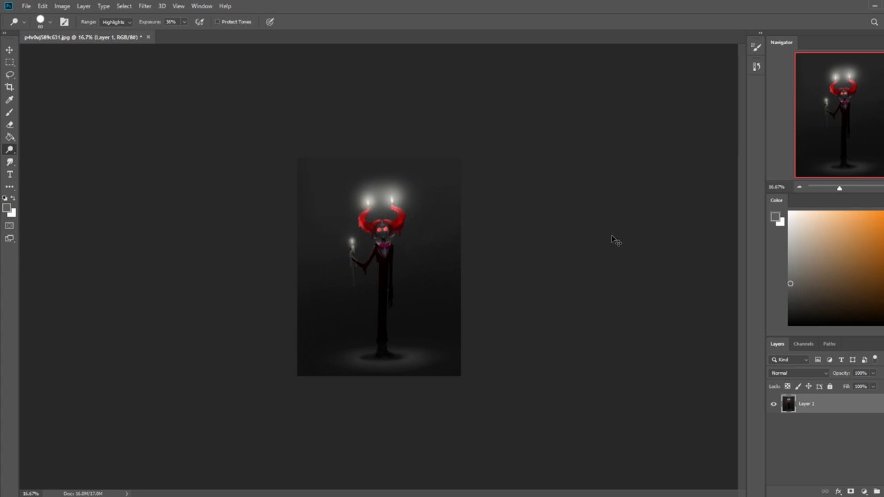
Try tinting both lenses bright red at 25% opacity, changing from a soft brush to the round 60 px brush
{"action": "left_click", "coordinate": [883, 216]}
{"action": "left_click", "coordinate": [882, 220]}
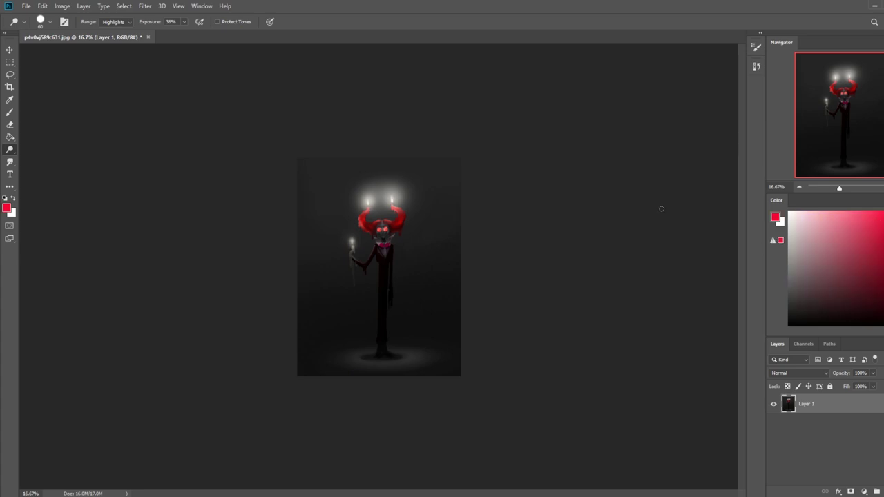
{"action": "key", "text": "z"}
{"action": "left_click_drag", "start_coordinate": [333, 203], "coordinate": [434, 262]}
{"action": "key", "text": "b"}
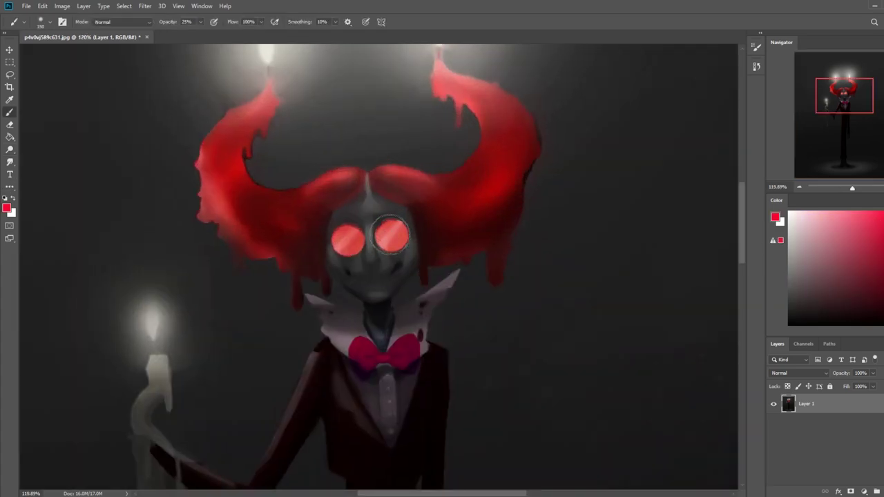
{"action": "key", "text": "["}
{"action": "left_click", "coordinate": [392, 235]}
{"action": "left_click", "coordinate": [393, 235]}
{"action": "right_click", "coordinate": [398, 235]}
{"action": "left_click", "coordinate": [520, 439]}
{"action": "left_click_drag", "start_coordinate": [351, 245], "coordinate": [347, 241]}
Set the brush opacity to 100% and cover both lenses with solid bright red
{"action": "left_click", "coordinate": [200, 21]}
{"action": "left_click_drag", "start_coordinate": [198, 33], "coordinate": [233, 33]}
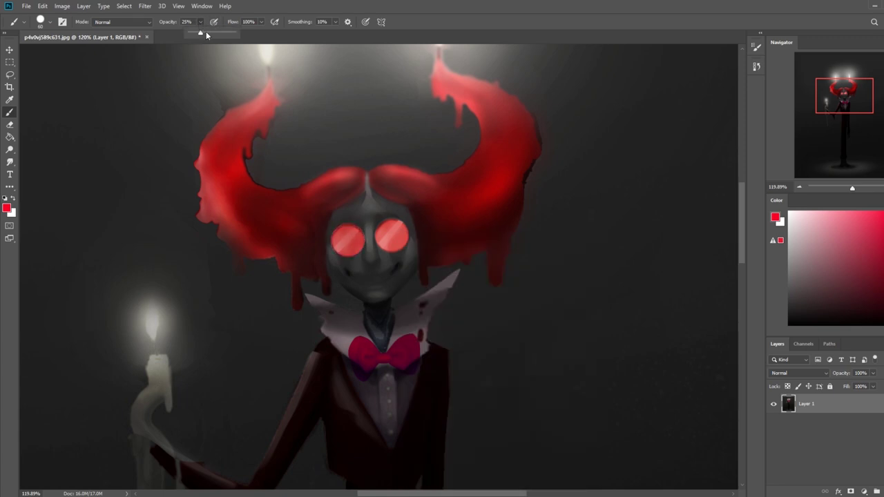
{"action": "left_click", "coordinate": [349, 239]}
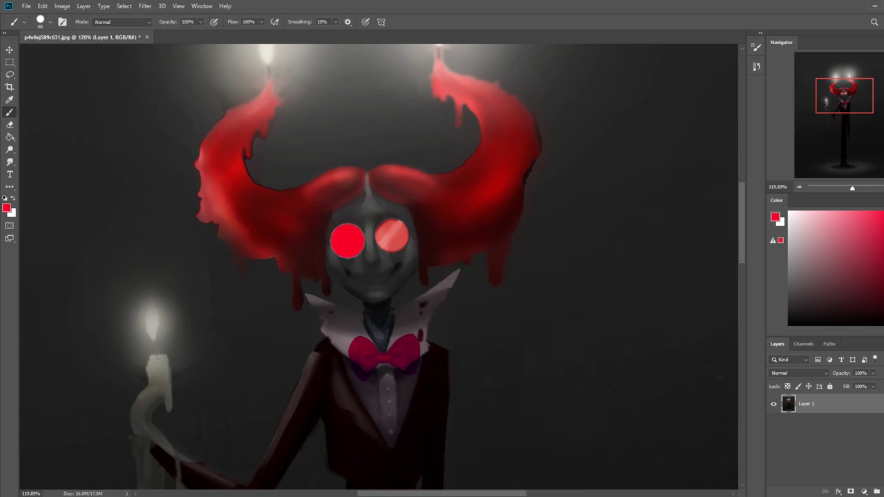
{"action": "left_click", "coordinate": [393, 236]}
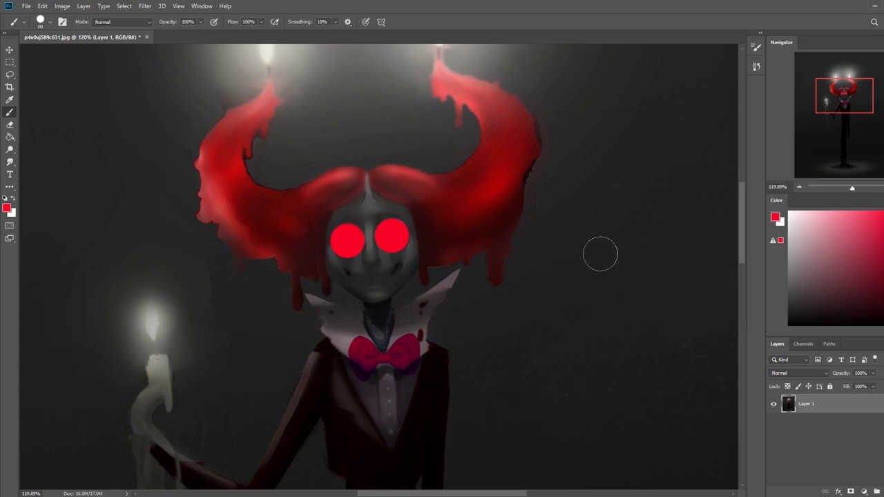
{"action": "scroll", "coordinate": [598, 251], "scroll_direction": "down", "scroll_amount": 5}
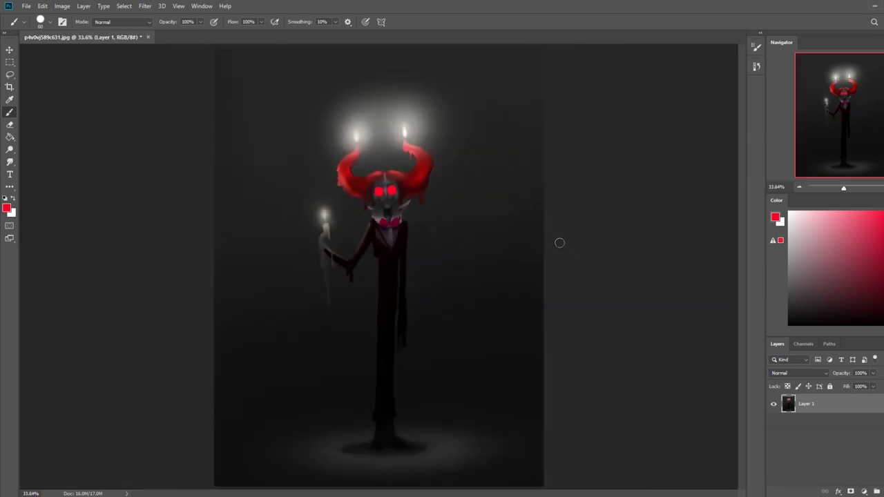
Try covering one lens with a dark grey using the 60 px brush at 100% opacity
{"action": "left_click_drag", "start_coordinate": [800, 218], "coordinate": [778, 205]}
{"action": "left_click", "coordinate": [201, 22]}
{"action": "left_click_drag", "start_coordinate": [202, 32], "coordinate": [161, 32]}
{"action": "left_click_drag", "start_coordinate": [789, 242], "coordinate": [768, 241]}
{"action": "left_click", "coordinate": [201, 22]}
{"action": "left_click_drag", "start_coordinate": [200, 32], "coordinate": [331, 55]}
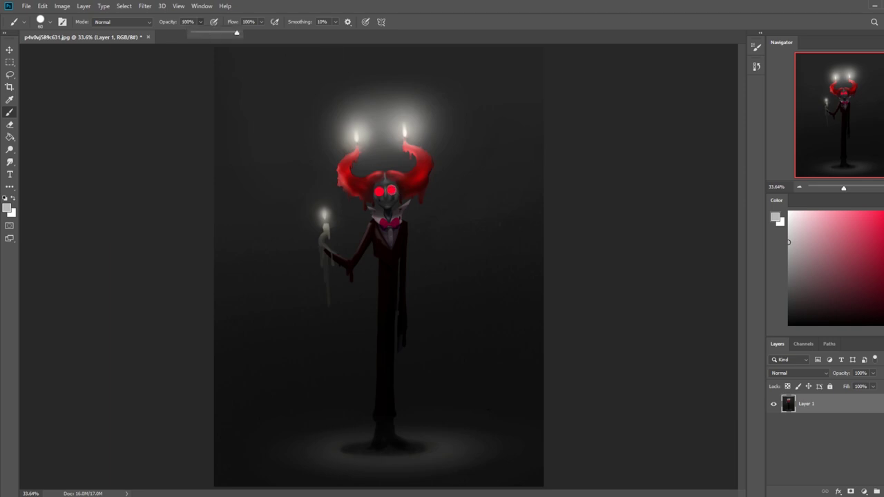
{"action": "left_click_drag", "start_coordinate": [815, 283], "coordinate": [766, 291]}
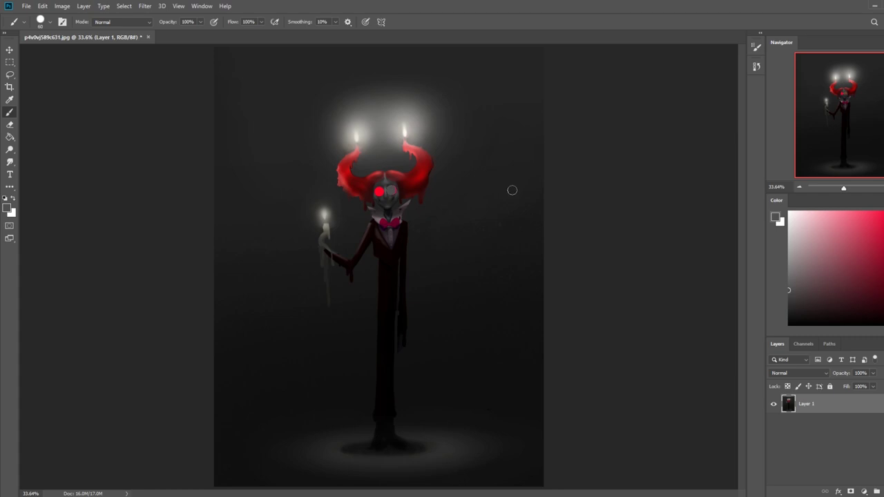
Pick a medium grey and try covering both lenses with the 60 px brush
{"action": "left_click_drag", "start_coordinate": [793, 270], "coordinate": [772, 270]}
{"action": "key", "text": "ctrl+space"}
{"action": "left_click_drag", "start_coordinate": [335, 137], "coordinate": [436, 220]}
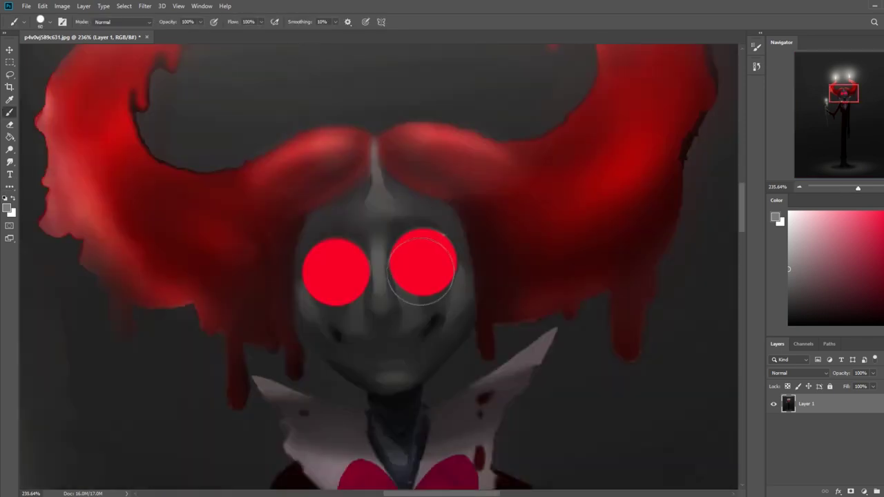
{"action": "left_click", "coordinate": [423, 262]}
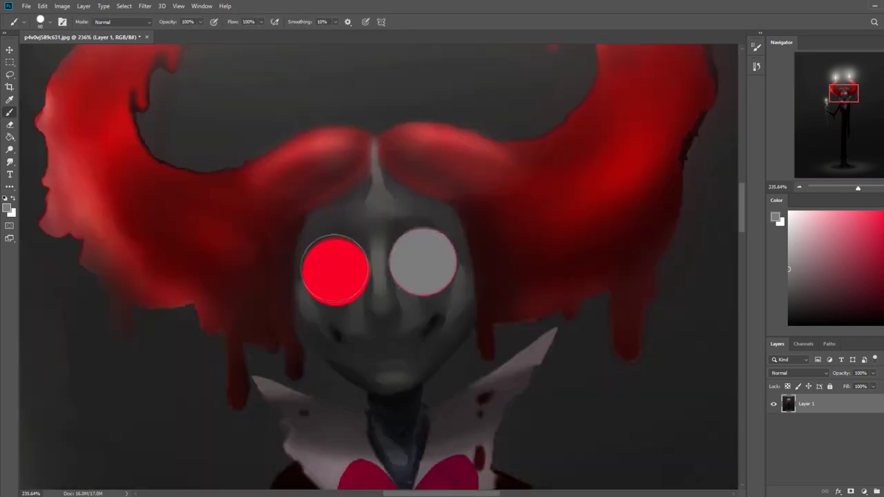
{"action": "left_click", "coordinate": [336, 272]}
{"action": "key", "text": "ctrl+minus"}
{"action": "key", "text": "ctrl+minus"}
{"action": "key", "text": "ctrl+minus"}
{"action": "key", "text": "ctrl+minus"}
{"action": "key", "text": "ctrl+minus"}
{"action": "key", "text": "ctrl+minus"}
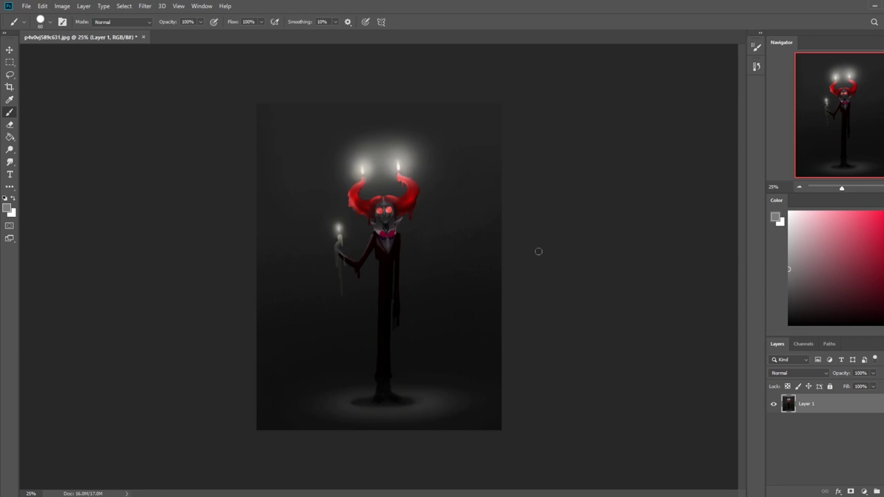
Recolour both red lenses to grey using the 500 px soft brush, reduced in size, in Color blending mode
{"action": "right_click", "coordinate": [430, 217]}
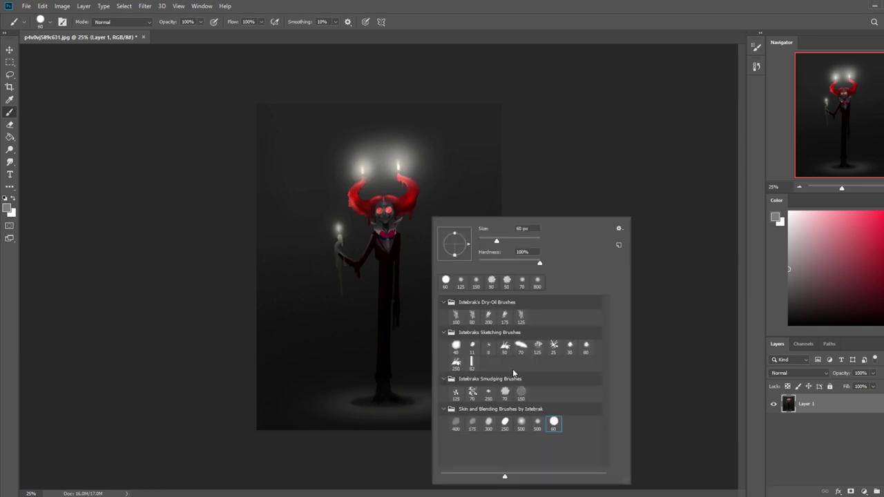
{"action": "double_click", "coordinate": [538, 423]}
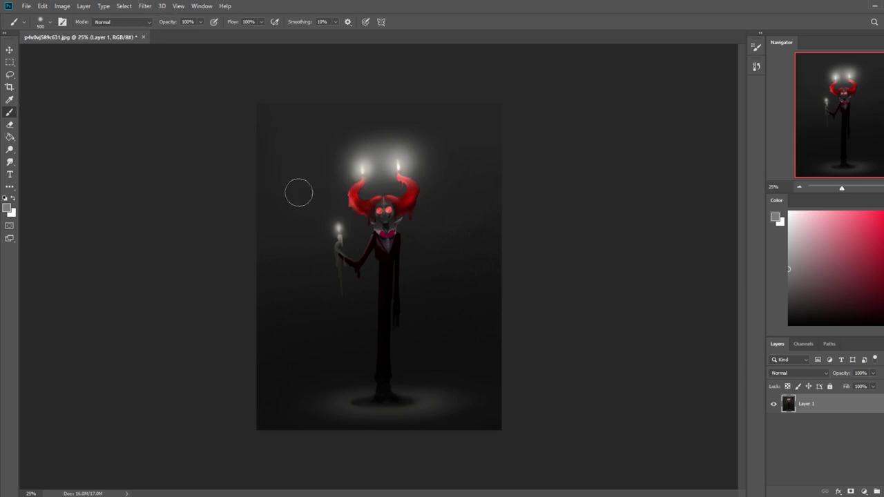
{"action": "left_click", "coordinate": [117, 23]}
{"action": "left_click_drag", "start_coordinate": [383, 183], "coordinate": [249, 235]}
{"action": "left_click", "coordinate": [118, 22]}
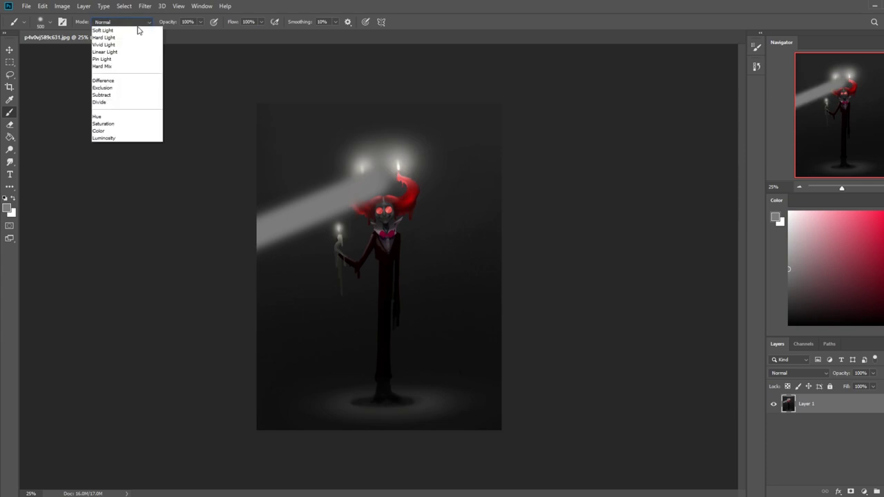
{"action": "left_click", "coordinate": [114, 258]}
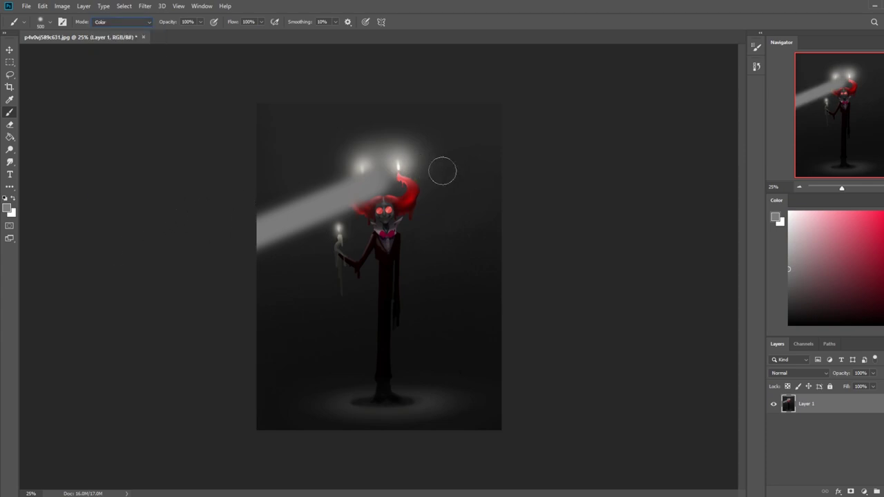
{"action": "key", "text": "ctrl+z"}
{"action": "key", "text": "bracketleft"}
{"action": "key", "text": "bracketleft"}
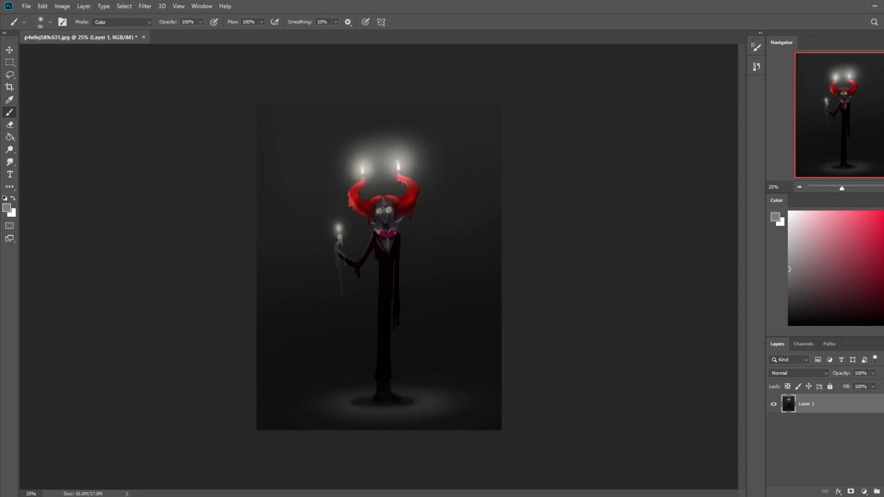
Darken the face and lenses with a dark grey sampled from the chin, using the 400 px soft brush in Darken mode at 45% opacity
{"action": "key", "text": "m"}
{"action": "right_click", "coordinate": [378, 210]}
{"action": "left_click", "coordinate": [564, 168]}
{"action": "key", "text": "b"}
{"action": "left_click", "coordinate": [121, 21]}
{"action": "left_click", "coordinate": [117, 66]}
{"action": "left_click", "coordinate": [200, 21]}
{"action": "left_click_drag", "start_coordinate": [186, 33], "coordinate": [174, 33]}
{"action": "key", "text": "ctrl+plus"}
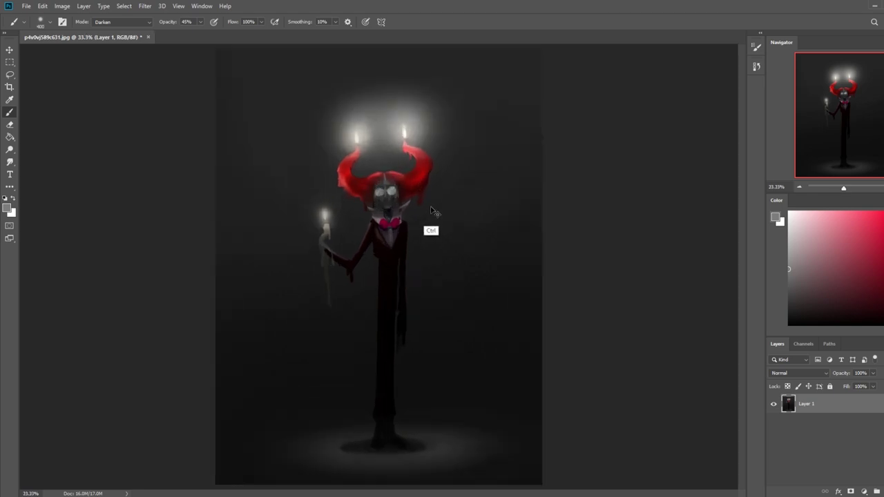
{"action": "key", "text": "ctrl+plus"}
{"action": "key", "text": "ctrl+plus"}
{"action": "key", "text": "ctrl+plus"}
{"action": "left_click_drag", "start_coordinate": [338, 153], "coordinate": [305, 316]}
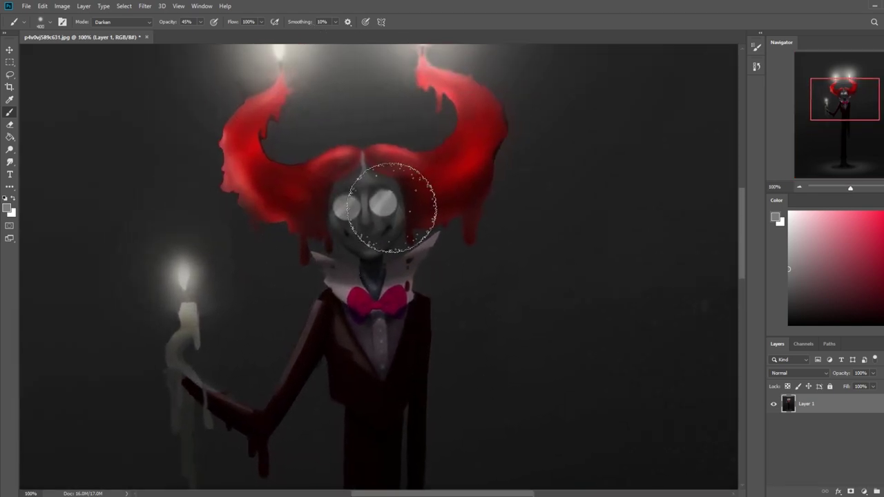
{"action": "left_click", "coordinate": [371, 240], "text": "alt"}
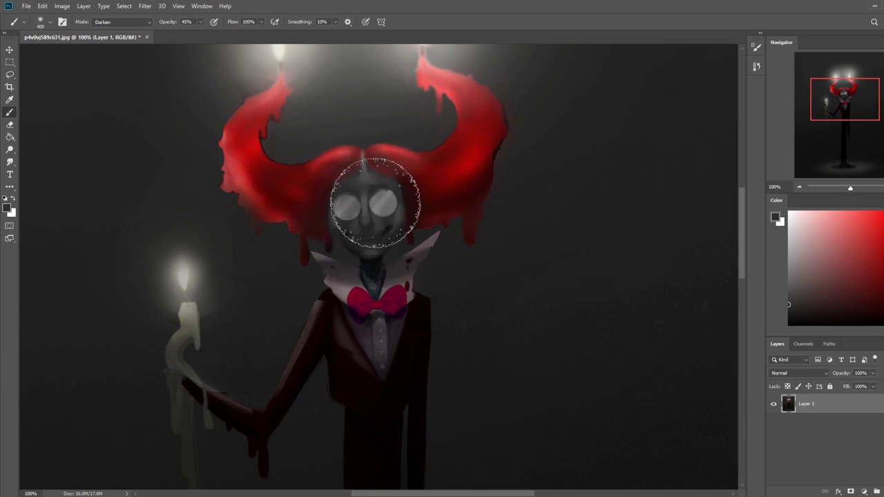
{"action": "key", "text": "ctrl+0"}
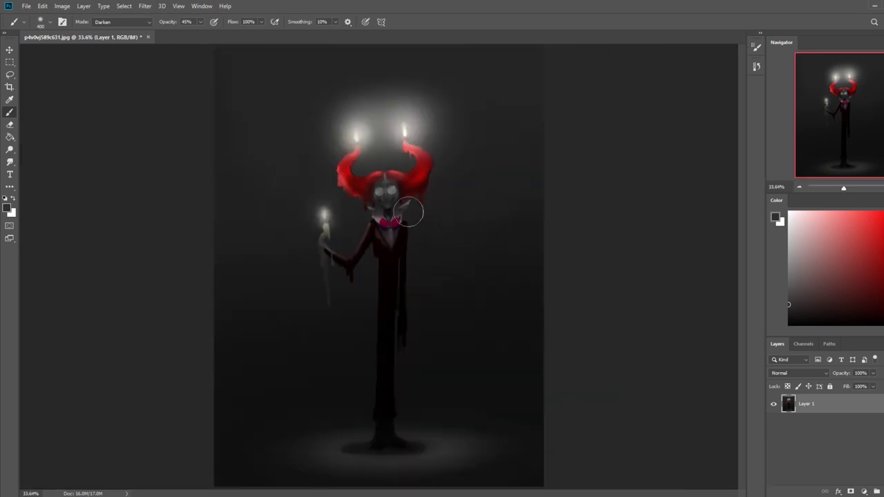
Switch to the Sharpen tool and enlarge its brush
{"action": "left_click", "coordinate": [9, 150]}
{"action": "left_click", "coordinate": [32, 160]}
{"action": "left_click", "coordinate": [10, 162]}
{"action": "left_click", "coordinate": [34, 170]}
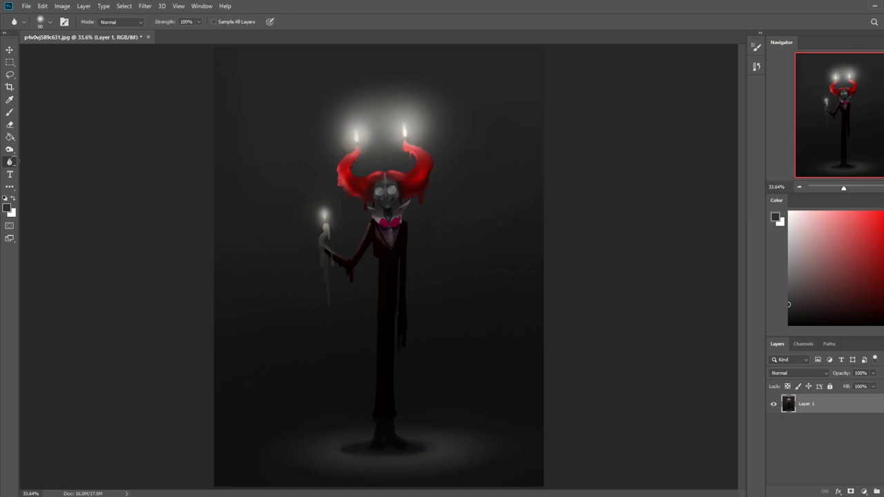
{"action": "right_click", "coordinate": [10, 163]}
{"action": "left_click", "coordinate": [52, 173]}
{"action": "key", "text": "bracketright"}
{"action": "key", "text": "bracketright"}
{"action": "key", "text": "bracketright"}
{"action": "key", "text": "bracketright"}
{"action": "key", "text": "bracketright"}
{"action": "key", "text": "bracketright"}
Paint a thin white highlight along the upper rim of the right-hand lens with an 8 px soft brush in Normal mode at 100% opacity
{"action": "key", "text": "z"}
{"action": "left_click_drag", "start_coordinate": [364, 172], "coordinate": [420, 209]}
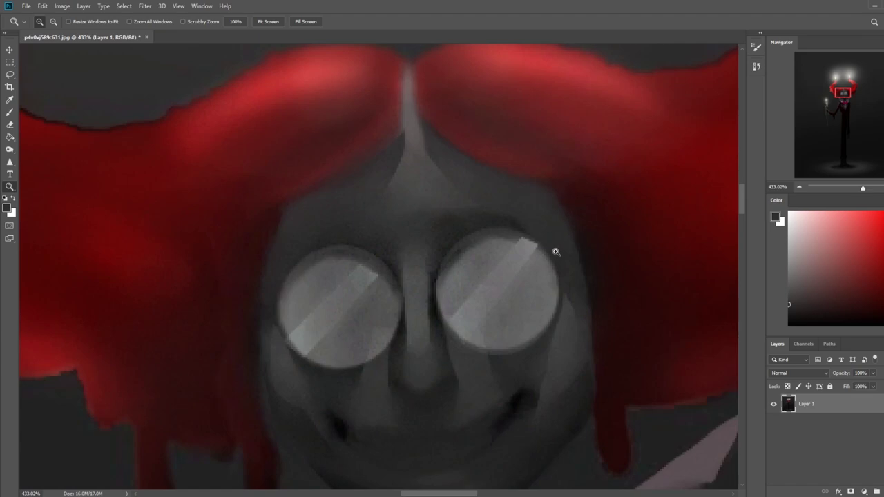
{"action": "key", "text": "b"}
{"action": "right_click", "coordinate": [573, 259]}
{"action": "left_click", "coordinate": [659, 296]}
{"action": "left_click_drag", "start_coordinate": [818, 274], "coordinate": [715, 173]}
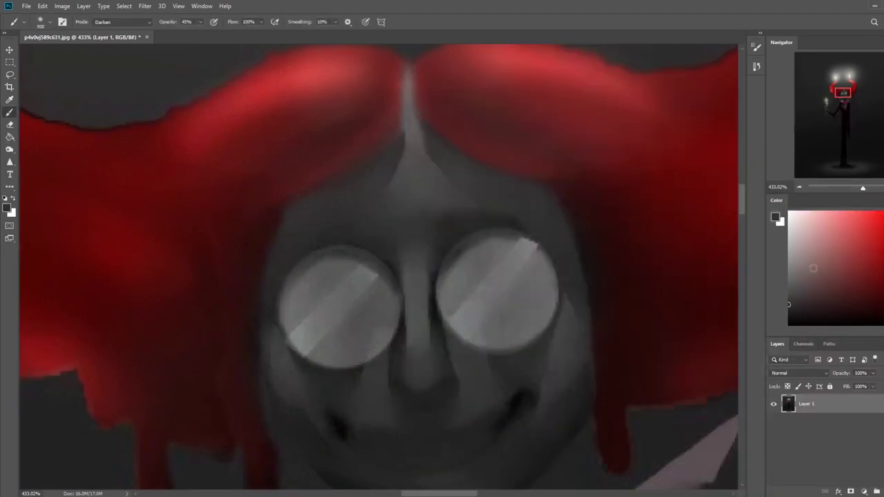
{"action": "key", "text": "bracketleft"}
{"action": "key", "text": "bracketleft"}
{"action": "key", "text": "bracketleft"}
{"action": "key", "text": "bracketleft"}
{"action": "key", "text": "bracketleft"}
{"action": "key", "text": "bracketleft"}
{"action": "key", "text": "bracketleft"}
{"action": "key", "text": "bracketleft"}
{"action": "key", "text": "bracketleft"}
{"action": "key", "text": "bracketleft"}
{"action": "key", "text": "bracketleft"}
{"action": "key", "text": "bracketleft"}
{"action": "key", "text": "bracketleft"}
{"action": "key", "text": "bracketleft"}
{"action": "key", "text": "bracketleft"}
{"action": "key", "text": "bracketleft"}
{"action": "key", "text": "bracketleft"}
{"action": "key", "text": "bracketleft"}
{"action": "key", "text": "bracketleft"}
{"action": "key", "text": "bracketleft"}
{"action": "key", "text": "bracketleft"}
{"action": "key", "text": "bracketleft"}
{"action": "key", "text": "bracketleft"}
{"action": "key", "text": "bracketleft"}
{"action": "key", "text": "bracketleft"}
{"action": "key", "text": "bracketleft"}
{"action": "key", "text": "bracketleft"}
{"action": "key", "text": "bracketleft"}
{"action": "key", "text": "bracketleft"}
{"action": "key", "text": "bracketleft"}
{"action": "left_click_drag", "start_coordinate": [201, 26], "coordinate": [225, 29]}
{"action": "left_click", "coordinate": [120, 21]}
{"action": "left_click", "coordinate": [120, 33]}
{"action": "mouse_move", "coordinate": [524, 237]}
{"action": "left_mouse_down"}
{"action": "mouse_move", "coordinate": [445, 257]}
{"action": "mouse_move", "coordinate": [519, 230]}
{"action": "mouse_move", "coordinate": [529, 236]}
{"action": "mouse_move", "coordinate": [451, 252]}
{"action": "mouse_move", "coordinate": [478, 234]}
{"action": "mouse_move", "coordinate": [546, 245]}
{"action": "mouse_move", "coordinate": [474, 234]}
{"action": "mouse_move", "coordinate": [547, 250]}
{"action": "mouse_move", "coordinate": [513, 232]}
{"action": "mouse_move", "coordinate": [547, 261]}
{"action": "mouse_move", "coordinate": [509, 229]}
{"action": "mouse_move", "coordinate": [542, 249]}
{"action": "left_mouse_up"}
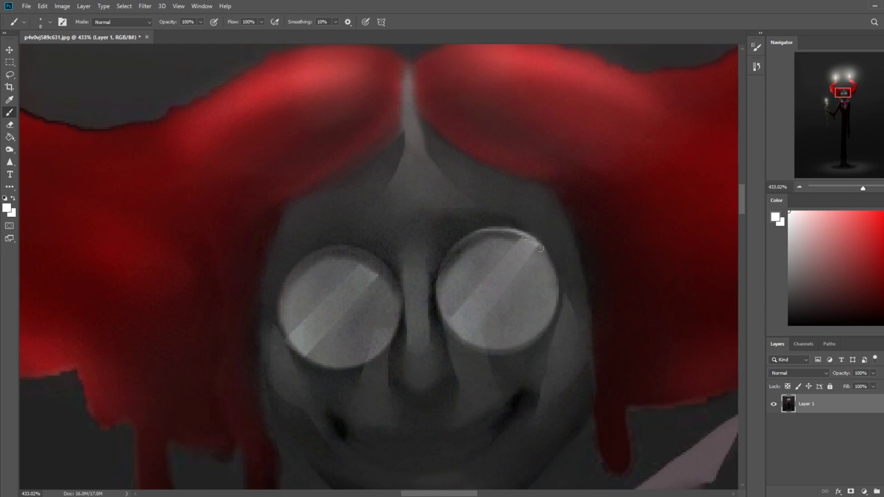
Add a matching thin white highlight along the upper rim of the left-hand lens, redoing the stroke until it follows the edge
{"action": "left_click_drag", "start_coordinate": [382, 256], "coordinate": [300, 268]}
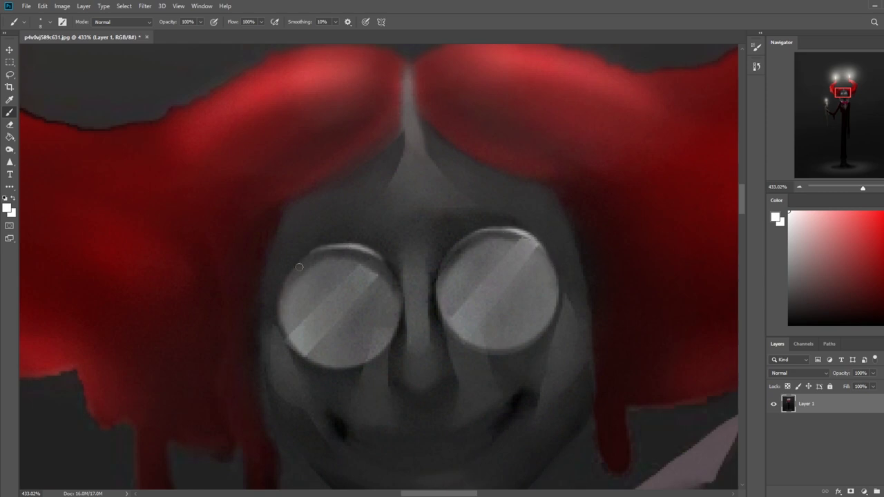
{"action": "key", "text": "ctrl+z"}
{"action": "left_click_drag", "start_coordinate": [377, 258], "coordinate": [295, 253]}
{"action": "key", "text": "ctrl+z"}
{"action": "left_click_drag", "start_coordinate": [365, 251], "coordinate": [290, 274]}
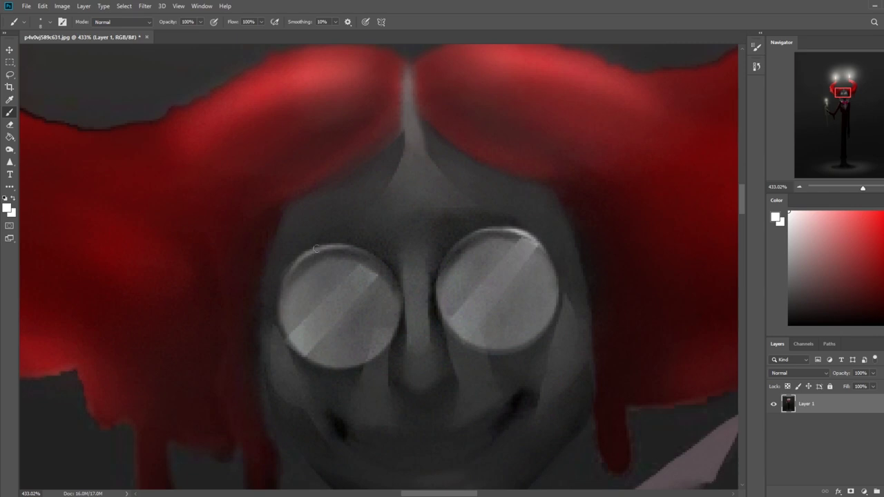
{"action": "mouse_move", "coordinate": [331, 246]}
{"action": "left_mouse_down"}
{"action": "mouse_move", "coordinate": [347, 245]}
{"action": "mouse_move", "coordinate": [306, 251]}
{"action": "left_mouse_up"}
{"action": "key", "text": "ctrl+0"}
{"action": "key", "text": "ctrl+space"}
{"action": "left_click_drag", "start_coordinate": [360, 174], "coordinate": [435, 210]}
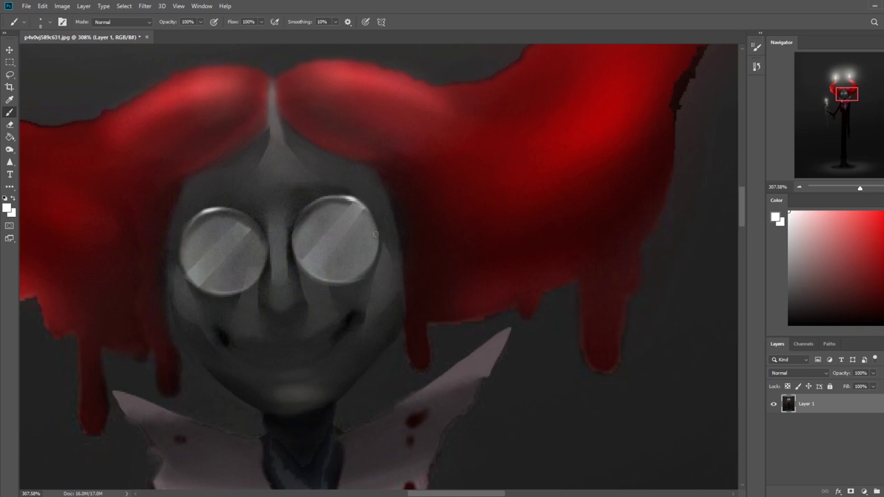
{"action": "key", "text": "ctrl+0"}
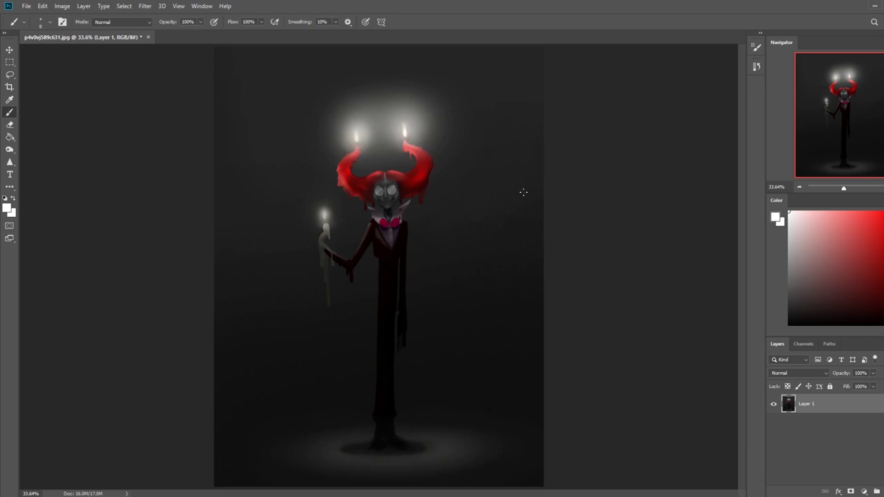
Brighten the lower parts of both lenses with a small Dodge brush set to Highlights at 36% exposure
{"action": "left_click", "coordinate": [10, 149]}
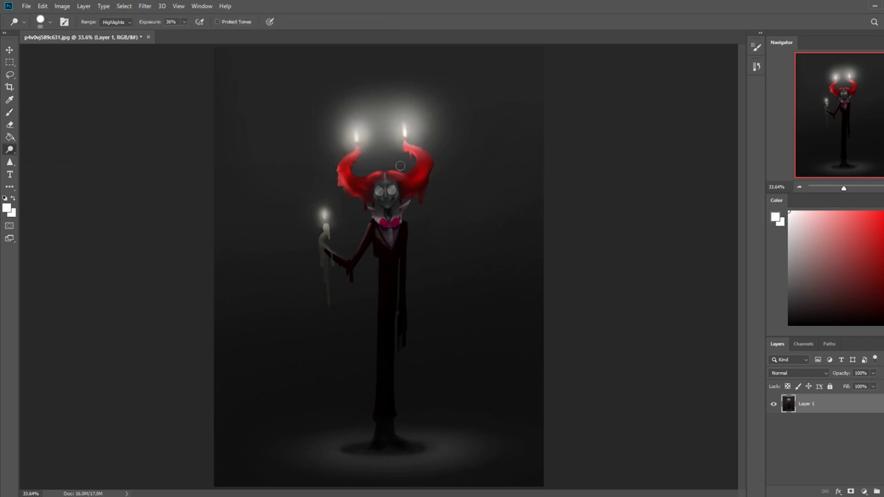
{"action": "key", "text": "z"}
{"action": "left_click_drag", "start_coordinate": [344, 168], "coordinate": [422, 221]}
{"action": "left_click", "coordinate": [10, 150]}
{"action": "key", "text": "bracketleft"}
{"action": "key", "text": "bracketleft"}
{"action": "key", "text": "bracketleft"}
{"action": "key", "text": "bracketleft"}
{"action": "key", "text": "bracketleft"}
{"action": "left_click_drag", "start_coordinate": [425, 250], "coordinate": [432, 237]}
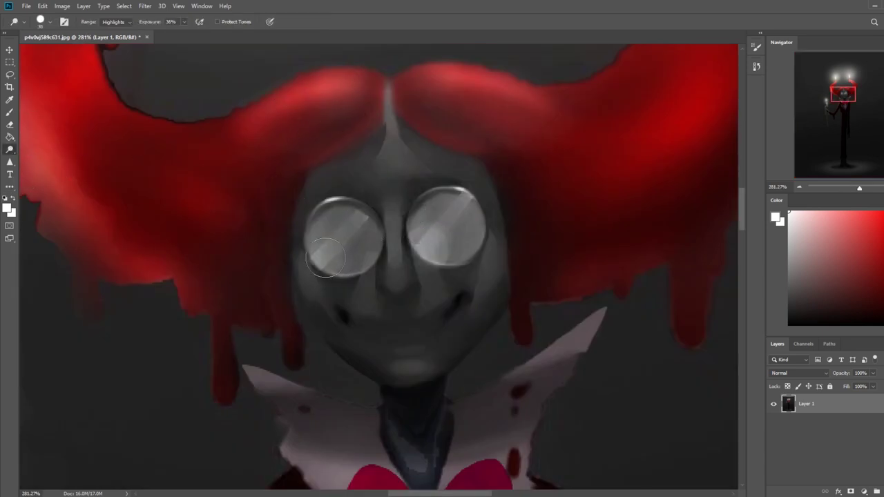
{"action": "key", "text": "ctrl+0"}
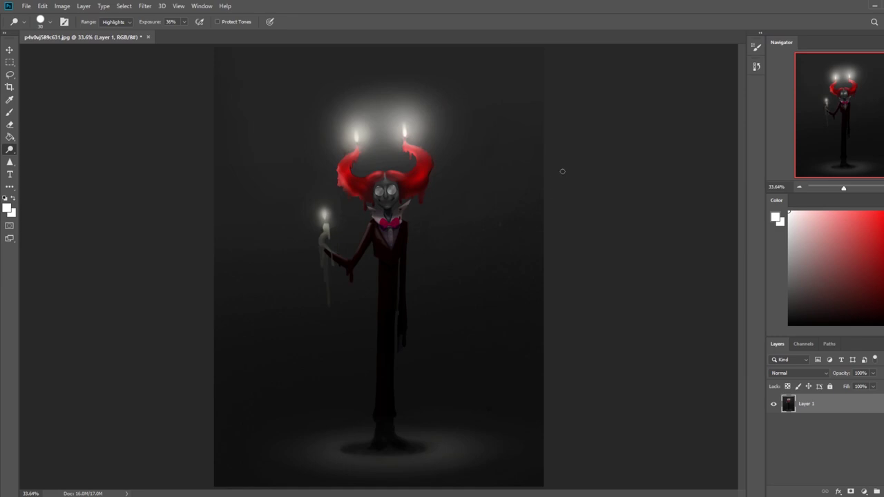
{"action": "left_click", "coordinate": [42, 5]}
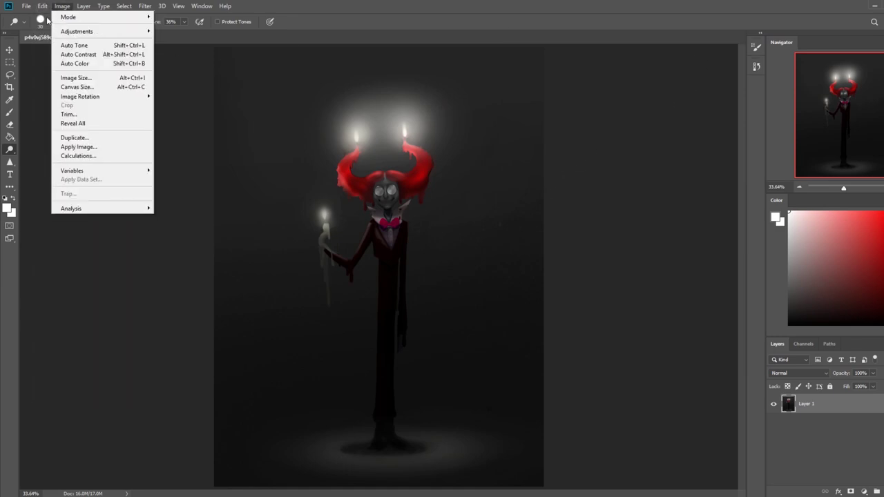
{"action": "left_click", "coordinate": [68, 26]}
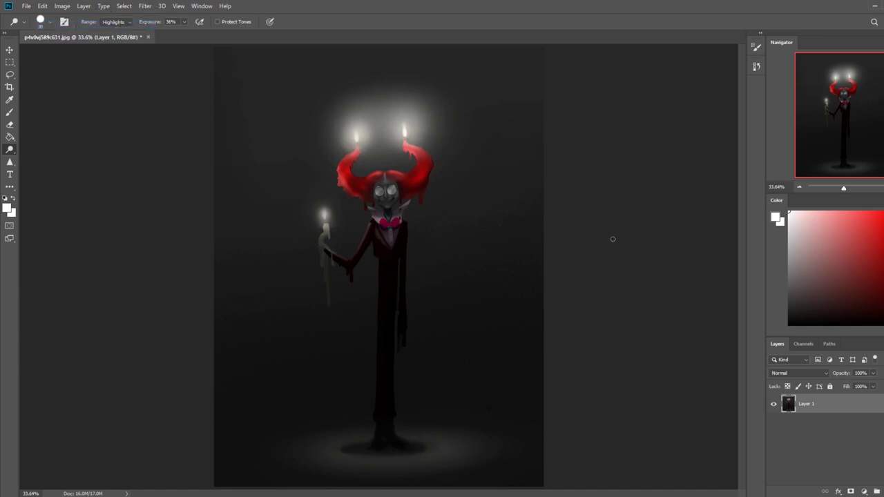
Soften the dark fringes around the horns with a sampled background grey, using a small soft brush in Lighten mode
{"action": "key", "text": "b"}
{"action": "right_click", "coordinate": [392, 177]}
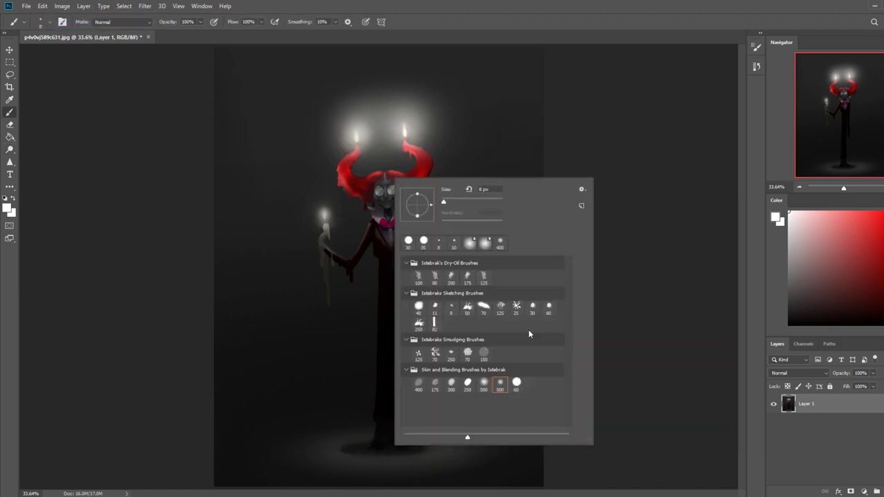
{"action": "left_click", "coordinate": [495, 386]}
{"action": "left_click", "coordinate": [659, 295]}
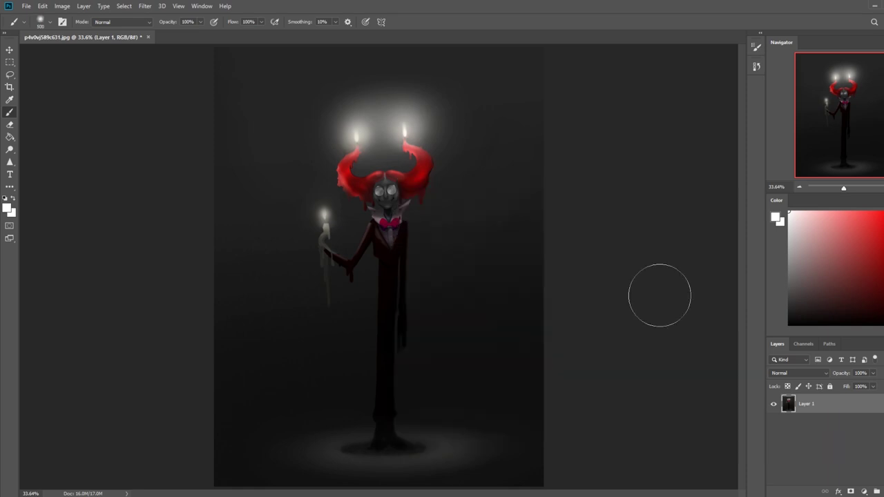
{"action": "key", "text": "z"}
{"action": "left_click_drag", "start_coordinate": [287, 131], "coordinate": [414, 158]}
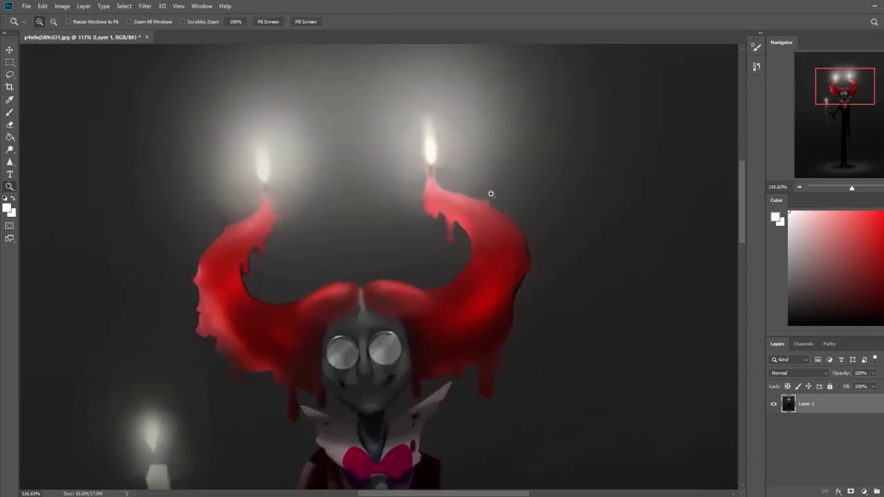
{"action": "key", "text": "b"}
{"action": "left_click", "coordinate": [585, 263], "text": "alt"}
{"action": "key", "text": "bracketleft"}
{"action": "key", "text": "bracketleft"}
{"action": "key", "text": "bracketleft"}
{"action": "key", "text": "bracketleft"}
{"action": "key", "text": "bracketleft"}
{"action": "key", "text": "bracketleft"}
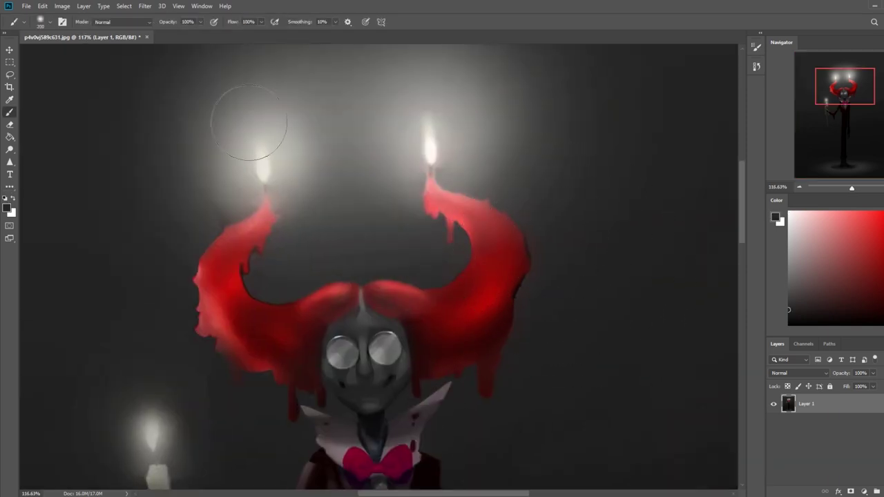
{"action": "left_click", "coordinate": [121, 21]}
{"action": "left_click", "coordinate": [103, 109]}
{"action": "key", "text": "bracketleft"}
{"action": "key", "text": "bracketleft"}
Clean up the horn edges with sampled background greys, using the flat 82 px sketching brush at reduced sizes in Normal mode
{"action": "right_click", "coordinate": [571, 266]}
{"action": "left_click", "coordinate": [603, 373]}
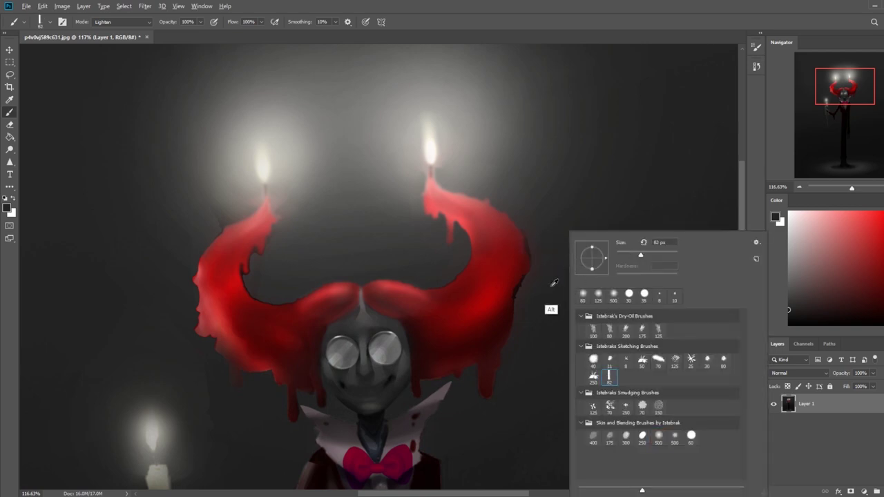
{"action": "key", "text": "Return"}
{"action": "left_click", "coordinate": [122, 21]}
{"action": "left_click", "coordinate": [118, 32]}
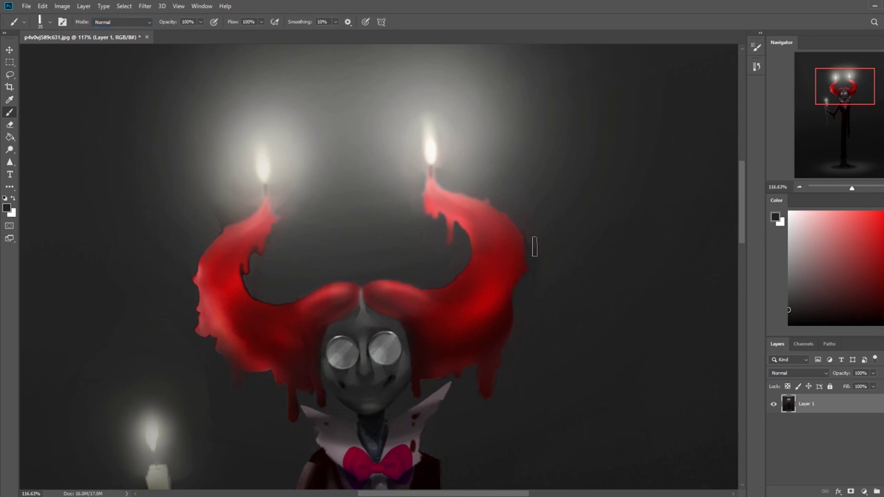
{"action": "left_click", "coordinate": [254, 280], "text": "alt"}
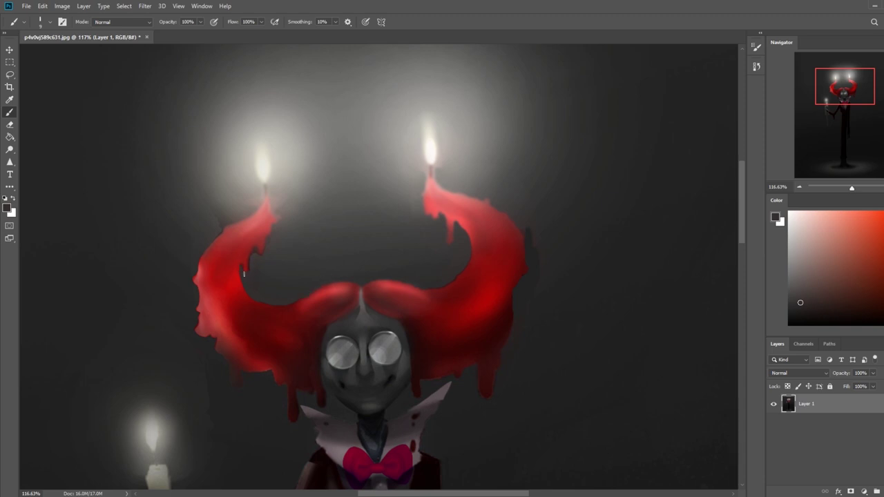
{"action": "left_click", "coordinate": [212, 228], "text": "alt"}
{"action": "left_click_drag", "start_coordinate": [222, 225], "coordinate": [219, 230]}
{"action": "key", "text": "ctrl+0"}
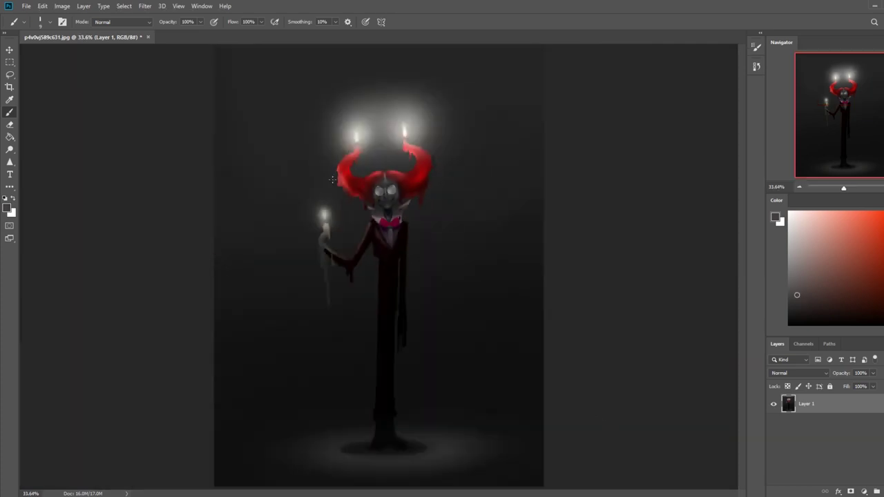
{"action": "mouse_move", "coordinate": [10, 149]}
{"action": "left_mouse_down"}
{"action": "mouse_move", "coordinate": [49, 163]}
{"action": "mouse_move", "coordinate": [11, 163]}
{"action": "mouse_move", "coordinate": [42, 178]}
{"action": "left_mouse_up"}
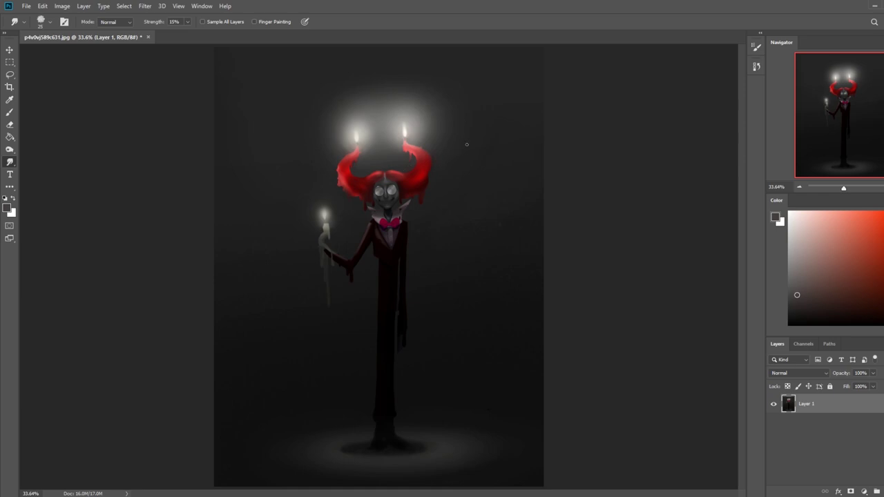
{"action": "key", "text": "l"}
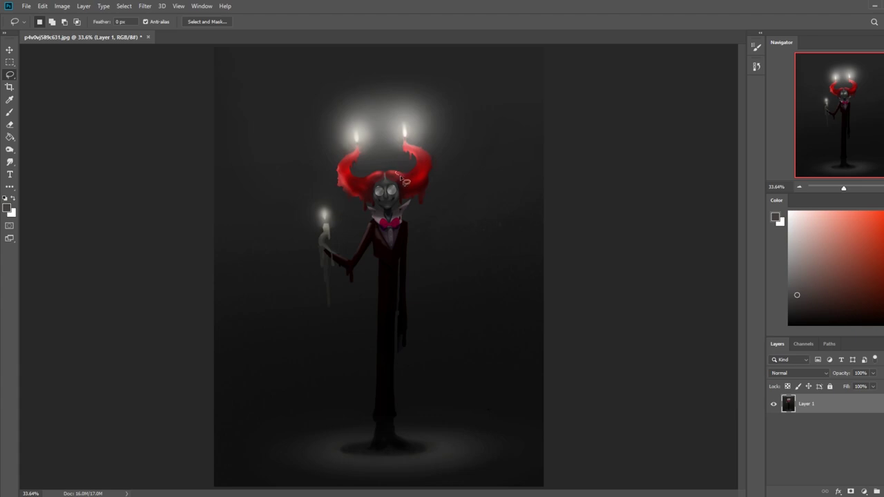
{"action": "mouse_move", "coordinate": [405, 177]}
{"action": "left_mouse_down"}
{"action": "mouse_move", "coordinate": [365, 186]}
{"action": "mouse_move", "coordinate": [370, 178]}
{"action": "mouse_move", "coordinate": [359, 194]}
{"action": "mouse_move", "coordinate": [388, 178]}
{"action": "left_mouse_up"}
{"action": "key", "text": "shift"}
{"action": "key", "text": "ctrl+d"}
{"action": "key", "text": "b"}
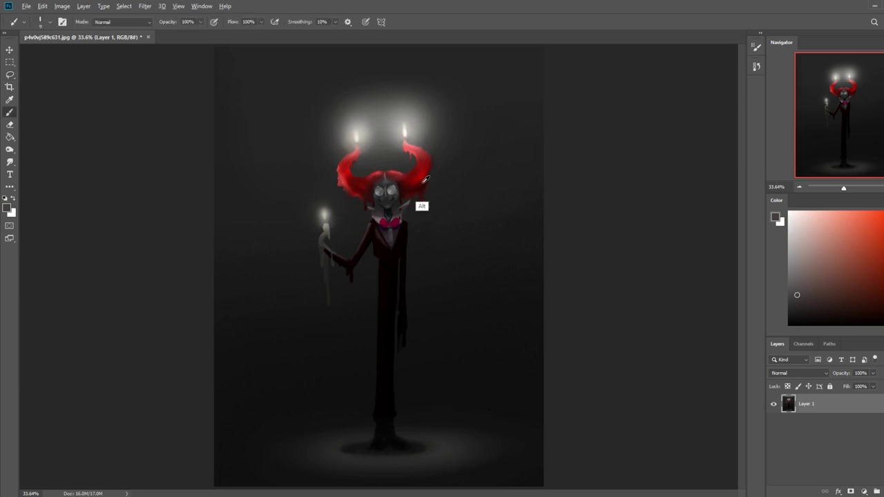
Paint dark red patches on the hair either side of the centre parting, using sampled horn reds and the 100 px flat brush
{"action": "left_click", "coordinate": [423, 182], "text": "alt"}
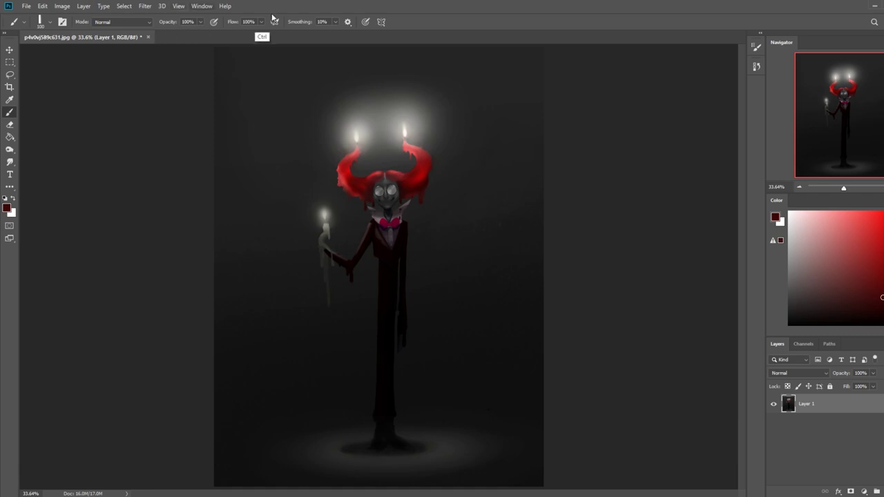
{"action": "left_click", "coordinate": [418, 197], "text": "alt"}
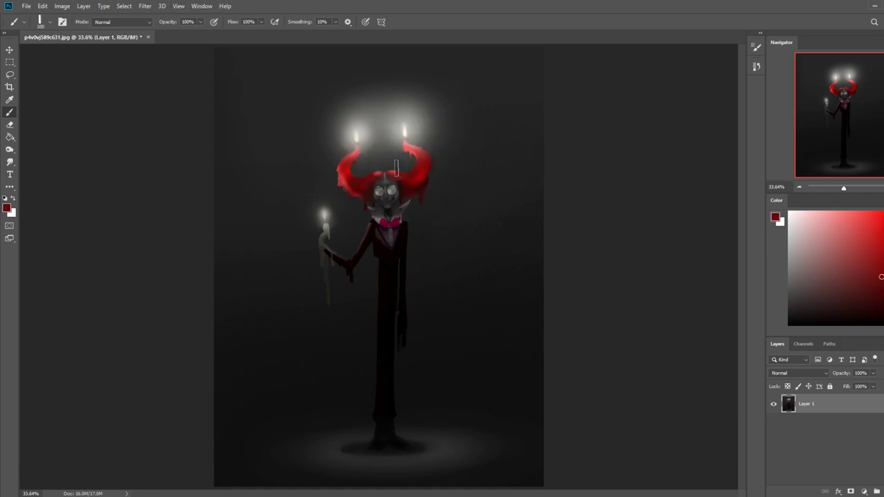
{"action": "key", "text": "ctrl+space"}
{"action": "left_click_drag", "start_coordinate": [407, 148], "coordinate": [421, 200]}
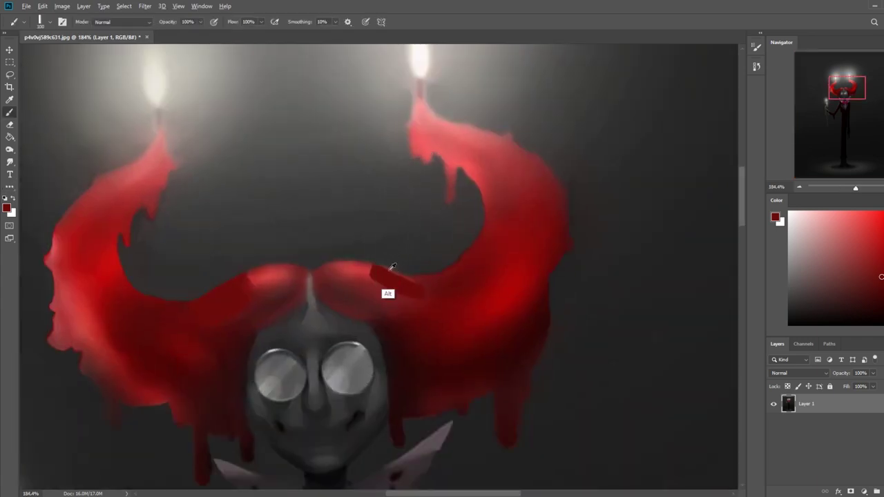
Refine the edges of the dark red hair patches with a 6 px brush, blending them with the Smudge tool at 15% strength
{"action": "key", "text": "m"}
{"action": "right_click", "coordinate": [382, 215]}
{"action": "left_click", "coordinate": [409, 221]}
{"action": "key", "text": "b"}
{"action": "key", "text": "bracketleft"}
{"action": "key", "text": "bracketleft"}
{"action": "key", "text": "bracketleft"}
{"action": "key", "text": "bracketleft"}
{"action": "key", "text": "bracketleft"}
{"action": "left_click_drag", "start_coordinate": [386, 272], "coordinate": [417, 280]}
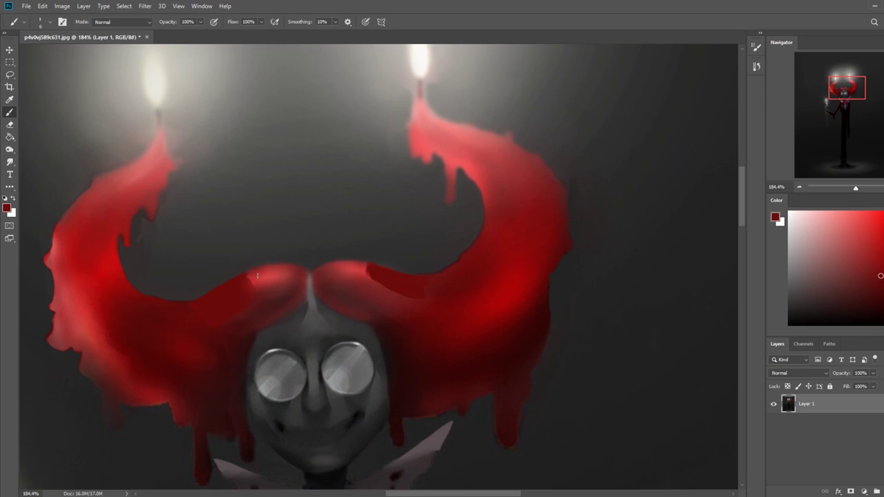
{"action": "left_click", "coordinate": [10, 161]}
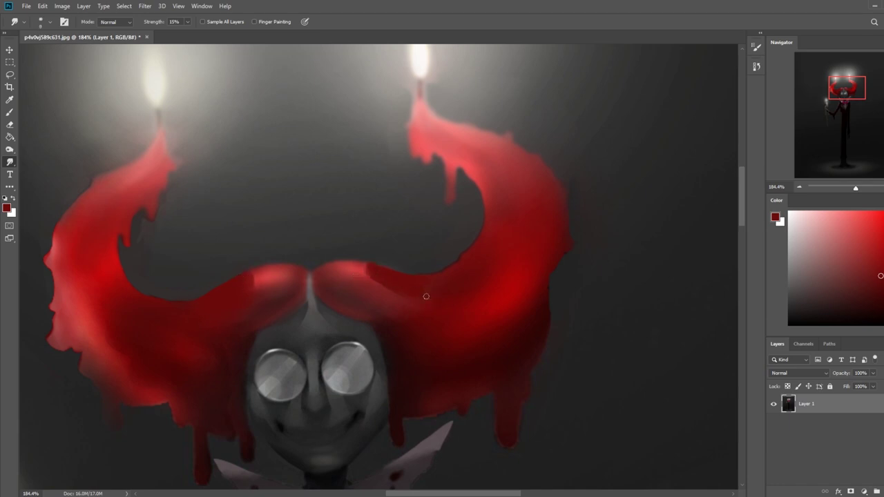
{"action": "key", "text": "ctrl+0"}
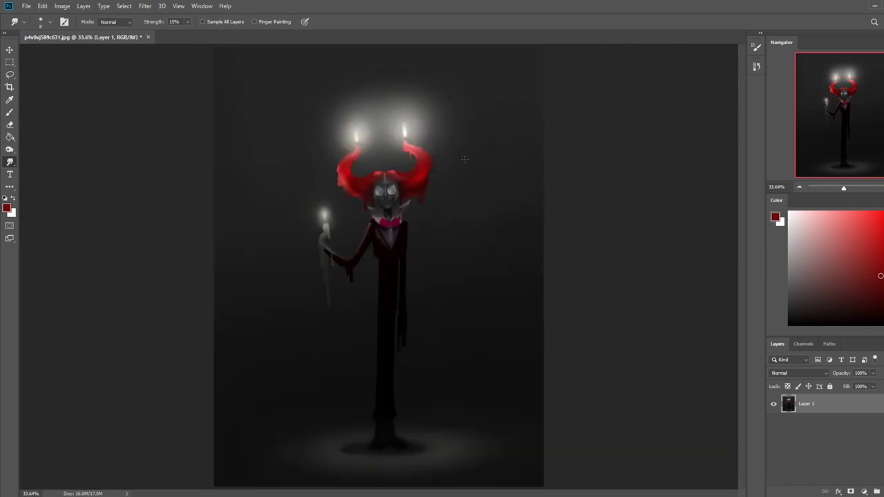
Touch up the red horns with a light red sampled from the right-hand horn, using the 30 px sketching brush
{"action": "key", "text": "b"}
{"action": "right_click", "coordinate": [530, 240]}
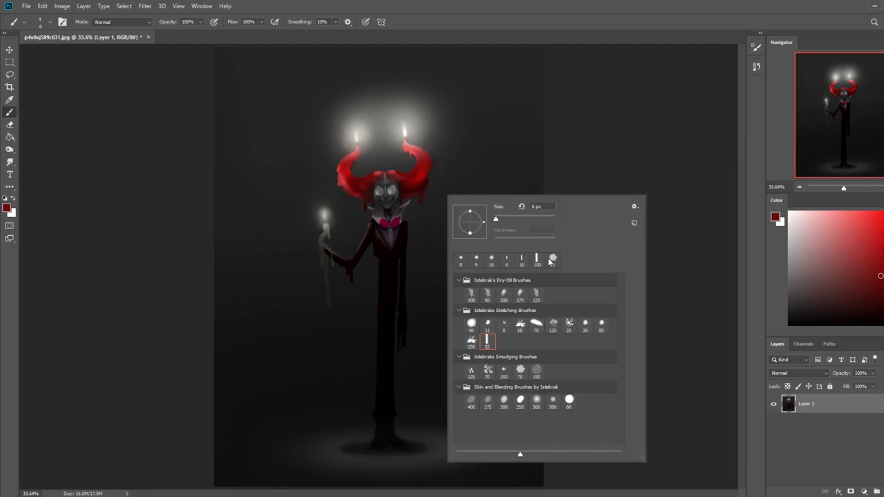
{"action": "left_click", "coordinate": [585, 323]}
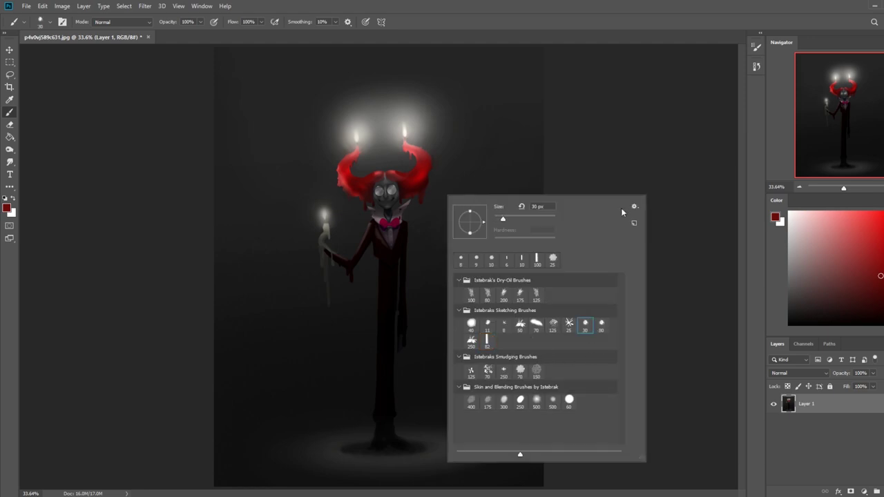
{"action": "left_click", "coordinate": [417, 148], "text": "alt"}
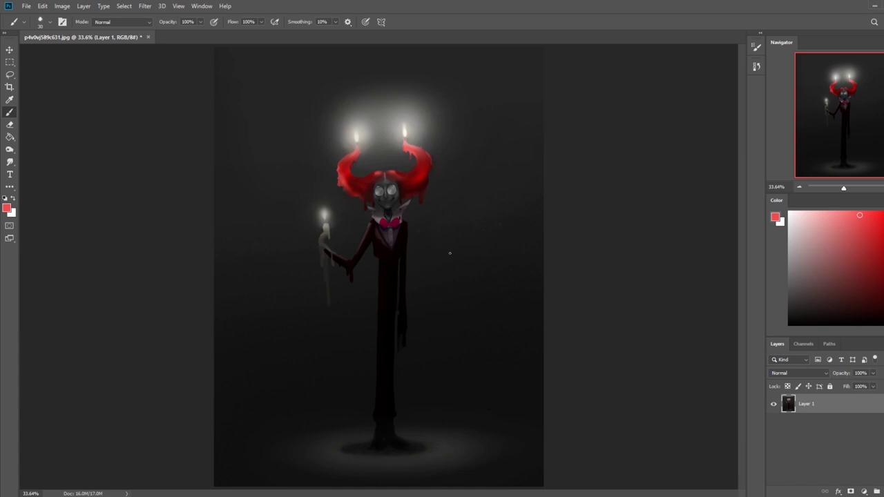
Brighten the flame above the left-hand horn with a soft Dodge brush set to Highlights at 36% exposure
{"action": "left_click", "coordinate": [11, 165]}
{"action": "left_click", "coordinate": [46, 172]}
{"action": "left_click", "coordinate": [11, 151]}
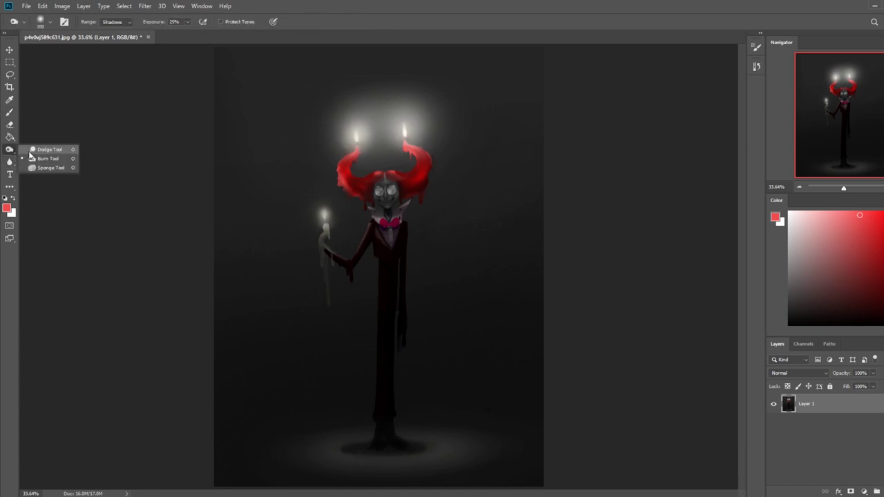
{"action": "left_click", "coordinate": [40, 158]}
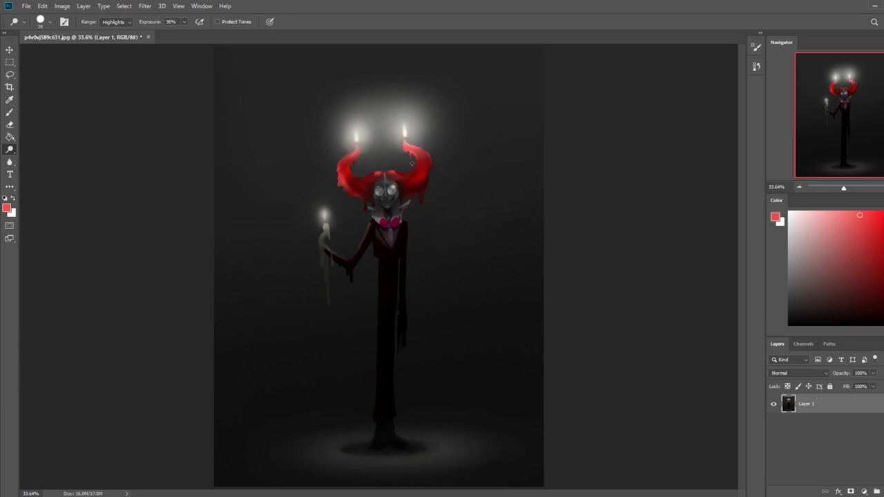
{"action": "right_click", "coordinate": [434, 191]}
{"action": "left_click", "coordinate": [542, 394]}
{"action": "left_click", "coordinate": [659, 141]}
{"action": "key", "text": "bracketleft"}
{"action": "key", "text": "bracketleft"}
{"action": "key", "text": "bracketleft"}
{"action": "key", "text": "bracketleft"}
{"action": "key", "text": "bracketleft"}
{"action": "key", "text": "bracketleft"}
{"action": "key", "text": "bracketleft"}
{"action": "key", "text": "bracketleft"}
{"action": "key", "text": "bracketright"}
{"action": "key", "text": "bracketright"}
{"action": "left_click", "coordinate": [357, 139]}
Intensify the glow around both horn flames with a much larger soft Dodge brush in Highlights range
{"action": "key", "text": "bracketright"}
{"action": "key", "text": "bracketright"}
{"action": "key", "text": "bracketright"}
{"action": "key", "text": "bracketright"}
{"action": "key", "text": "bracketright"}
{"action": "key", "text": "bracketright"}
{"action": "key", "text": "bracketright"}
{"action": "key", "text": "bracketright"}
{"action": "key", "text": "bracketright"}
{"action": "key", "text": "bracketright"}
{"action": "key", "text": "bracketright"}
{"action": "left_click", "coordinate": [352, 135]}
{"action": "left_click", "coordinate": [407, 135]}
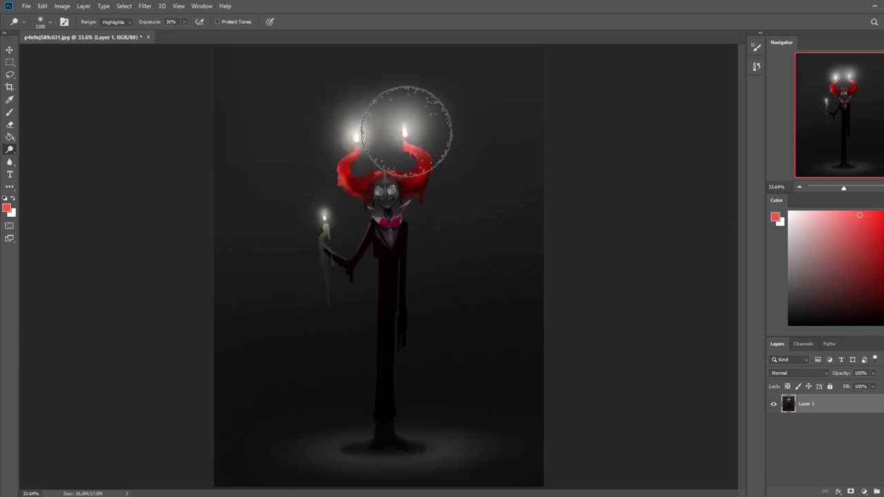
Spread the candle glow into the upper background with a 1900 px Dodge brush set to Midtones, redoing strokes until the falloff suits
{"action": "key", "text": "ctrl+minus"}
{"action": "key", "text": "ctrl+minus"}
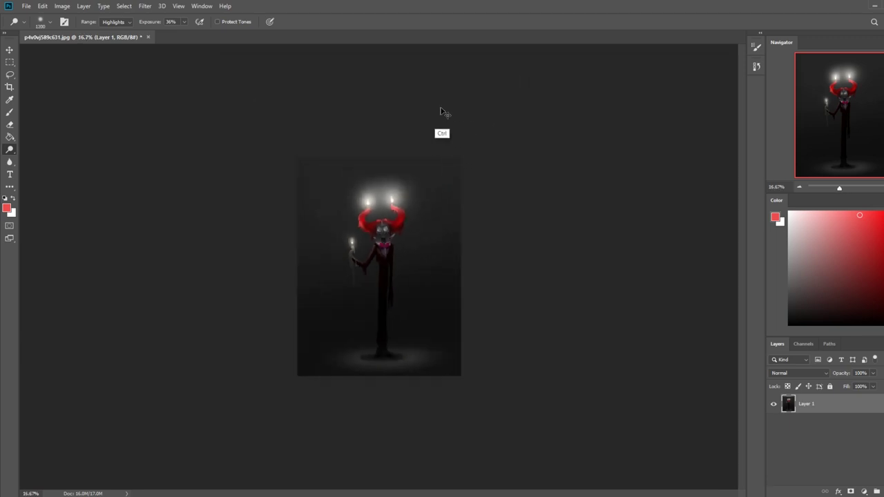
{"action": "key", "text": "ctrl+plus"}
{"action": "left_click", "coordinate": [384, 162]}
{"action": "key", "text": "ctrl+z"}
{"action": "left_click", "coordinate": [115, 21]}
{"action": "left_click", "coordinate": [116, 38]}
{"action": "key", "text": "bracketright"}
{"action": "key", "text": "bracketright"}
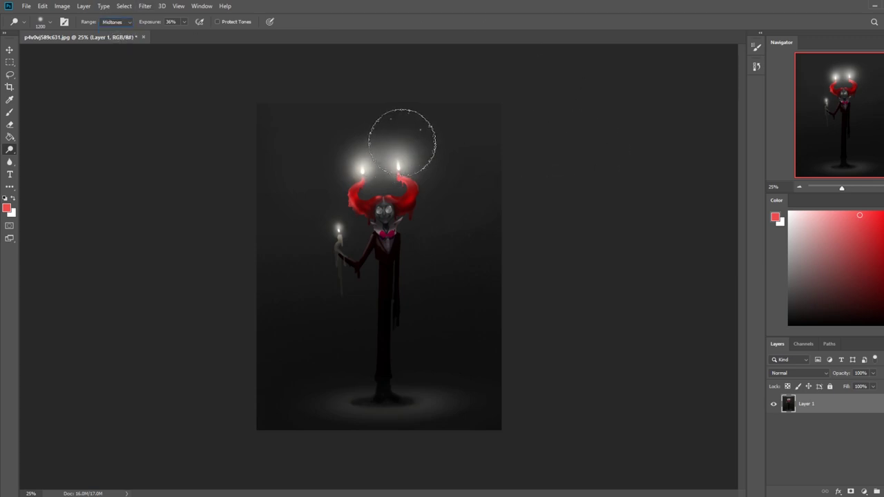
{"action": "key", "text": "bracketright"}
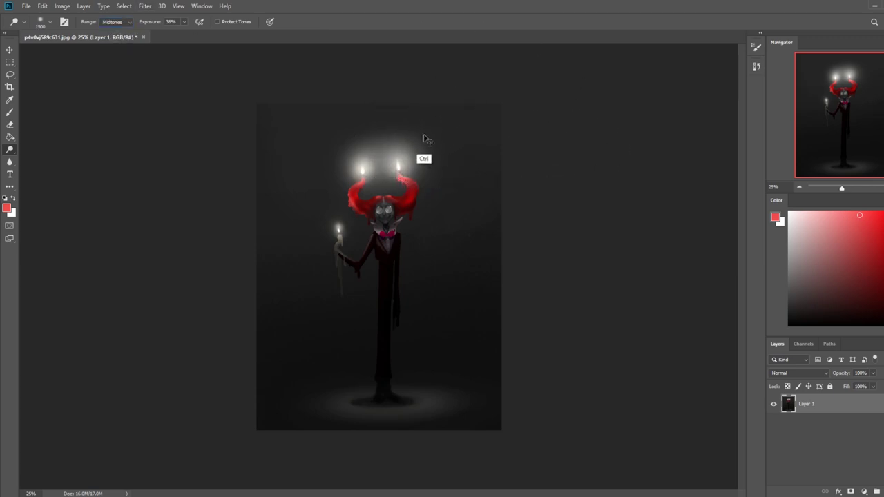
{"action": "left_click_drag", "start_coordinate": [340, 125], "coordinate": [397, 114]}
{"action": "key", "text": "ctrl+z"}
{"action": "left_click_drag", "start_coordinate": [362, 144], "coordinate": [394, 134]}
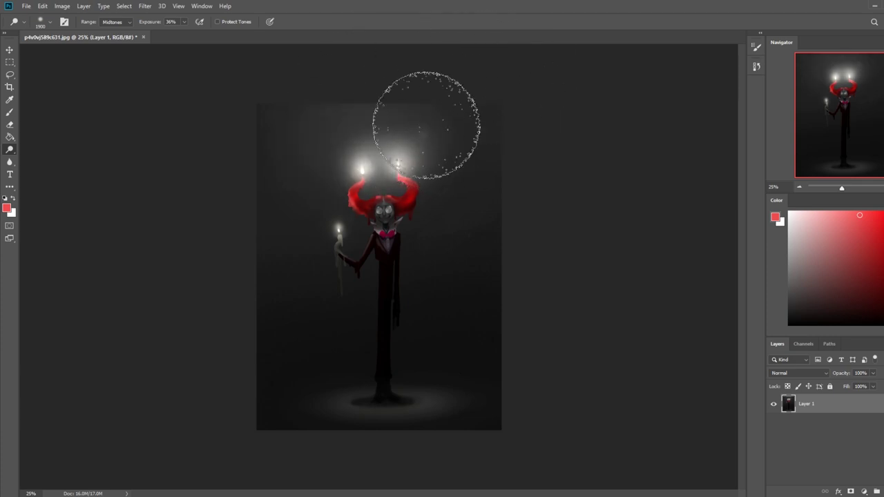
{"action": "left_click", "coordinate": [391, 139]}
{"action": "key", "text": "ctrl+z"}
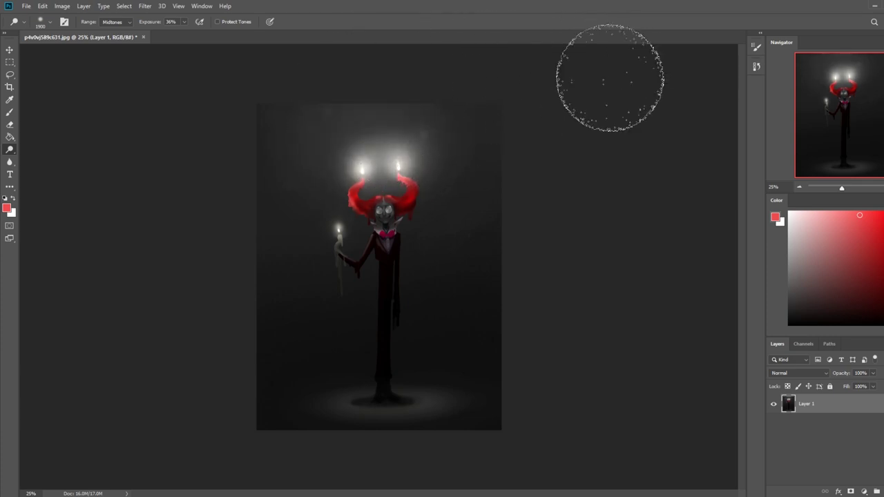
{"action": "left_click", "coordinate": [388, 143]}
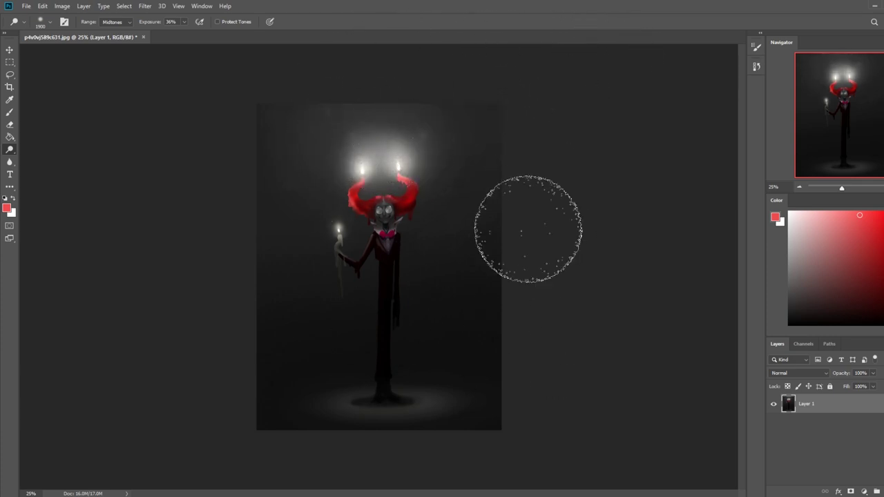
Try to darken the lower background with a very large soft black brush at 100% opacity, and undo the stroke
{"action": "key", "text": "b"}
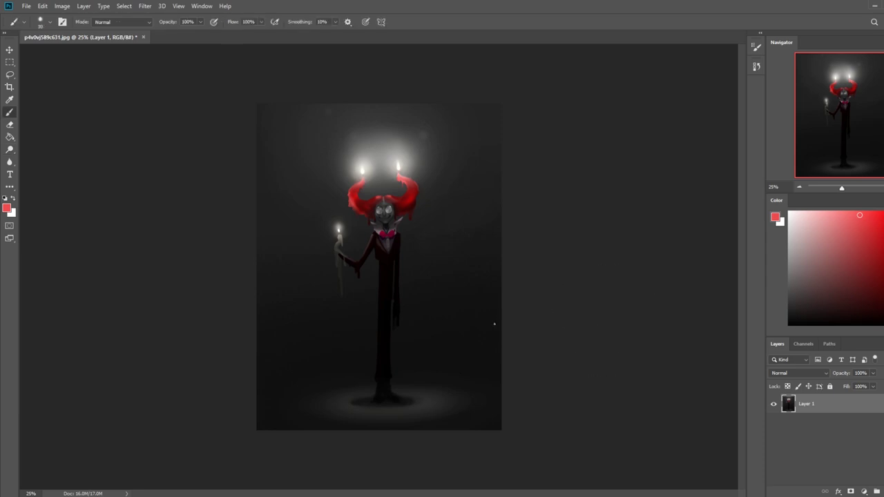
{"action": "right_click", "coordinate": [467, 280]}
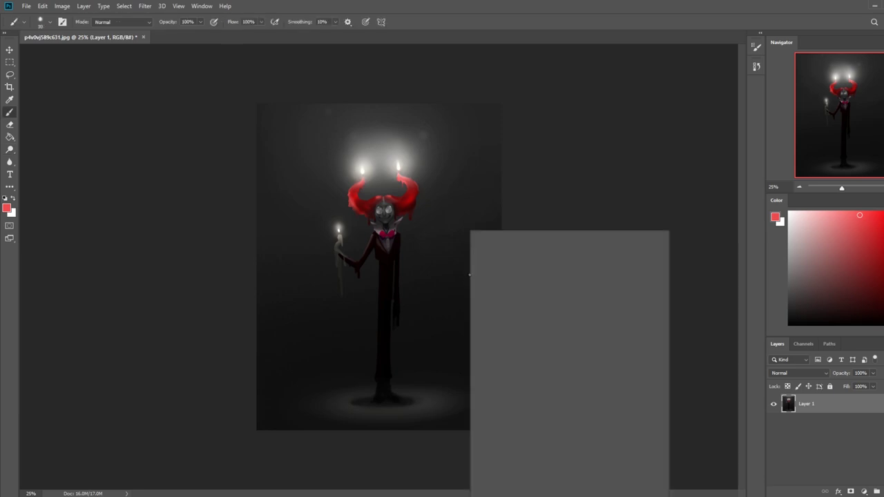
{"action": "left_click", "coordinate": [570, 437]}
{"action": "left_click", "coordinate": [599, 188]}
{"action": "left_click", "coordinate": [789, 324]}
{"action": "key", "text": "bracketright"}
{"action": "key", "text": "bracketright"}
{"action": "key", "text": "bracketright"}
{"action": "key", "text": "bracketright"}
{"action": "key", "text": "bracketright"}
{"action": "key", "text": "bracketright"}
{"action": "key", "text": "bracketright"}
{"action": "key", "text": "bracketright"}
{"action": "key", "text": "bracketright"}
{"action": "key", "text": "bracketright"}
{"action": "key", "text": "bracketright"}
{"action": "key", "text": "bracketright"}
{"action": "key", "text": "bracketright"}
{"action": "key", "text": "bracketright"}
{"action": "key", "text": "bracketright"}
{"action": "key", "text": "bracketright"}
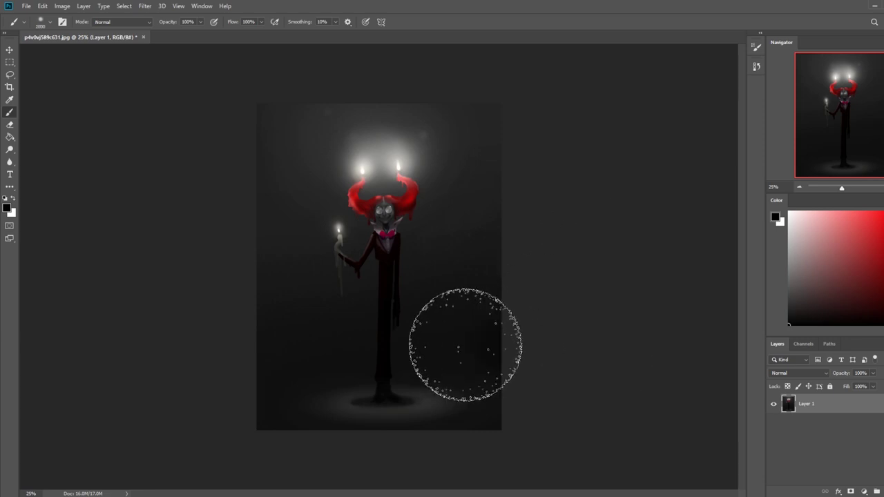
{"action": "left_click_drag", "start_coordinate": [487, 346], "coordinate": [185, 366]}
{"action": "key", "text": "ctrl+z"}
Try darkening the lower background and floor with the soft black brush at 22% opacity
{"action": "left_click", "coordinate": [201, 22]}
{"action": "left_click", "coordinate": [165, 33]}
{"action": "mouse_move", "coordinate": [520, 331]}
{"action": "left_mouse_down"}
{"action": "mouse_move", "coordinate": [237, 377]}
{"action": "mouse_move", "coordinate": [286, 369]}
{"action": "left_mouse_up"}
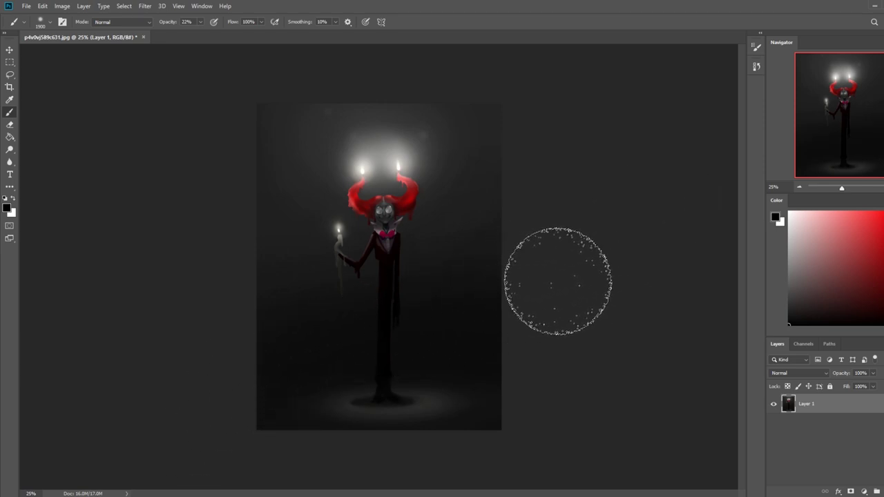
Switch to the red wax candle image search in Chrome and examine how the lit candles glow in the reference photos
{"action": "mouse_move", "coordinate": [163, 496]}
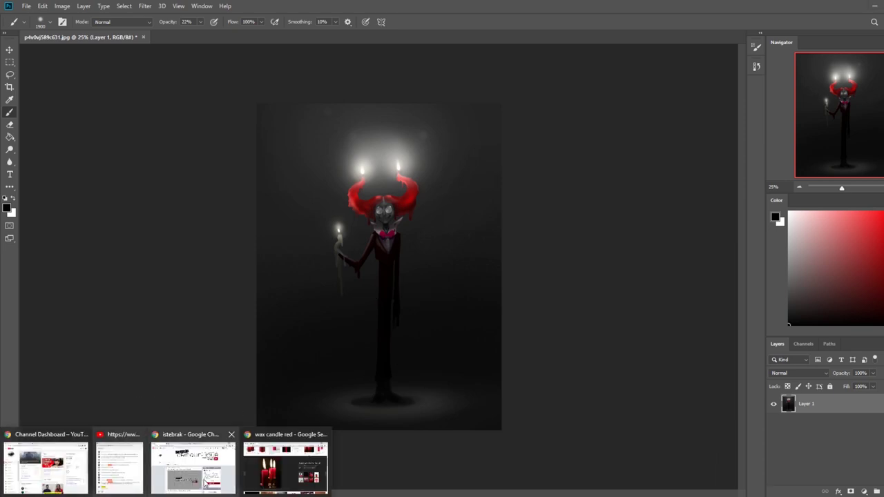
{"action": "left_click", "coordinate": [280, 480]}
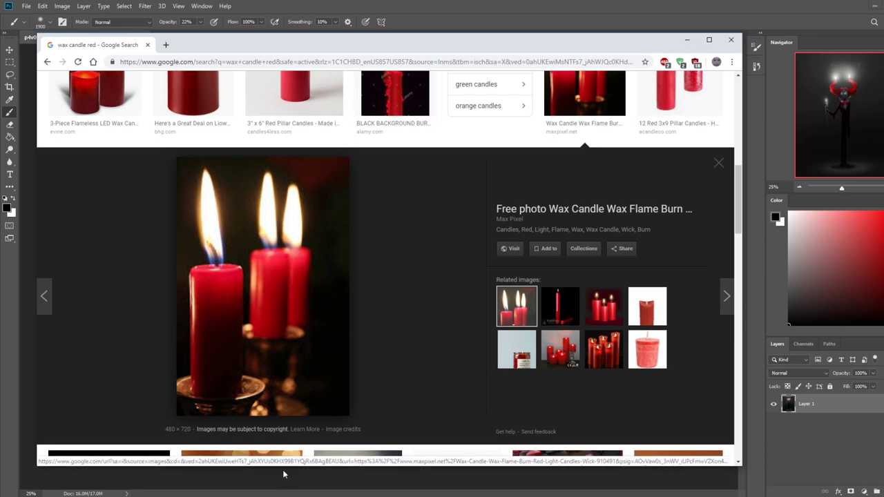
{"action": "left_click", "coordinate": [604, 349]}
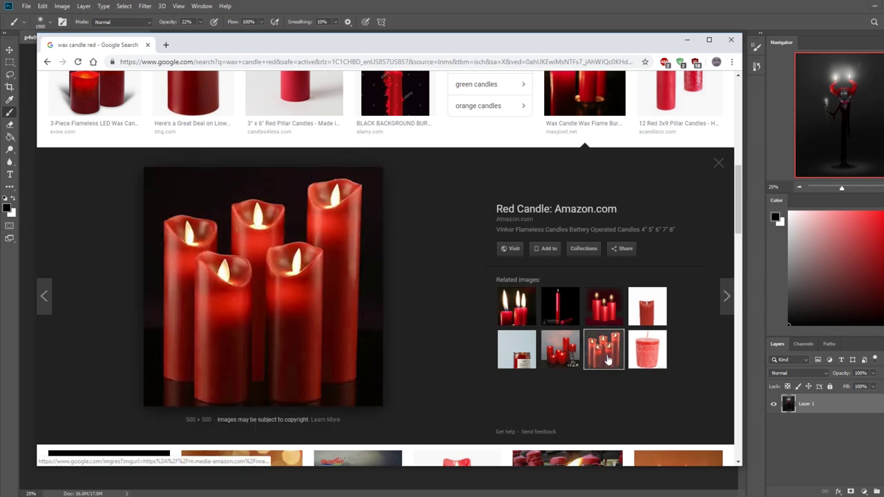
{"action": "scroll", "coordinate": [345, 311], "scroll_direction": "up", "scroll_amount": 3}
{"action": "scroll", "coordinate": [185, 310], "scroll_direction": "up", "scroll_amount": 5}
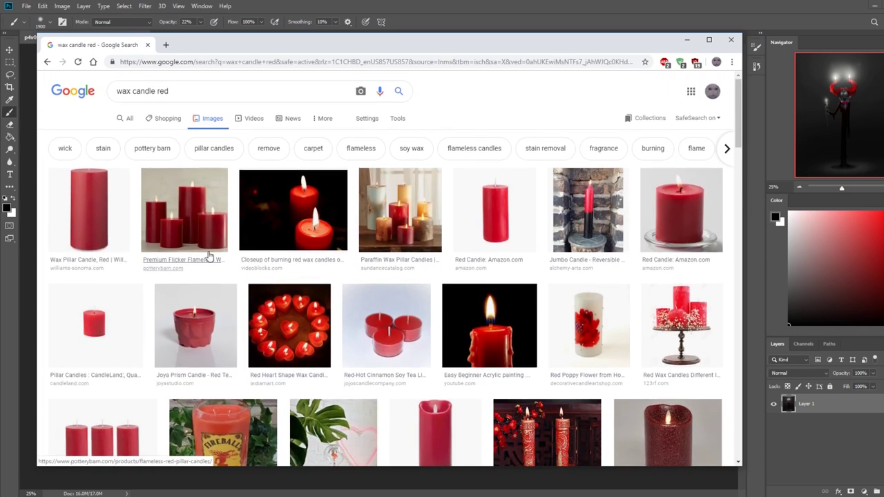
{"action": "left_click", "coordinate": [313, 225]}
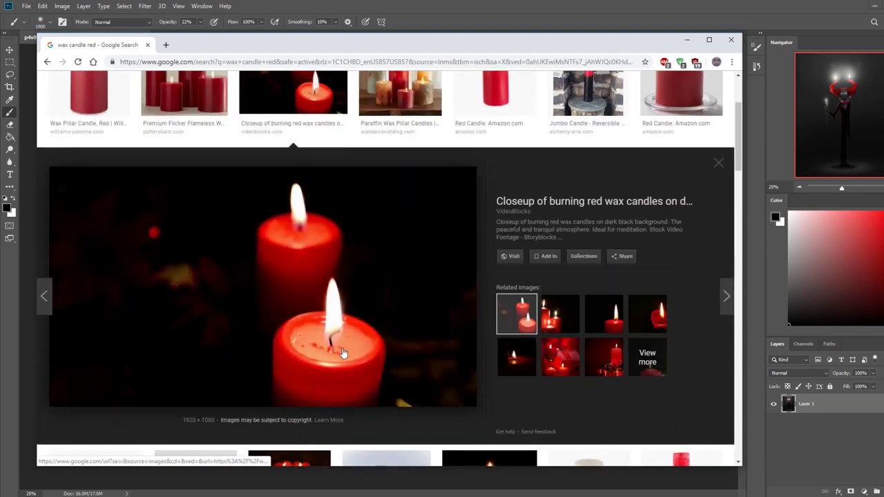
{"action": "scroll", "coordinate": [496, 209], "scroll_direction": "up", "scroll_amount": 1}
{"action": "scroll", "coordinate": [484, 228], "scroll_direction": "up", "scroll_amount": 2}
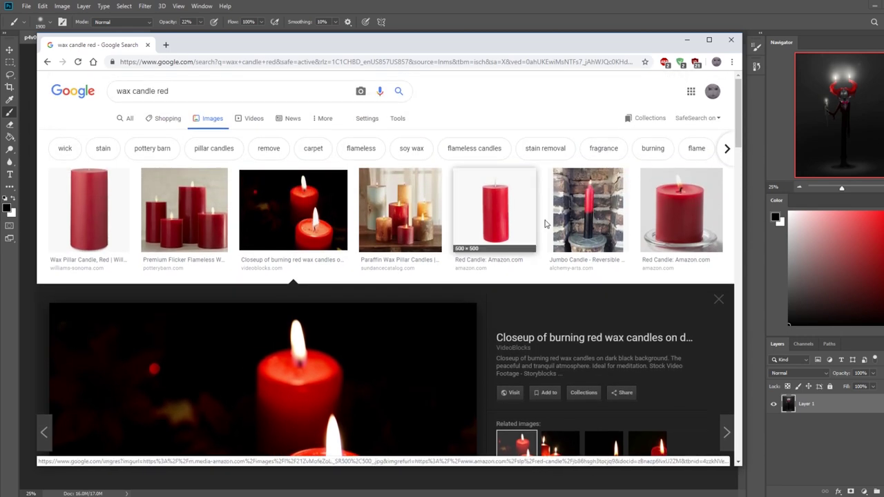
Compare the red pillar candle, the paraffin candle group and the dripping red candle on black as wax references
{"action": "left_click", "coordinate": [673, 227]}
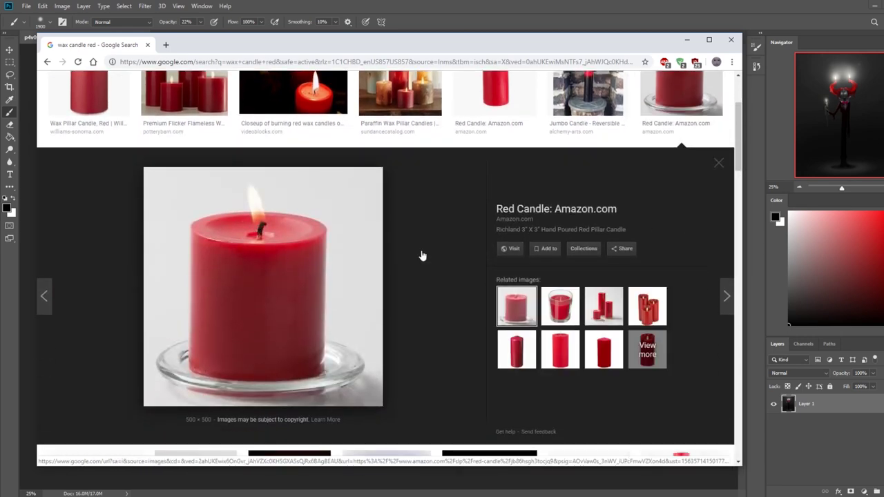
{"action": "scroll", "coordinate": [625, 220], "scroll_direction": "up", "scroll_amount": 1}
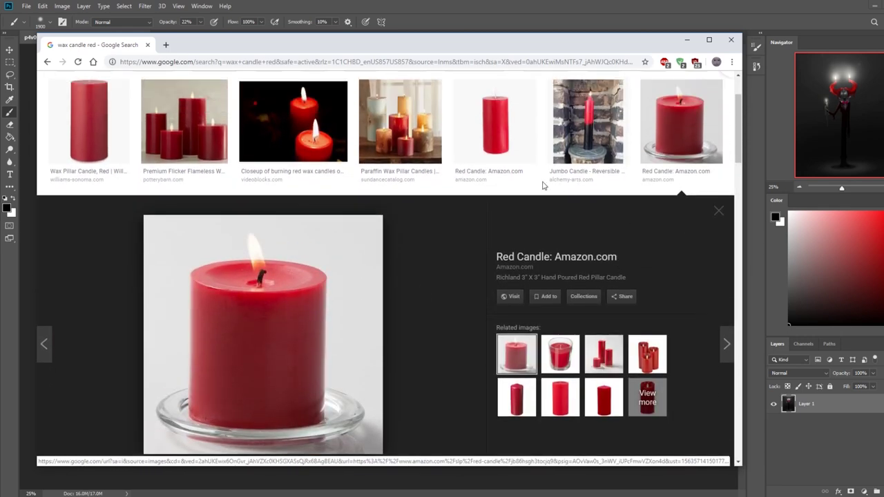
{"action": "left_click", "coordinate": [402, 123]}
{"action": "scroll", "coordinate": [449, 224], "scroll_direction": "up", "scroll_amount": 1}
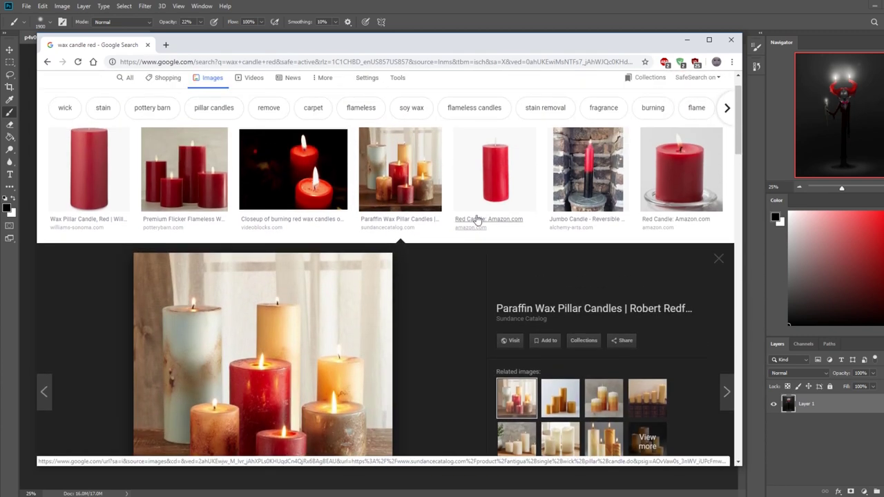
{"action": "left_click", "coordinate": [682, 167]}
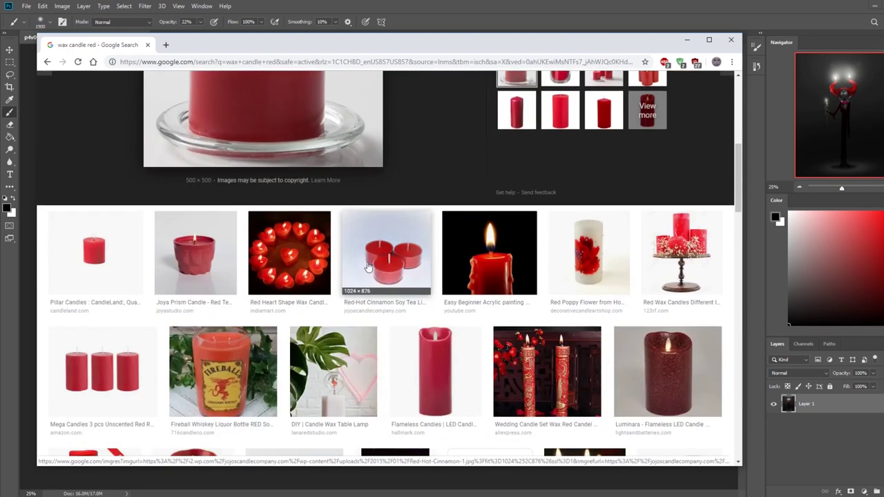
{"action": "scroll", "coordinate": [403, 263], "scroll_direction": "down", "scroll_amount": 3}
{"action": "left_click", "coordinate": [461, 258]}
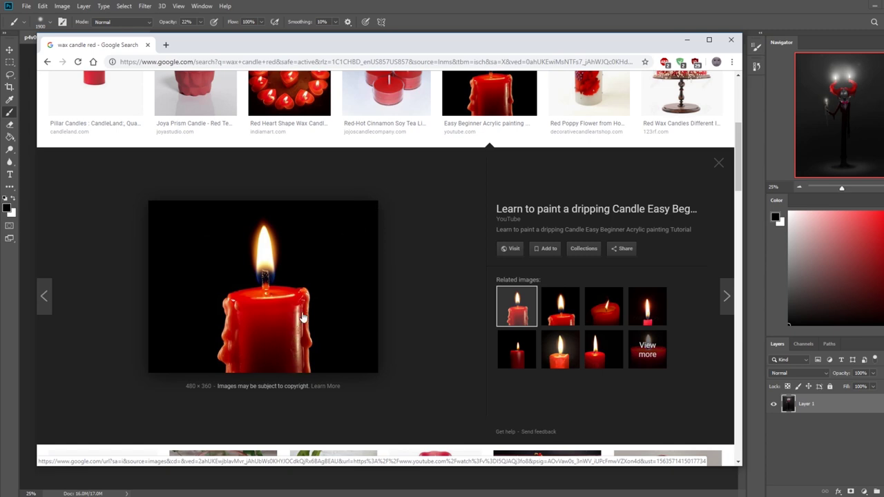
Return to the painting in Photoshop and raise its overall saturation to +45 with Hue/Saturation
{"action": "left_click", "coordinate": [683, 39]}
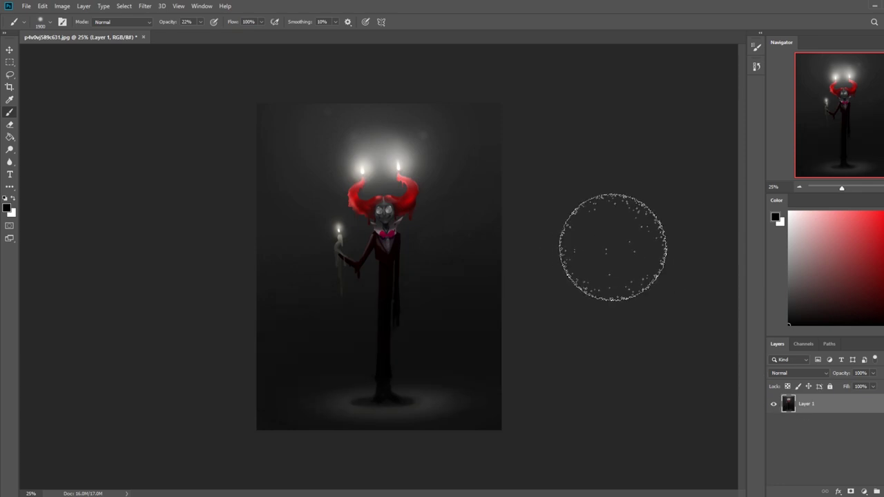
{"action": "left_click", "coordinate": [757, 68]}
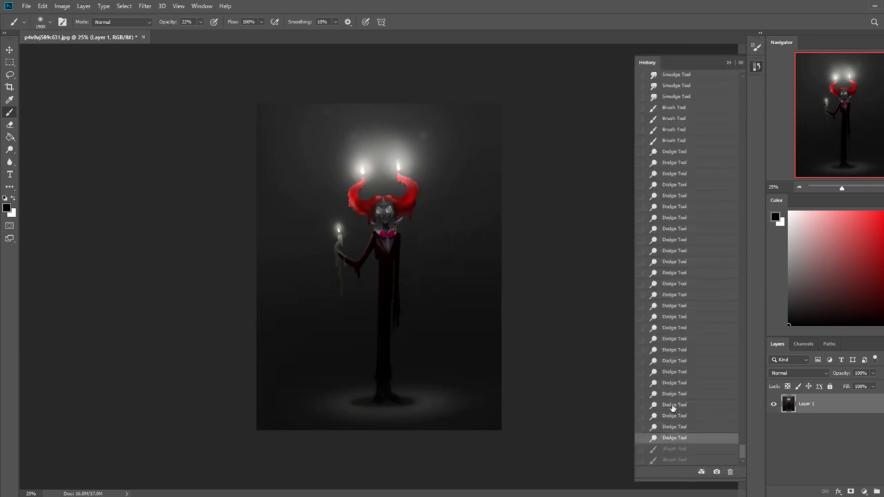
{"action": "left_click", "coordinate": [728, 63]}
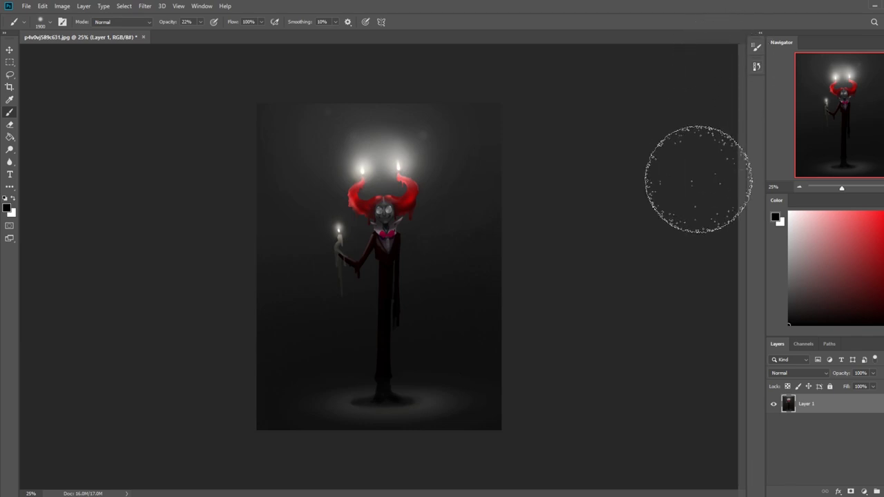
{"action": "key", "text": "ctrl+u"}
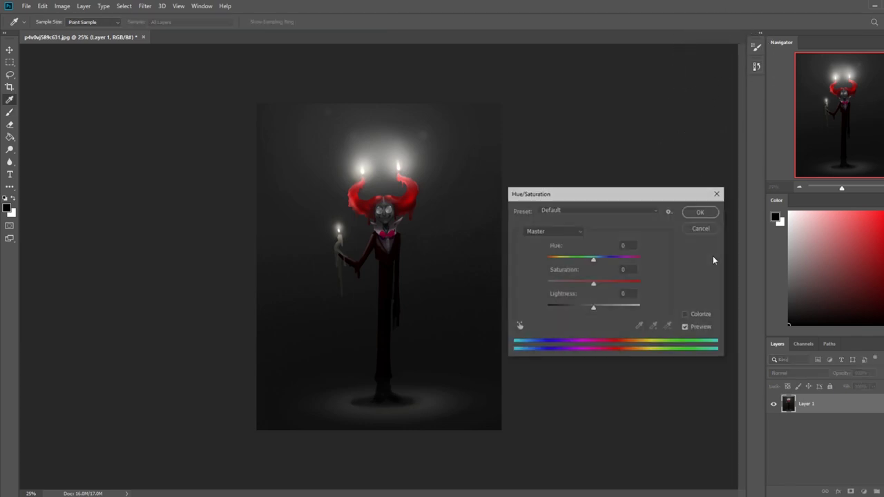
{"action": "left_click_drag", "start_coordinate": [594, 283], "coordinate": [600, 286]}
{"action": "left_click_drag", "start_coordinate": [633, 290], "coordinate": [590, 286]}
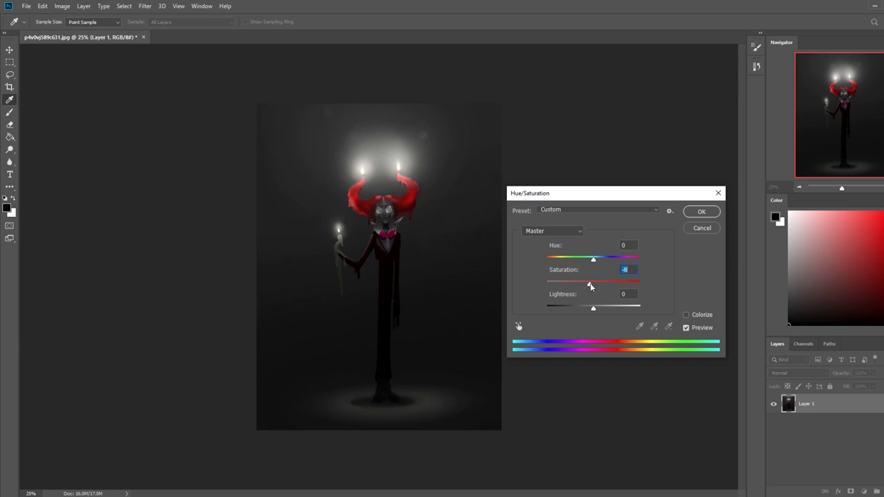
{"action": "left_click_drag", "start_coordinate": [594, 287], "coordinate": [617, 286]}
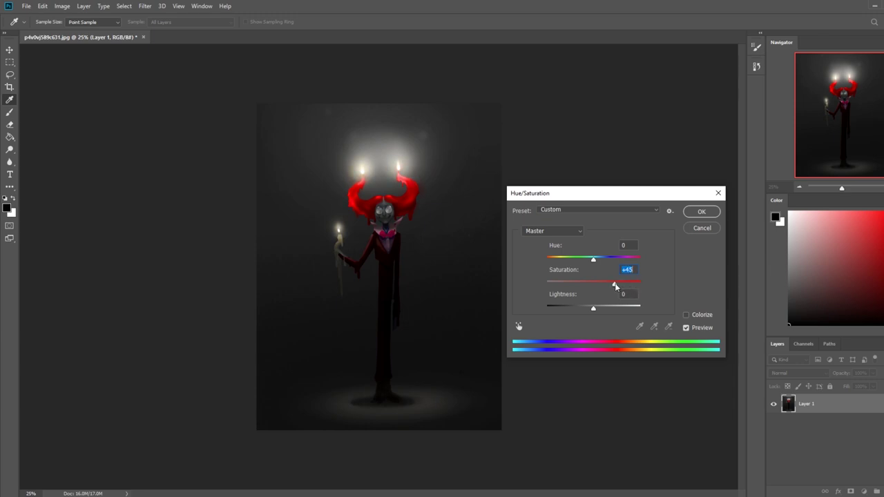
{"action": "left_click", "coordinate": [702, 212]}
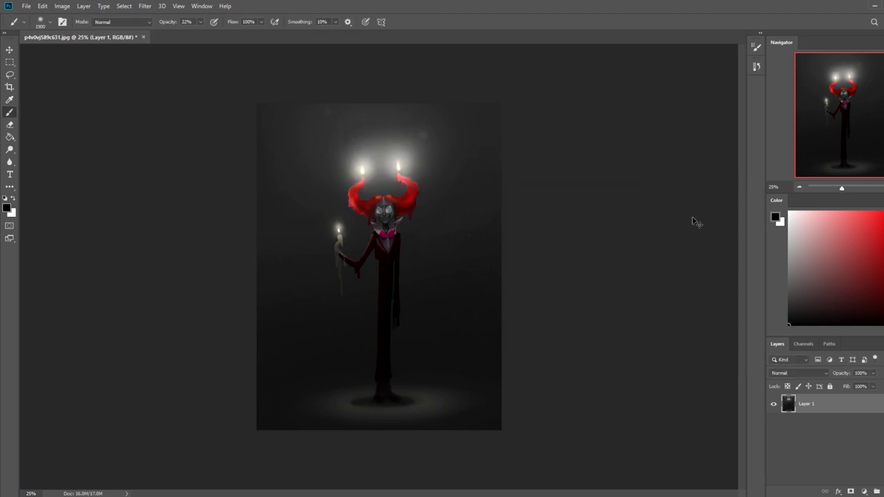
Compare the painting before and after the Hue/Saturation adjustment using the history states
{"action": "left_click", "coordinate": [756, 66]}
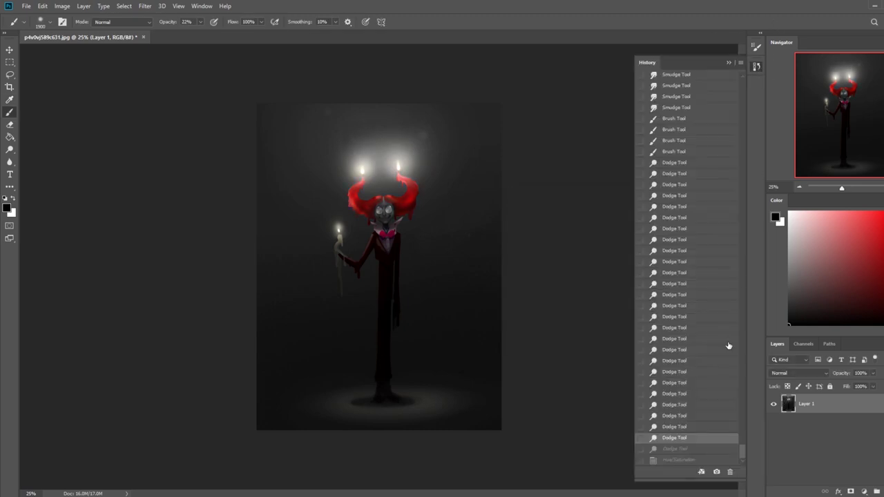
{"action": "left_click", "coordinate": [695, 460]}
{"action": "left_click", "coordinate": [697, 449]}
{"action": "left_click", "coordinate": [696, 459]}
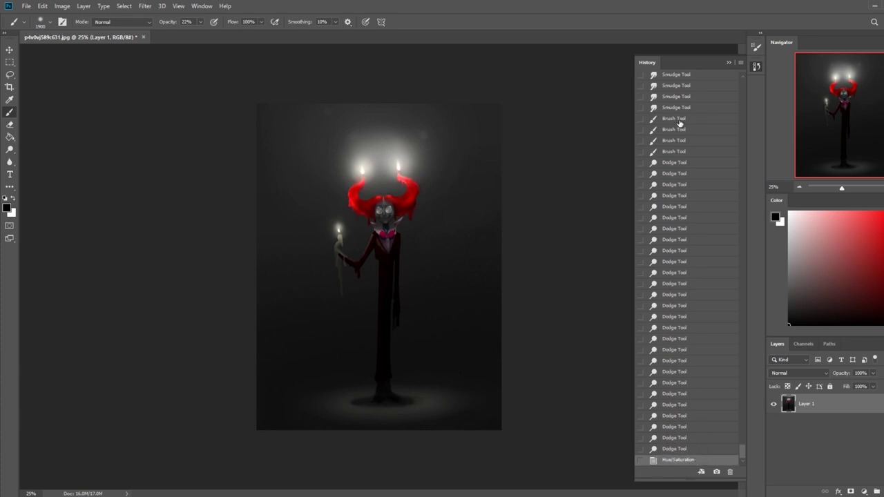
{"action": "left_click", "coordinate": [728, 63]}
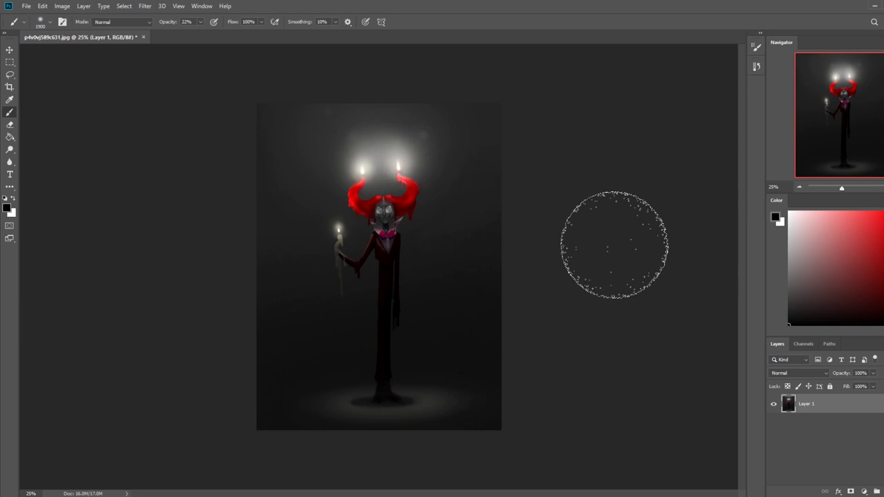
Compare the originally opened image with the current painting by switching between the first and latest history states
{"action": "left_click", "coordinate": [757, 66]}
{"action": "left_click_drag", "start_coordinate": [742, 451], "coordinate": [761, 82]}
{"action": "left_click", "coordinate": [689, 81]}
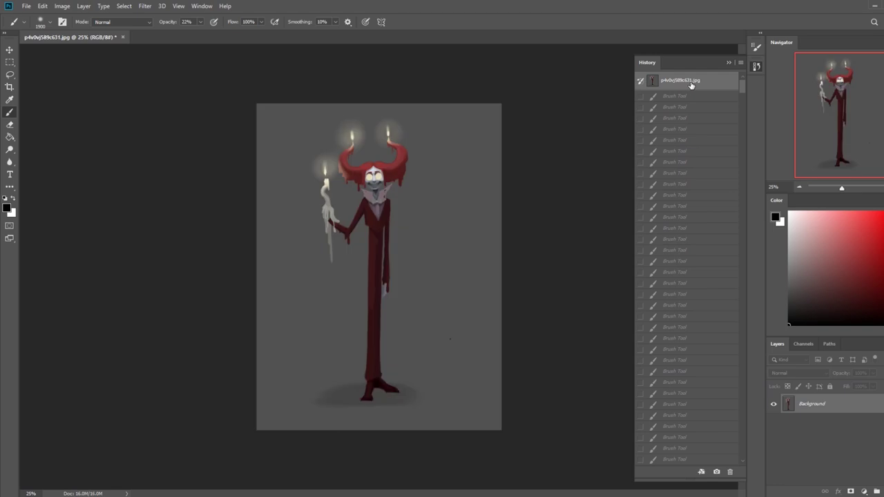
{"action": "left_click_drag", "start_coordinate": [742, 86], "coordinate": [778, 466]}
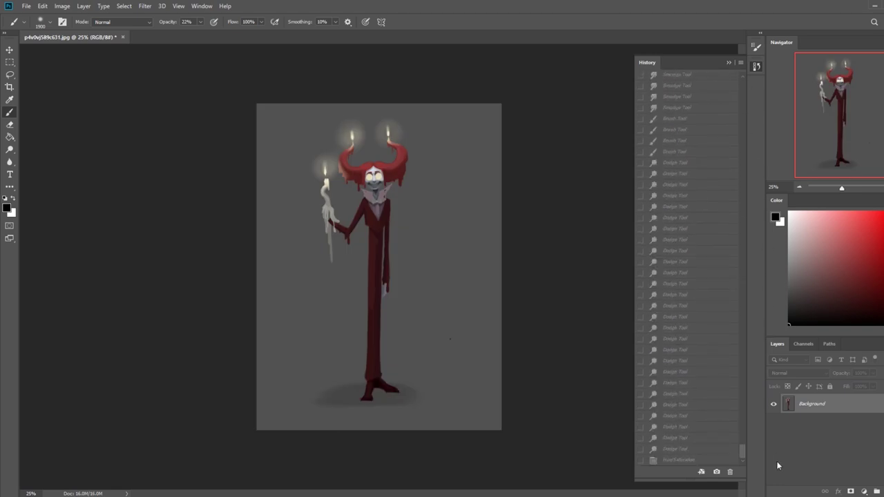
{"action": "left_click", "coordinate": [689, 460]}
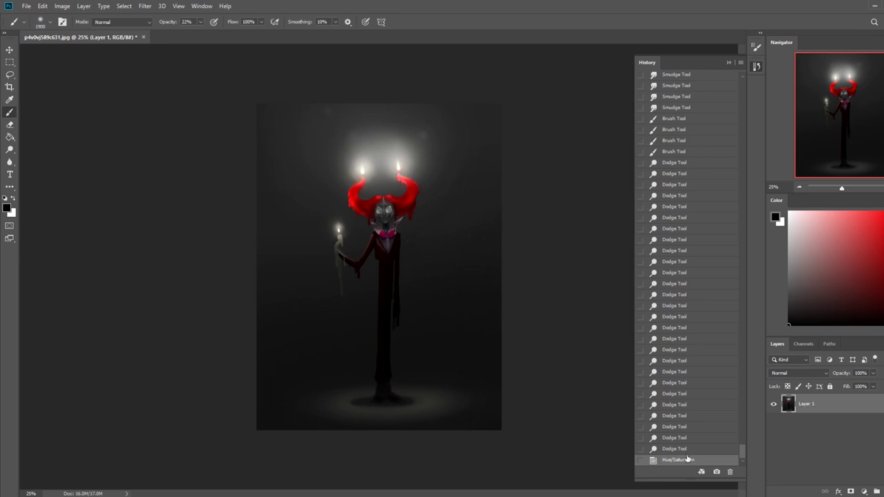
{"action": "left_click_drag", "start_coordinate": [745, 453], "coordinate": [746, 79]}
{"action": "left_click", "coordinate": [692, 81]}
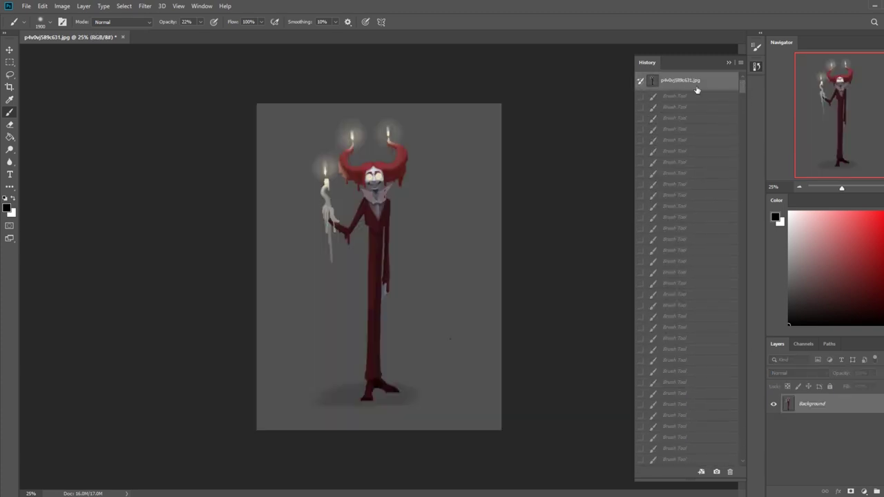
{"action": "left_click_drag", "start_coordinate": [744, 83], "coordinate": [745, 448]}
{"action": "left_click", "coordinate": [676, 461]}
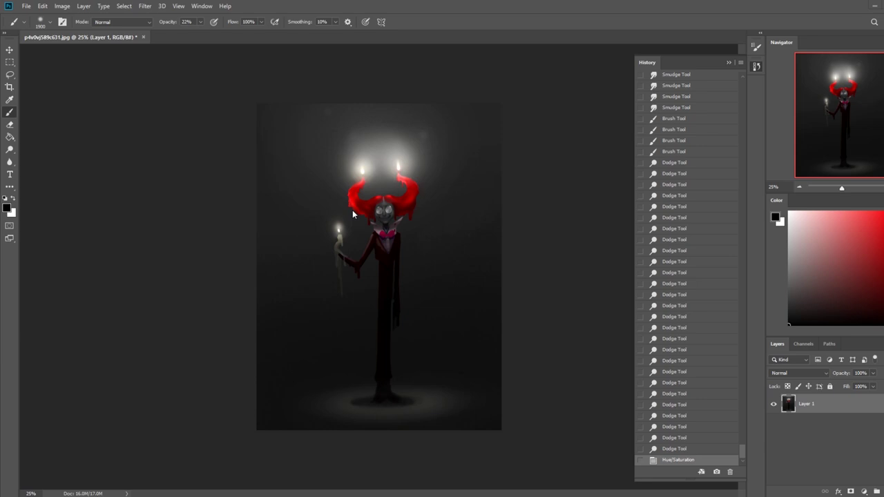
Choose a narrow 45 px brush tip and paint sampled bright and dark reds over the hair and horns at 22% opacity
{"action": "left_click", "coordinate": [390, 211]}
{"action": "right_click", "coordinate": [390, 211]}
{"action": "left_click", "coordinate": [430, 356]}
{"action": "left_click", "coordinate": [550, 161]}
{"action": "left_click", "coordinate": [351, 200], "text": "alt"}
{"action": "key", "text": "bracketleft"}
{"action": "key", "text": "bracketleft"}
{"action": "key", "text": "bracketleft"}
{"action": "key", "text": "bracketleft"}
{"action": "key", "text": "bracketleft"}
{"action": "mouse_move", "coordinate": [371, 215]}
{"action": "left_mouse_down"}
{"action": "mouse_move", "coordinate": [350, 205]}
{"action": "mouse_move", "coordinate": [373, 215]}
{"action": "mouse_move", "coordinate": [408, 208]}
{"action": "left_mouse_up"}
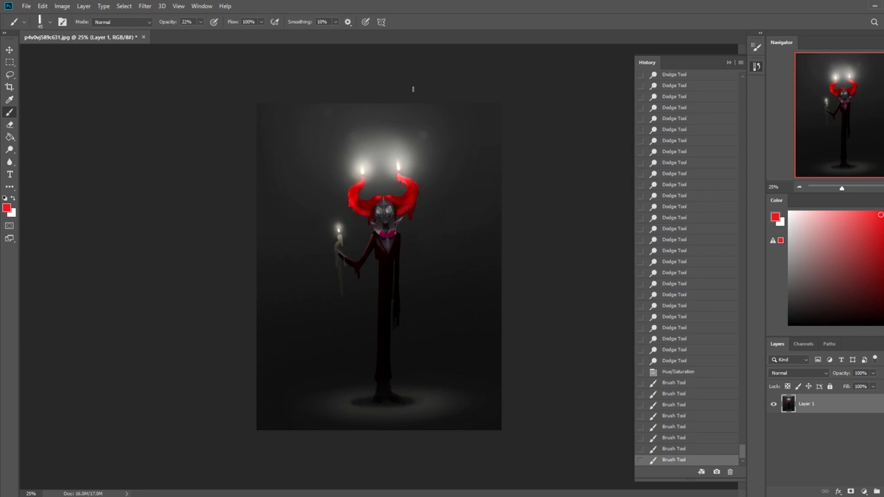
{"action": "mouse_move", "coordinate": [372, 214]}
{"action": "left_mouse_down"}
{"action": "mouse_move", "coordinate": [366, 210]}
{"action": "mouse_move", "coordinate": [409, 208]}
{"action": "left_mouse_up"}
{"action": "left_click", "coordinate": [358, 205], "text": "alt"}
{"action": "left_click", "coordinate": [399, 206], "text": "alt"}
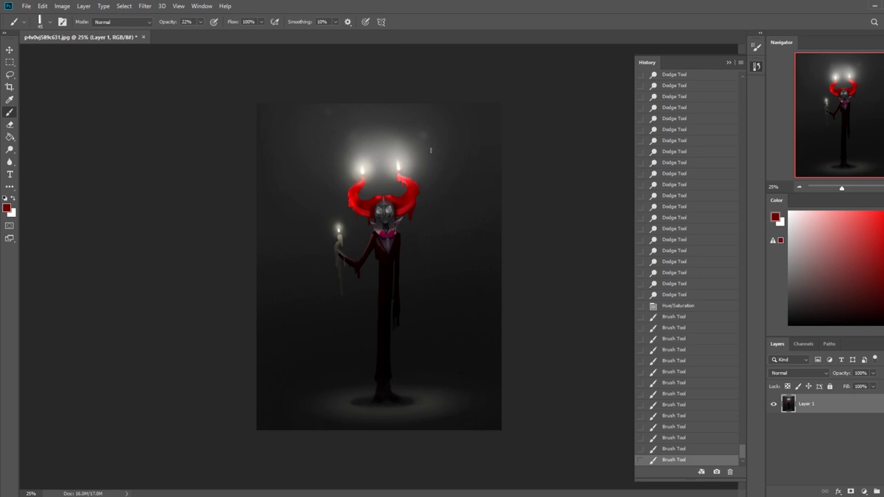
Blend the red strokes across the hair and horns with a 35 px Smudge brush at 15% strength
{"action": "scroll", "coordinate": [497, 172], "scroll_direction": "up", "scroll_amount": 1}
{"action": "scroll", "coordinate": [497, 172], "scroll_direction": "down", "scroll_amount": 4}
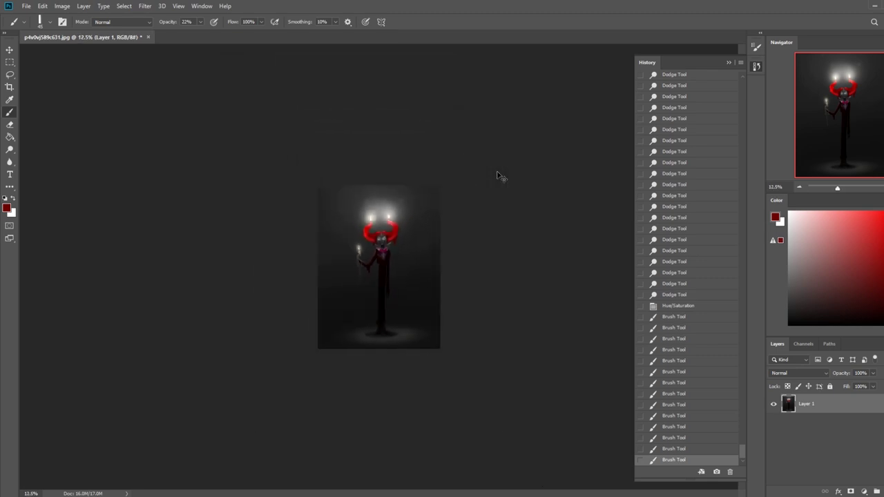
{"action": "scroll", "coordinate": [497, 175], "scroll_direction": "up", "scroll_amount": 1}
{"action": "left_click_drag", "start_coordinate": [10, 150], "coordinate": [44, 161]}
{"action": "left_click_drag", "start_coordinate": [11, 163], "coordinate": [44, 180]}
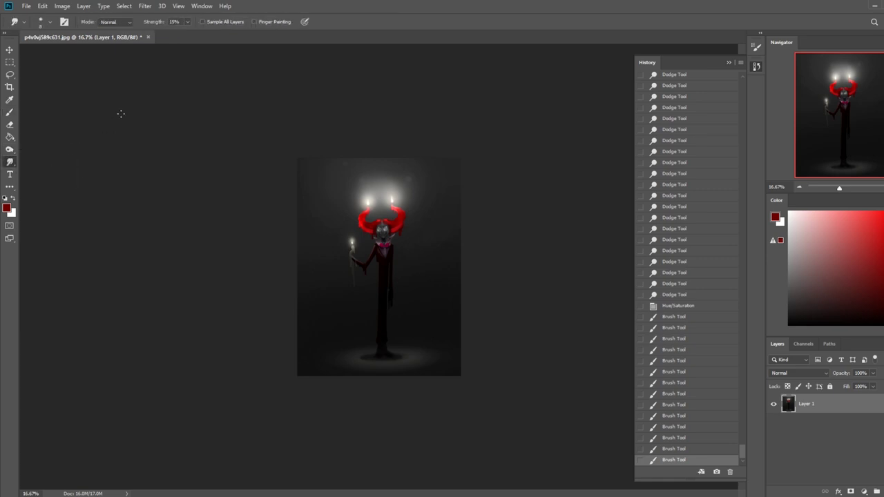
{"action": "key", "text": "bracketright"}
{"action": "key", "text": "bracketright"}
{"action": "key", "text": "bracketright"}
{"action": "left_click_drag", "start_coordinate": [391, 228], "coordinate": [366, 228]}
{"action": "left_click_drag", "start_coordinate": [367, 227], "coordinate": [364, 223]}
{"action": "left_click_drag", "start_coordinate": [364, 222], "coordinate": [400, 221]}
{"action": "left_click_drag", "start_coordinate": [402, 220], "coordinate": [403, 214]}
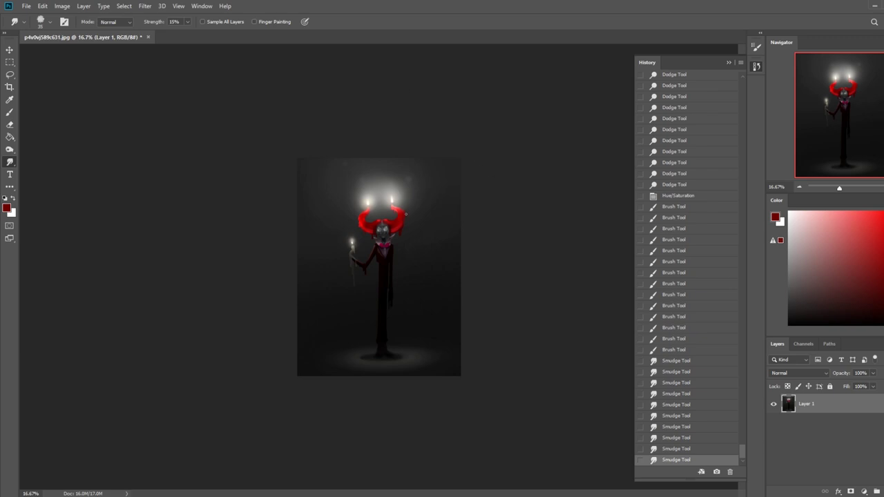
Try shading the horn on the character's raised-candle-free side with sampled dark red at 51% brush opacity, and undo the strokes
{"action": "key", "text": "b"}
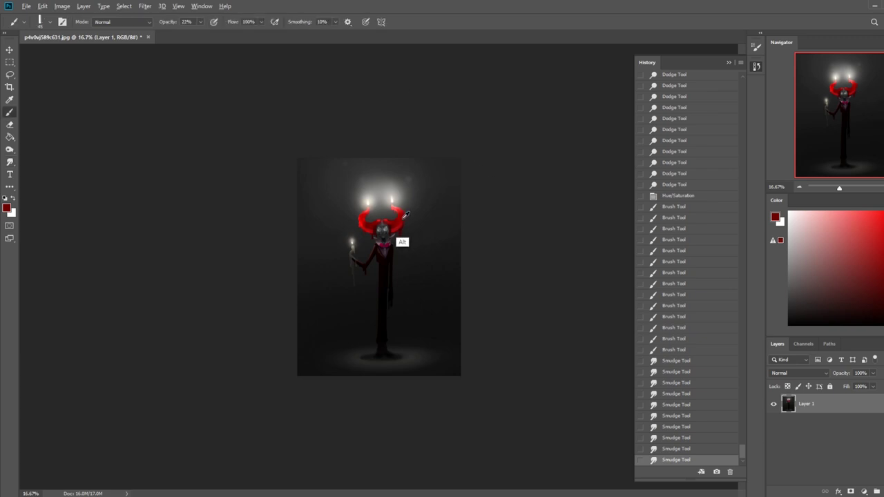
{"action": "left_click", "coordinate": [392, 227], "text": "alt"}
{"action": "key", "text": "ctrl+z"}
{"action": "left_click", "coordinate": [201, 21]}
{"action": "left_click_drag", "start_coordinate": [198, 32], "coordinate": [214, 35]}
{"action": "left_click", "coordinate": [398, 213]}
{"action": "left_click_drag", "start_coordinate": [393, 208], "coordinate": [402, 218]}
{"action": "key", "text": "ctrl+z"}
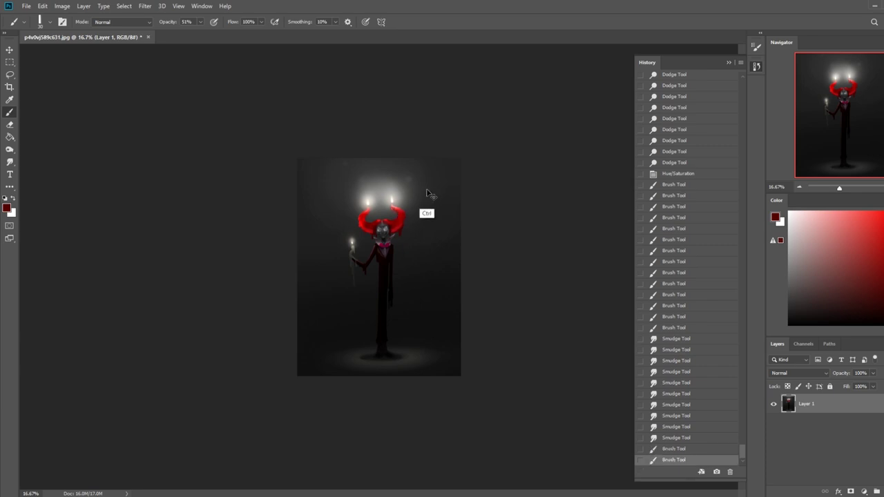
{"action": "key", "text": "ctrl+z"}
{"action": "key", "text": "ctrl+z"}
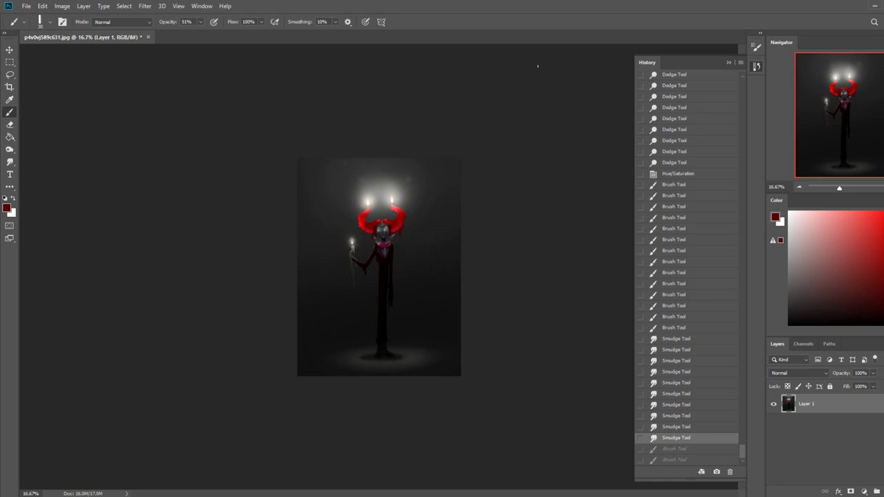
{"action": "key", "text": "ctrl+plus"}
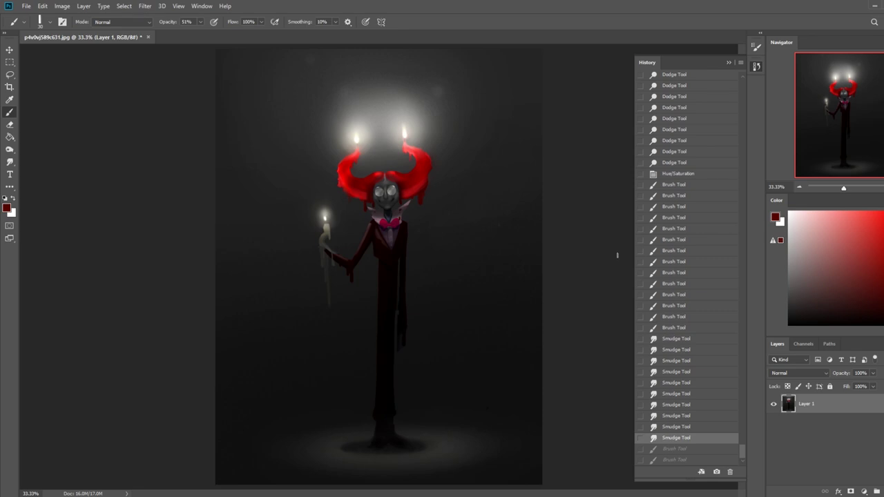
{"action": "left_click", "coordinate": [728, 63]}
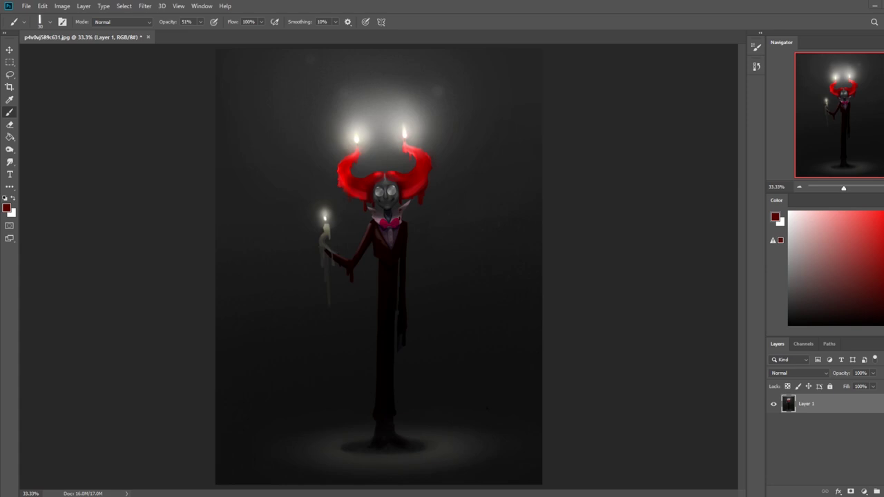
{"action": "right_click", "coordinate": [832, 406]}
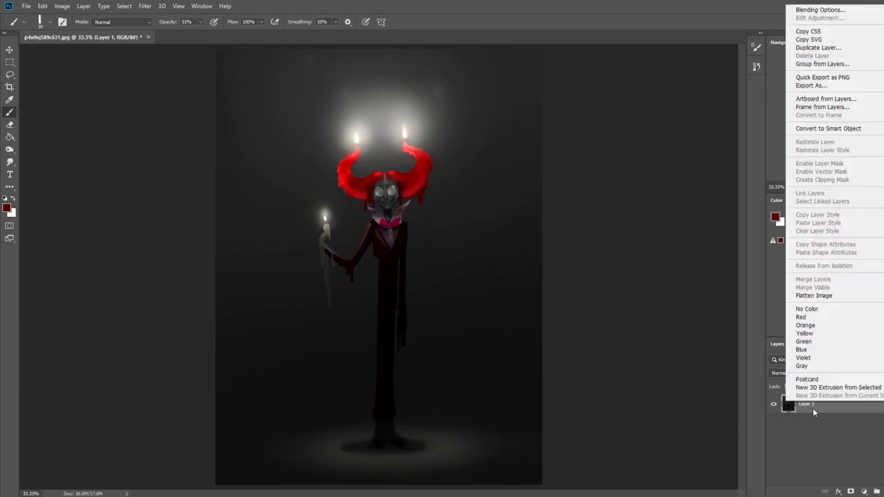
{"action": "left_click", "coordinate": [817, 410]}
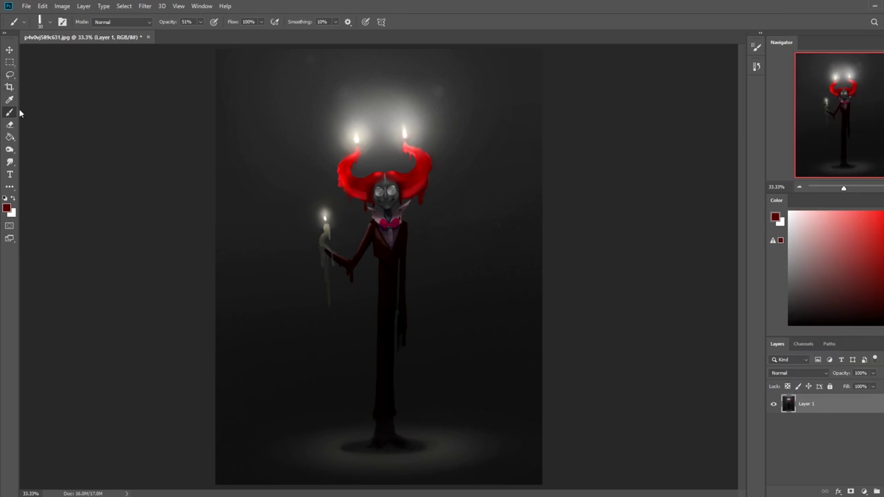
Select the dark suit with the Magic Wand at tolerance 15 and trim the stray background areas from the selection with the Lasso
{"action": "right_click", "coordinate": [11, 66]}
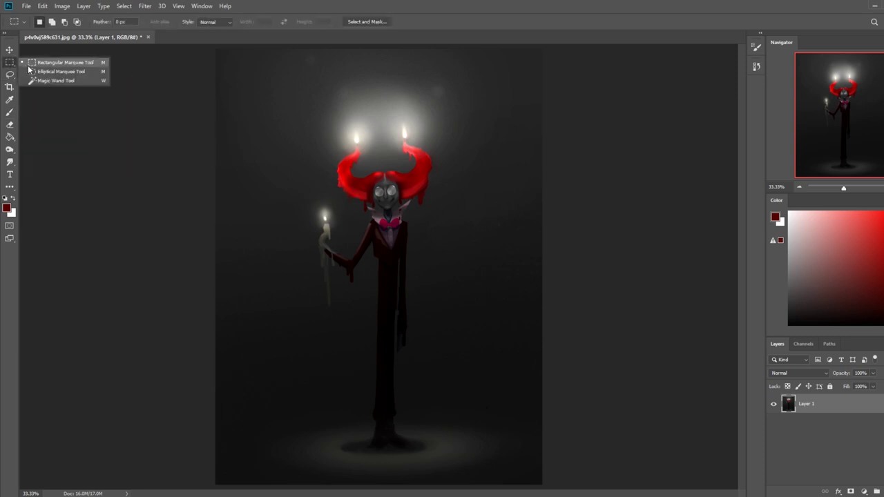
{"action": "left_click", "coordinate": [55, 78]}
{"action": "left_click", "coordinate": [394, 309]}
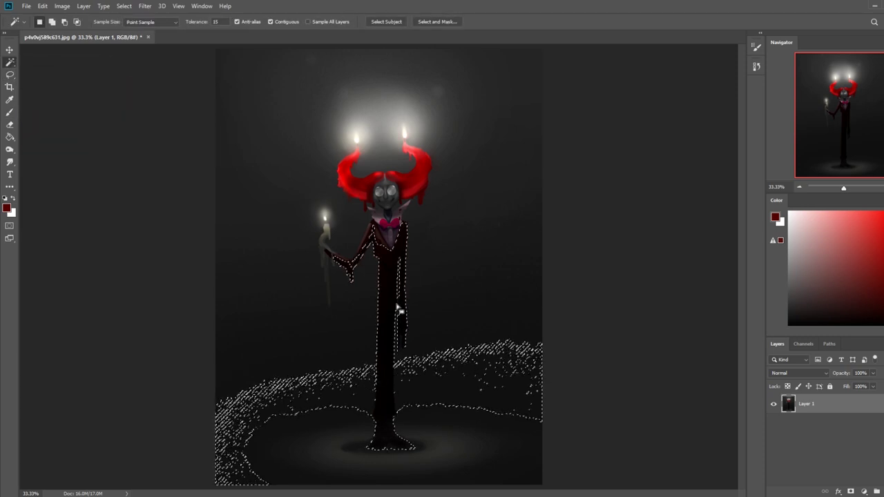
{"action": "key", "text": "l"}
{"action": "mouse_move", "coordinate": [406, 298]}
{"action": "left_mouse_down"}
{"action": "mouse_move", "coordinate": [409, 365]}
{"action": "mouse_move", "coordinate": [397, 375]}
{"action": "mouse_move", "coordinate": [423, 441]}
{"action": "mouse_move", "coordinate": [538, 264]}
{"action": "left_mouse_up"}
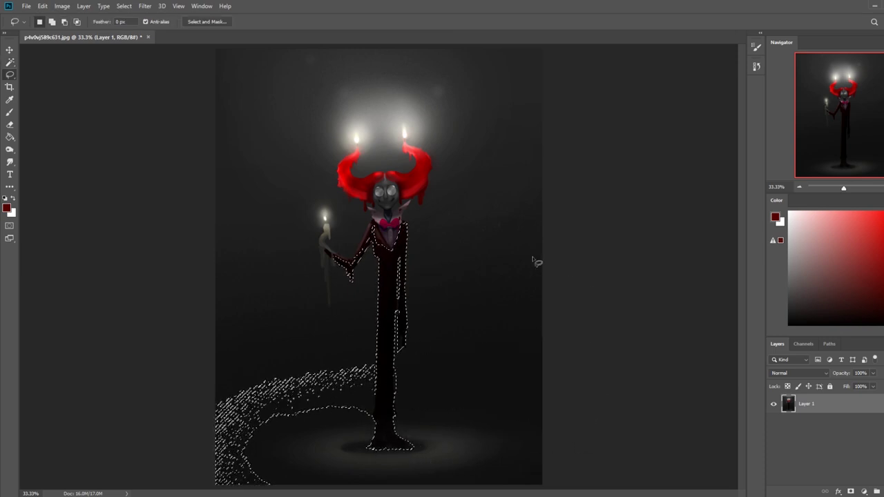
{"action": "mouse_move", "coordinate": [377, 359]}
{"action": "left_mouse_down"}
{"action": "mouse_move", "coordinate": [373, 416]}
{"action": "mouse_move", "coordinate": [209, 486]}
{"action": "mouse_move", "coordinate": [276, 311]}
{"action": "left_mouse_up"}
Set the selected suit's lightness to -100 with Hue/Saturation and clear the selection
{"action": "key", "text": "ctrl+d"}
{"action": "key", "text": "ctrl+u"}
{"action": "left_click_drag", "start_coordinate": [593, 309], "coordinate": [498, 316]}
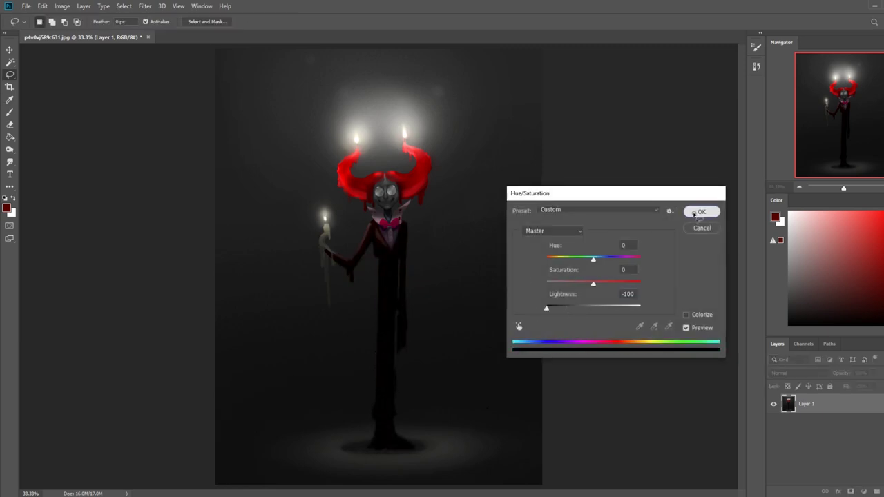
{"action": "left_click", "coordinate": [695, 216]}
{"action": "key", "text": "ctrl+minus"}
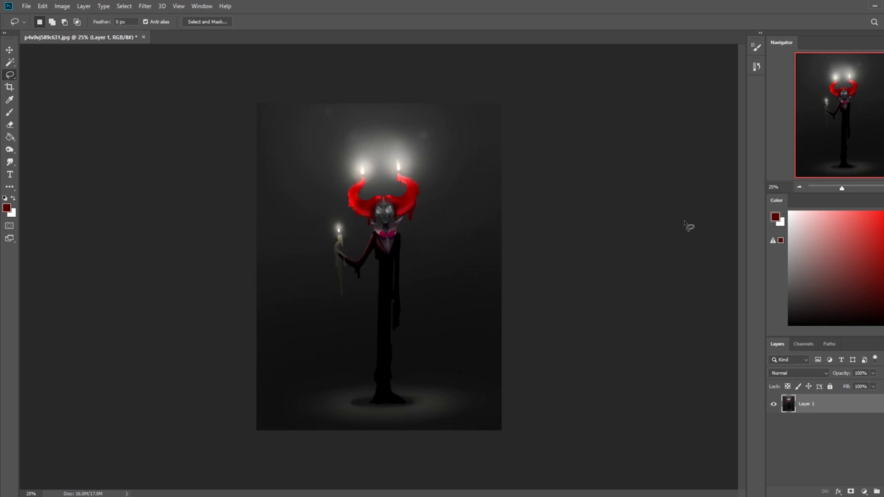
{"action": "key", "text": "m"}
{"action": "right_click", "coordinate": [421, 214]}
{"action": "left_click", "coordinate": [434, 220]}
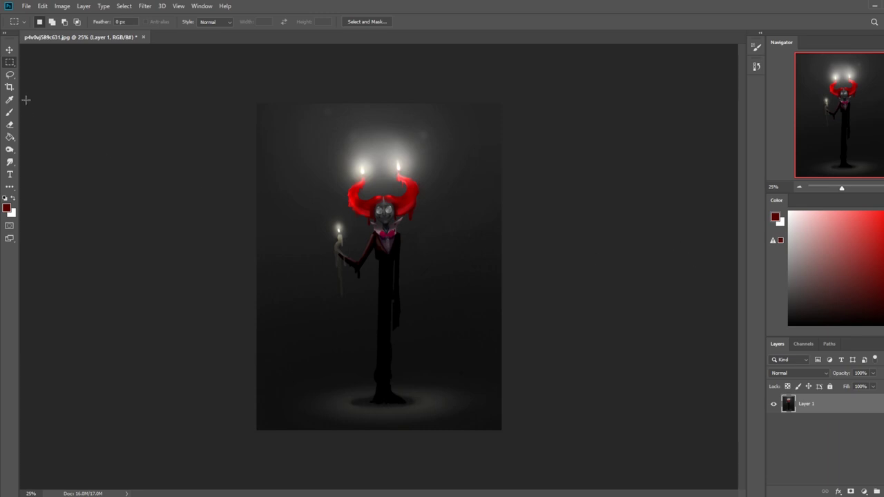
Select the dark background around the character with the Magic Wand at tolerance 15
{"action": "right_click", "coordinate": [10, 63]}
{"action": "left_click", "coordinate": [56, 81]}
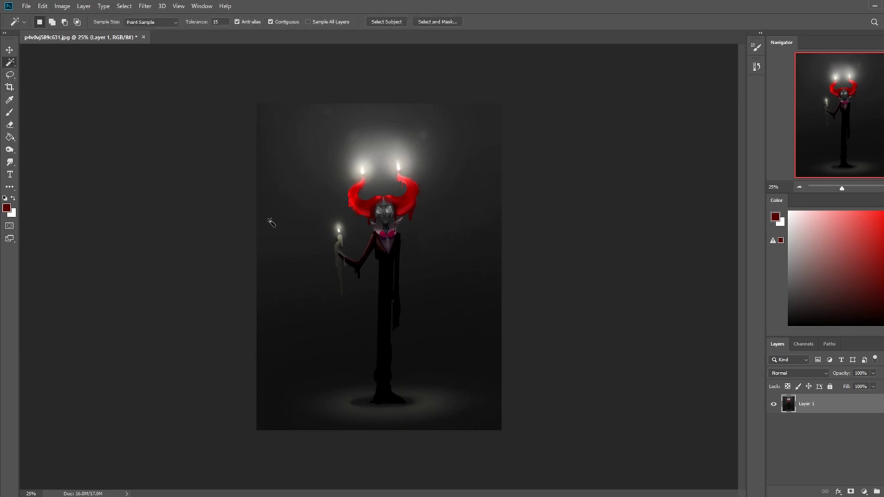
{"action": "left_click", "coordinate": [450, 308]}
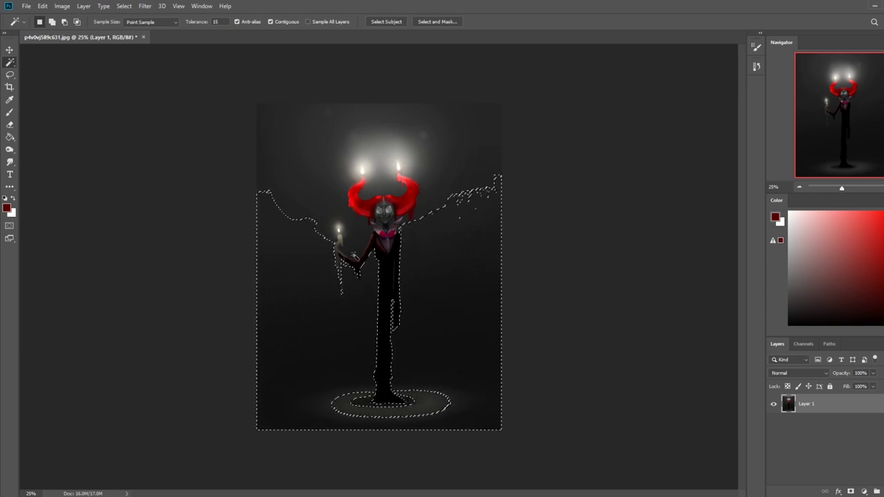
{"action": "left_click", "coordinate": [381, 221], "text": "shift"}
{"action": "left_click", "coordinate": [405, 242], "text": "shift"}
Set the selected background's lightness to 1 with Hue/Saturation and clear the selection
{"action": "key", "text": "ctrl+u"}
{"action": "key", "text": "ctrl+h"}
{"action": "left_click_drag", "start_coordinate": [595, 312], "coordinate": [597, 312]}
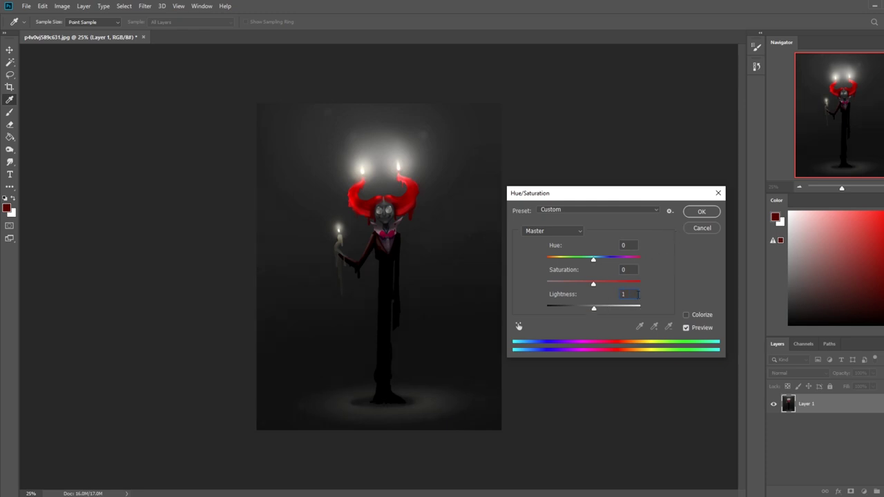
{"action": "left_click", "coordinate": [700, 213]}
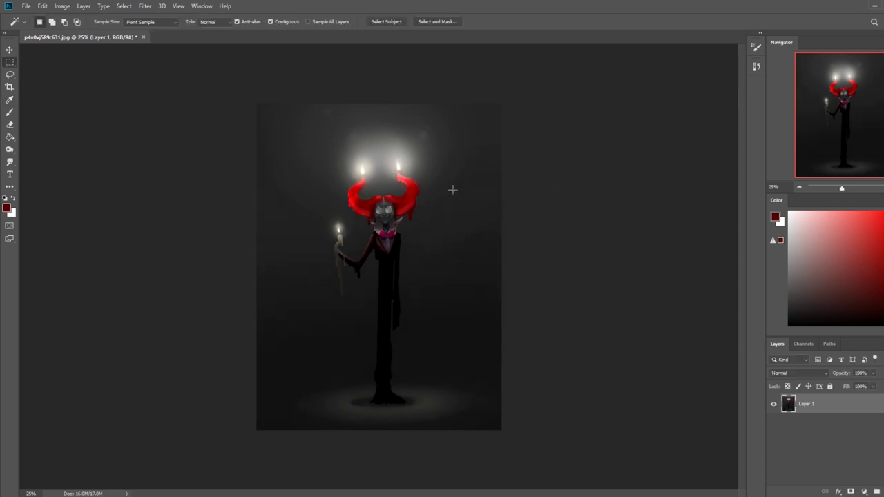
{"action": "key", "text": "m"}
{"action": "right_click", "coordinate": [436, 186]}
{"action": "left_click", "coordinate": [505, 190]}
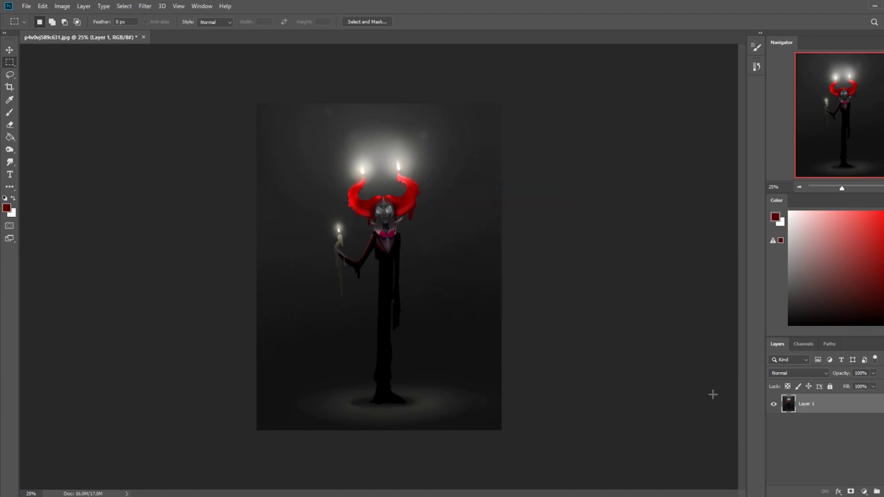
Compare the painting before and after the suit and background lightness edits using its history states
{"action": "left_click", "coordinate": [757, 66]}
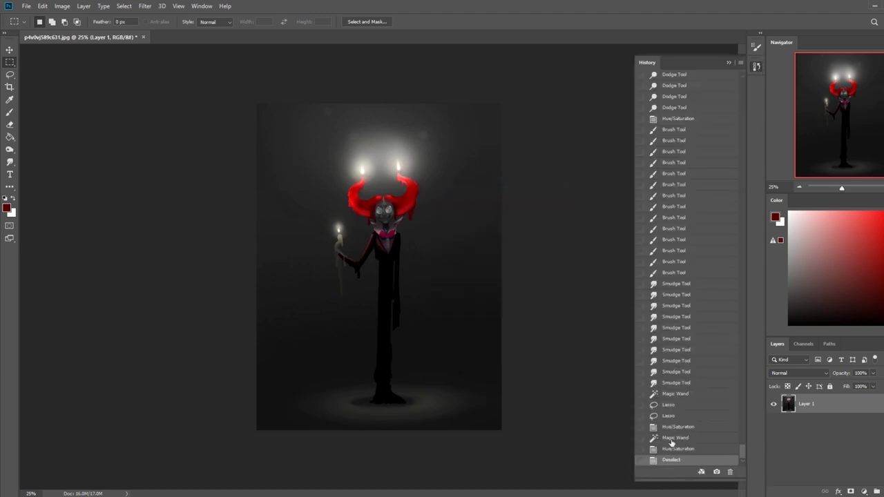
{"action": "left_click", "coordinate": [684, 382]}
{"action": "left_click", "coordinate": [673, 460]}
{"action": "left_click", "coordinate": [729, 64]}
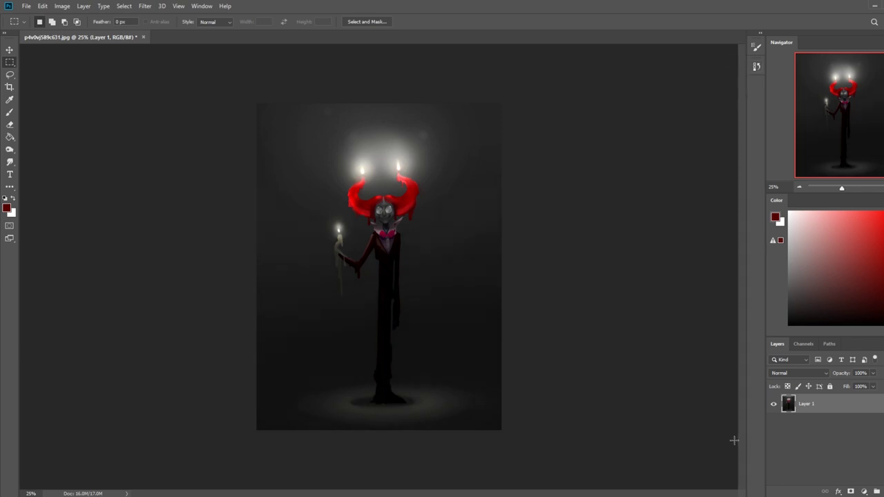
Paint edge highlights on the jacket's shoulders with sampled muted red, using a 15 px brush at 100% opacity
{"action": "key", "text": "b"}
{"action": "scroll", "coordinate": [431, 270], "scroll_direction": "up", "scroll_amount": 5}
{"action": "right_click", "coordinate": [420, 182]}
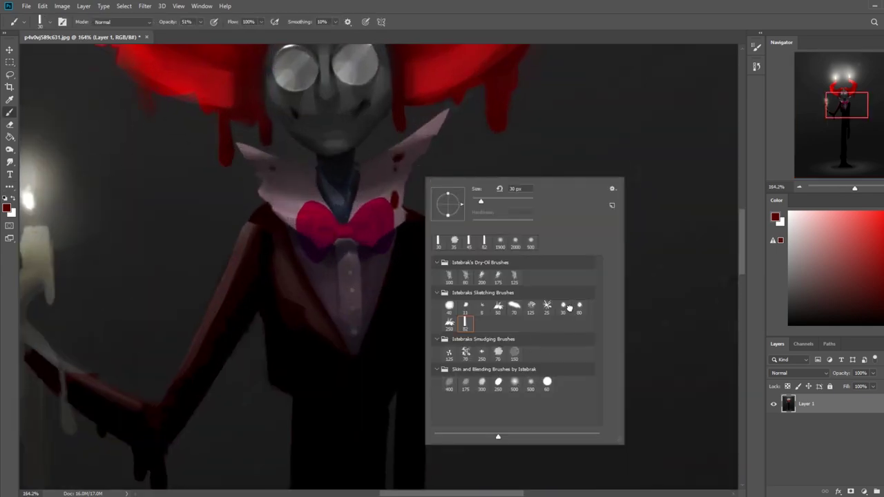
{"action": "left_click", "coordinate": [249, 230], "text": "alt"}
{"action": "left_click", "coordinate": [200, 22]}
{"action": "left_click_drag", "start_coordinate": [201, 32], "coordinate": [308, 18]}
{"action": "left_click", "coordinate": [284, 204]}
{"action": "key", "text": "["}
{"action": "left_click_drag", "start_coordinate": [264, 205], "coordinate": [251, 223]}
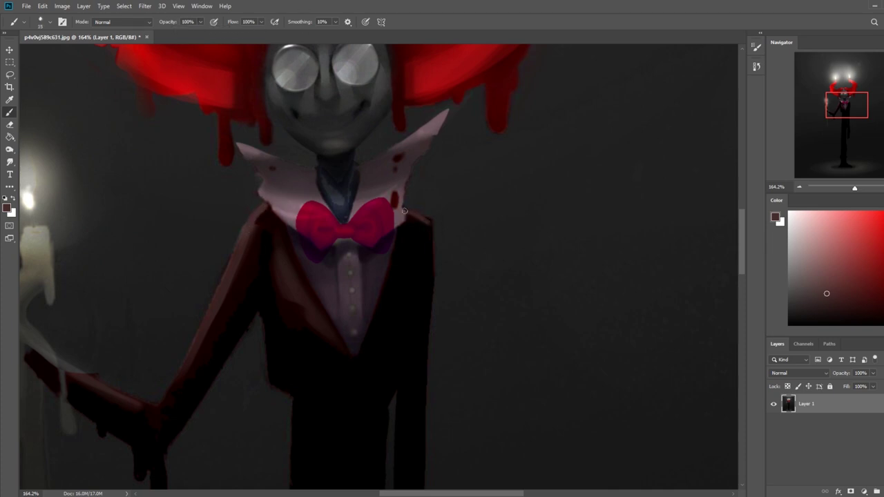
{"action": "key", "text": "ctrl+0"}
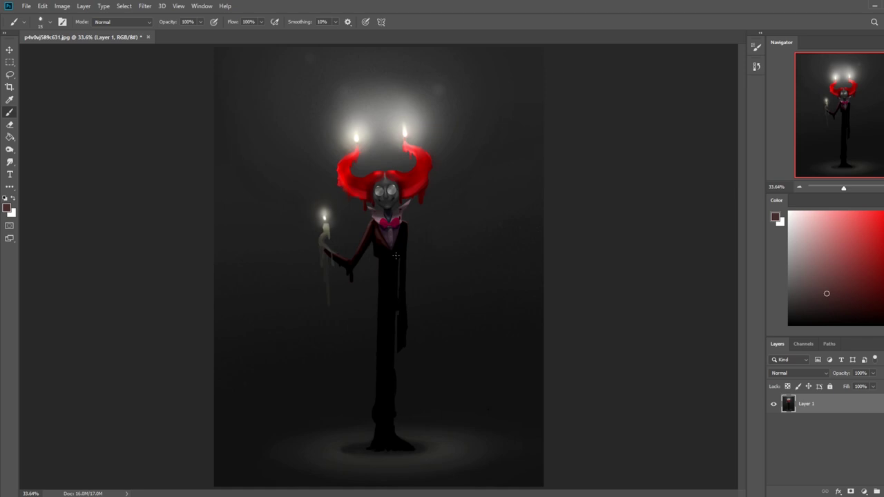
Lasso the inner hair beside the face, shade it with sampled dark red, and clear the selection
{"action": "key", "text": "l"}
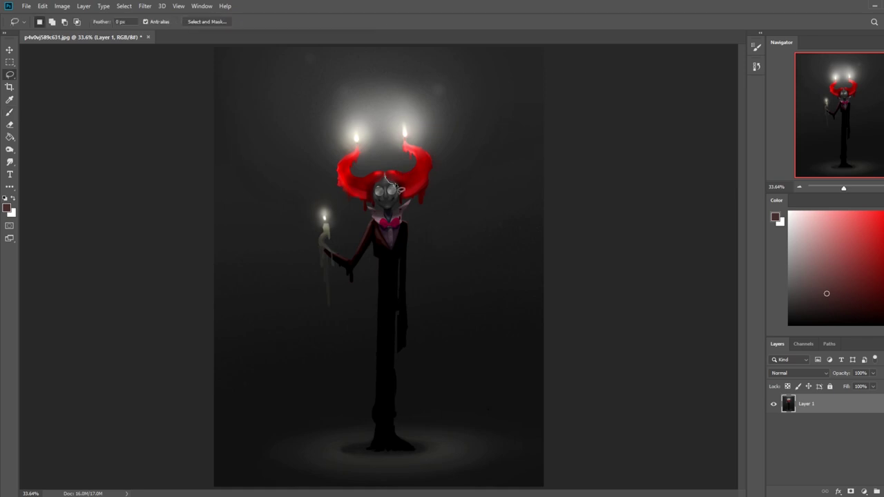
{"action": "key", "text": "shift"}
{"action": "mouse_move", "coordinate": [381, 188]}
{"action": "left_mouse_down"}
{"action": "mouse_move", "coordinate": [384, 178]}
{"action": "mouse_move", "coordinate": [373, 191]}
{"action": "left_mouse_up"}
{"action": "key", "text": "ctrl+d"}
{"action": "key", "text": "b"}
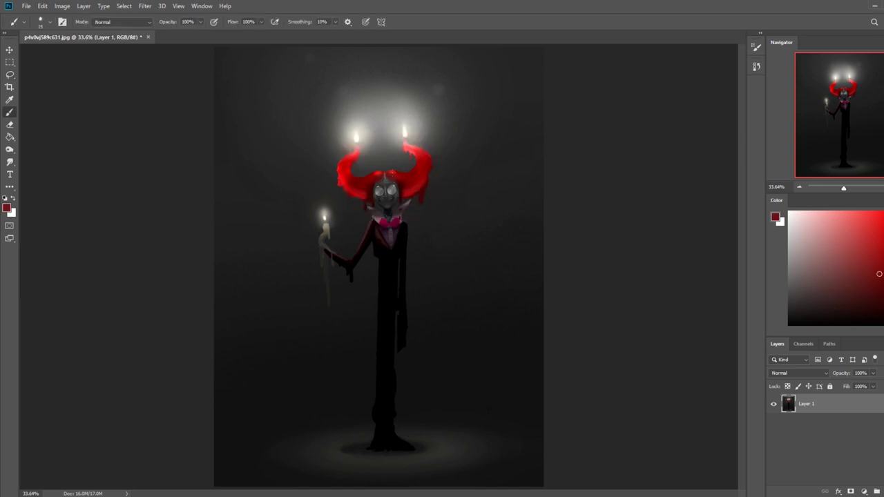
{"action": "right_click", "coordinate": [428, 215]}
{"action": "left_click", "coordinate": [541, 324]}
{"action": "left_click", "coordinate": [444, 342]}
{"action": "left_click", "coordinate": [670, 266]}
{"action": "left_click", "coordinate": [399, 188], "text": "alt"}
{"action": "key", "text": "m"}
{"action": "right_click", "coordinate": [449, 219]}
{"action": "left_click", "coordinate": [465, 229]}
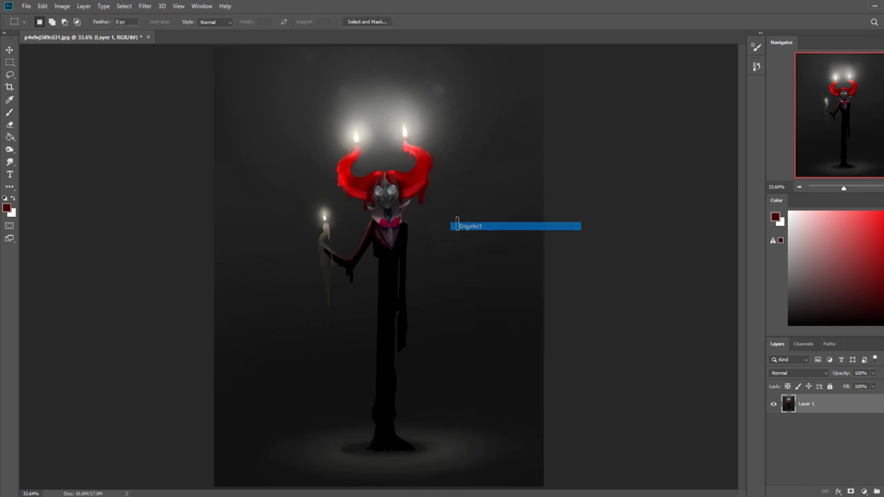
Try shading the horn on the side away from the raised candle in Multiply brush mode, and undo the stroke
{"action": "key", "text": "b"}
{"action": "left_click", "coordinate": [126, 21]}
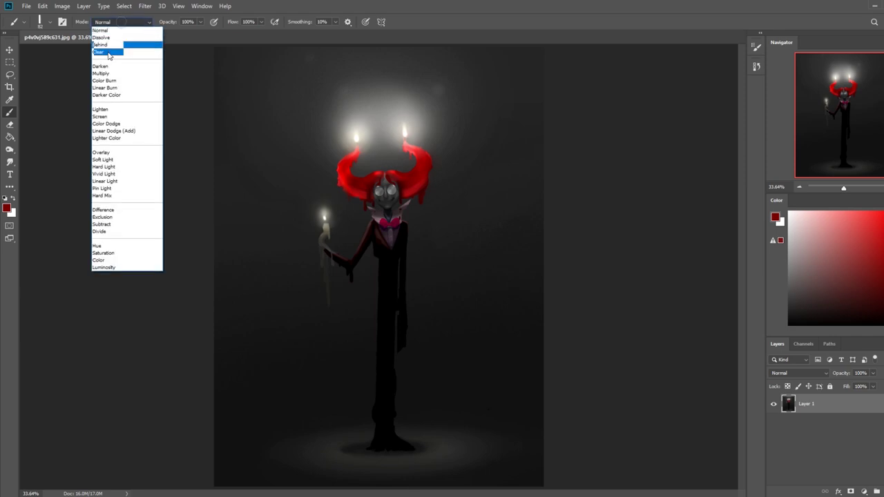
{"action": "left_click", "coordinate": [101, 73]}
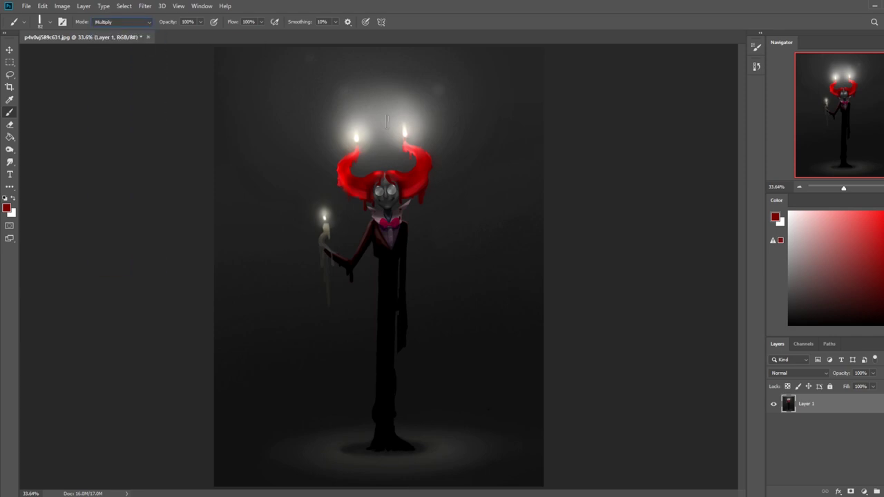
{"action": "left_click_drag", "start_coordinate": [404, 190], "coordinate": [422, 178]}
{"action": "key", "text": "ctrl+z"}
Shade the red horns with dark red in Darken brush mode and switch the brush to Lighten mode
{"action": "left_click", "coordinate": [120, 26]}
{"action": "left_click", "coordinate": [104, 65]}
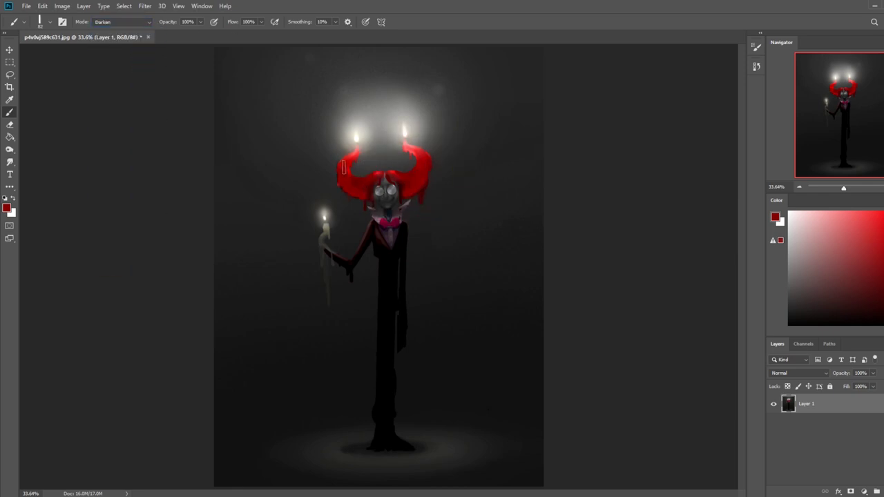
{"action": "left_click", "coordinate": [128, 22]}
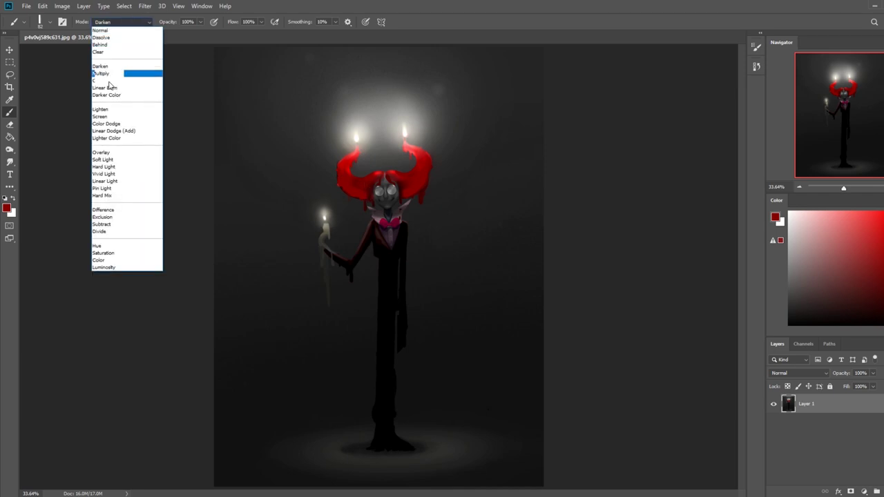
{"action": "left_click", "coordinate": [158, 73]}
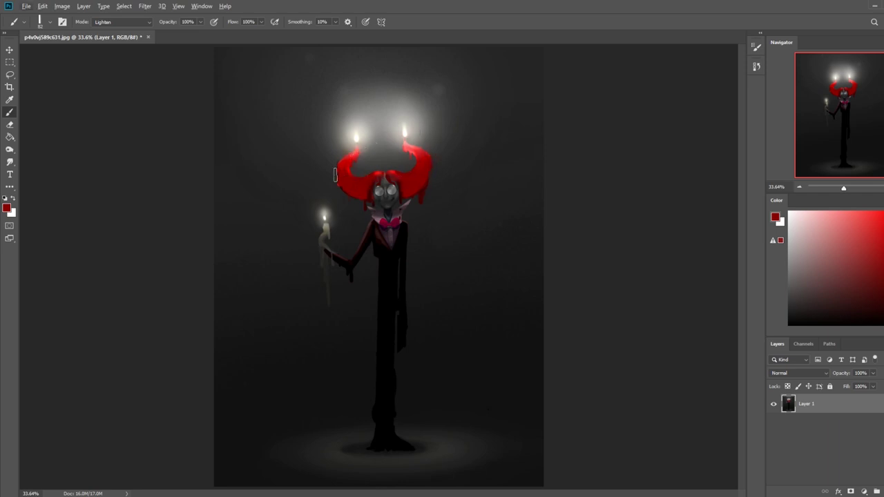
Flatten the painting's layer into a single Background
{"action": "key", "text": "ctrl+minus"}
{"action": "key", "text": "ctrl+minus"}
{"action": "key", "text": "ctrl+minus"}
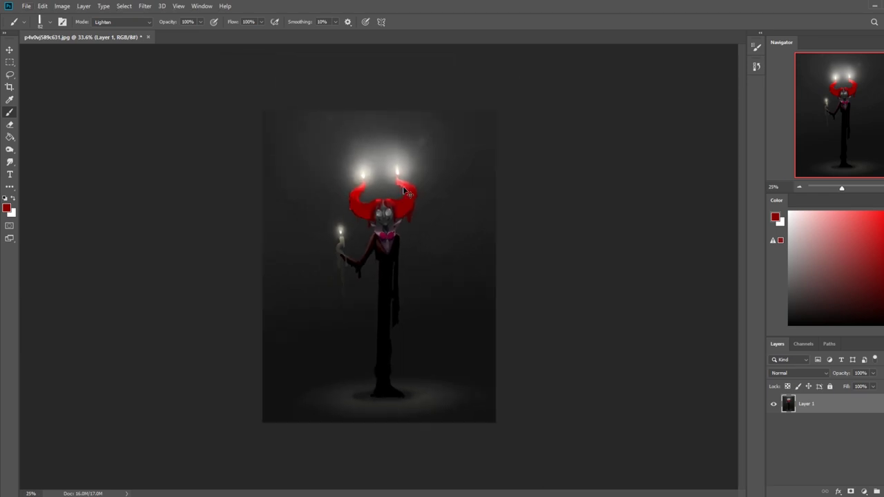
{"action": "key", "text": "ctrl"}
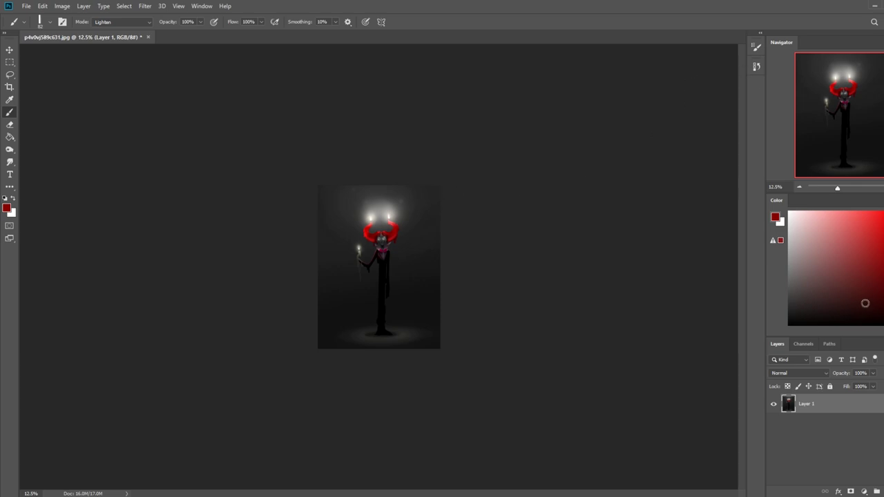
{"action": "right_click", "coordinate": [865, 400]}
{"action": "left_click", "coordinate": [842, 392]}
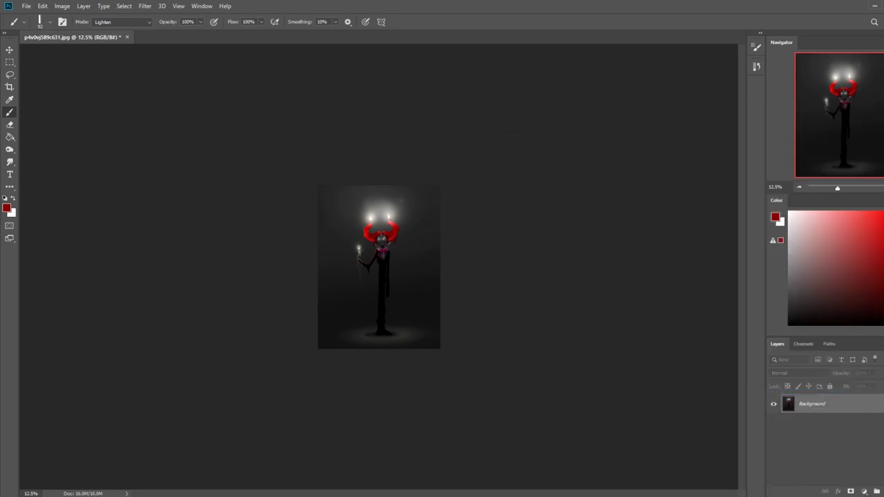
Switch to Chrome and view the r/istebrak subreddit and the istebrak.com portfolio site
{"action": "mouse_move", "coordinate": [152, 496]}
{"action": "double_click", "coordinate": [472, 5]}
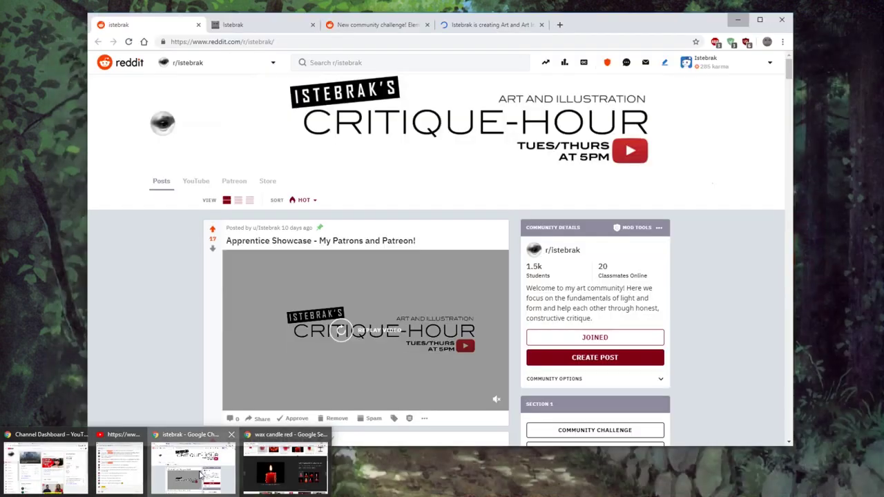
{"action": "left_click", "coordinate": [210, 463]}
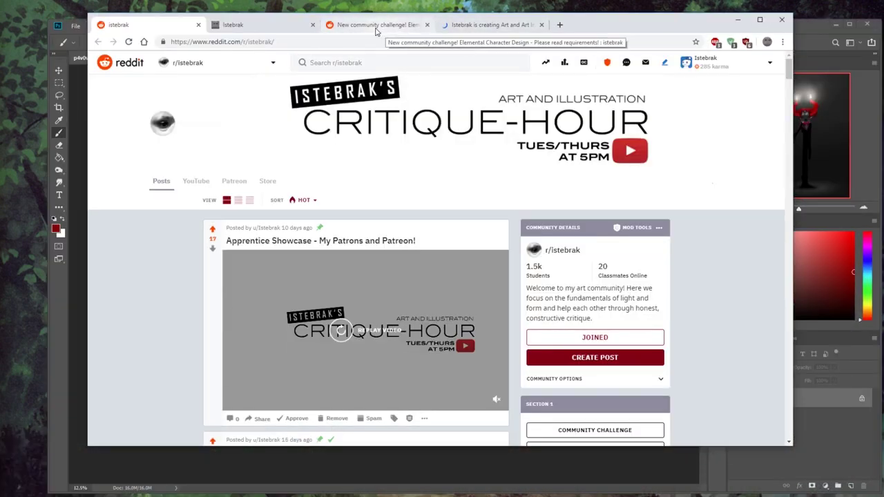
{"action": "left_click", "coordinate": [228, 25]}
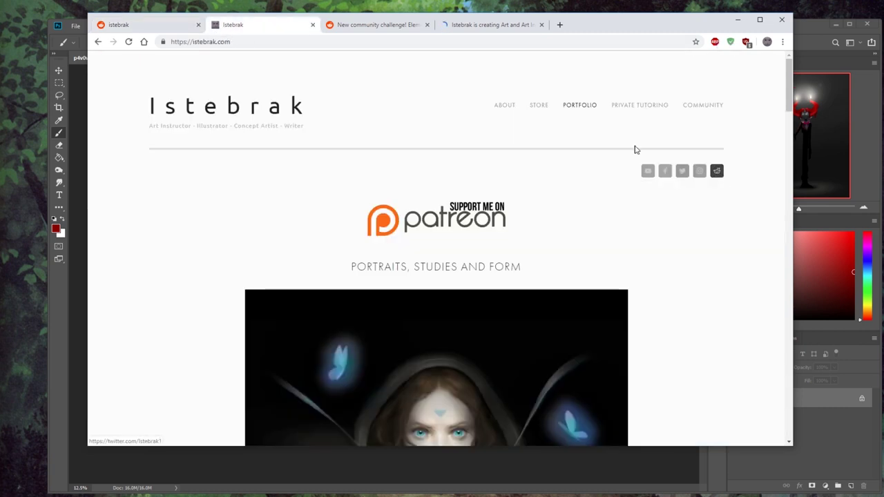
Read the Elemental Character Design community challenge post and examine its reference images
{"action": "left_click", "coordinate": [364, 26]}
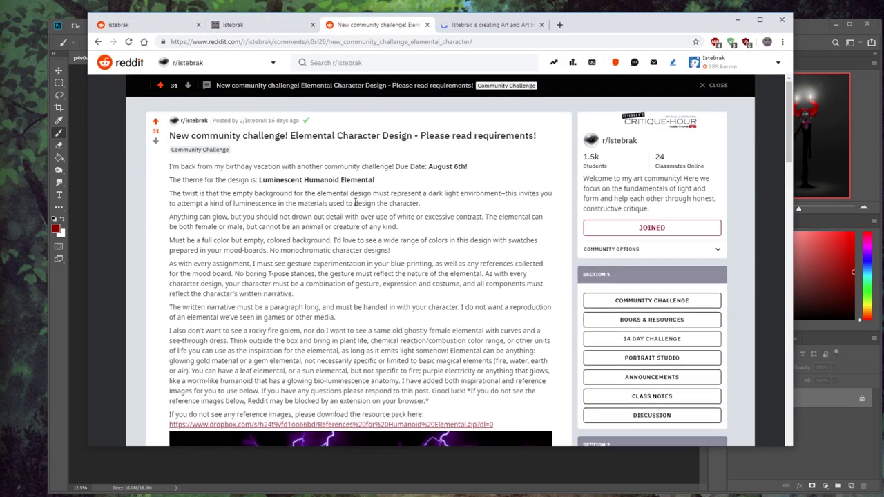
{"action": "scroll", "coordinate": [356, 206], "scroll_direction": "down", "scroll_amount": 4}
{"action": "scroll", "coordinate": [356, 206], "scroll_direction": "down", "scroll_amount": 4}
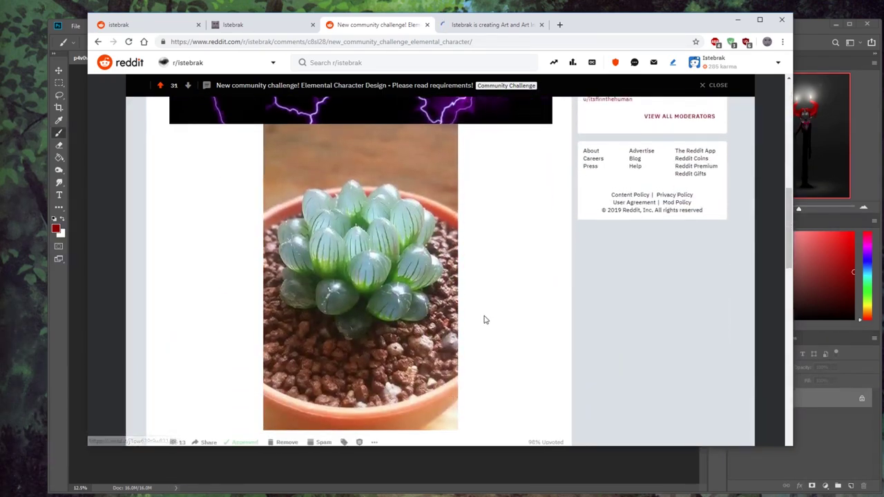
{"action": "scroll", "coordinate": [479, 319], "scroll_direction": "up", "scroll_amount": 7}
{"action": "scroll", "coordinate": [489, 302], "scroll_direction": "up", "scroll_amount": 1}
{"action": "scroll", "coordinate": [474, 256], "scroll_direction": "down", "scroll_amount": 4}
{"action": "scroll", "coordinate": [474, 257], "scroll_direction": "up", "scroll_amount": 5}
Return to the r/istebrak subreddit page and open the system calendar
{"action": "left_click", "coordinate": [150, 26]}
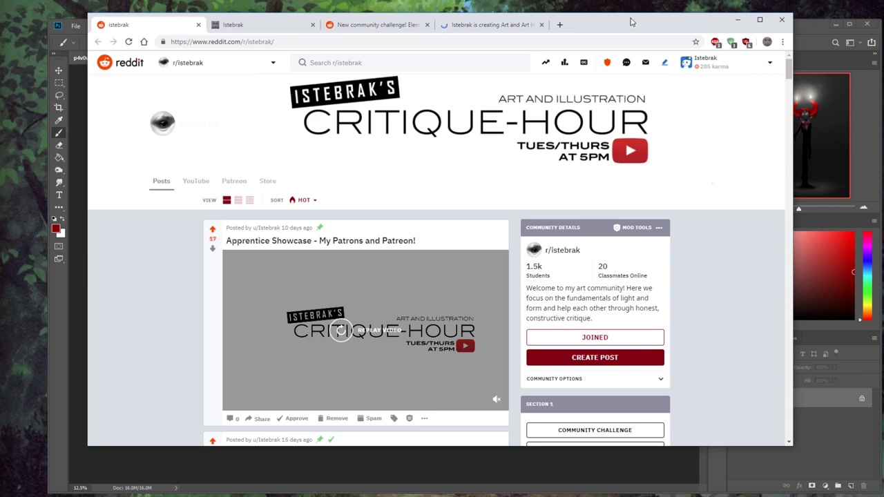
{"action": "left_click", "coordinate": [883, 496]}
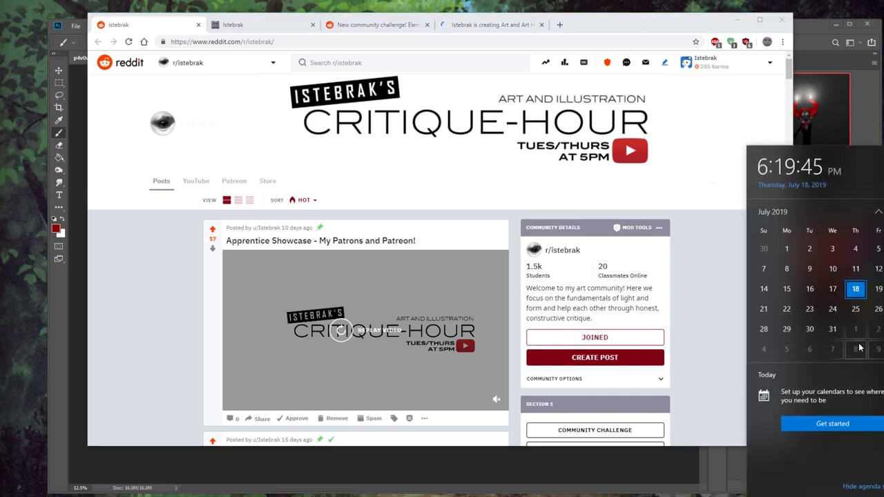